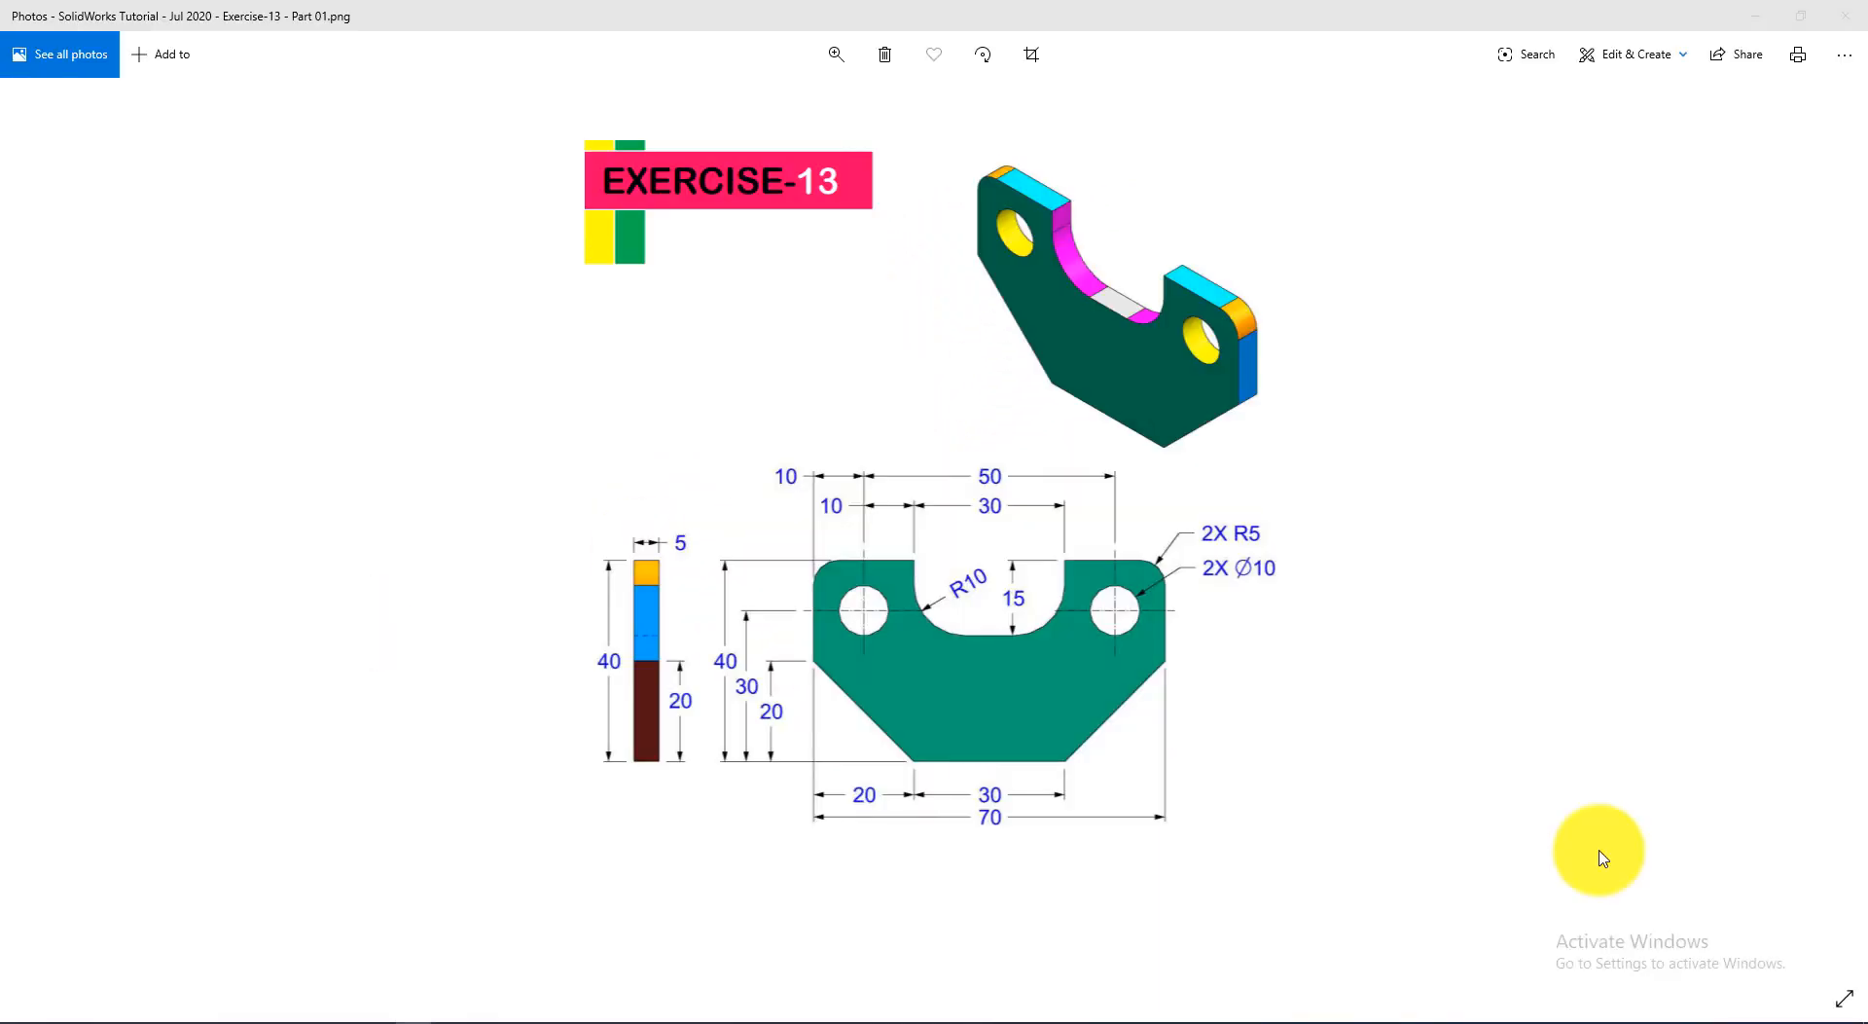
Step: Switch from the exercise drawing to SolidWorks and change the viewport scene to a plain white background
left_click(1598, 852)
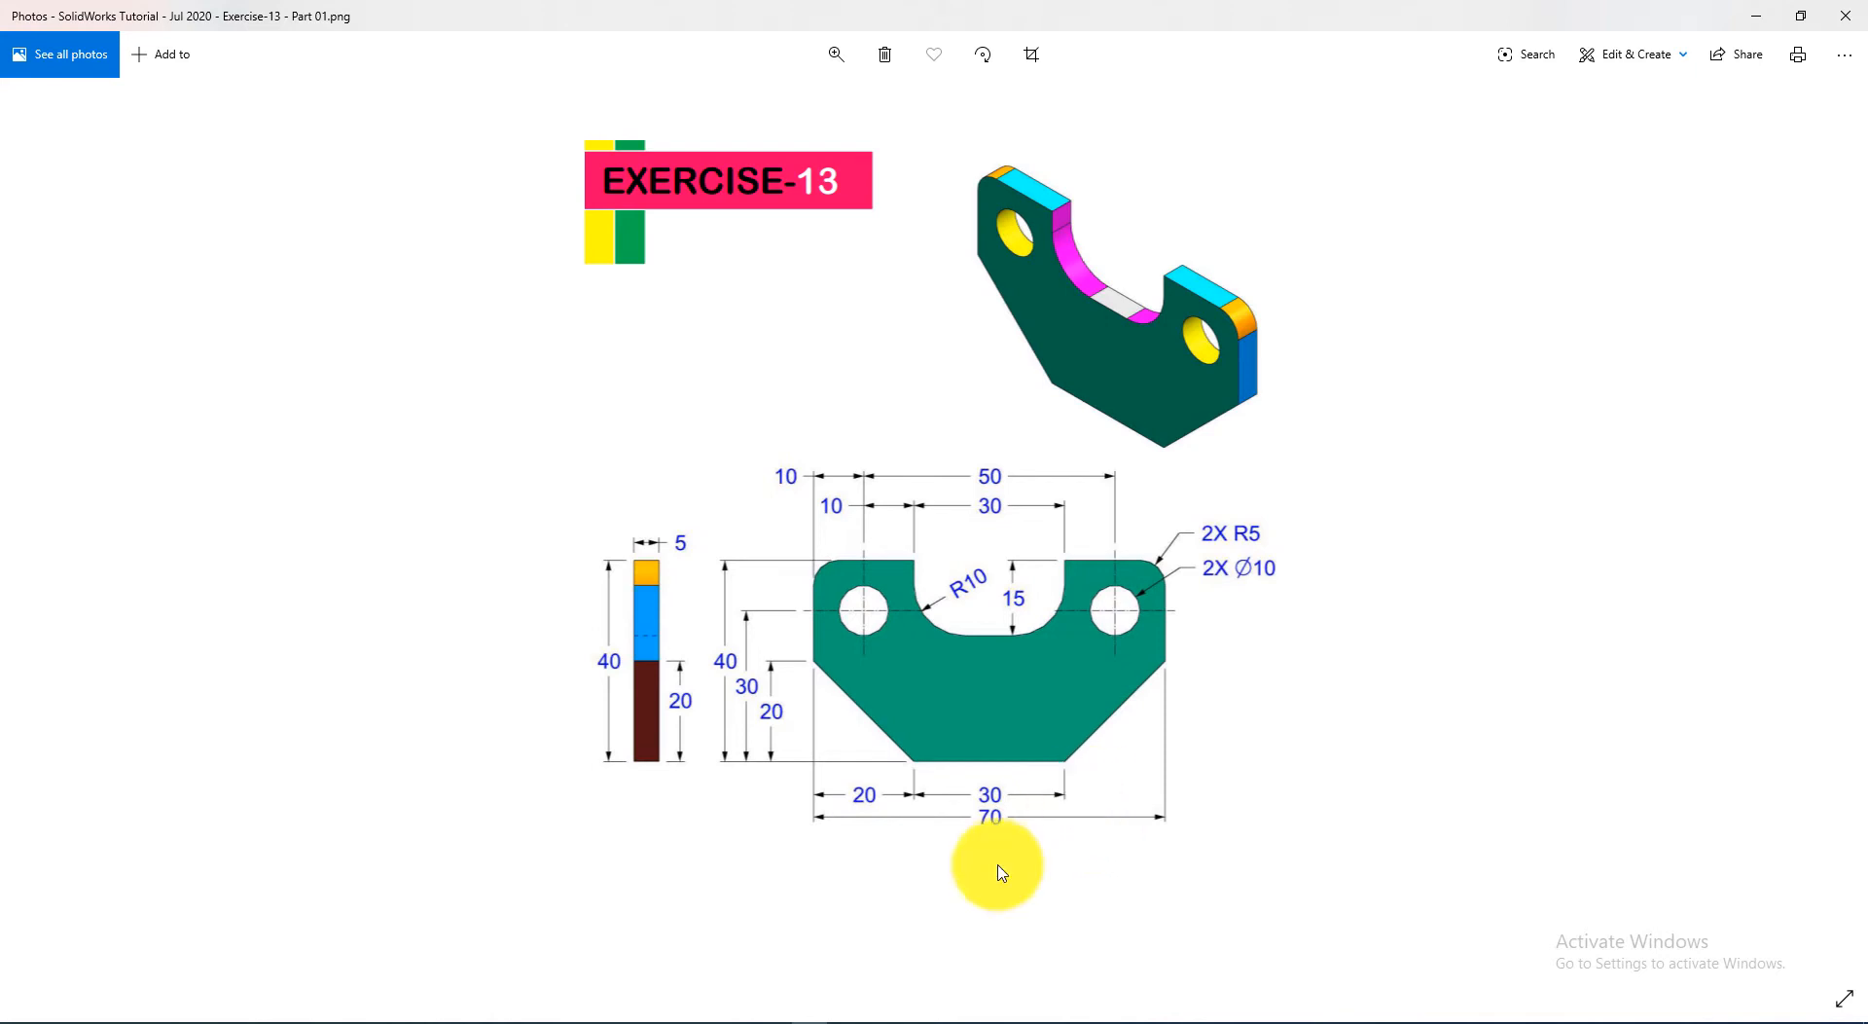
left_click(766, 1006)
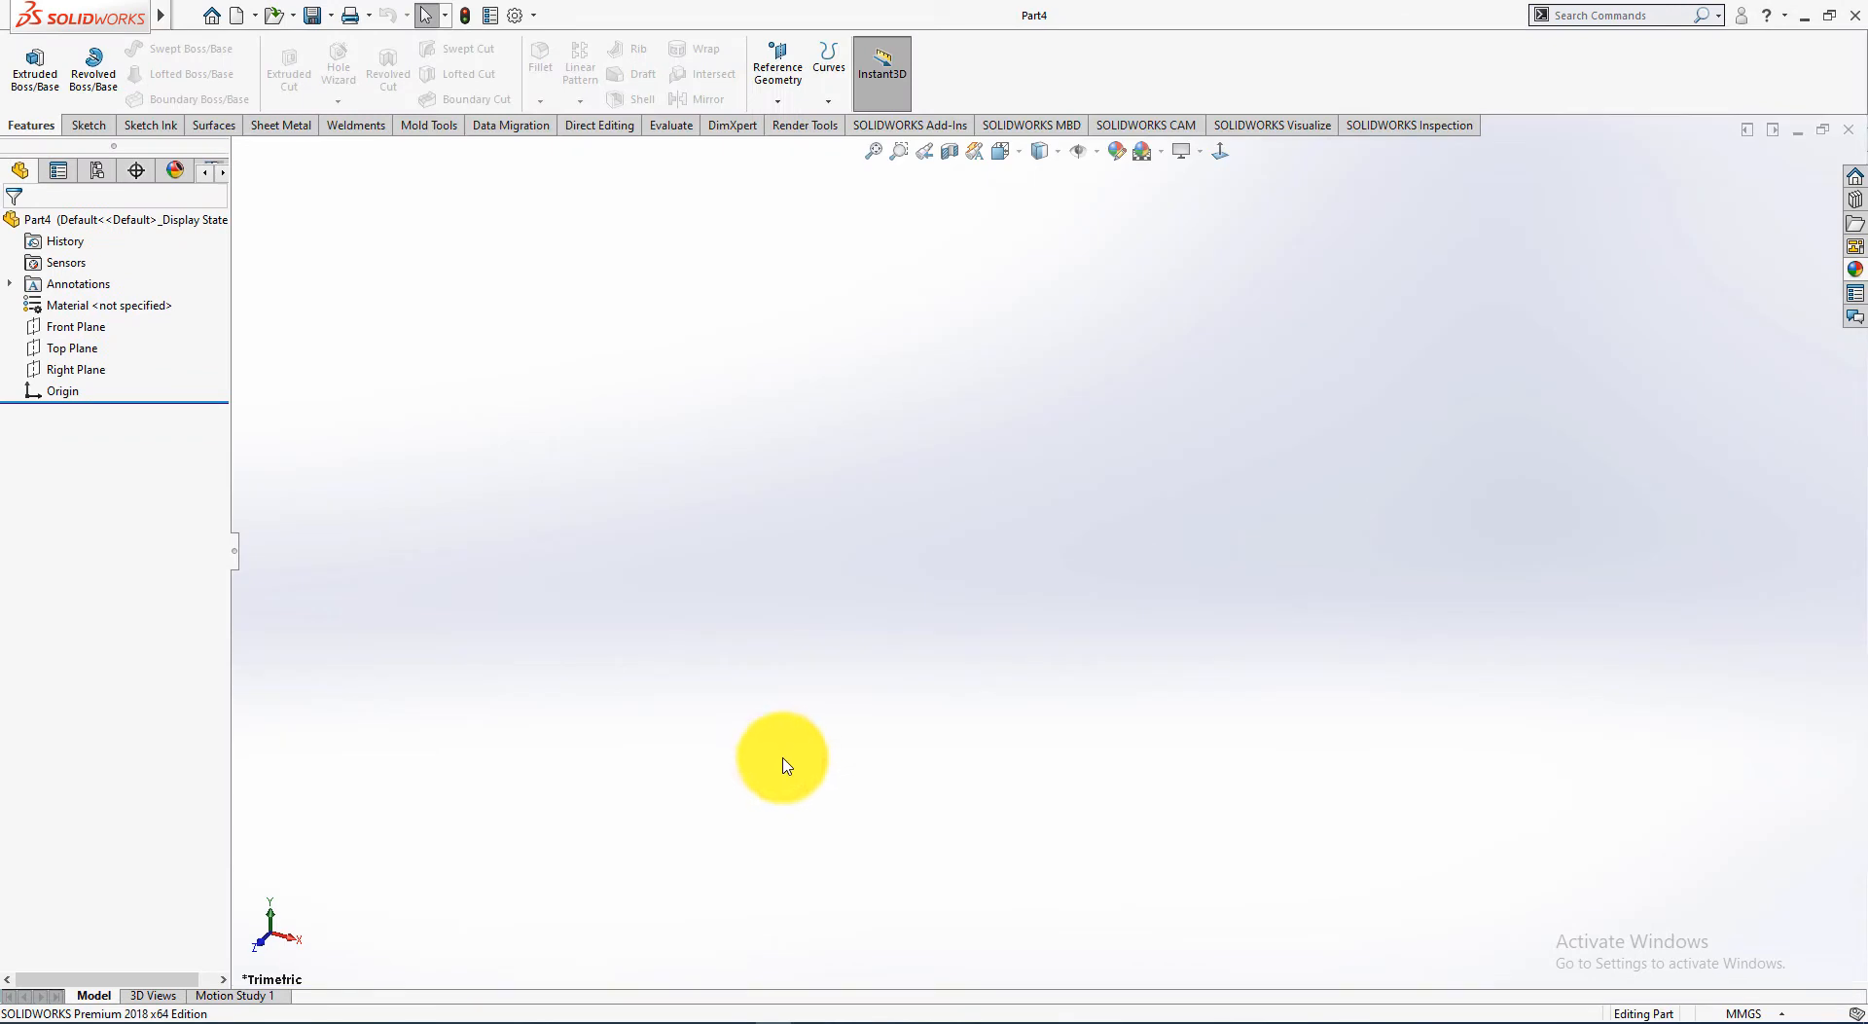
left_click(1163, 159)
left_click(1177, 194)
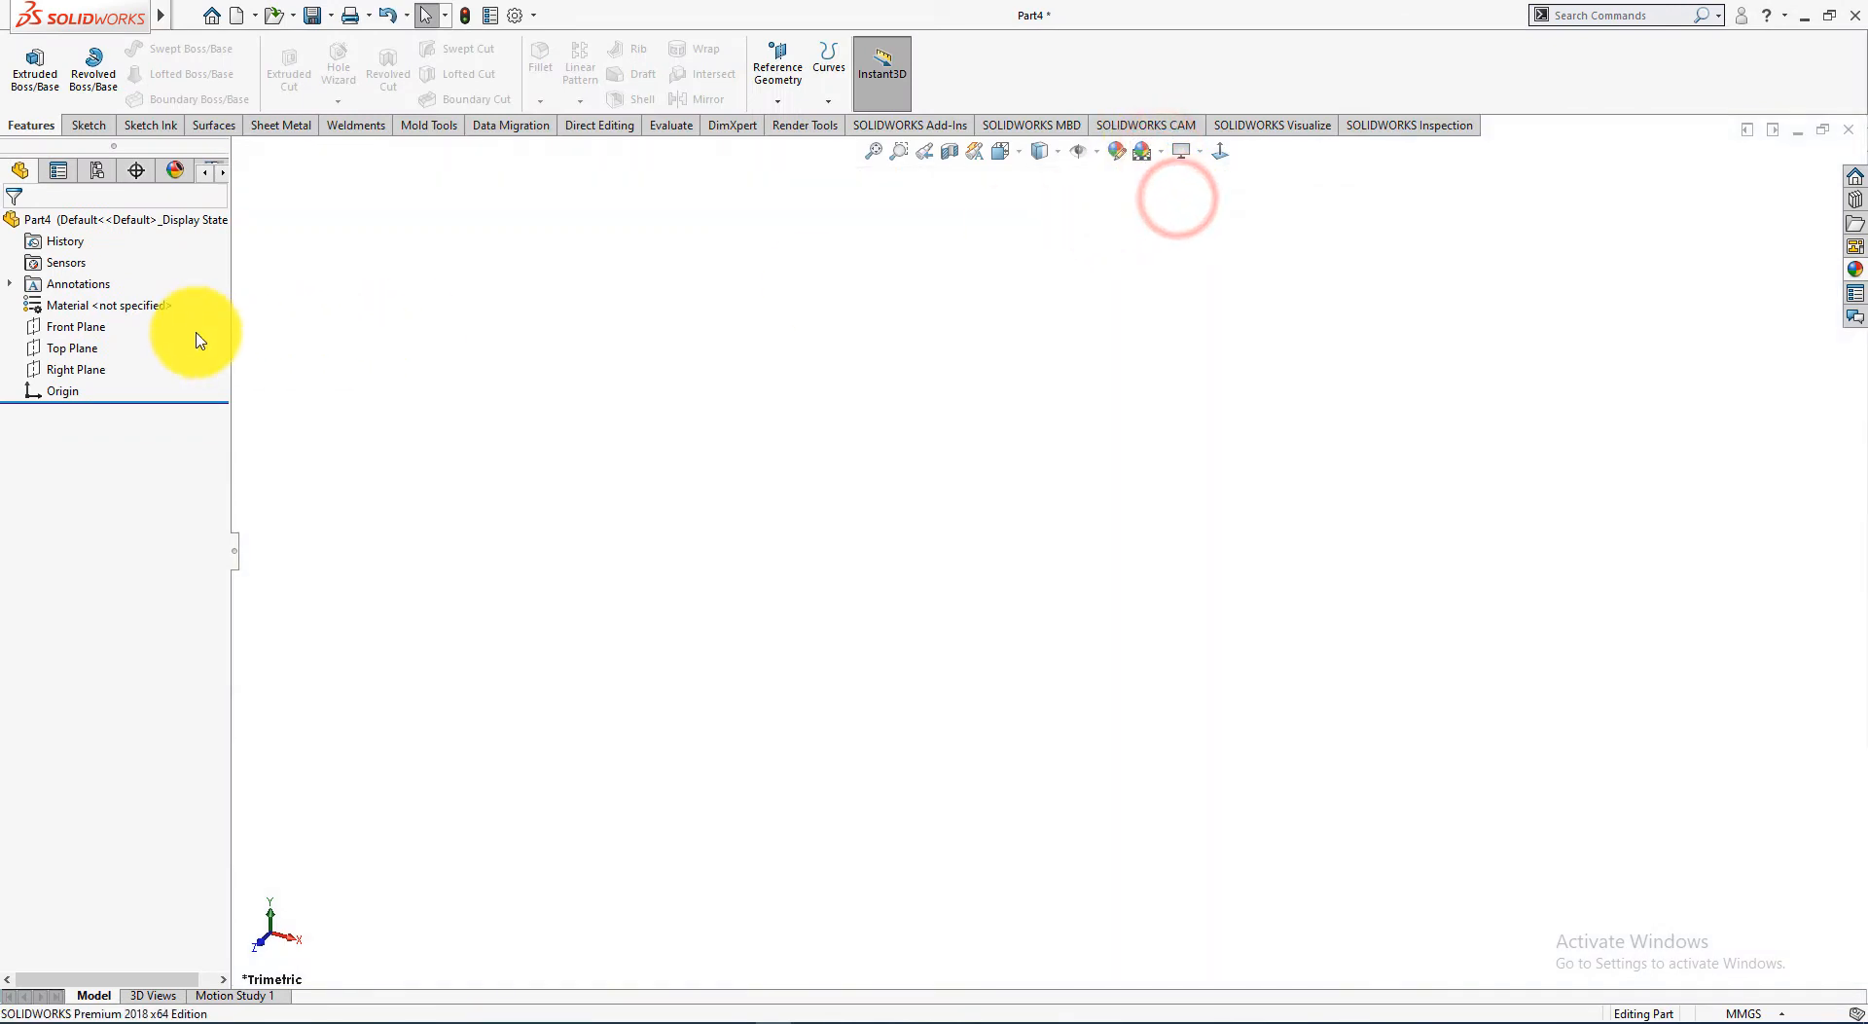
Step: Assign Ductile Iron from the Iron category as the part's material
right_click(108, 311)
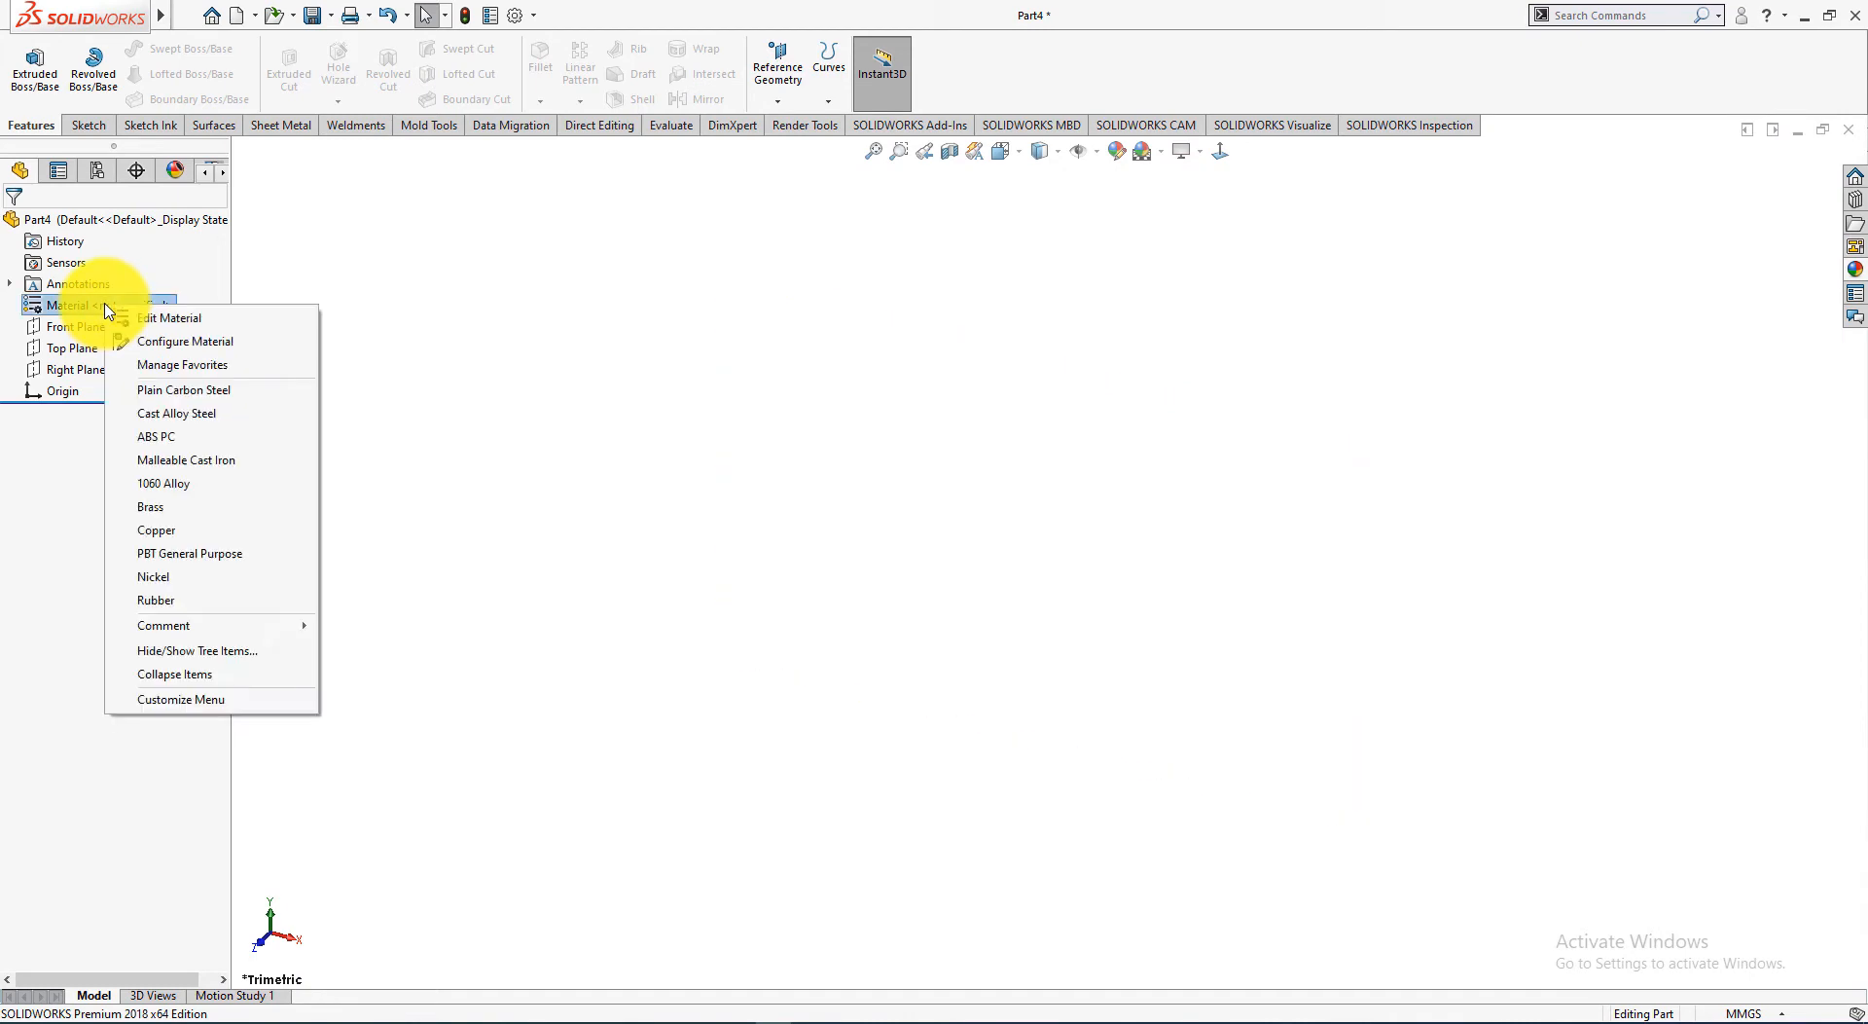
left_click(150, 314)
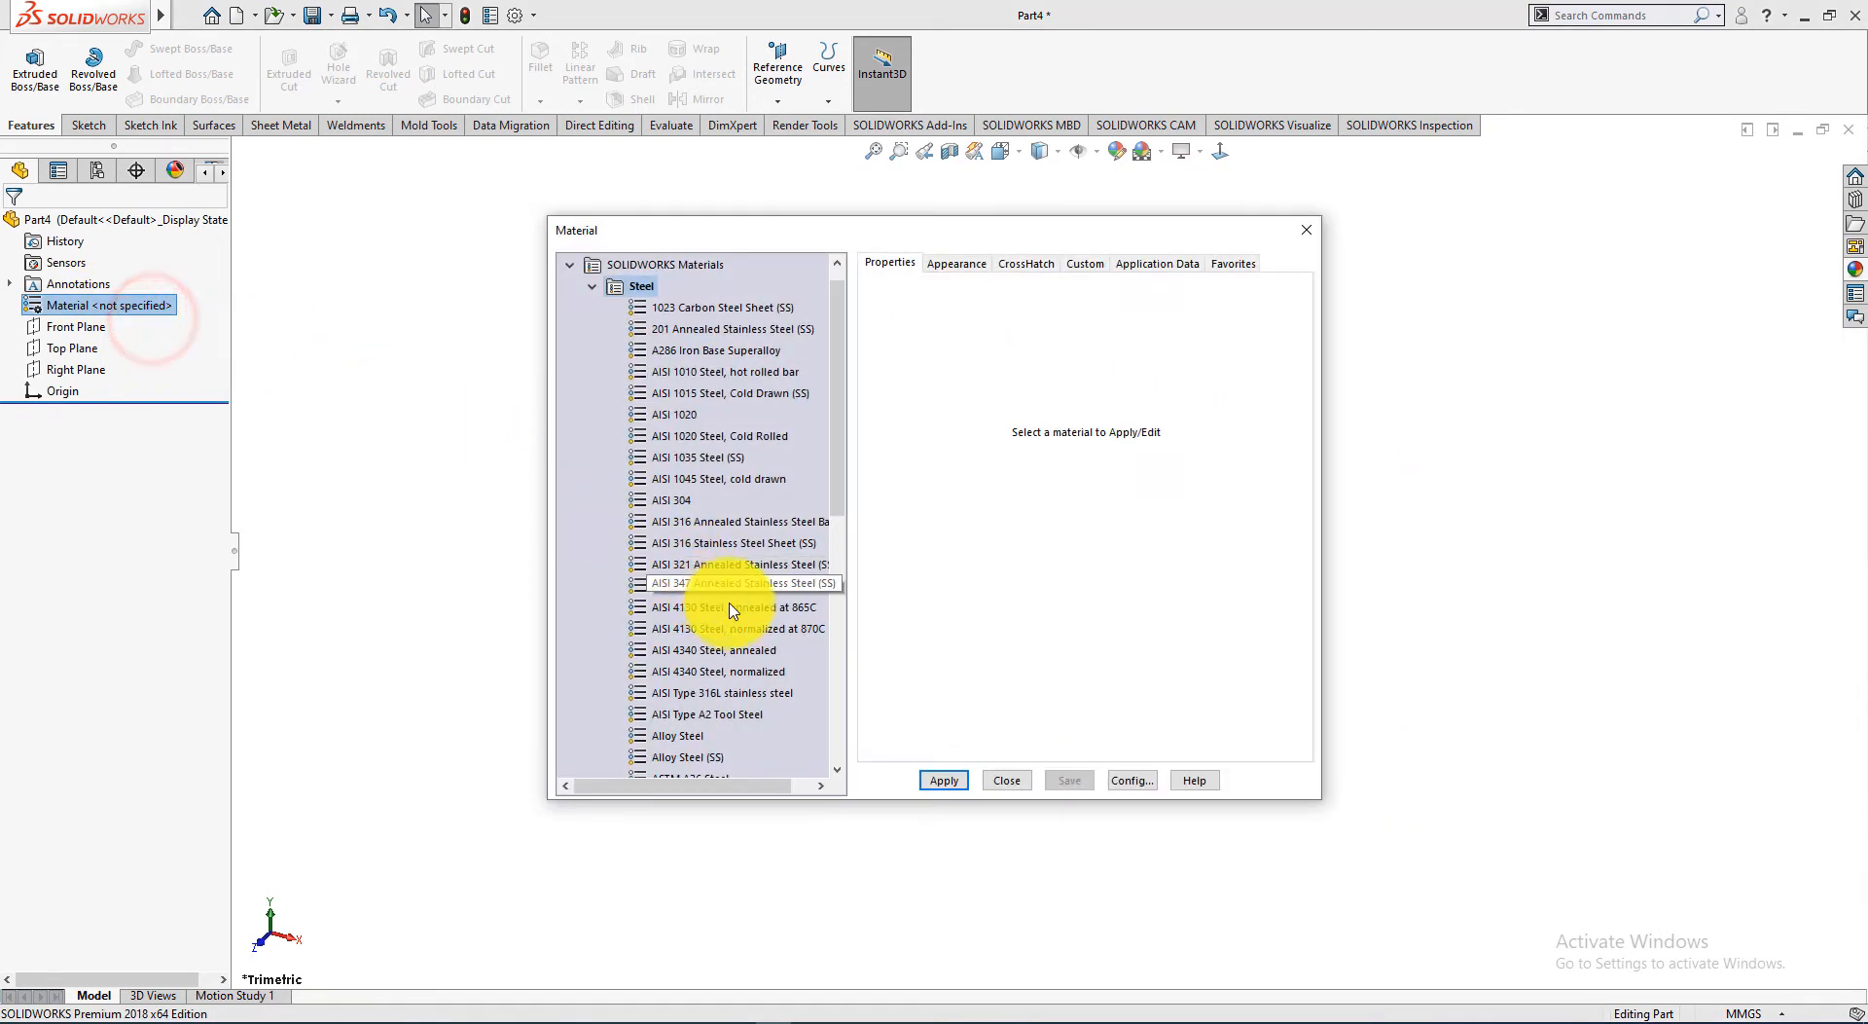
scroll(717, 502, "down", 2)
scroll(731, 541, "down", 3)
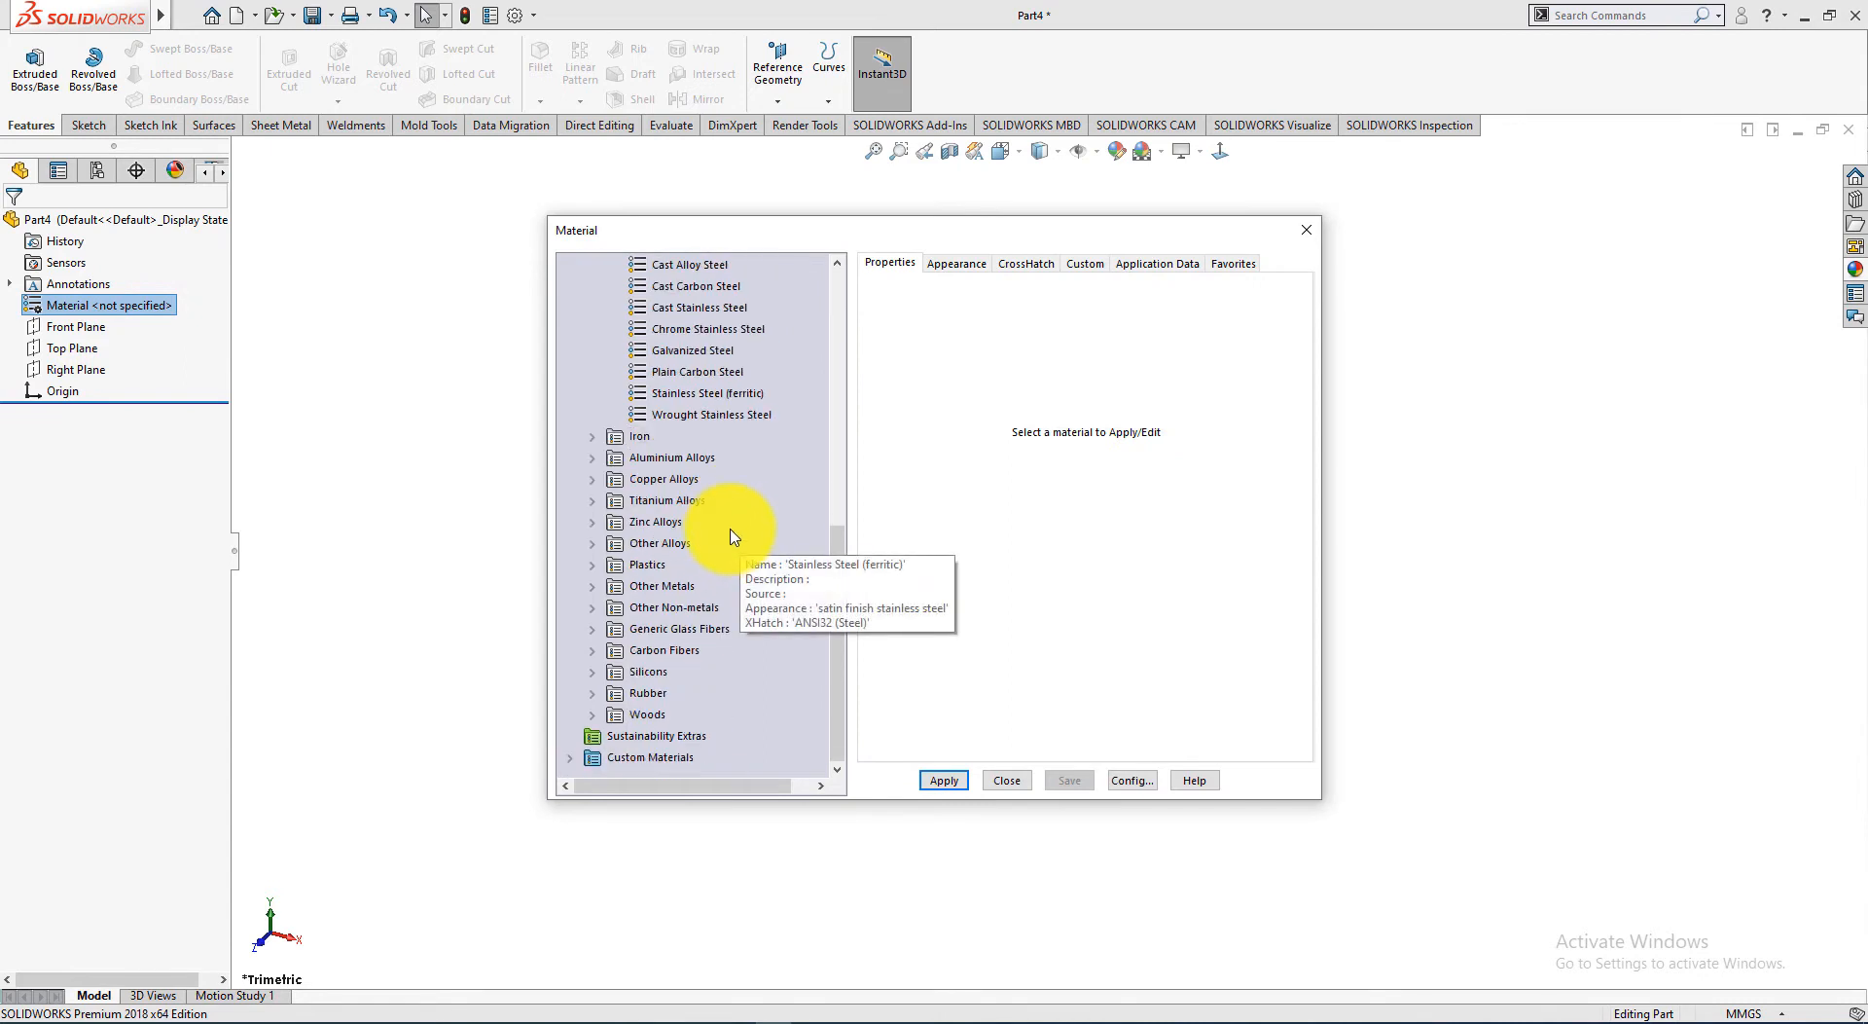
left_click(592, 436)
left_click(691, 457)
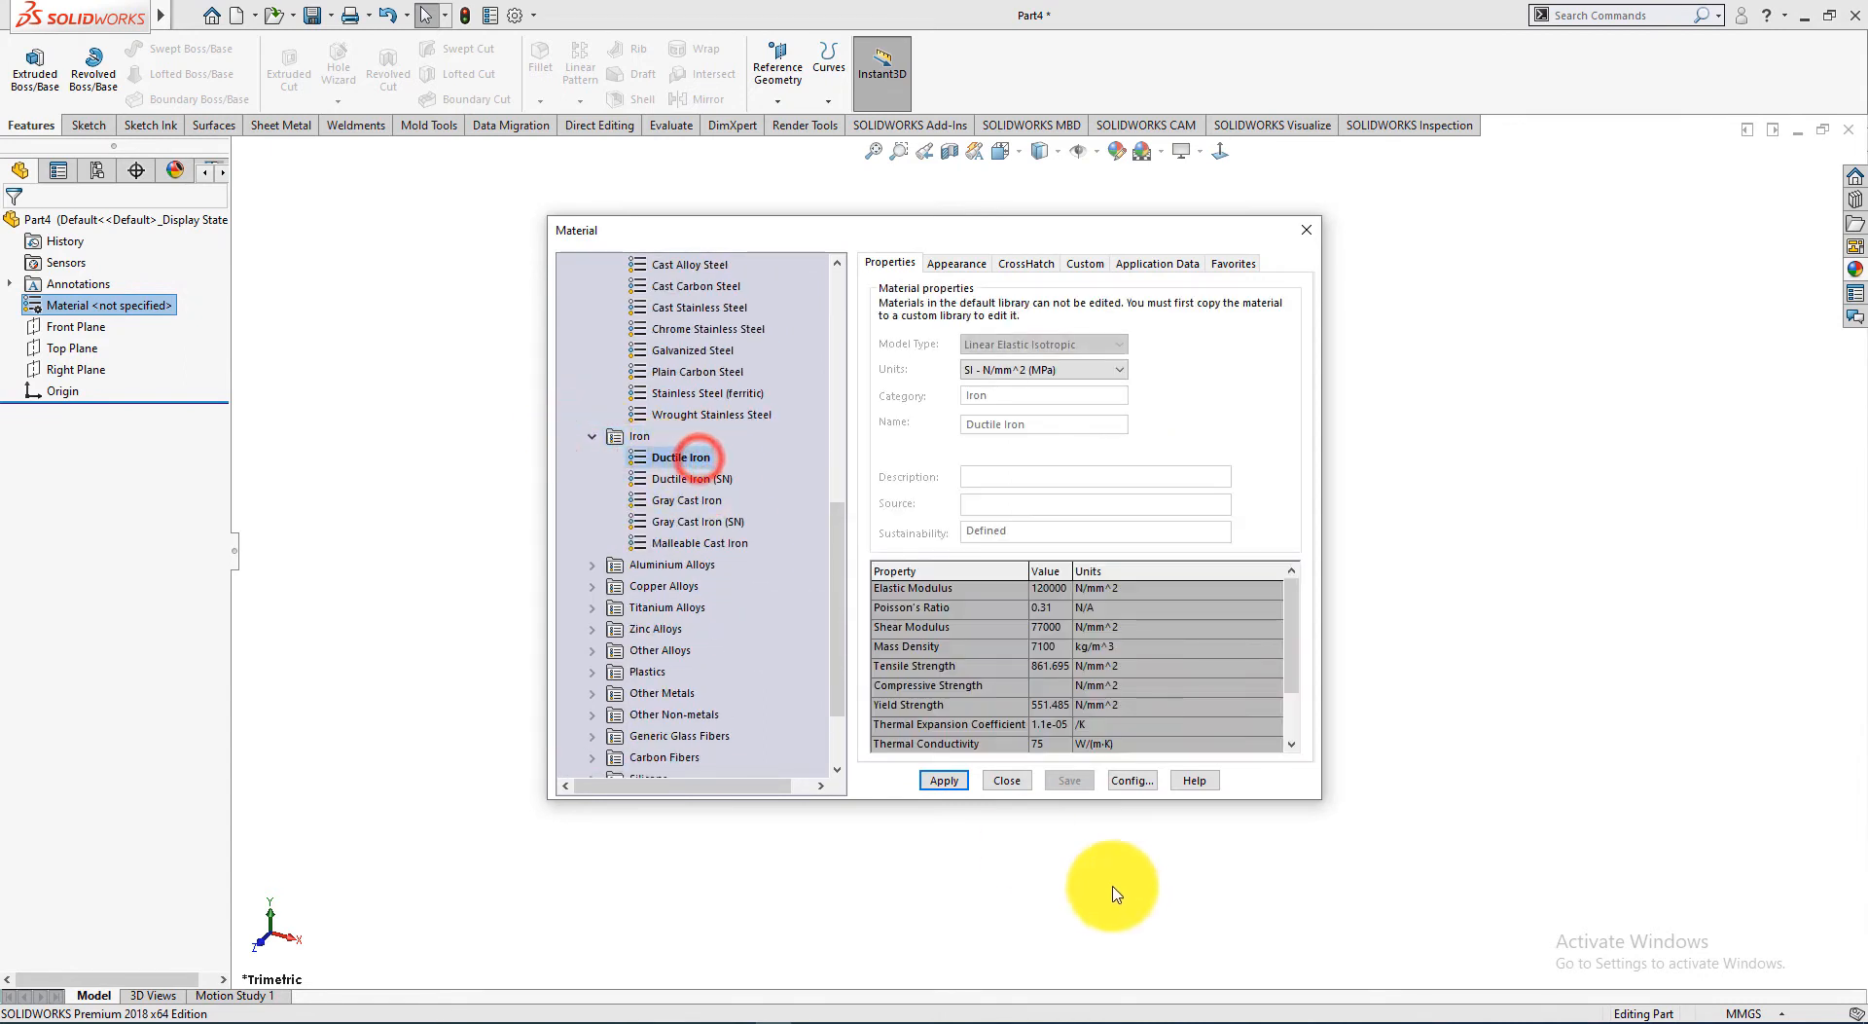
left_click(940, 780)
left_click(1008, 781)
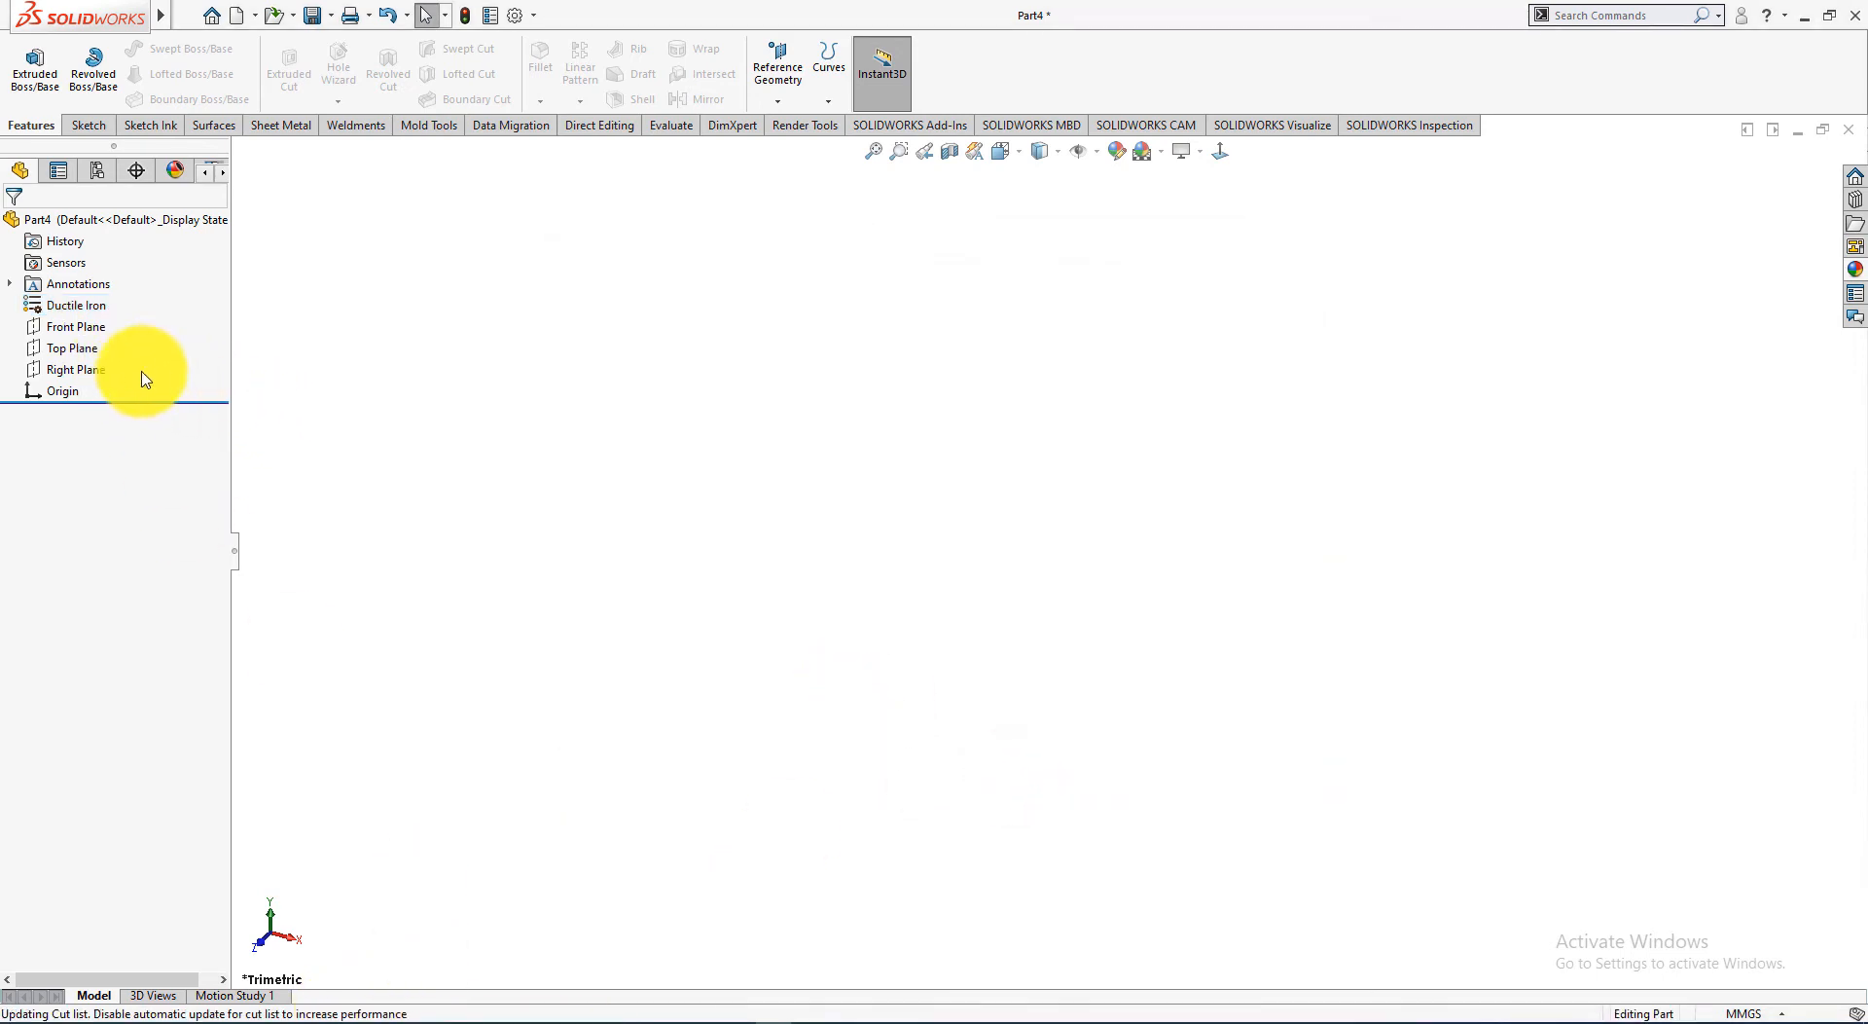
Step: Sketch a corner rectangle on the Front Plane starting at the origin, about 113 mm wide and 72 mm high
left_click(84, 334)
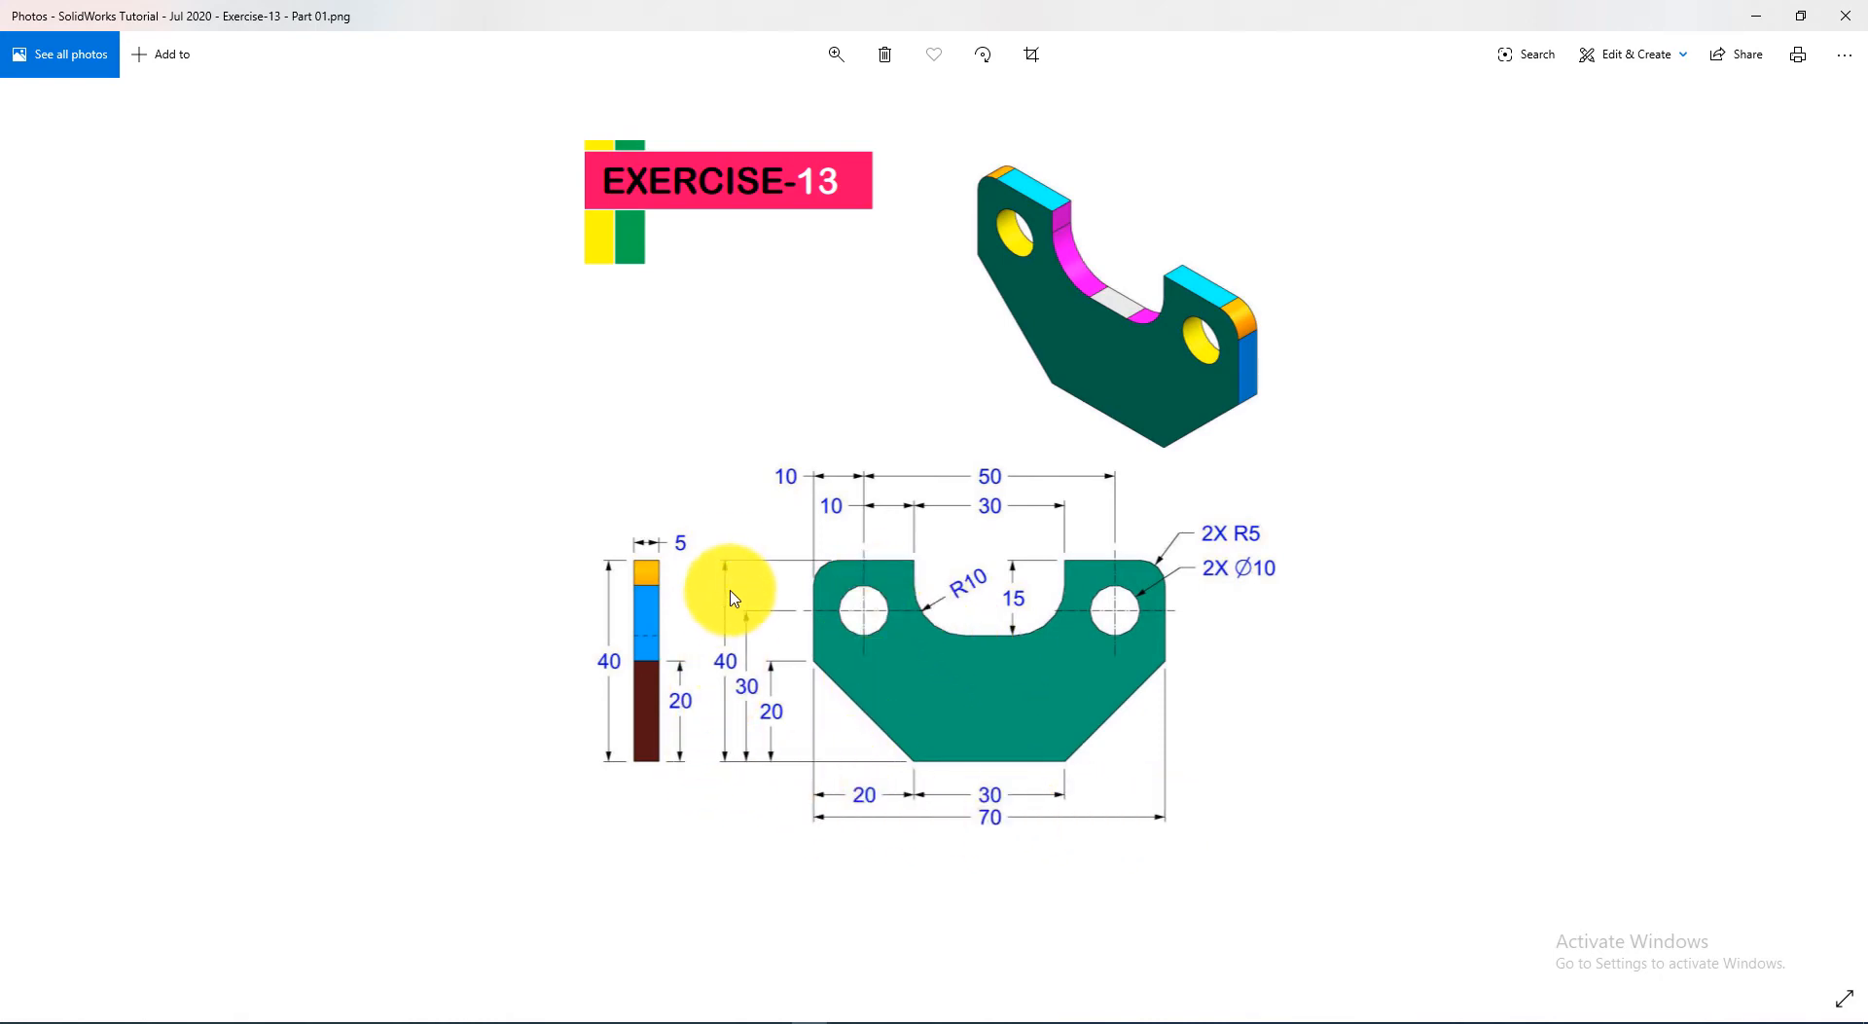
left_click(915, 1022)
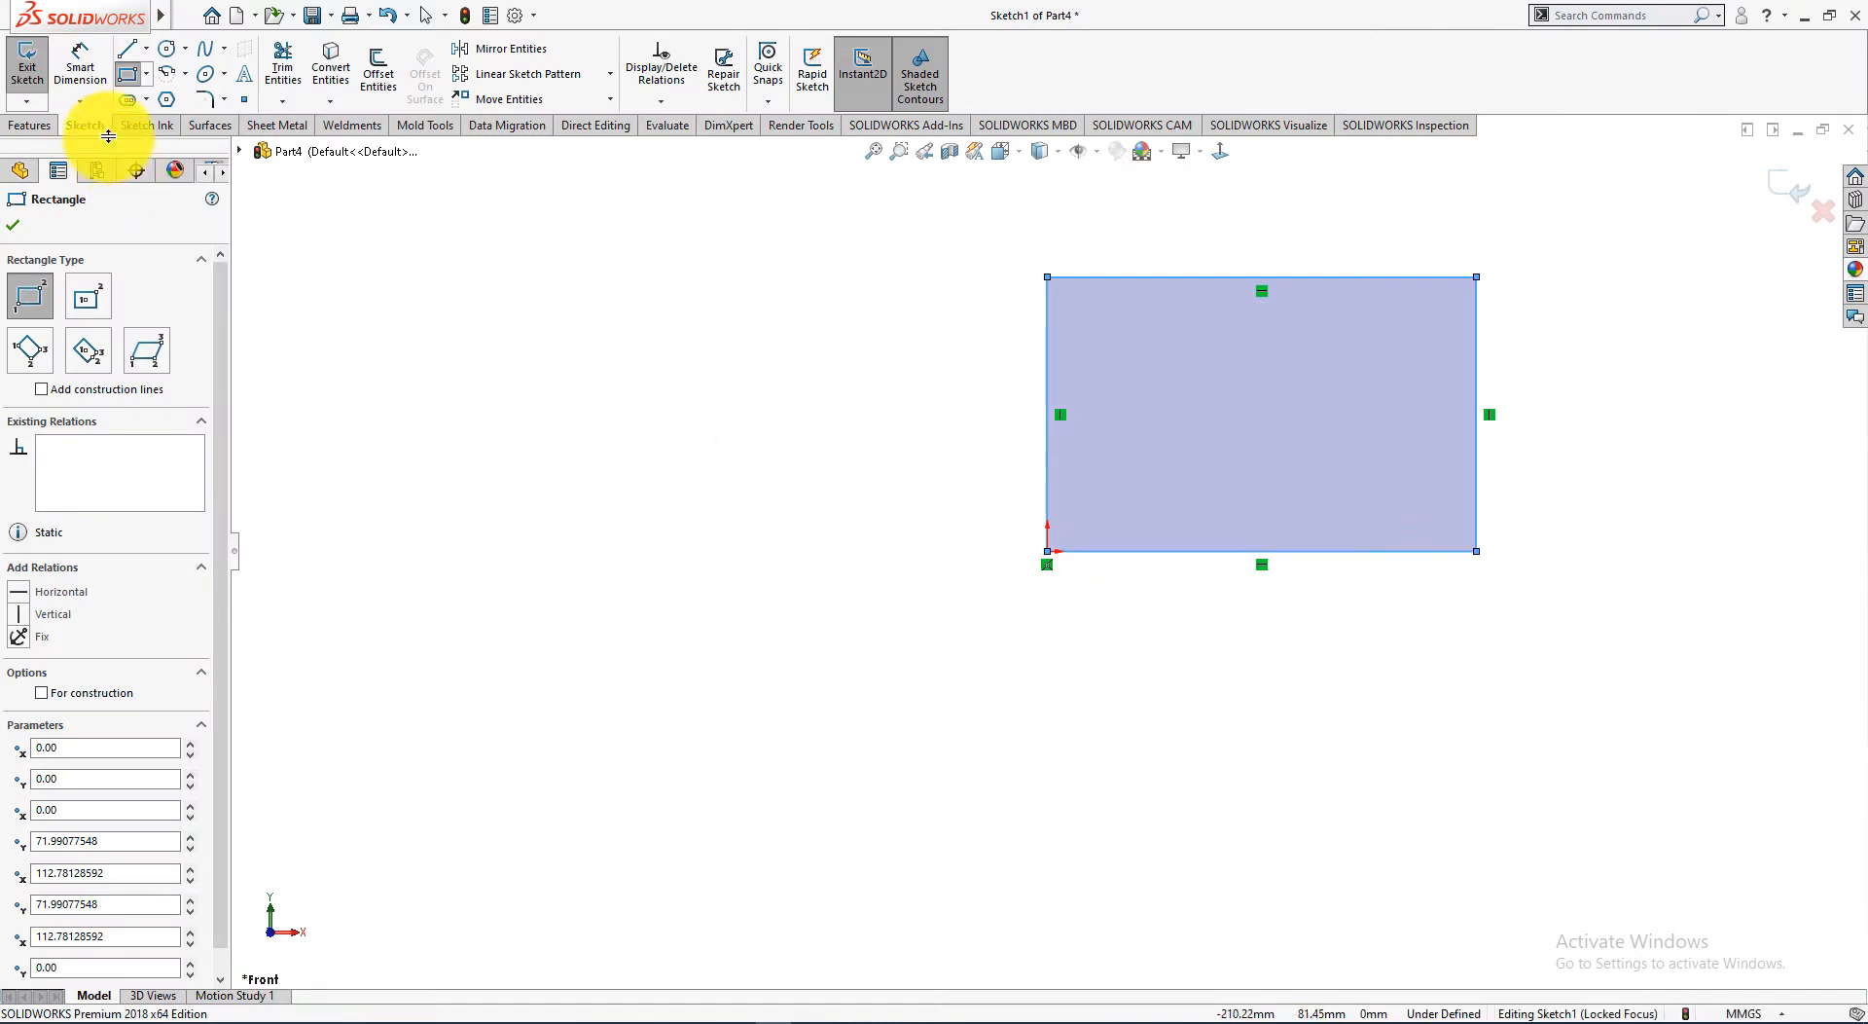
Step: Dimension the rectangle to a width of 70 mm and a height of 40 mm
left_click(86, 73)
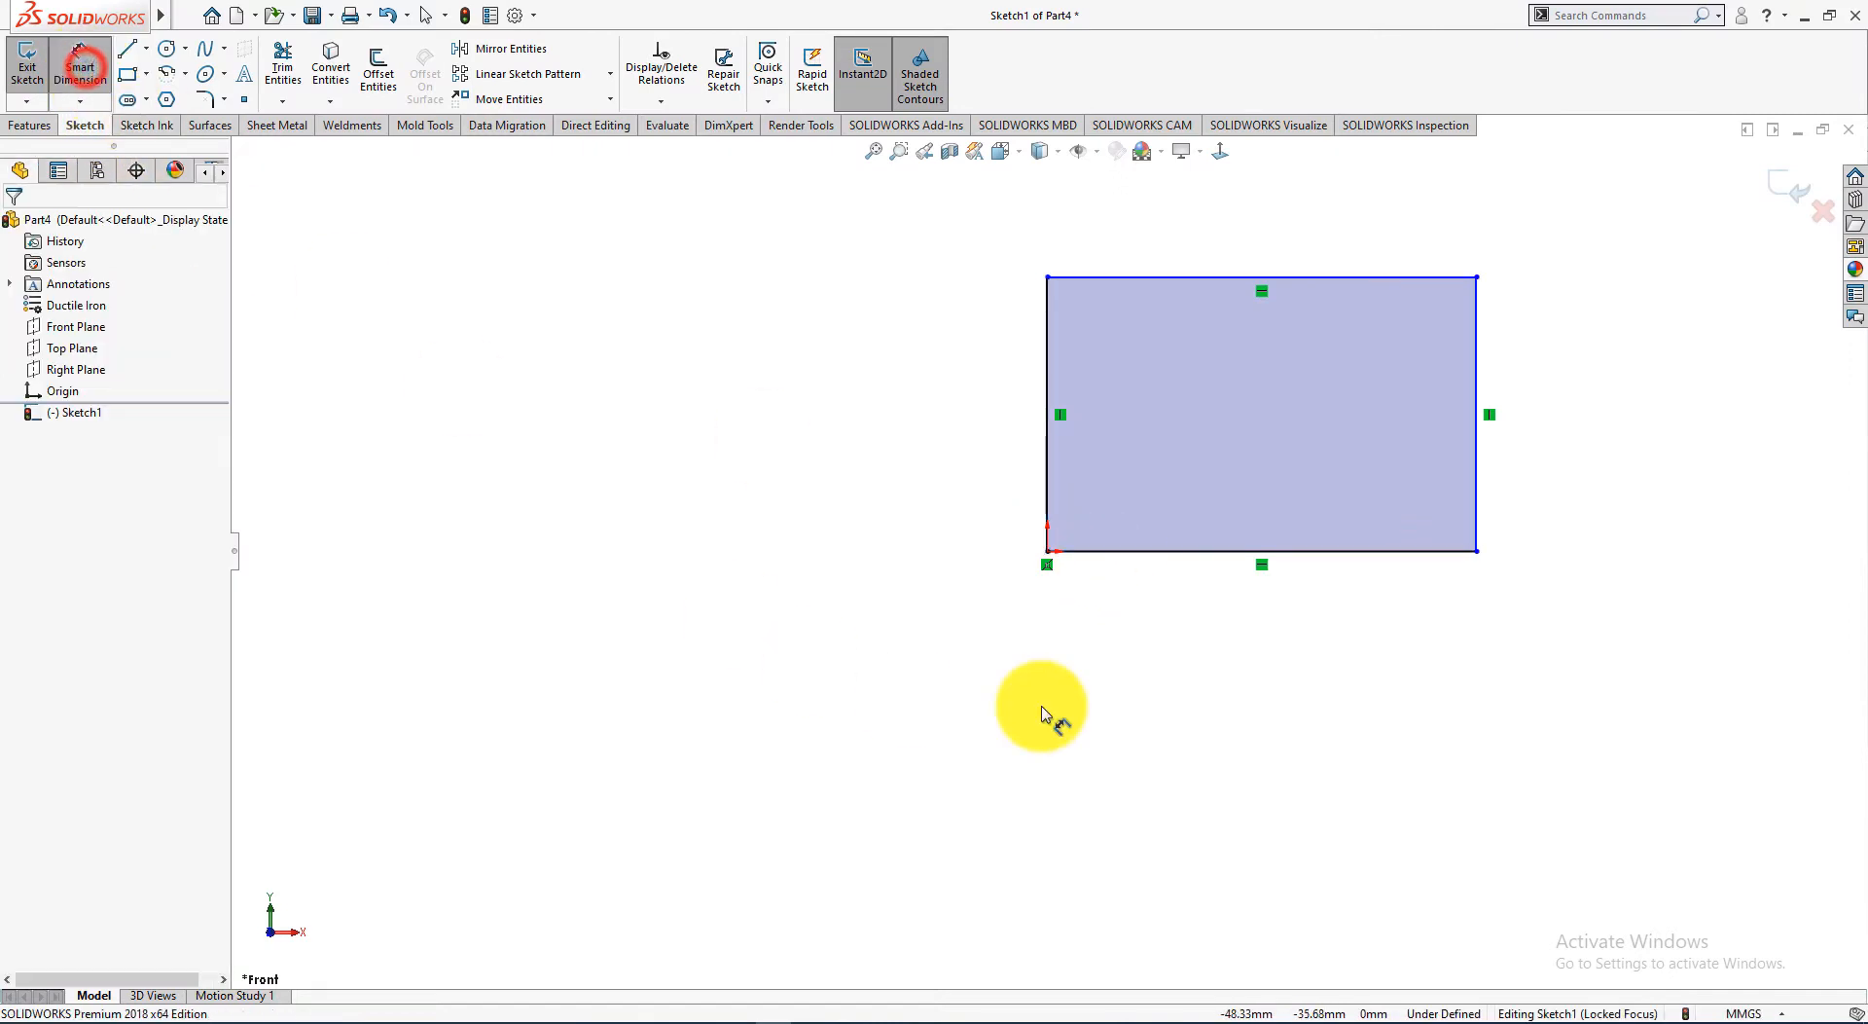
left_click(1131, 552)
left_click(1250, 738)
type("70")
key("Return")
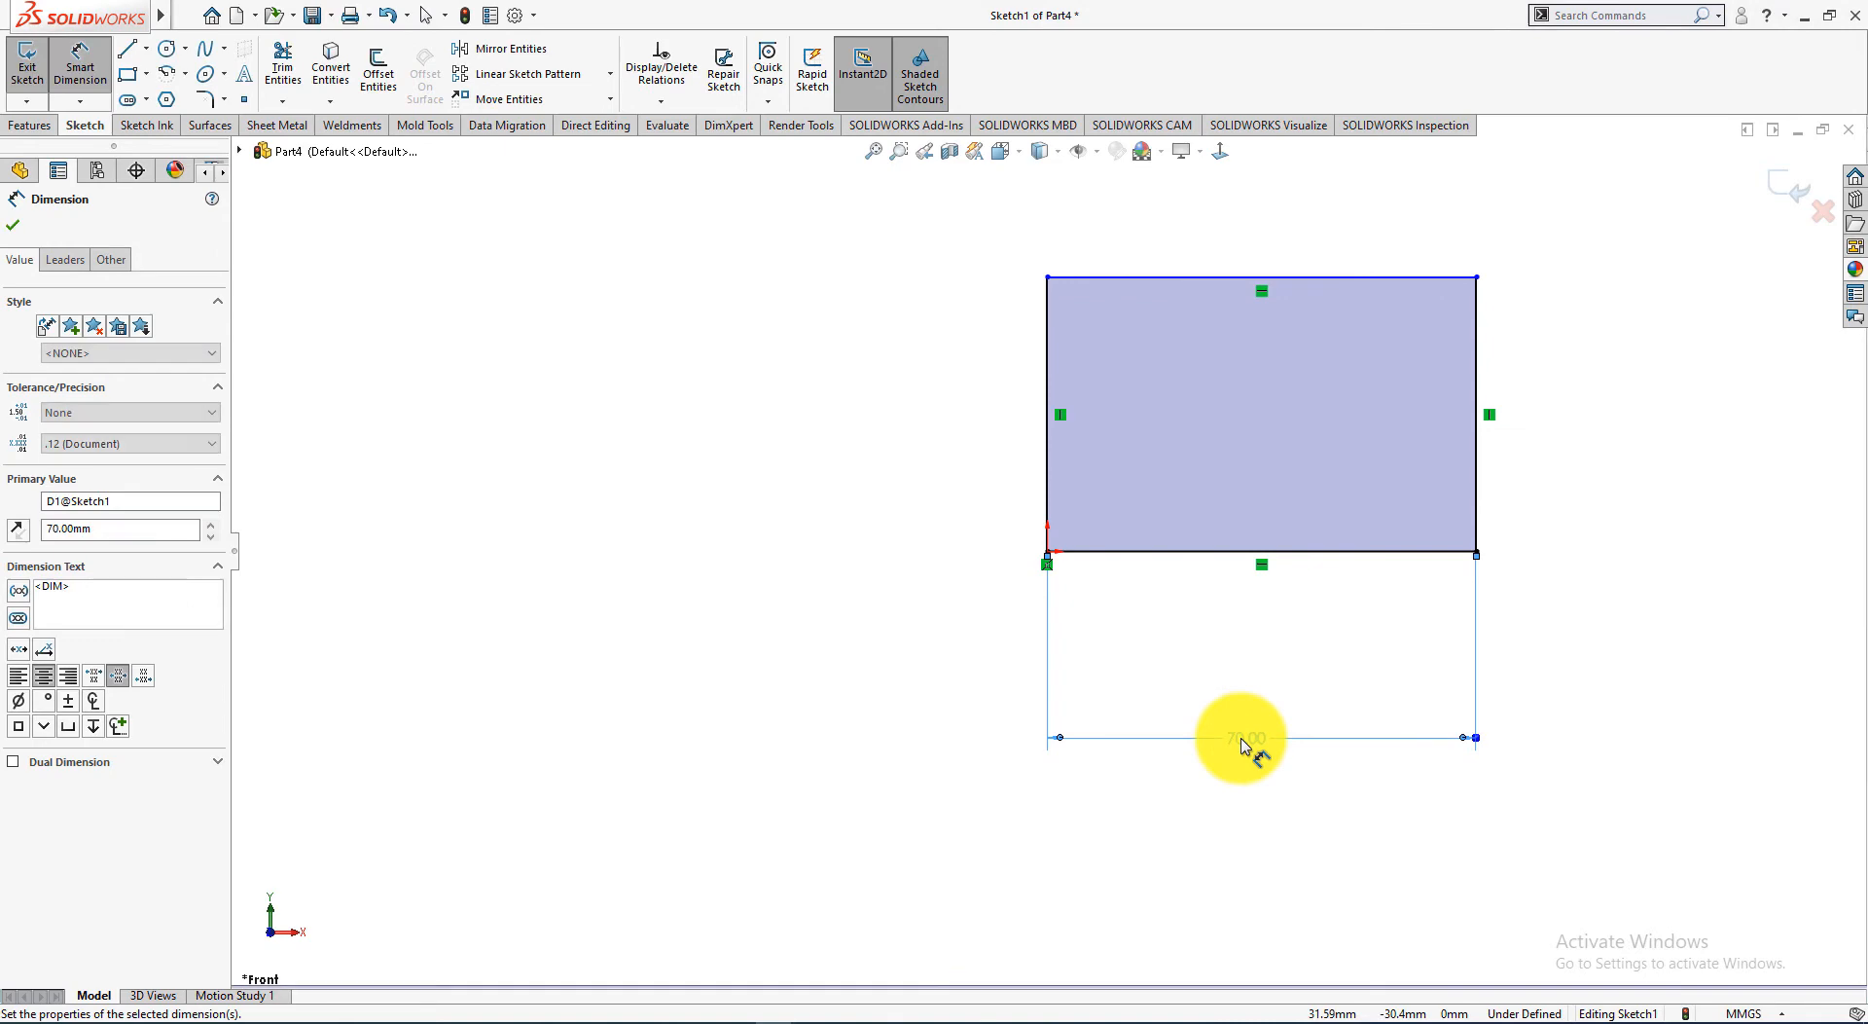
left_click(1046, 492)
left_click(939, 416)
type("40")
key("Return")
Step: Round both upper corners of the rectangle with a 5 mm sketch fillet, consulting the exercise drawing for the radius
key("alt+Tab")
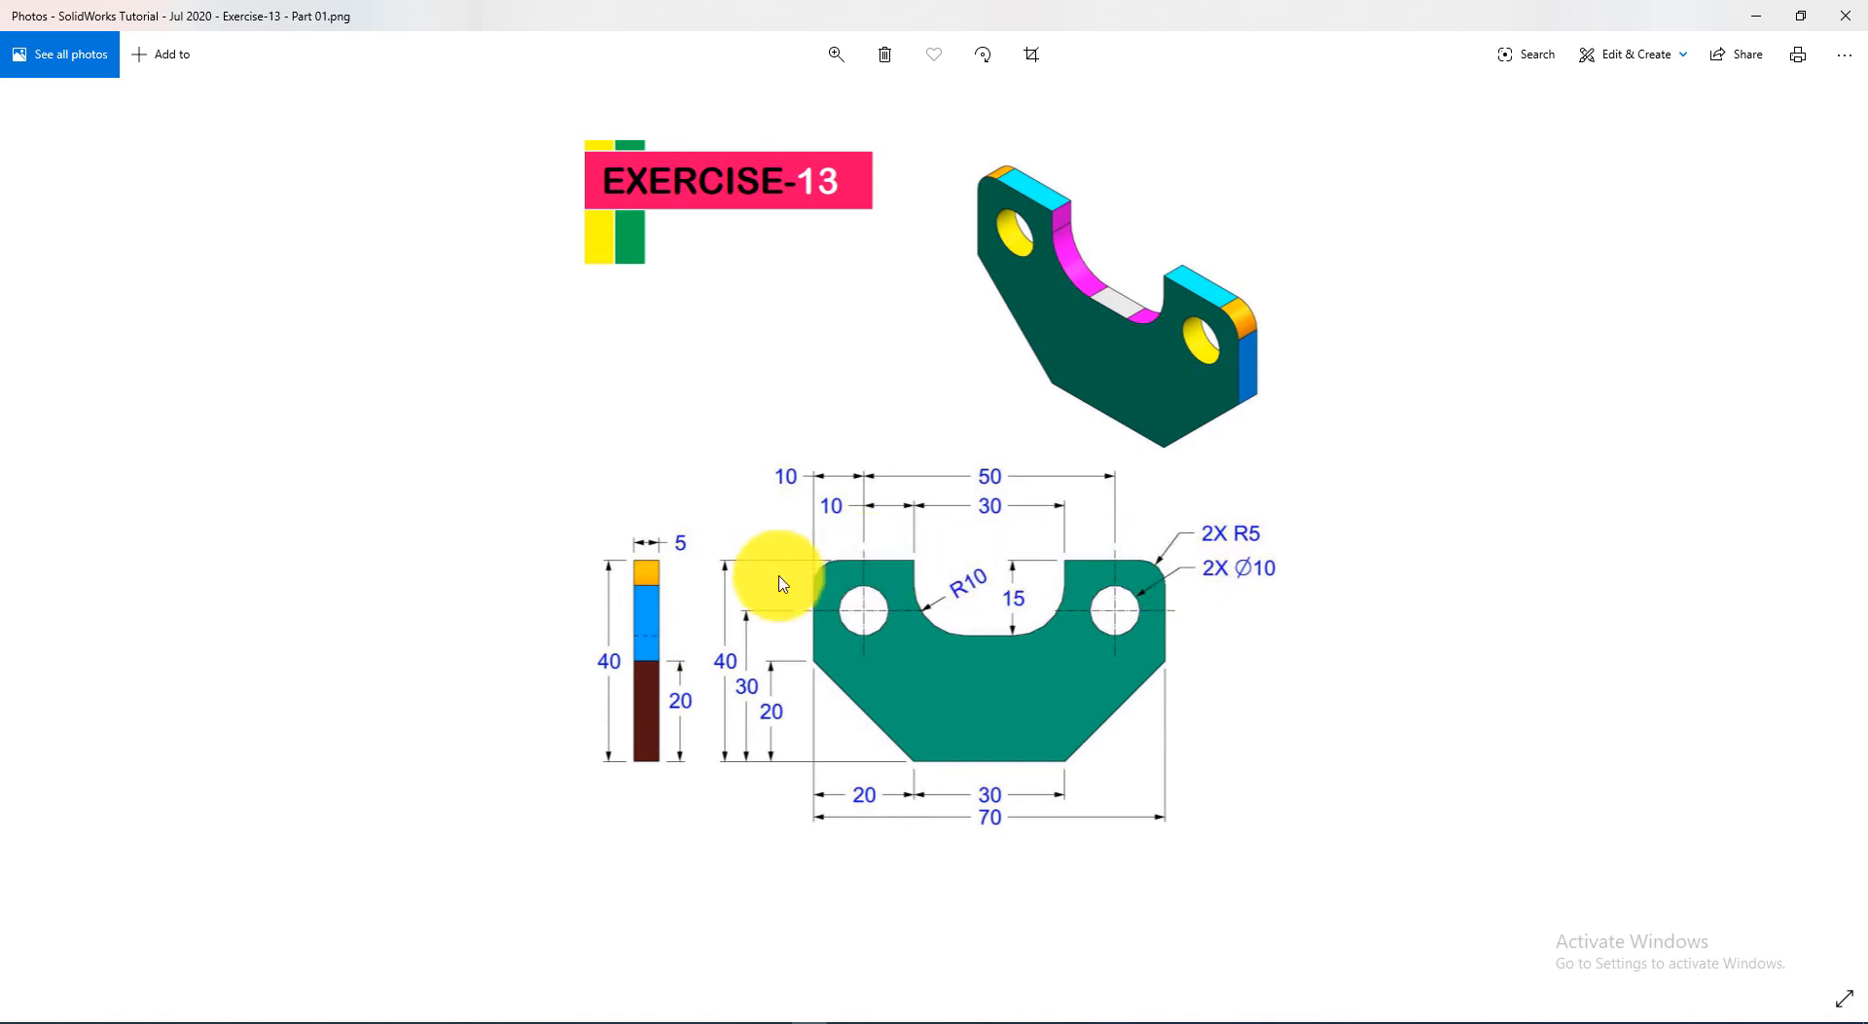
key("alt+Tab")
left_click(166, 48)
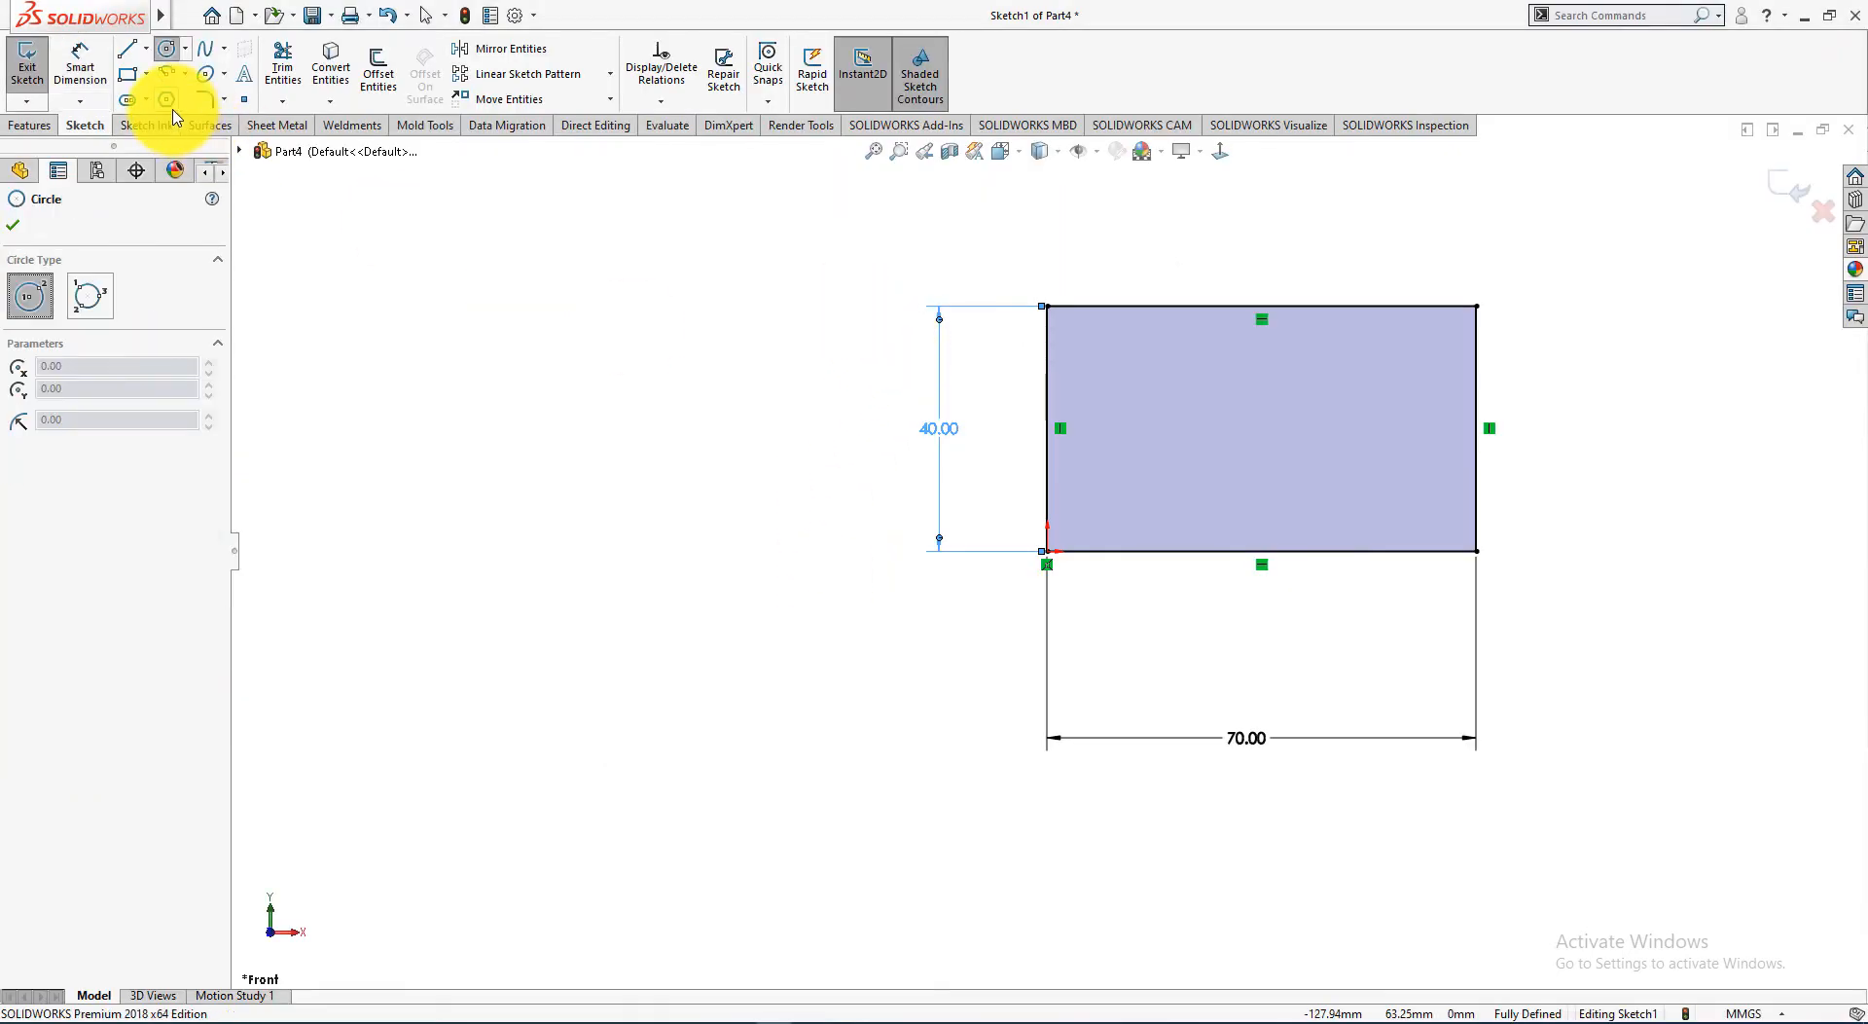
left_click(204, 99)
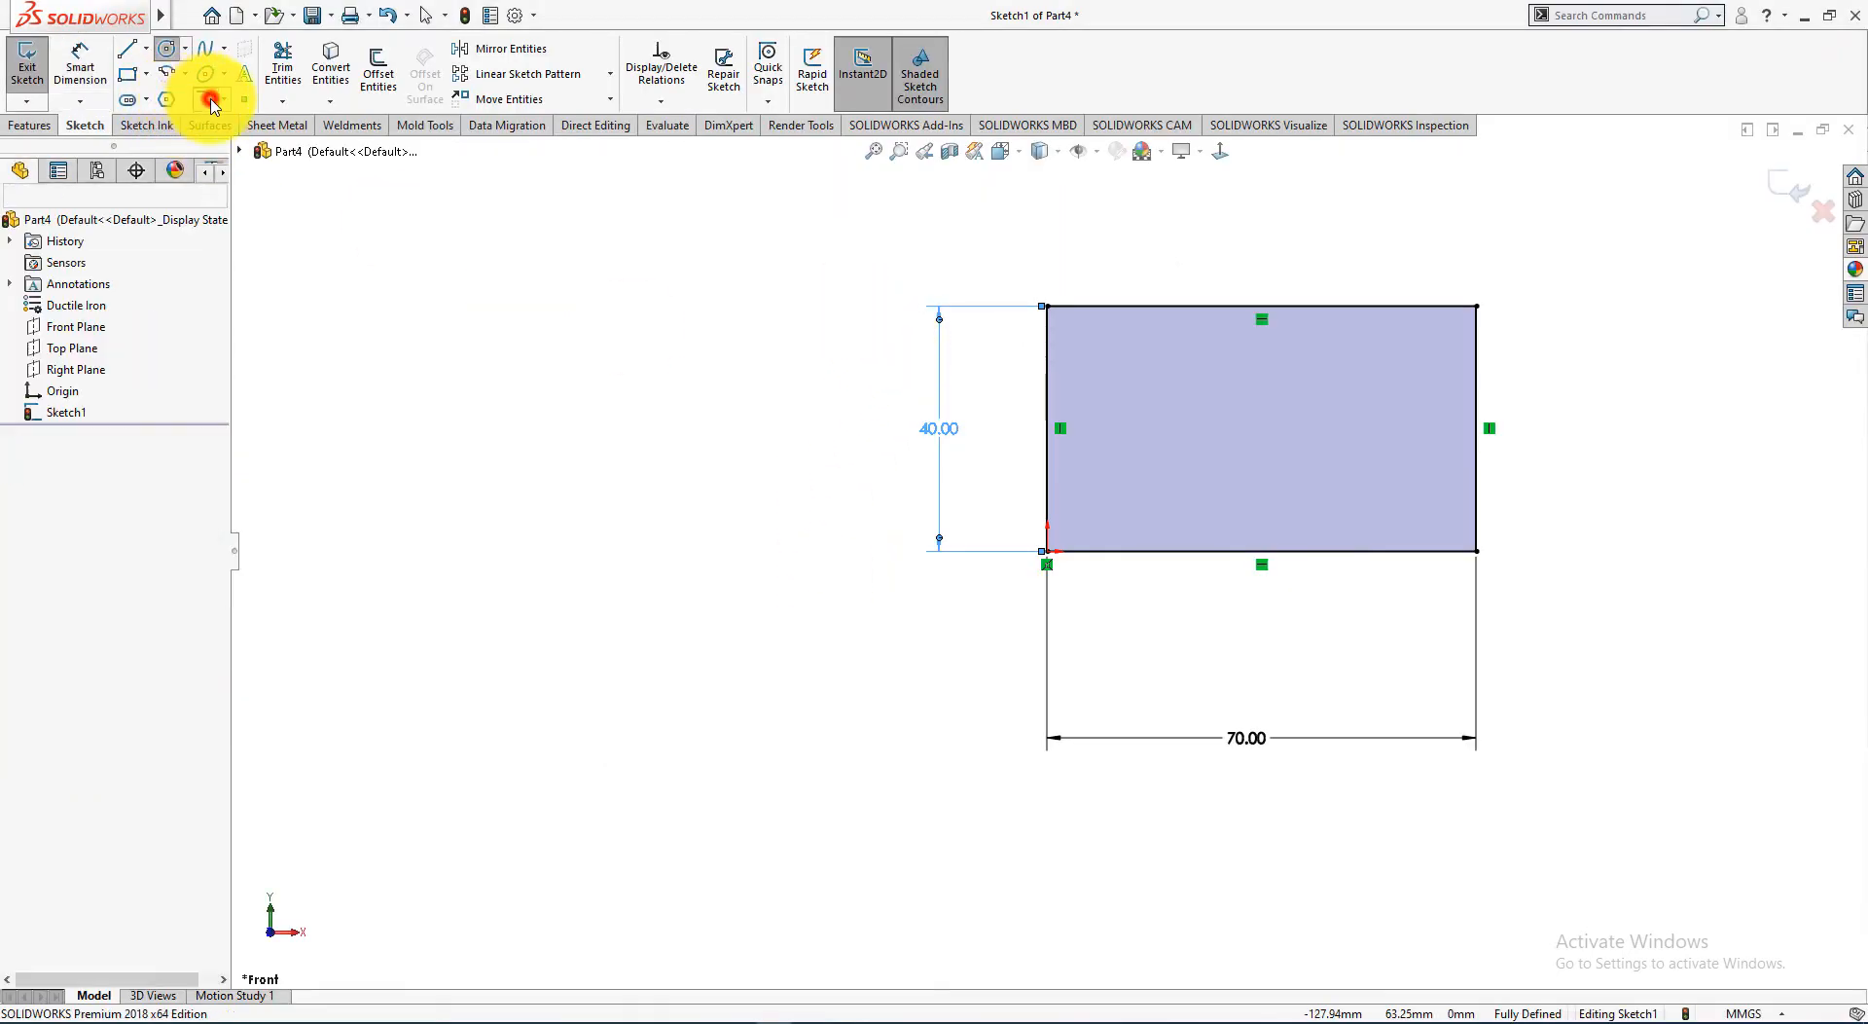
left_click(1049, 309)
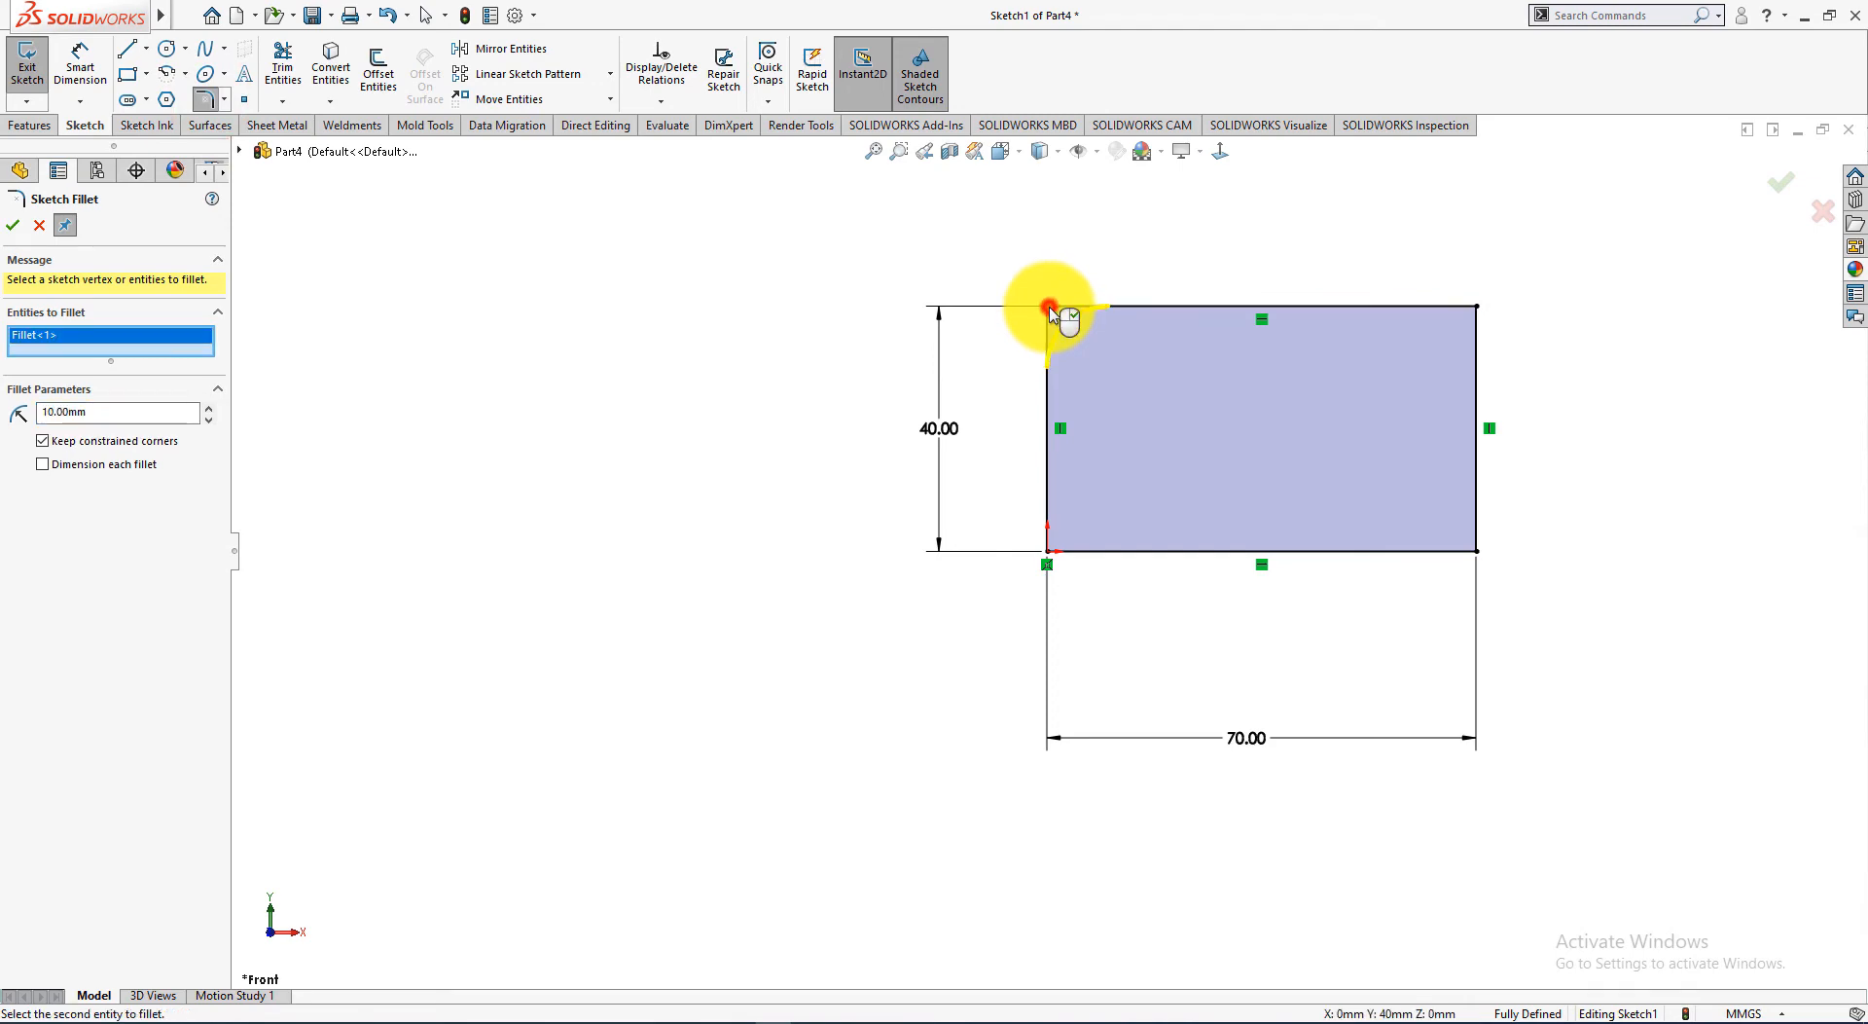
left_click(1481, 310)
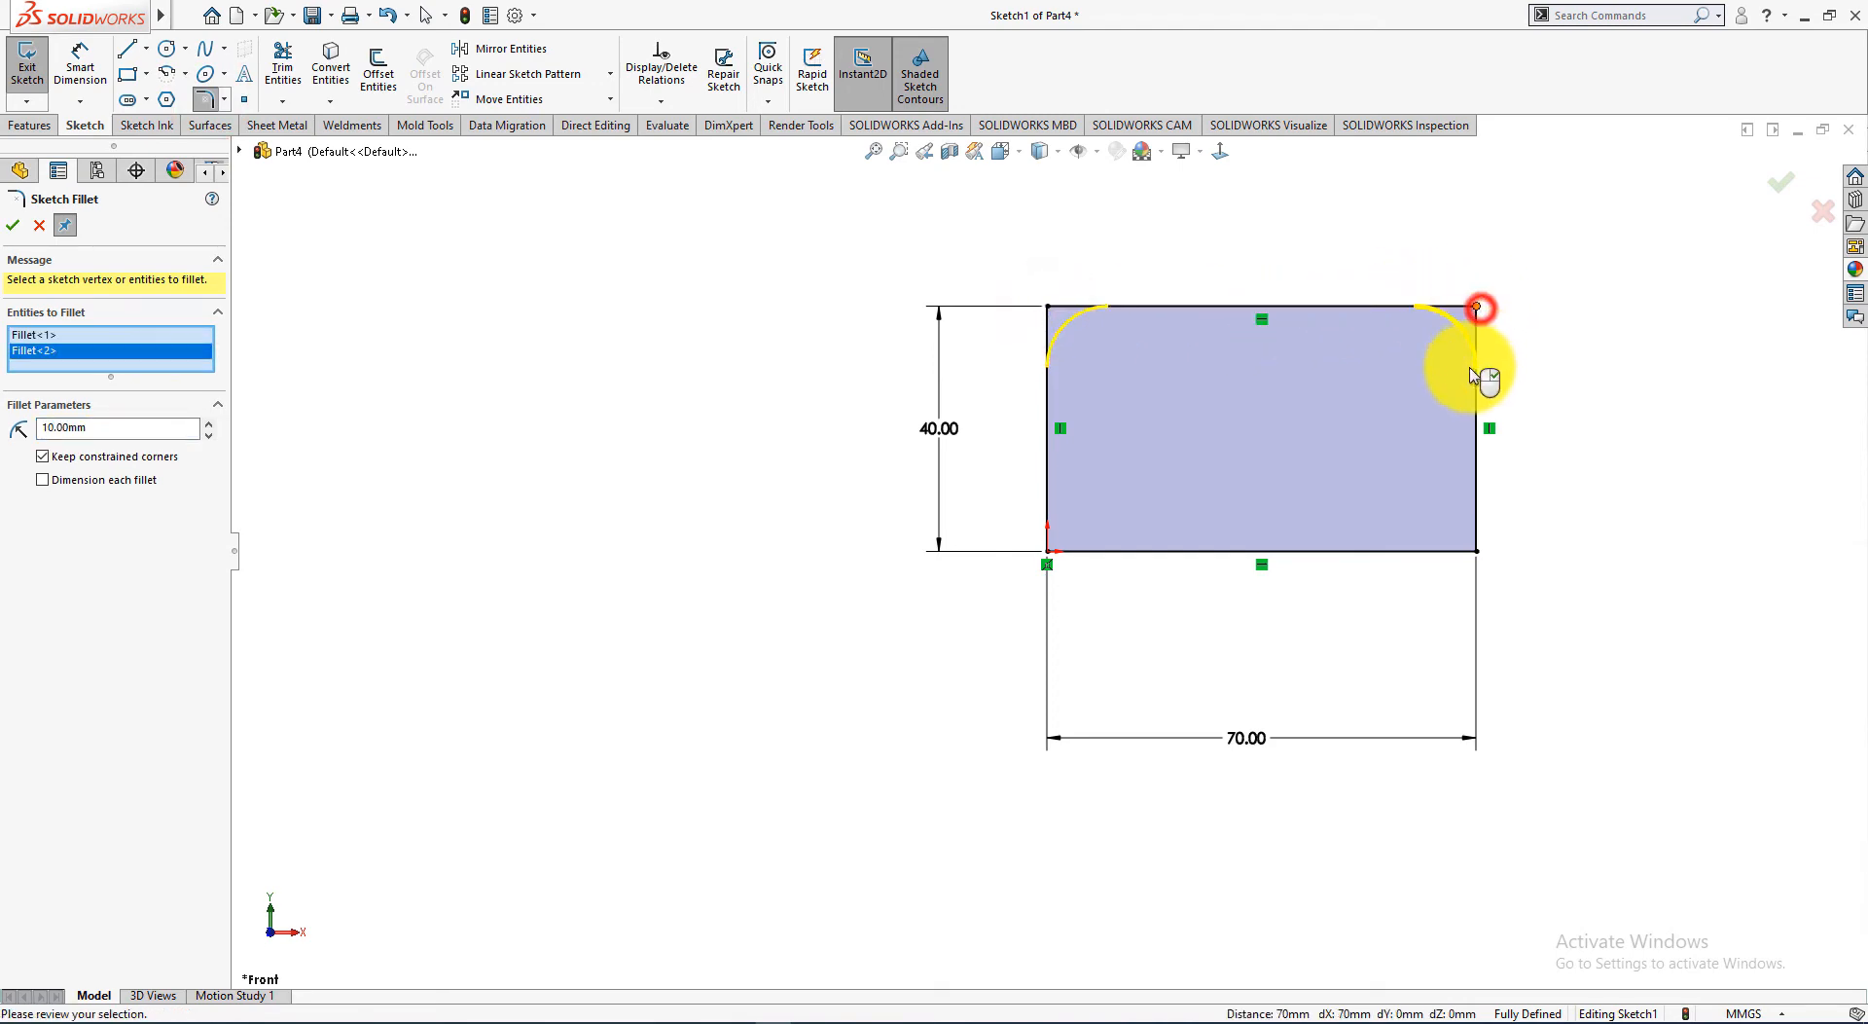
key("alt+Tab")
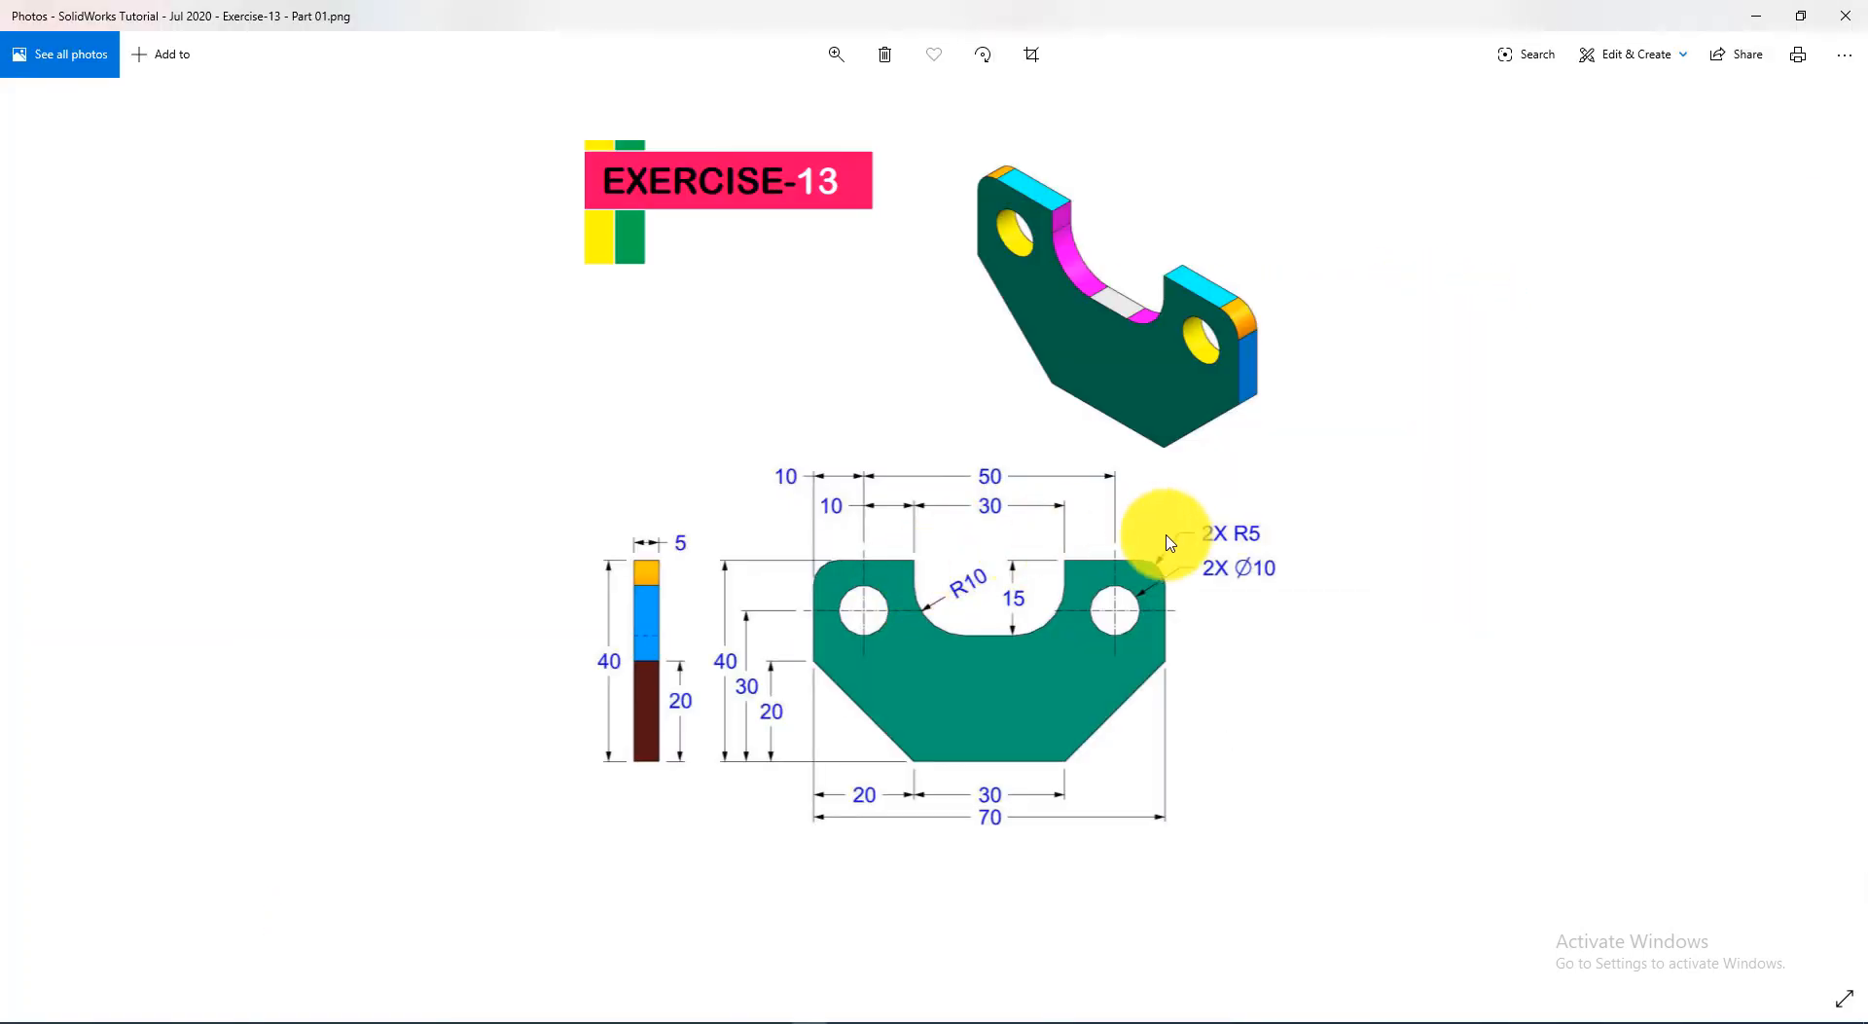
key("alt+Tab")
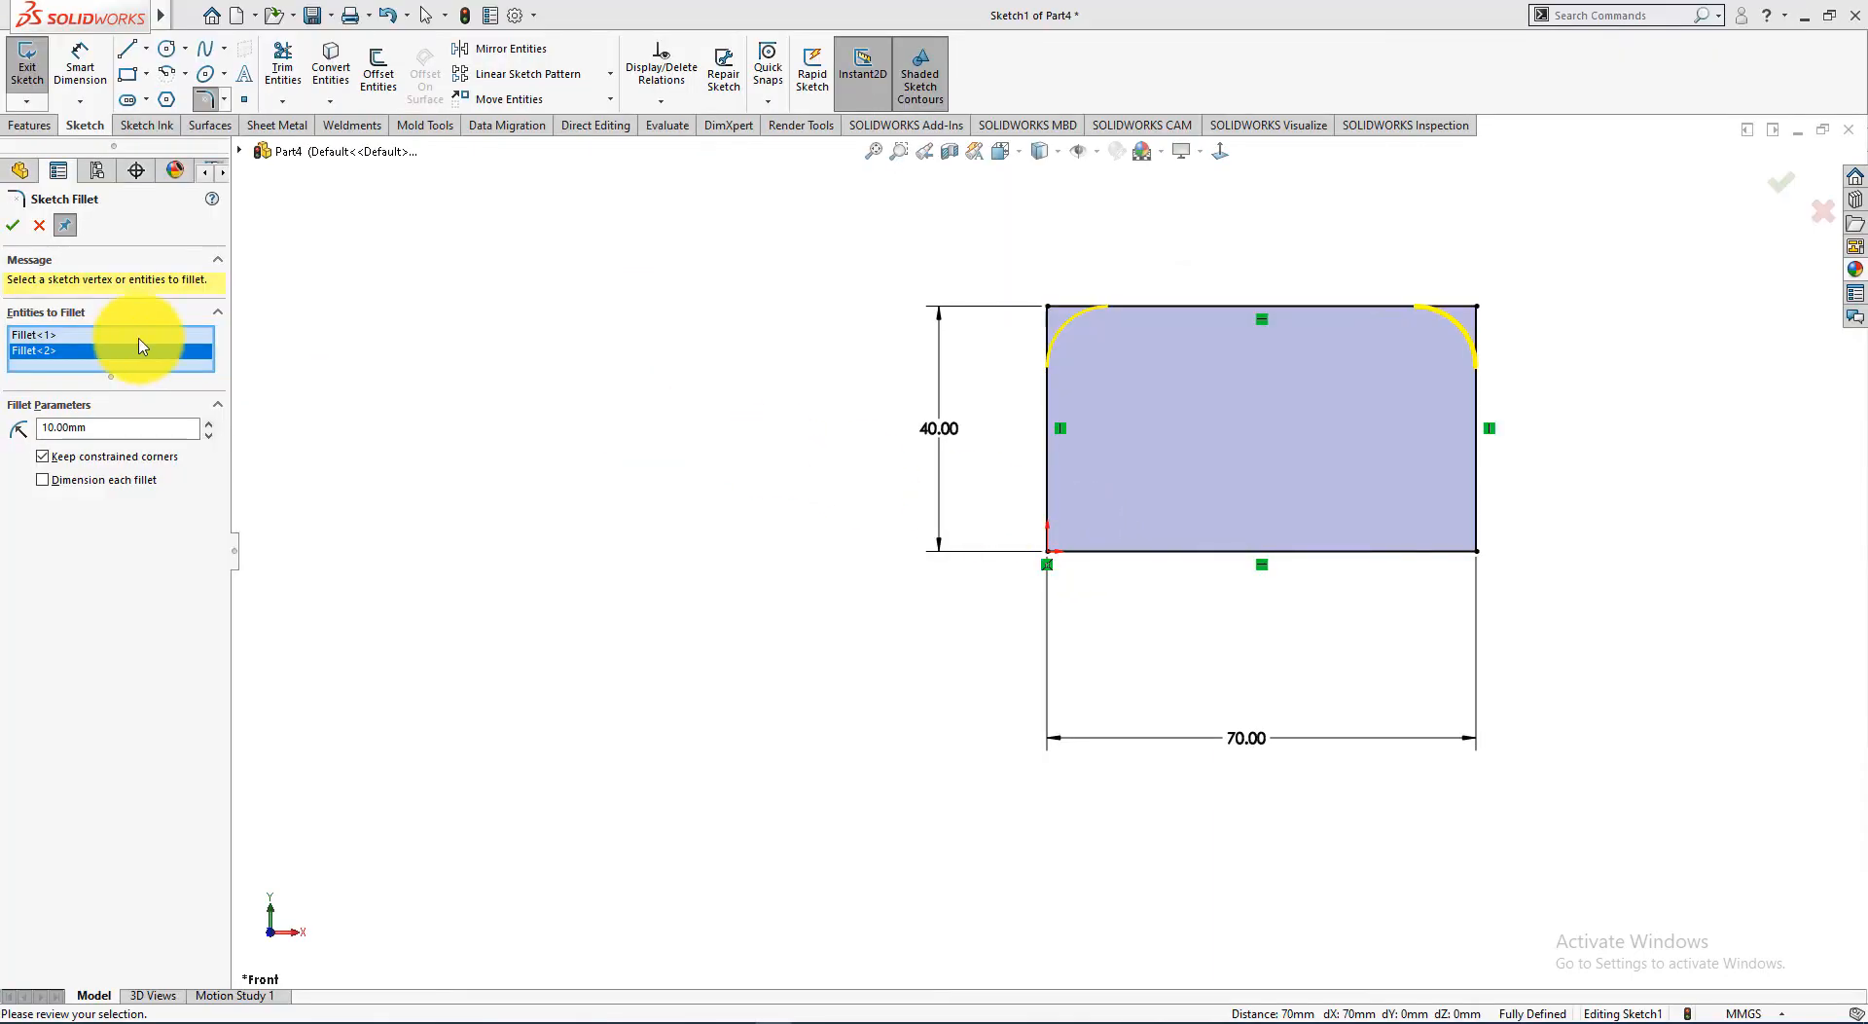
double_click(92, 430)
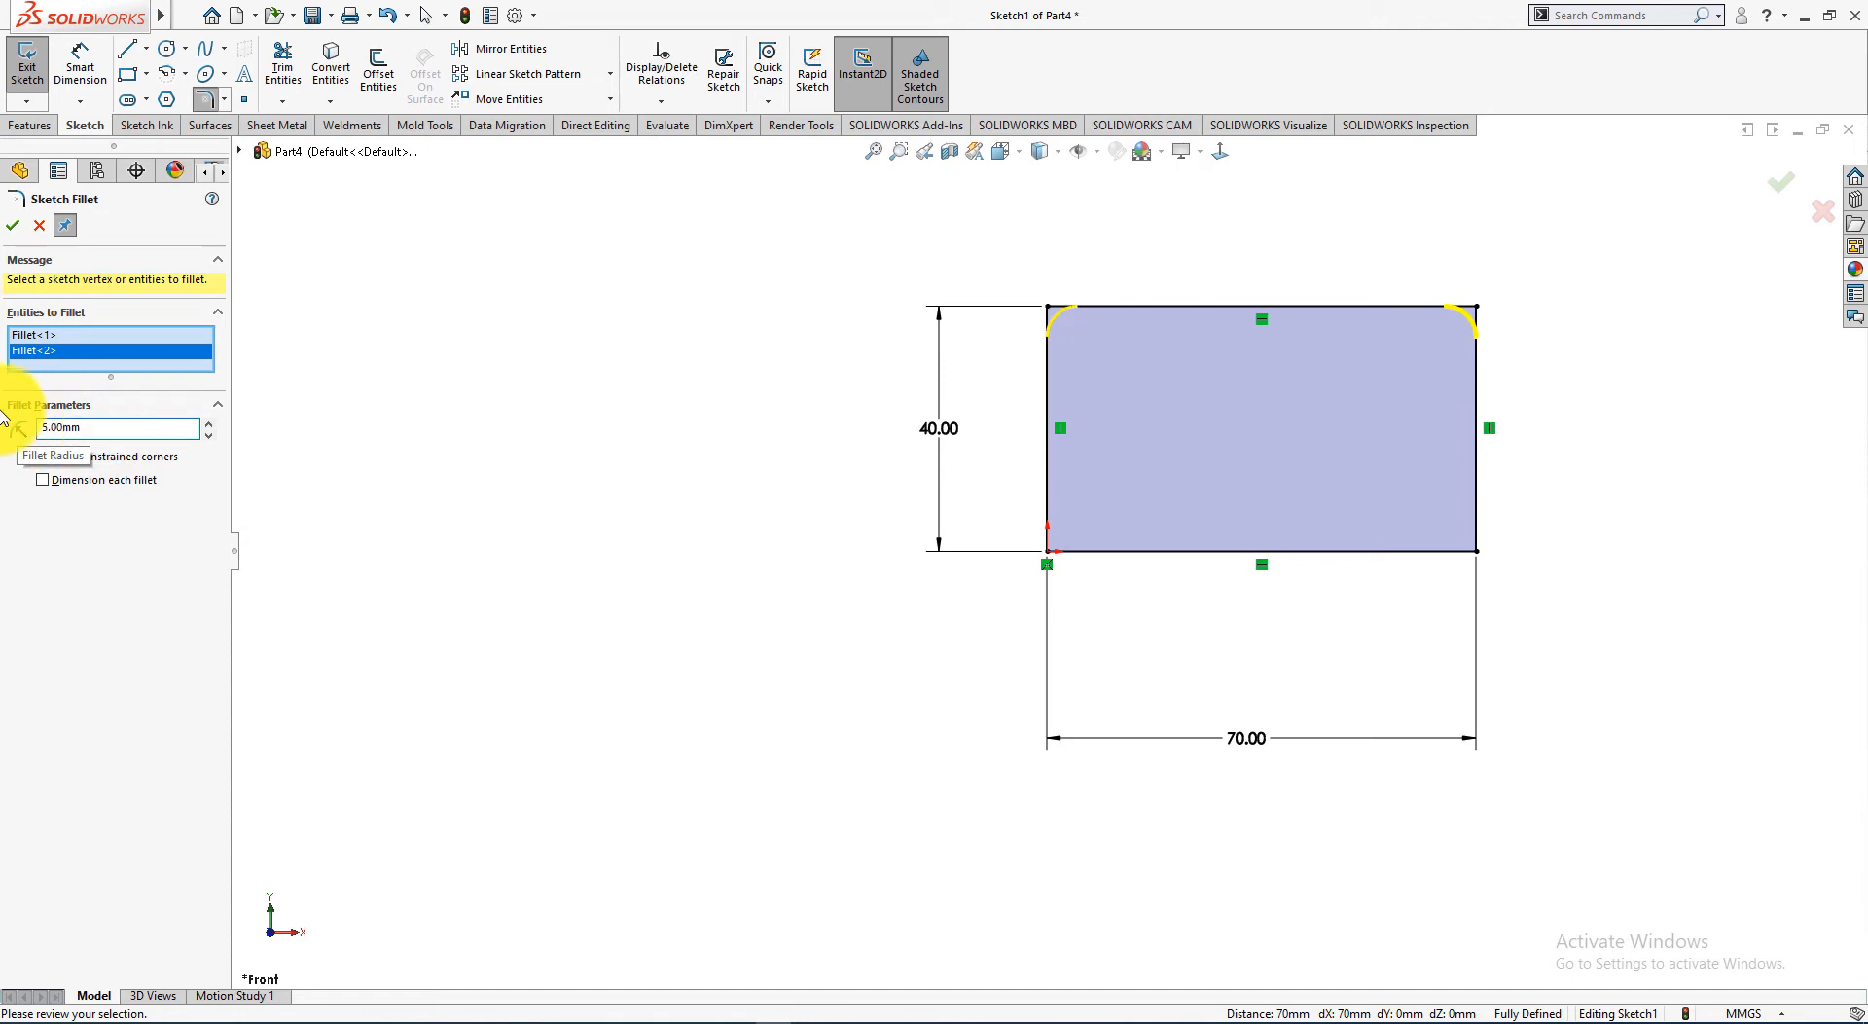
left_click(15, 227)
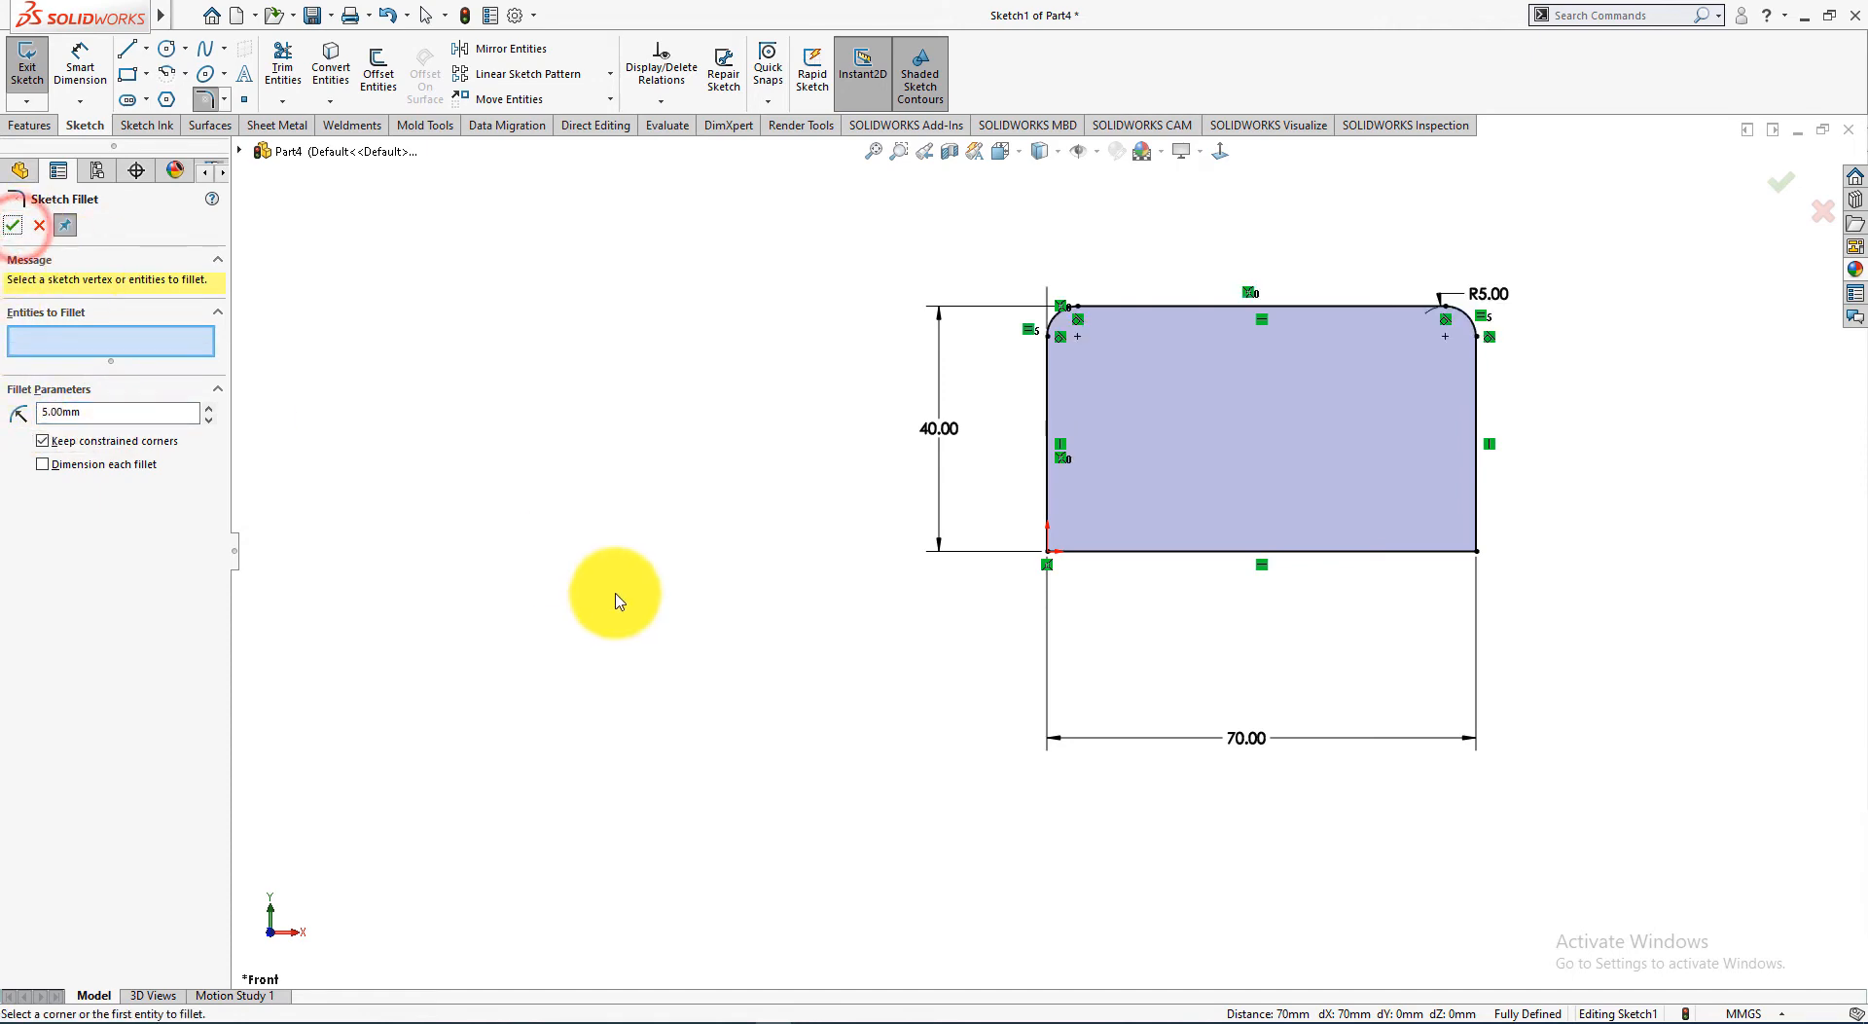
key("alt+Tab")
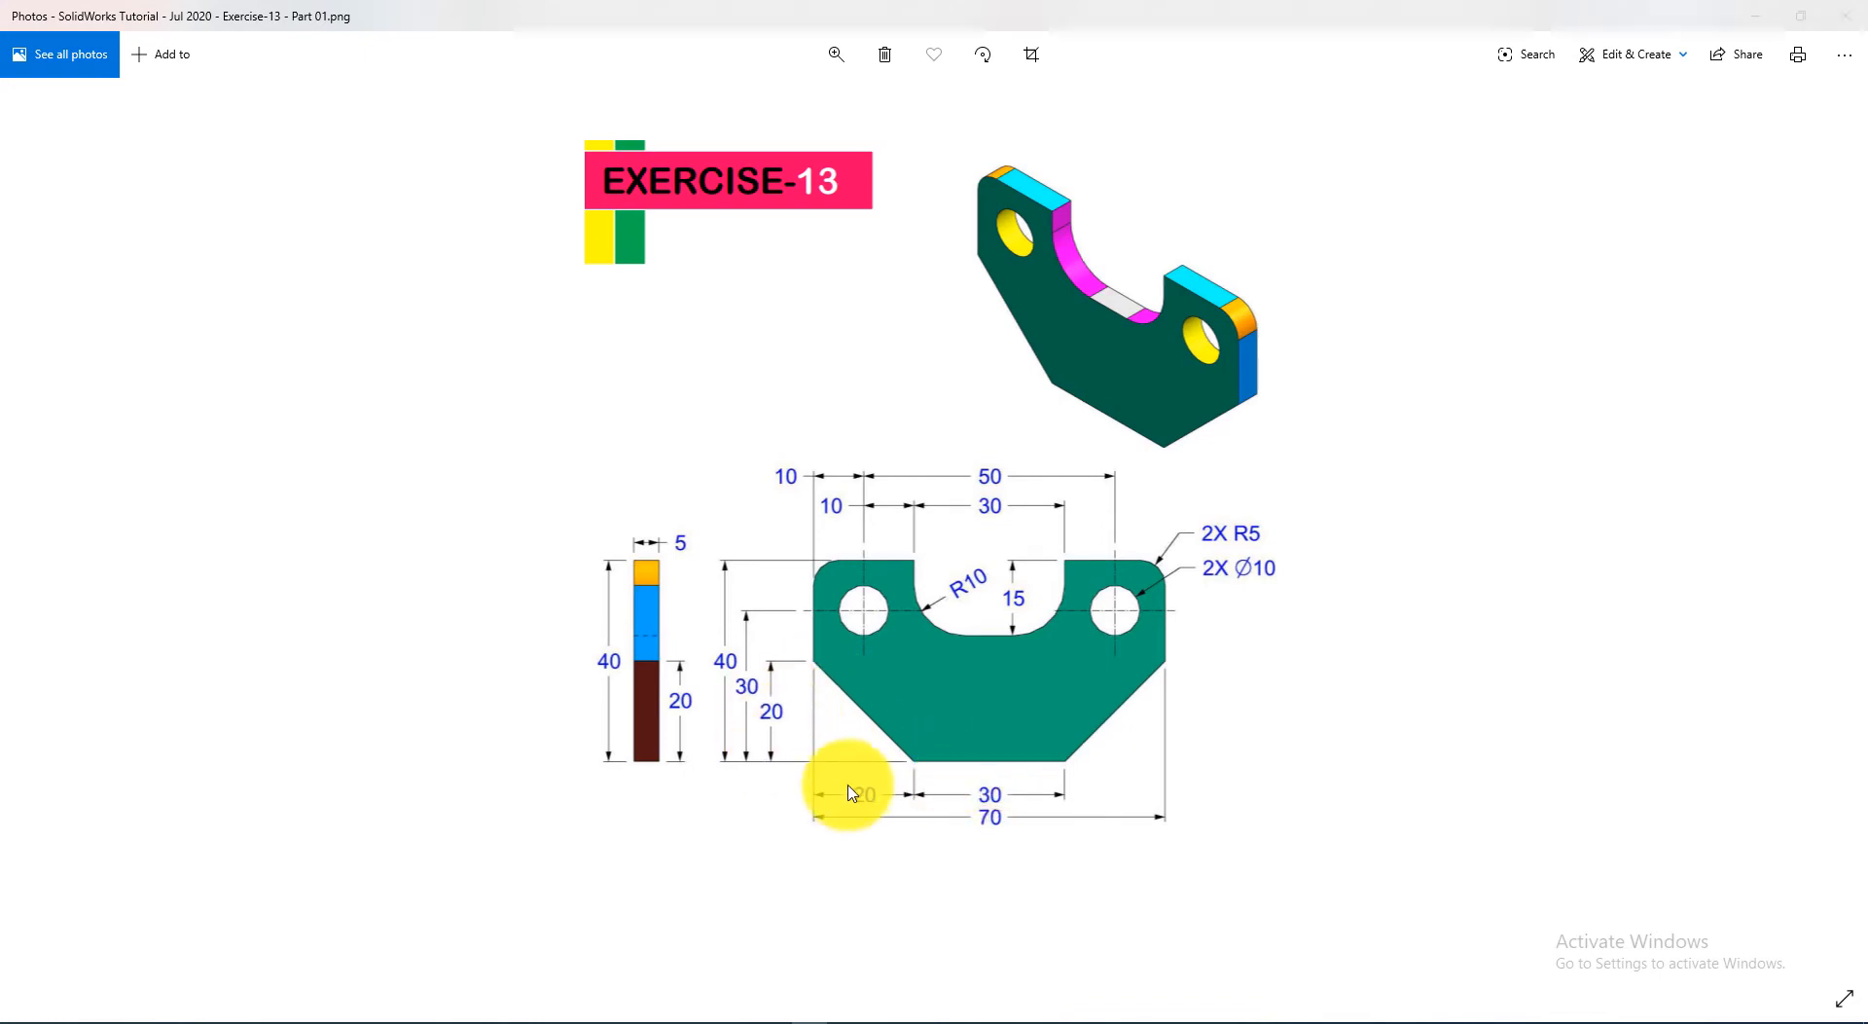
key("alt+Tab")
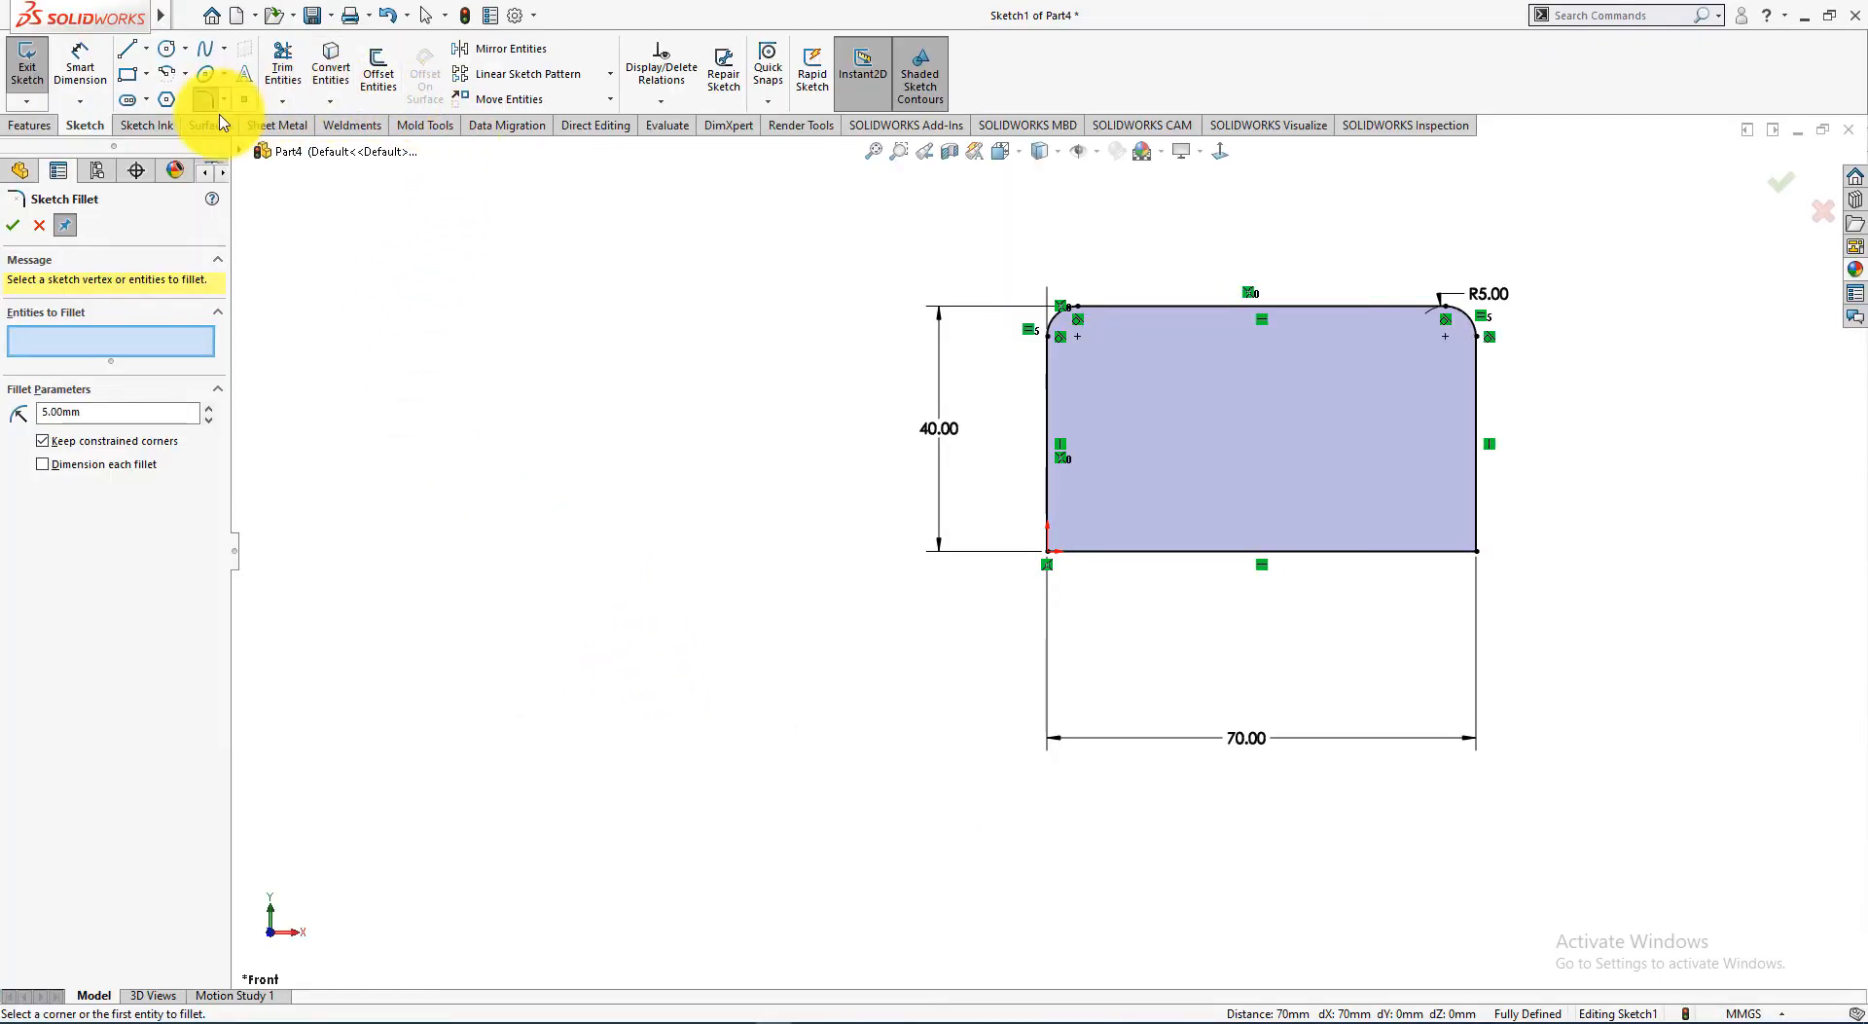
left_click(11, 225)
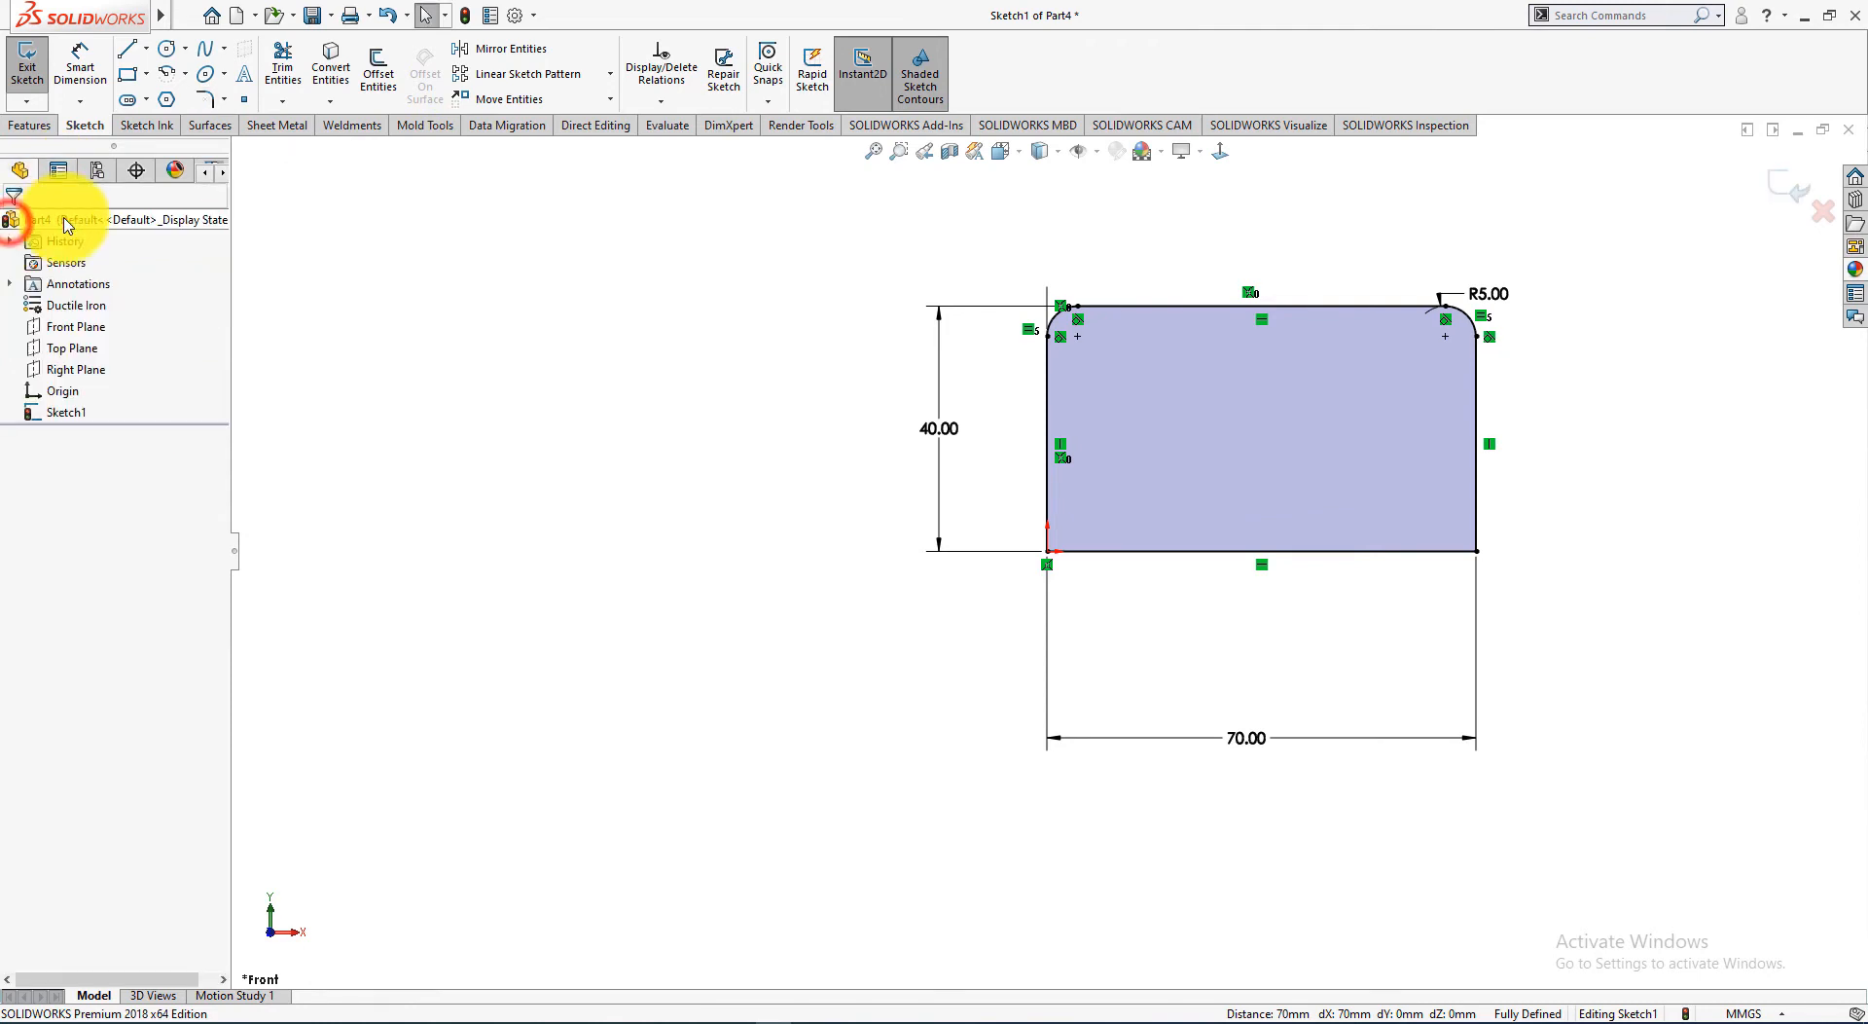
Step: Chamfer both lower corners of the rectangle with an equal-distance sketch chamfer of 20 mm
key("f")
left_click(513, 347)
left_click(224, 99)
left_click(251, 151)
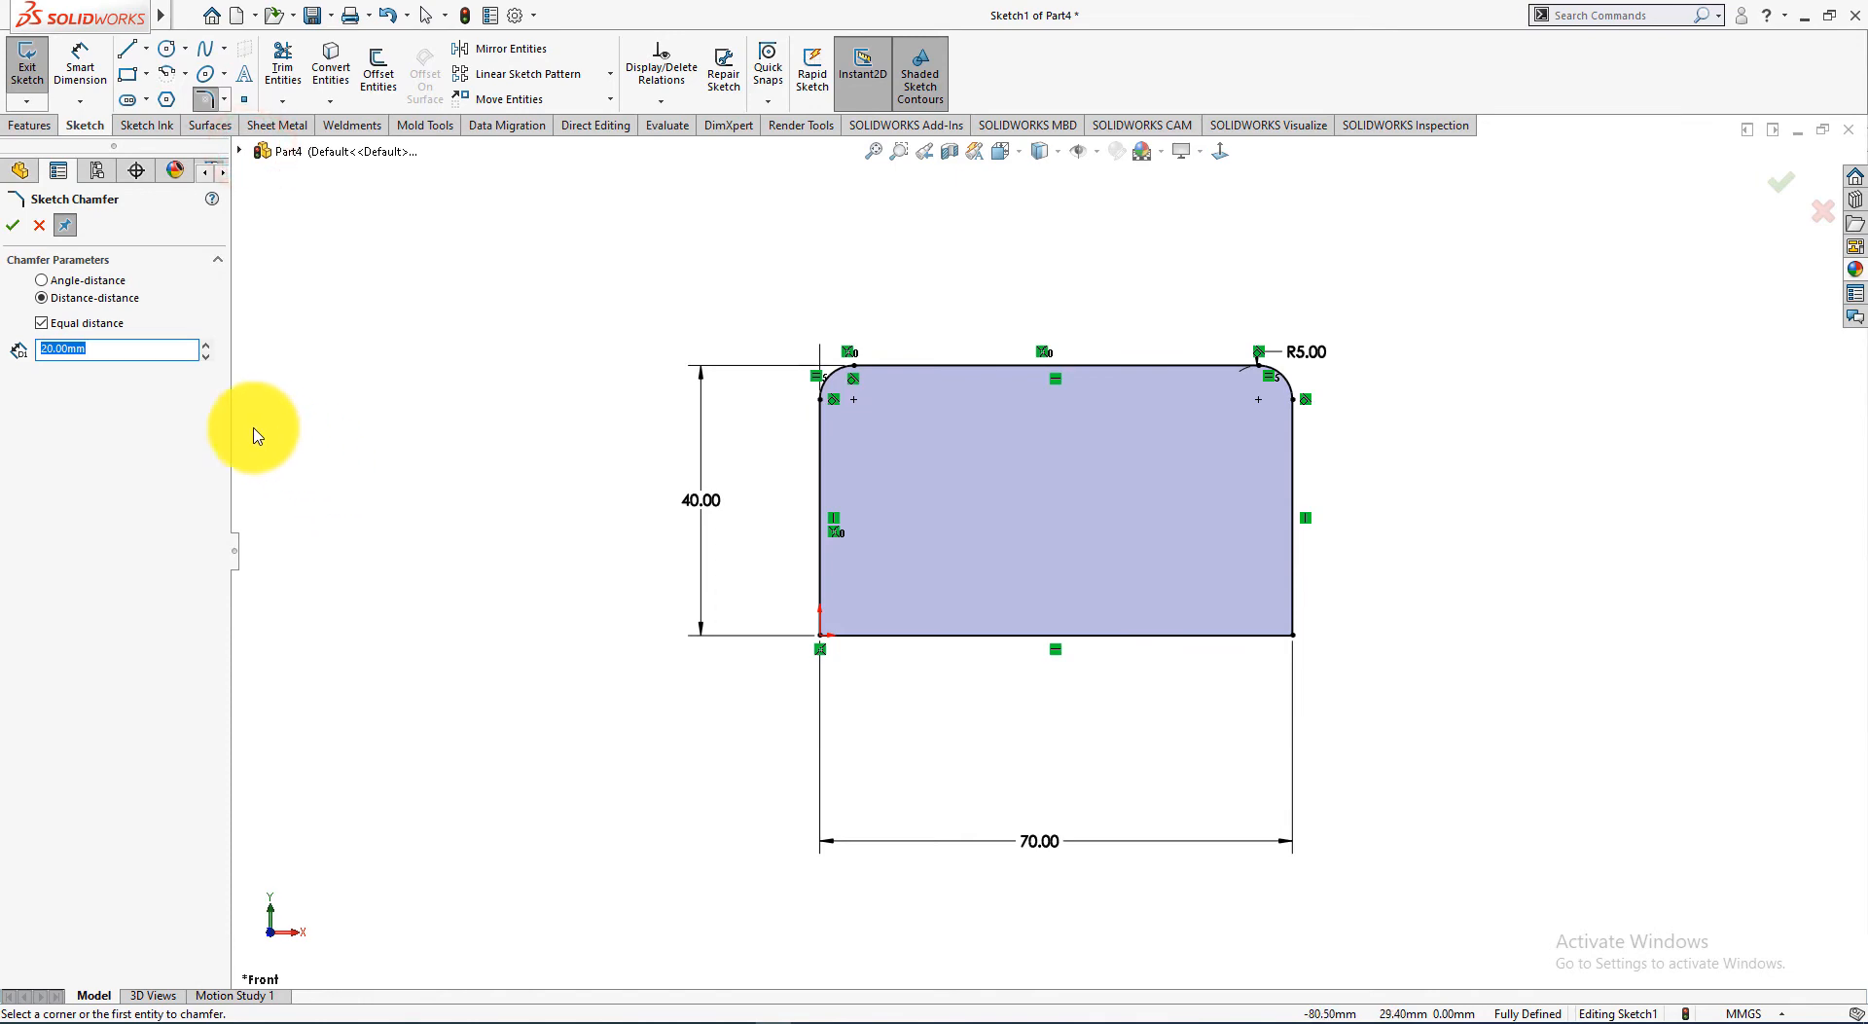
left_click(55, 350)
key("alt+Tab")
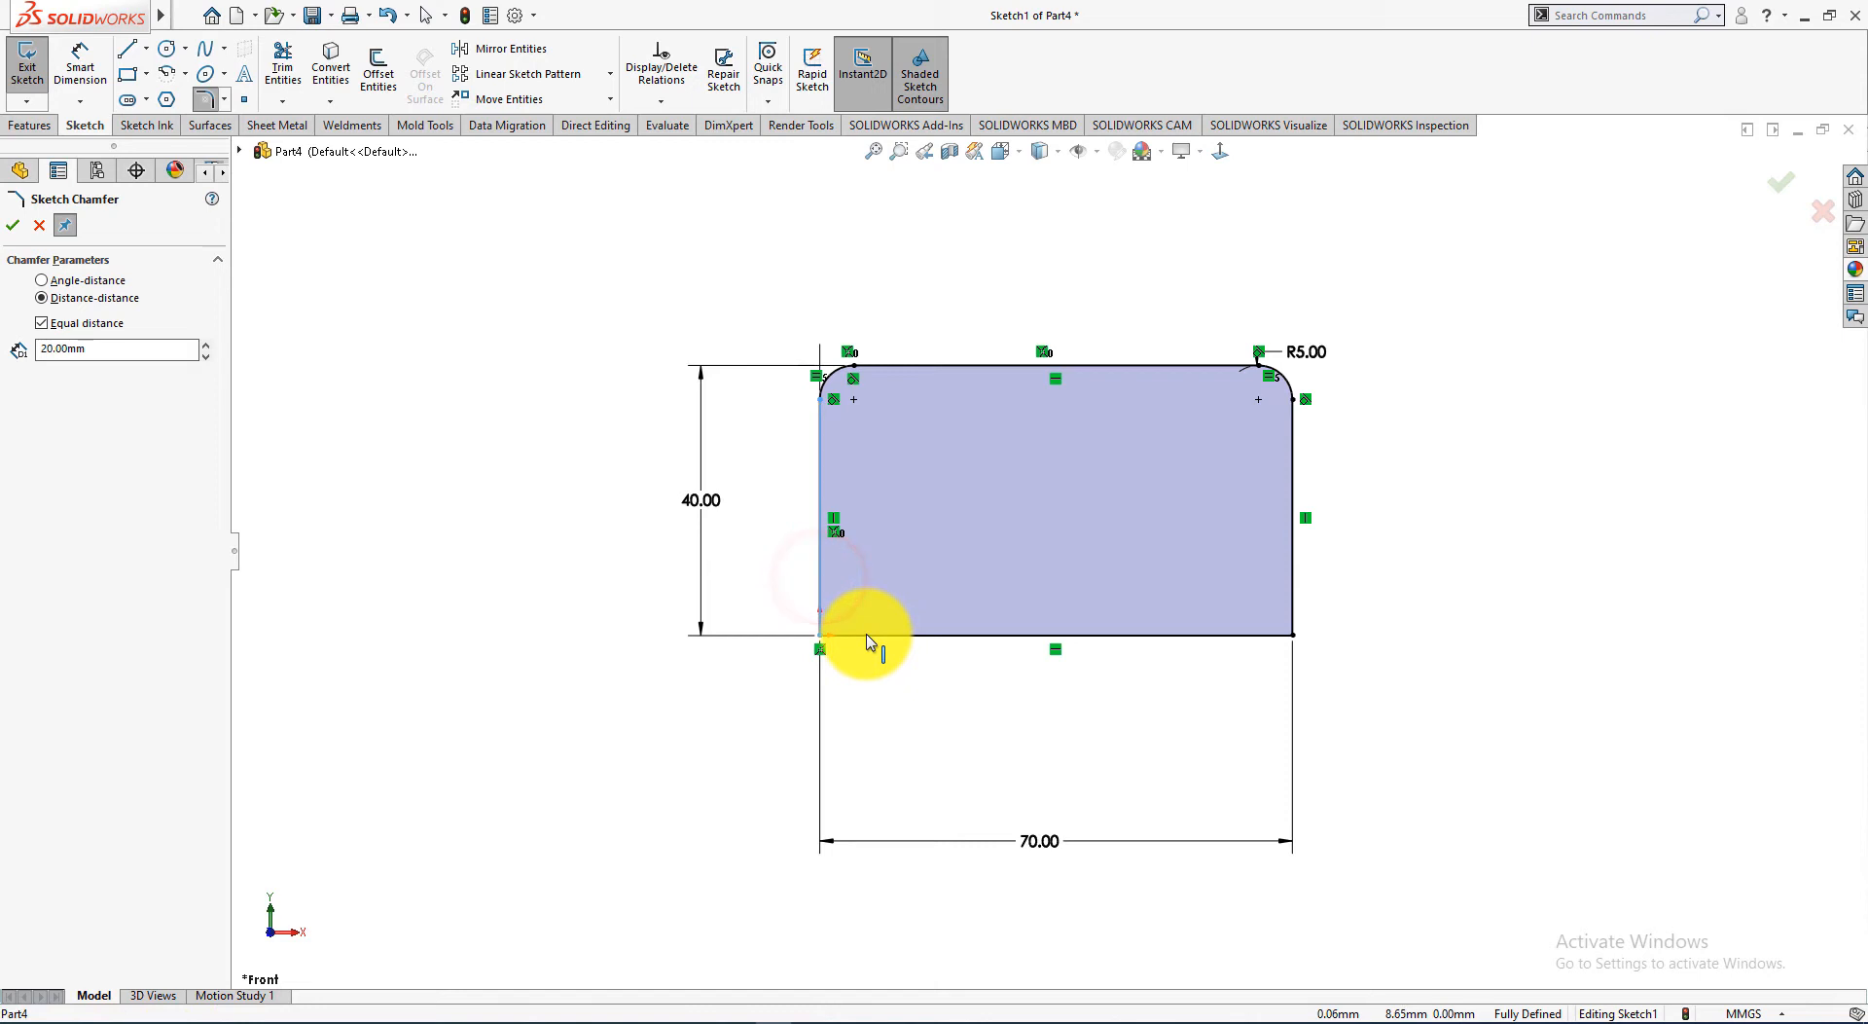
left_click(865, 637)
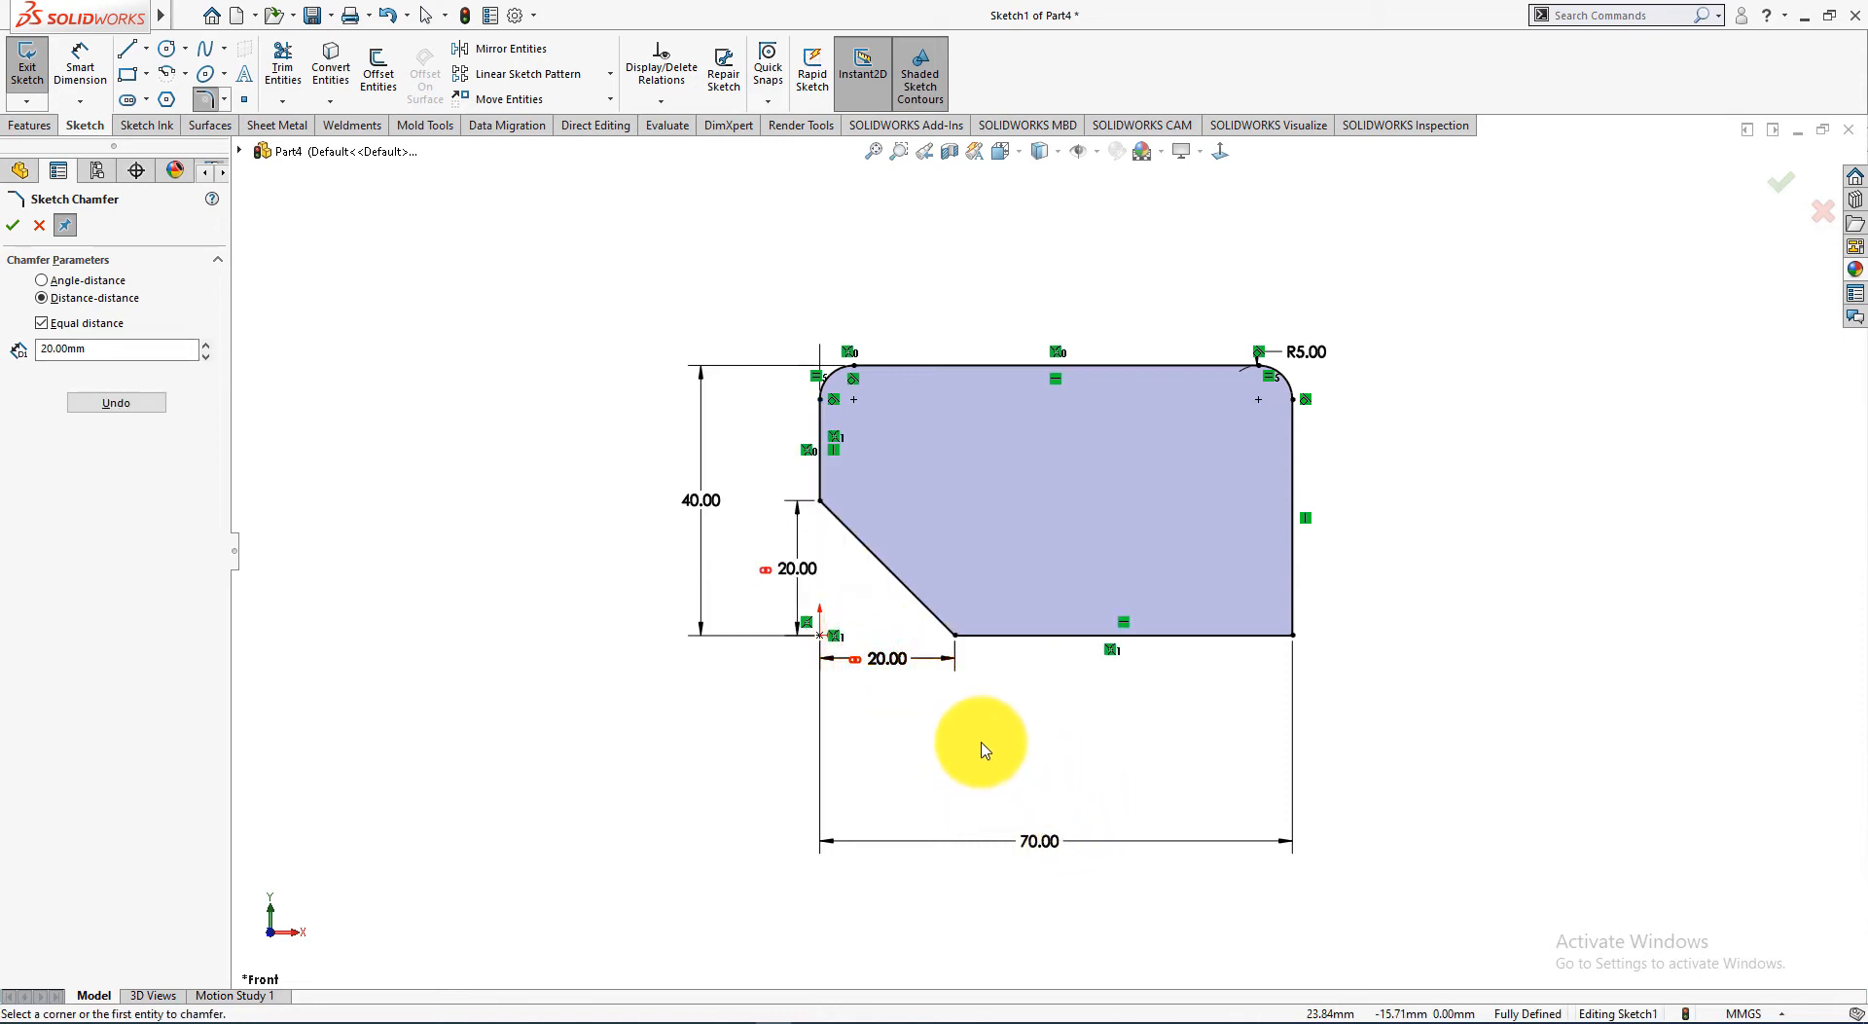
left_click(1224, 637)
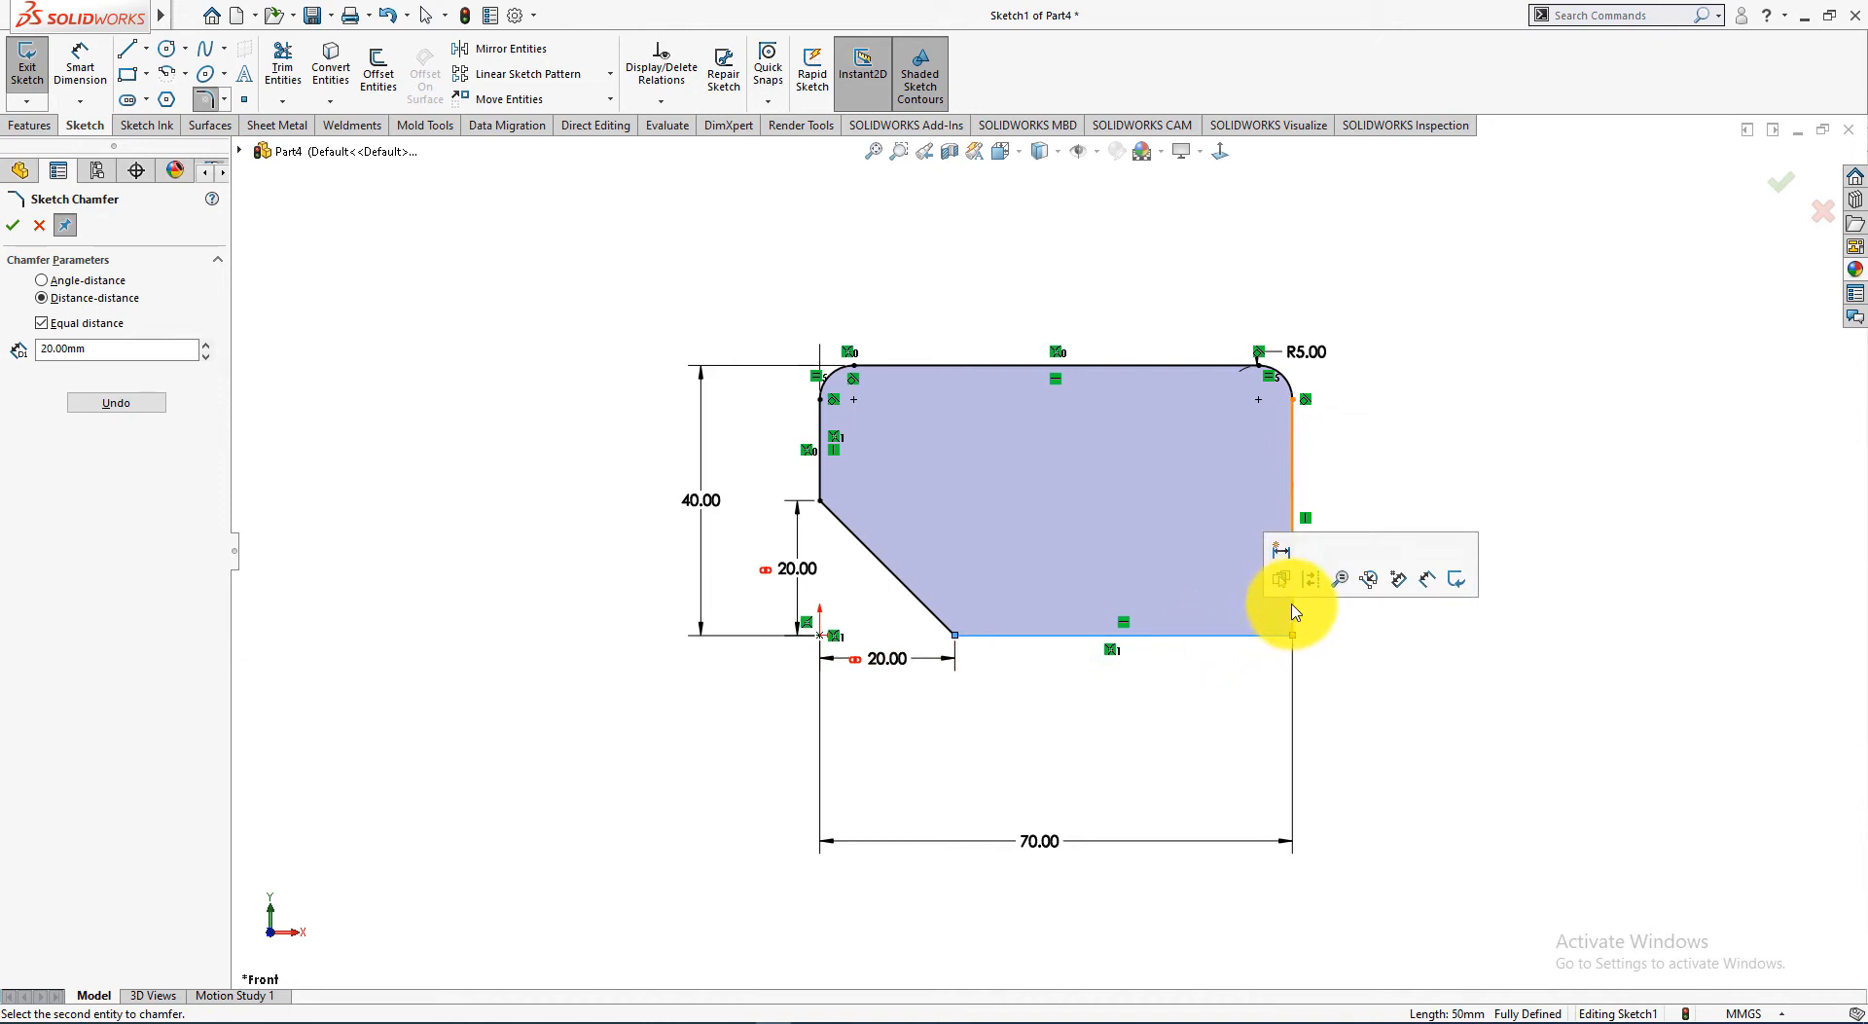
left_click(1293, 608)
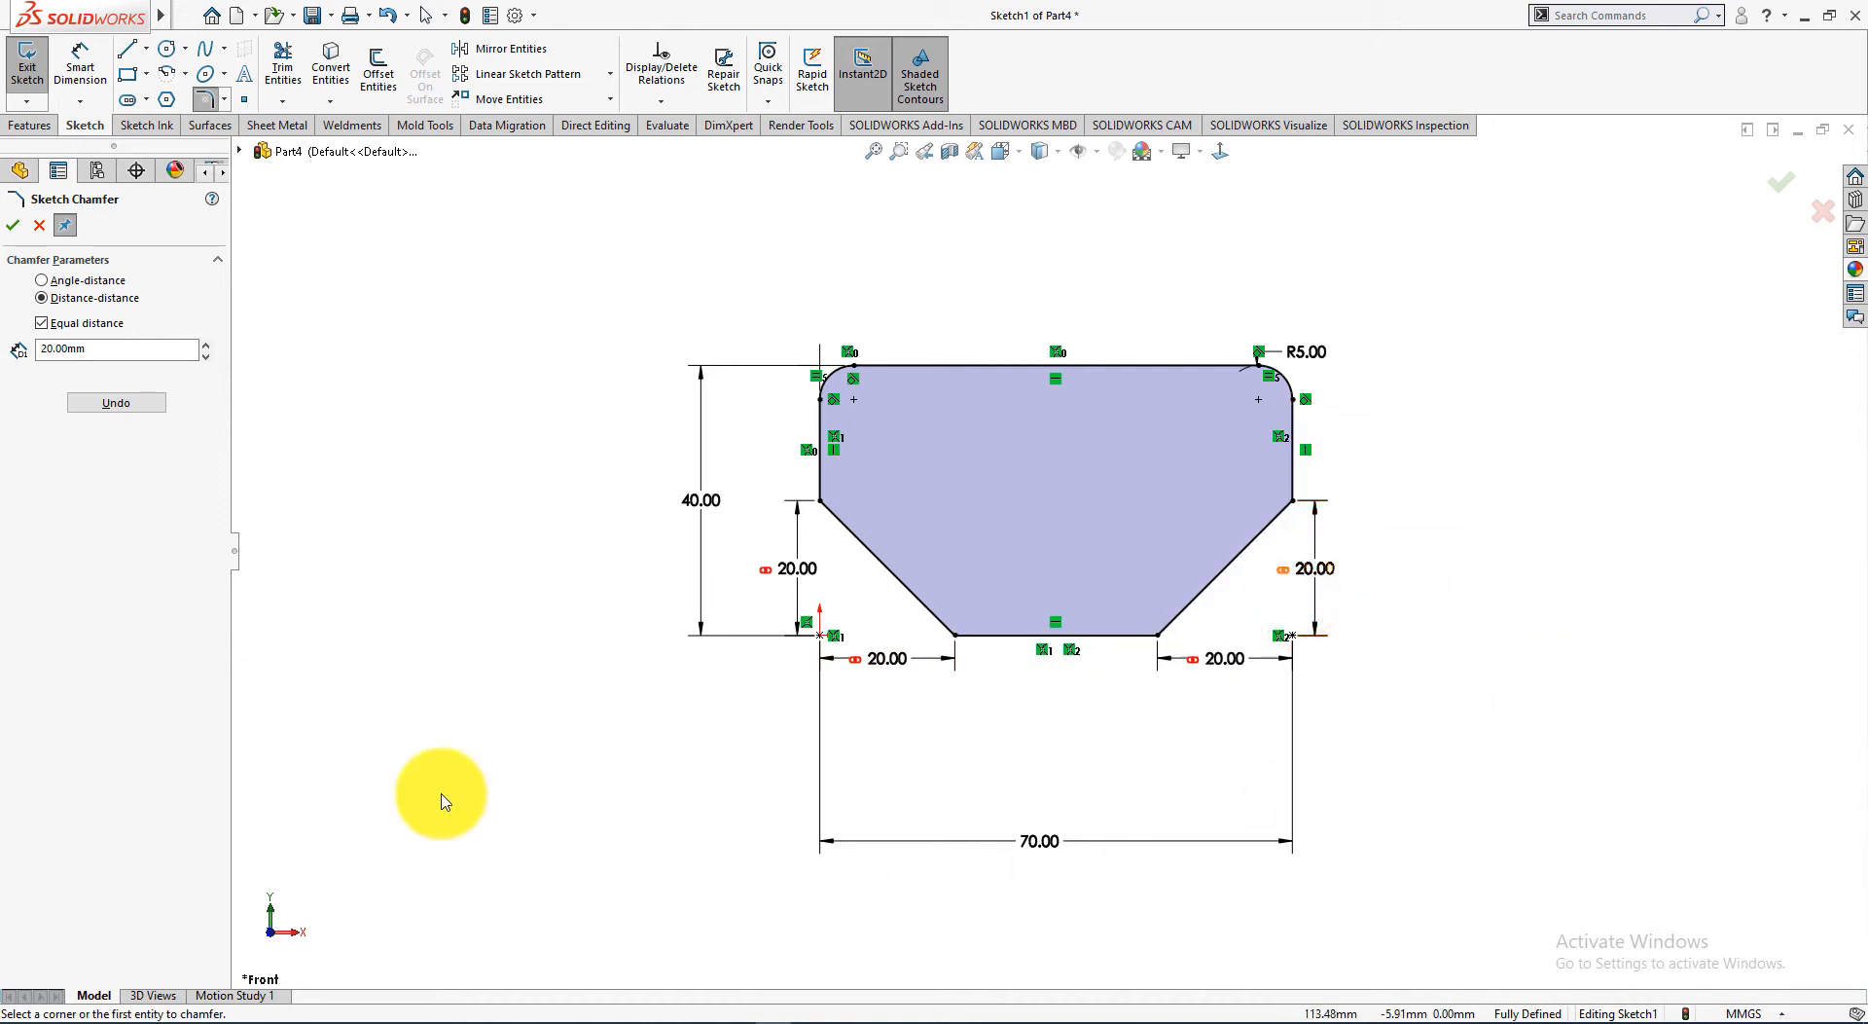
left_click(13, 227)
left_click(458, 523)
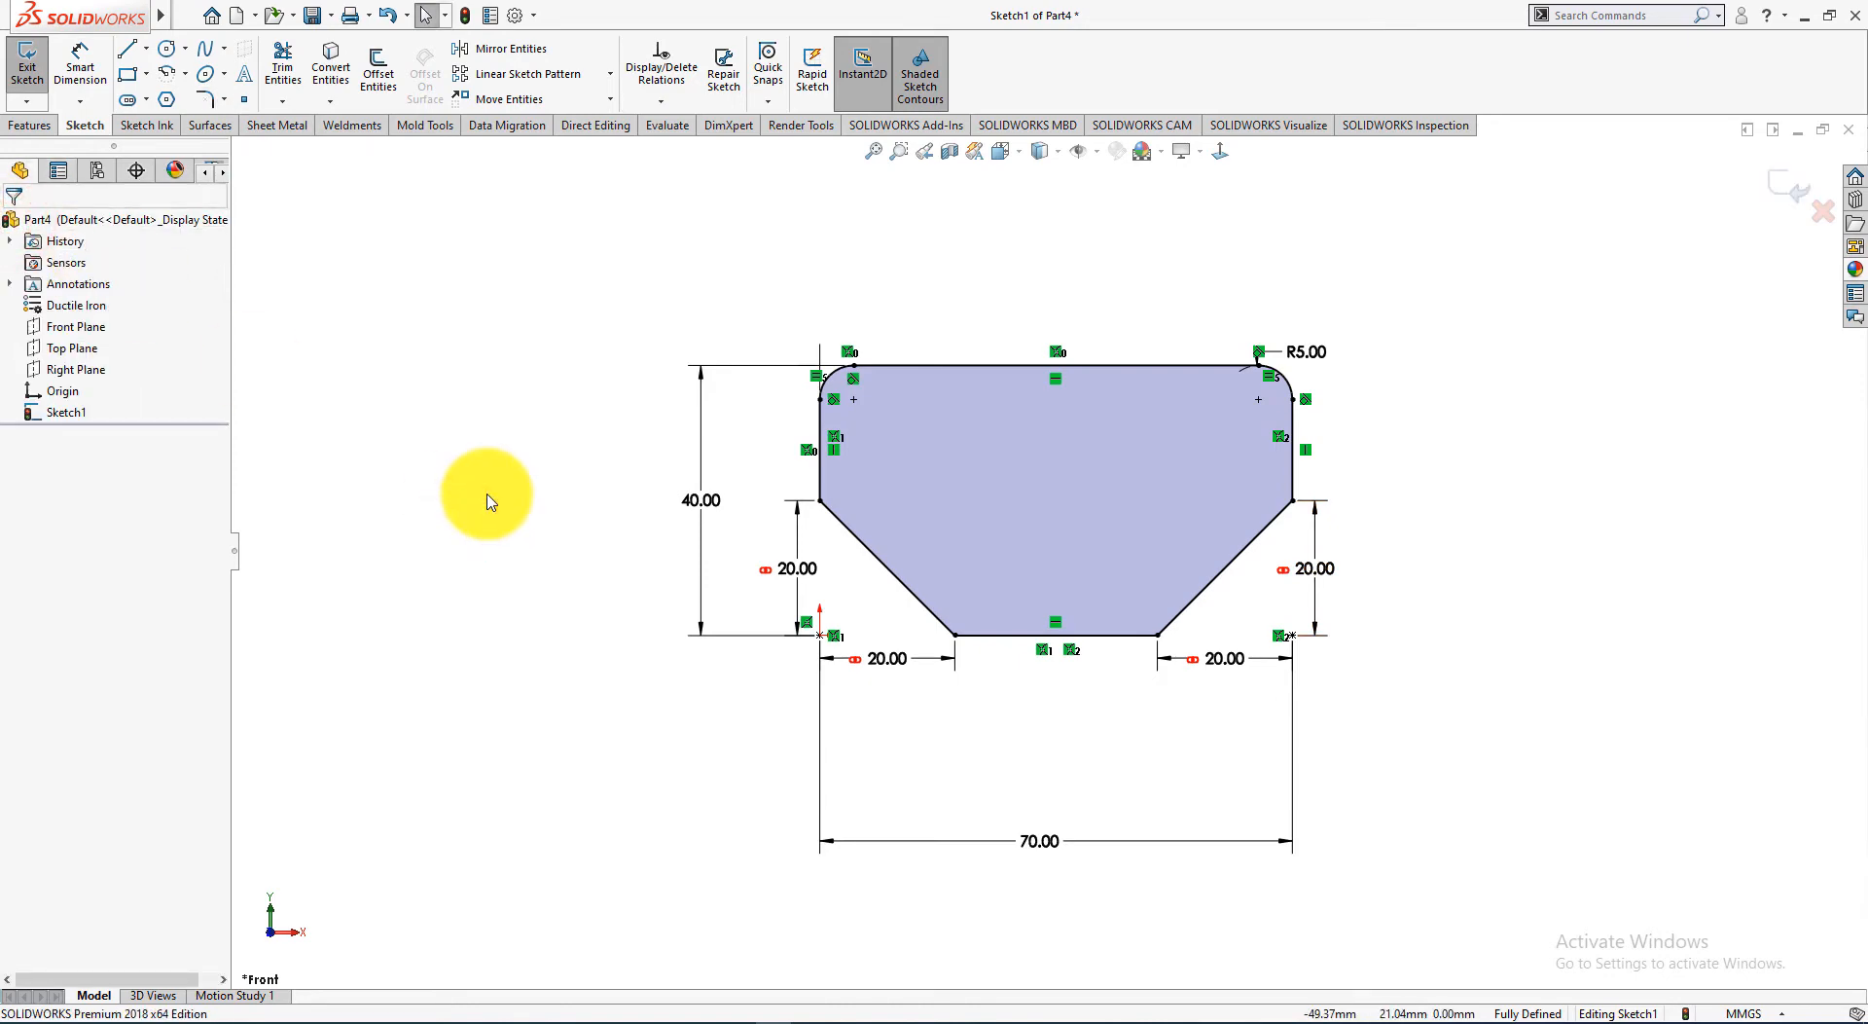
Step: Sketch two circles about 6.5 mm in diameter inside the plate, one near each upper corner, consulting the exercise drawing for their placement
key("alt+Tab")
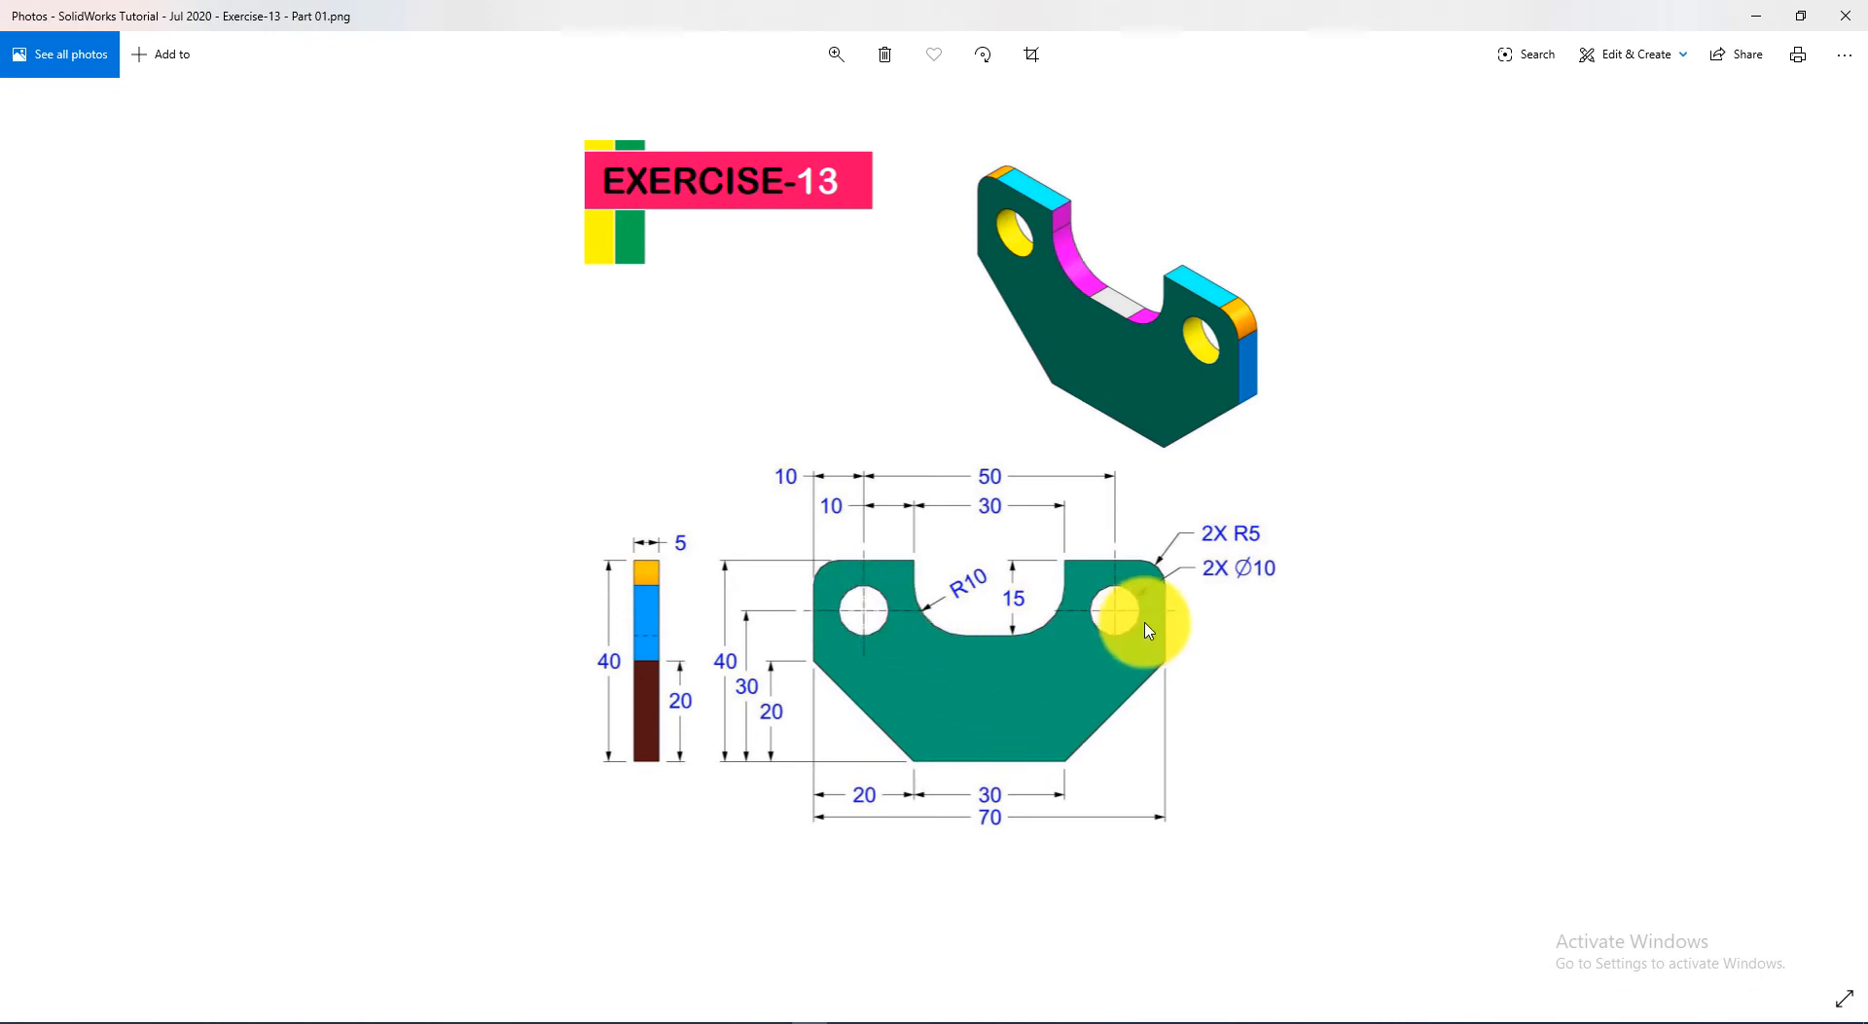
key("alt+Tab")
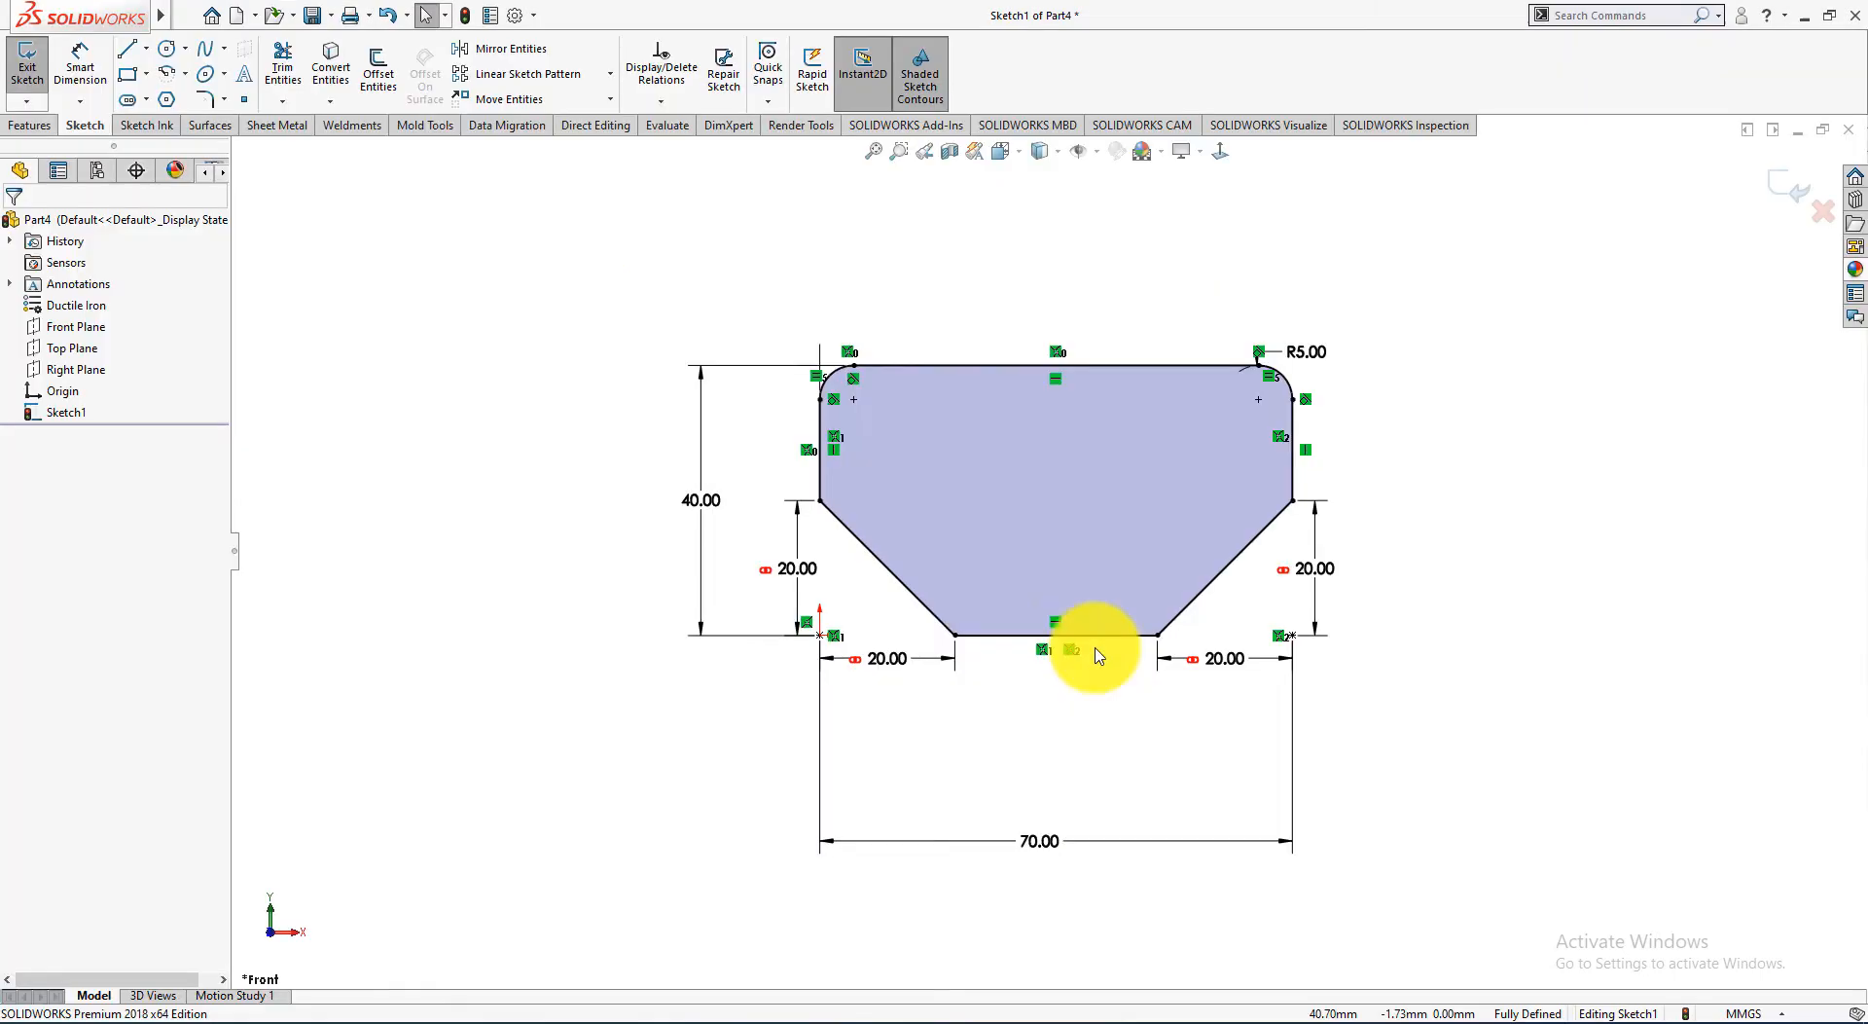
left_click(170, 52)
key("alt+Tab")
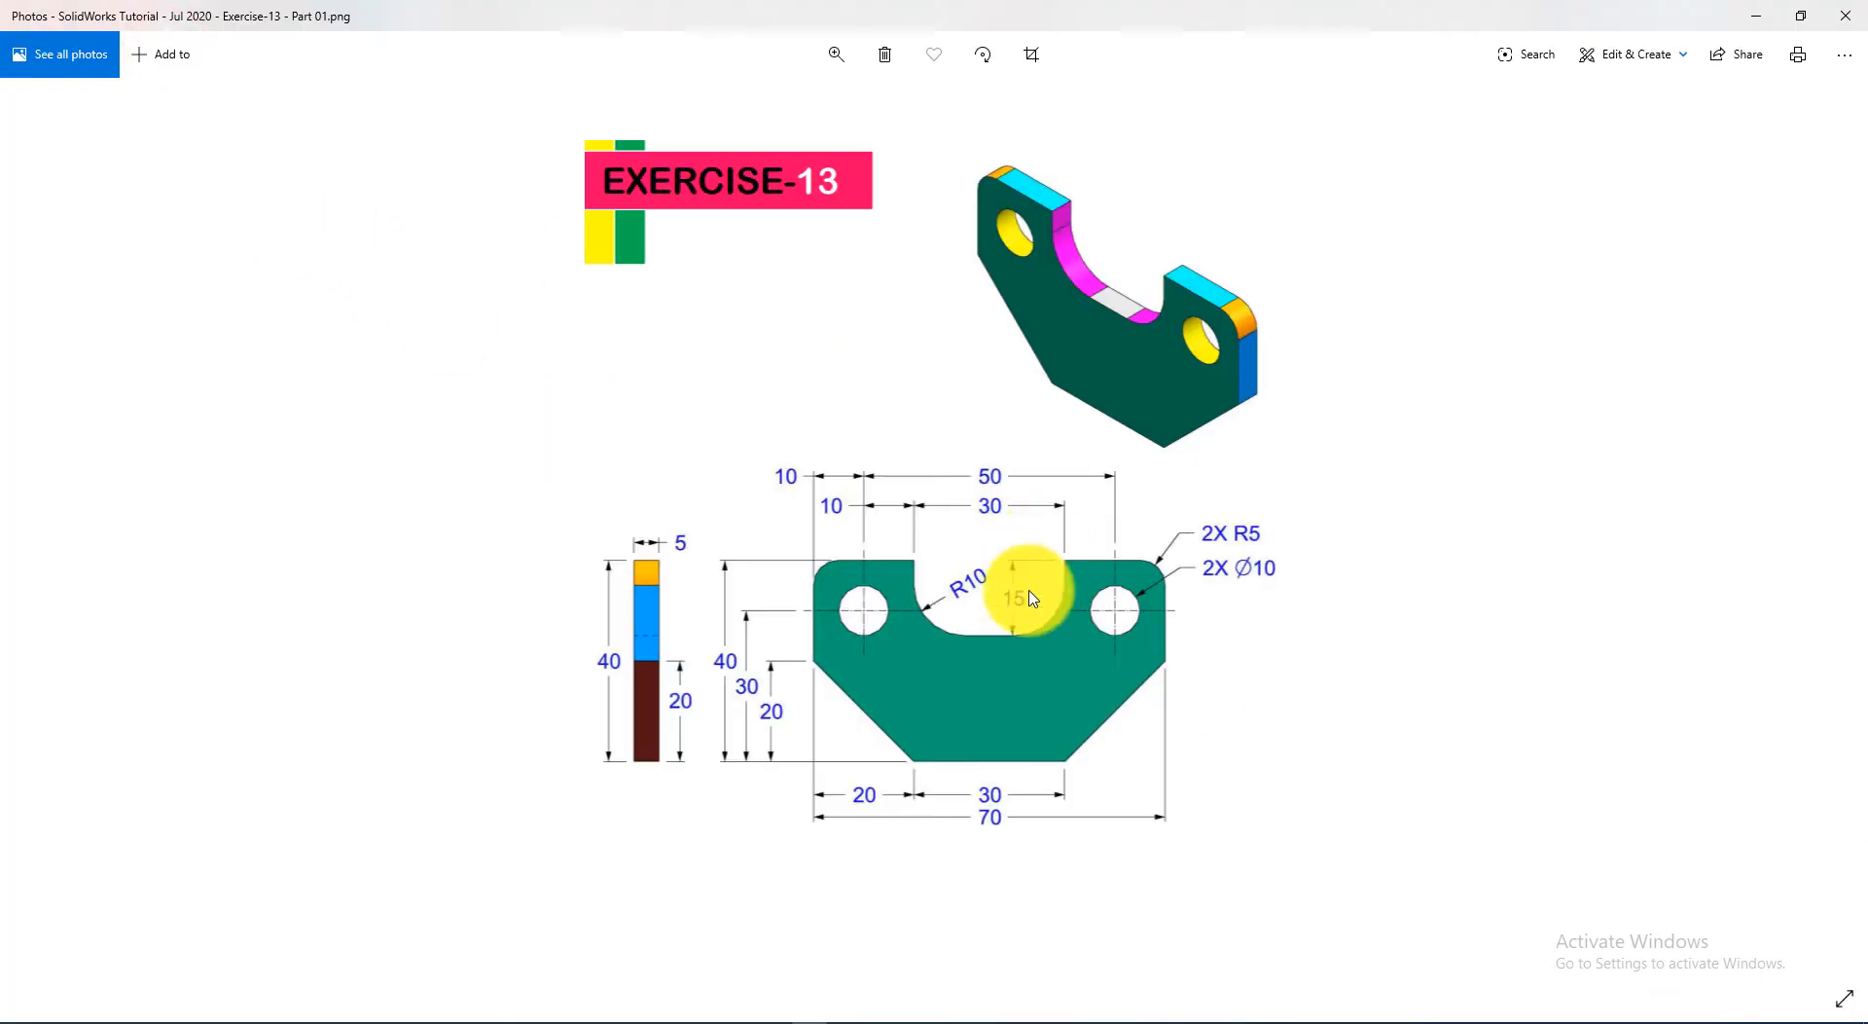
key("alt+Tab")
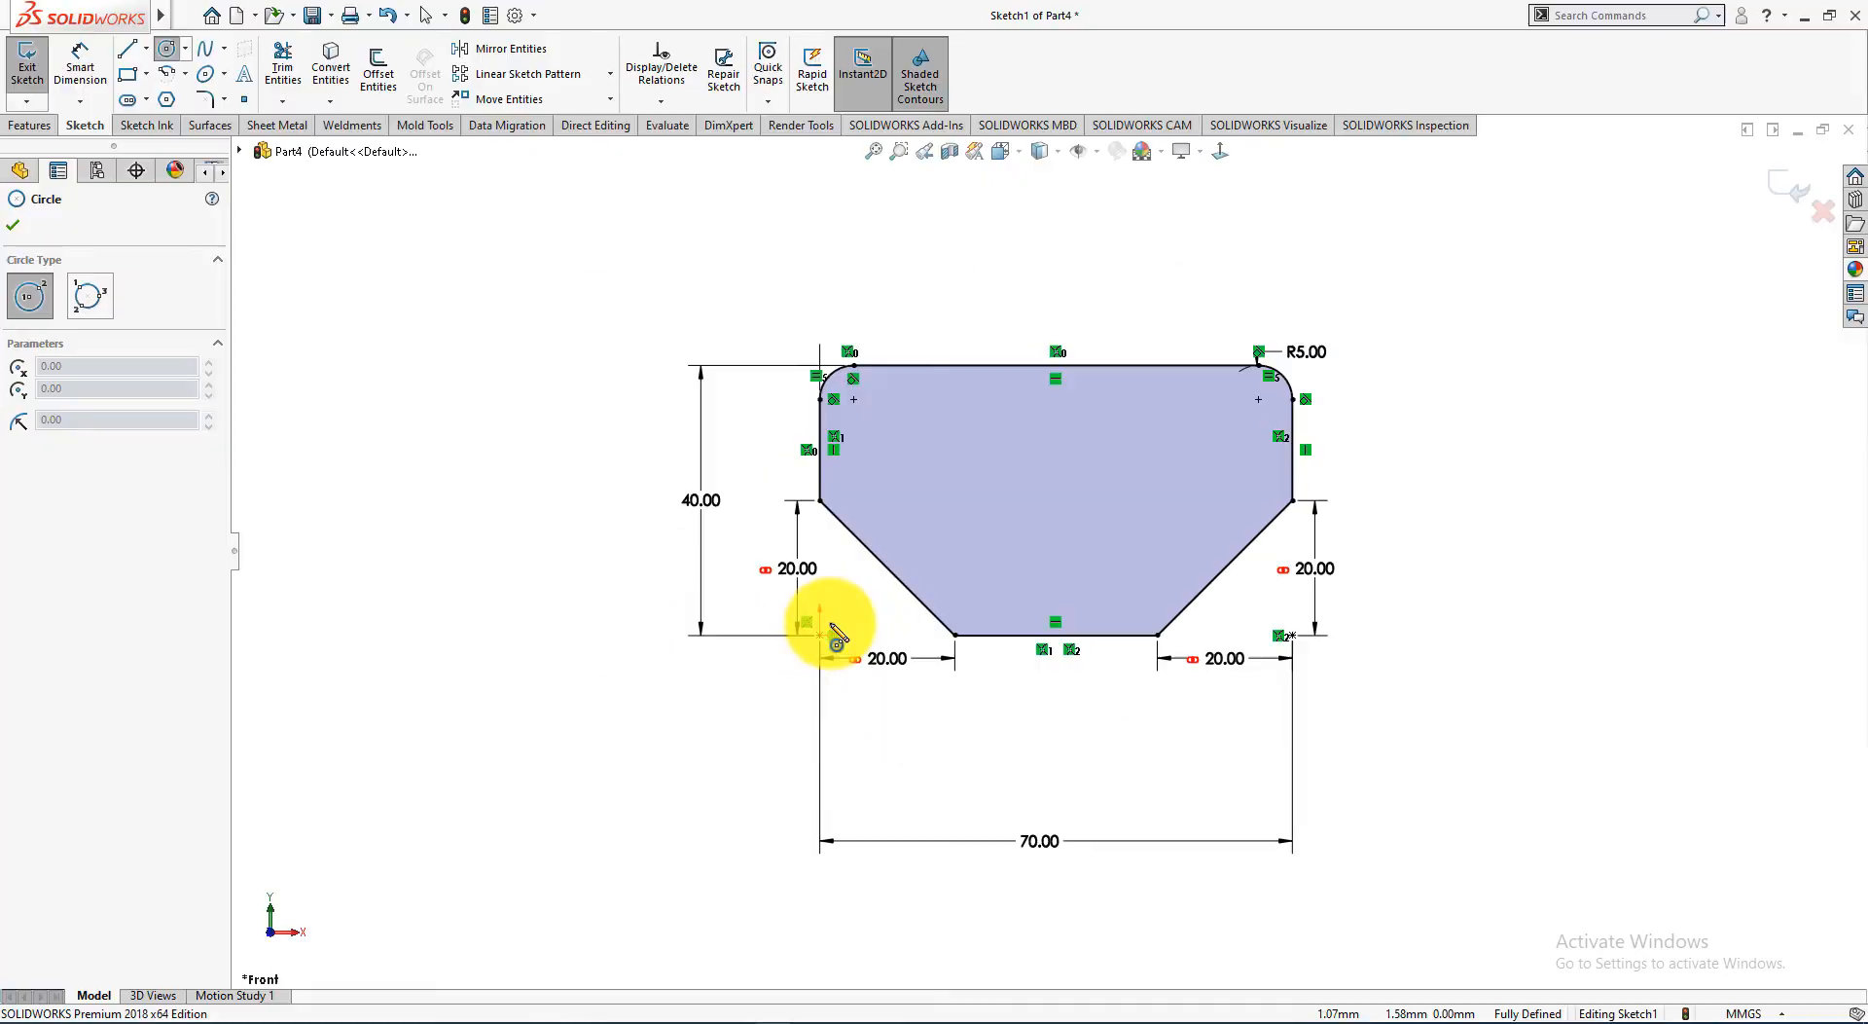
left_click(878, 440)
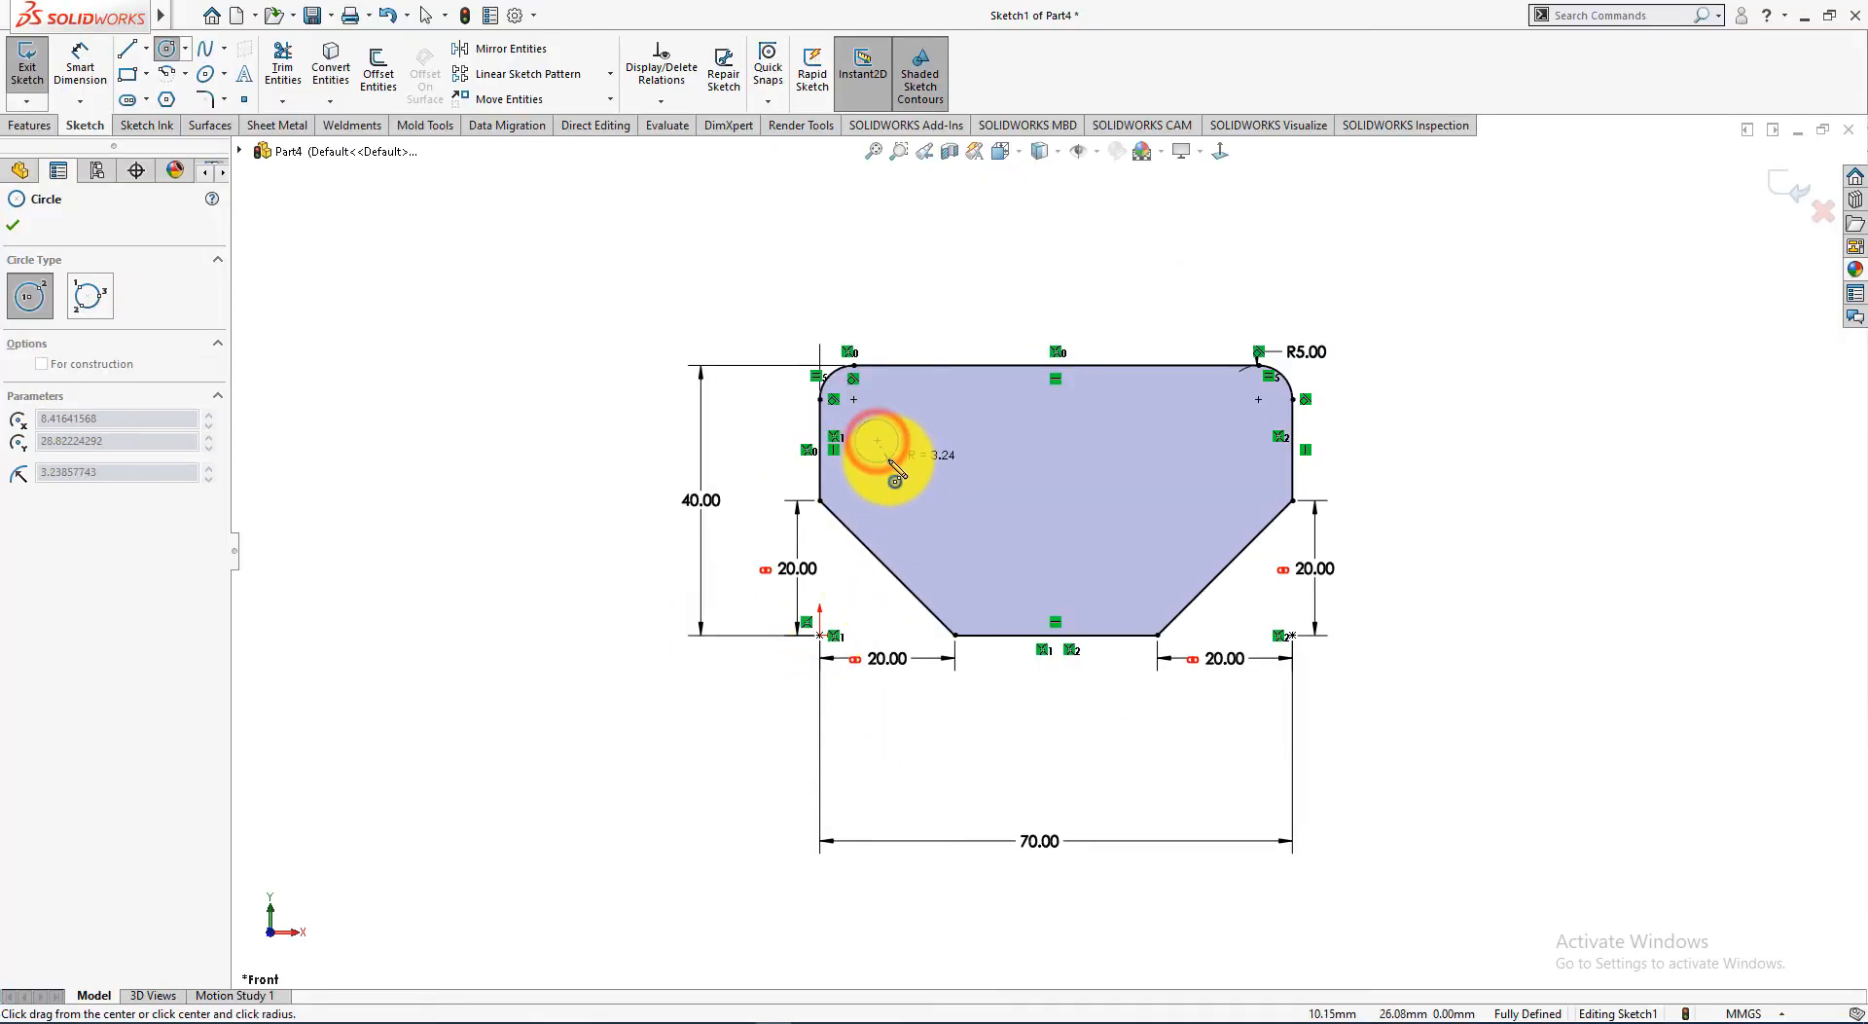
left_click(889, 459)
left_click(1235, 439)
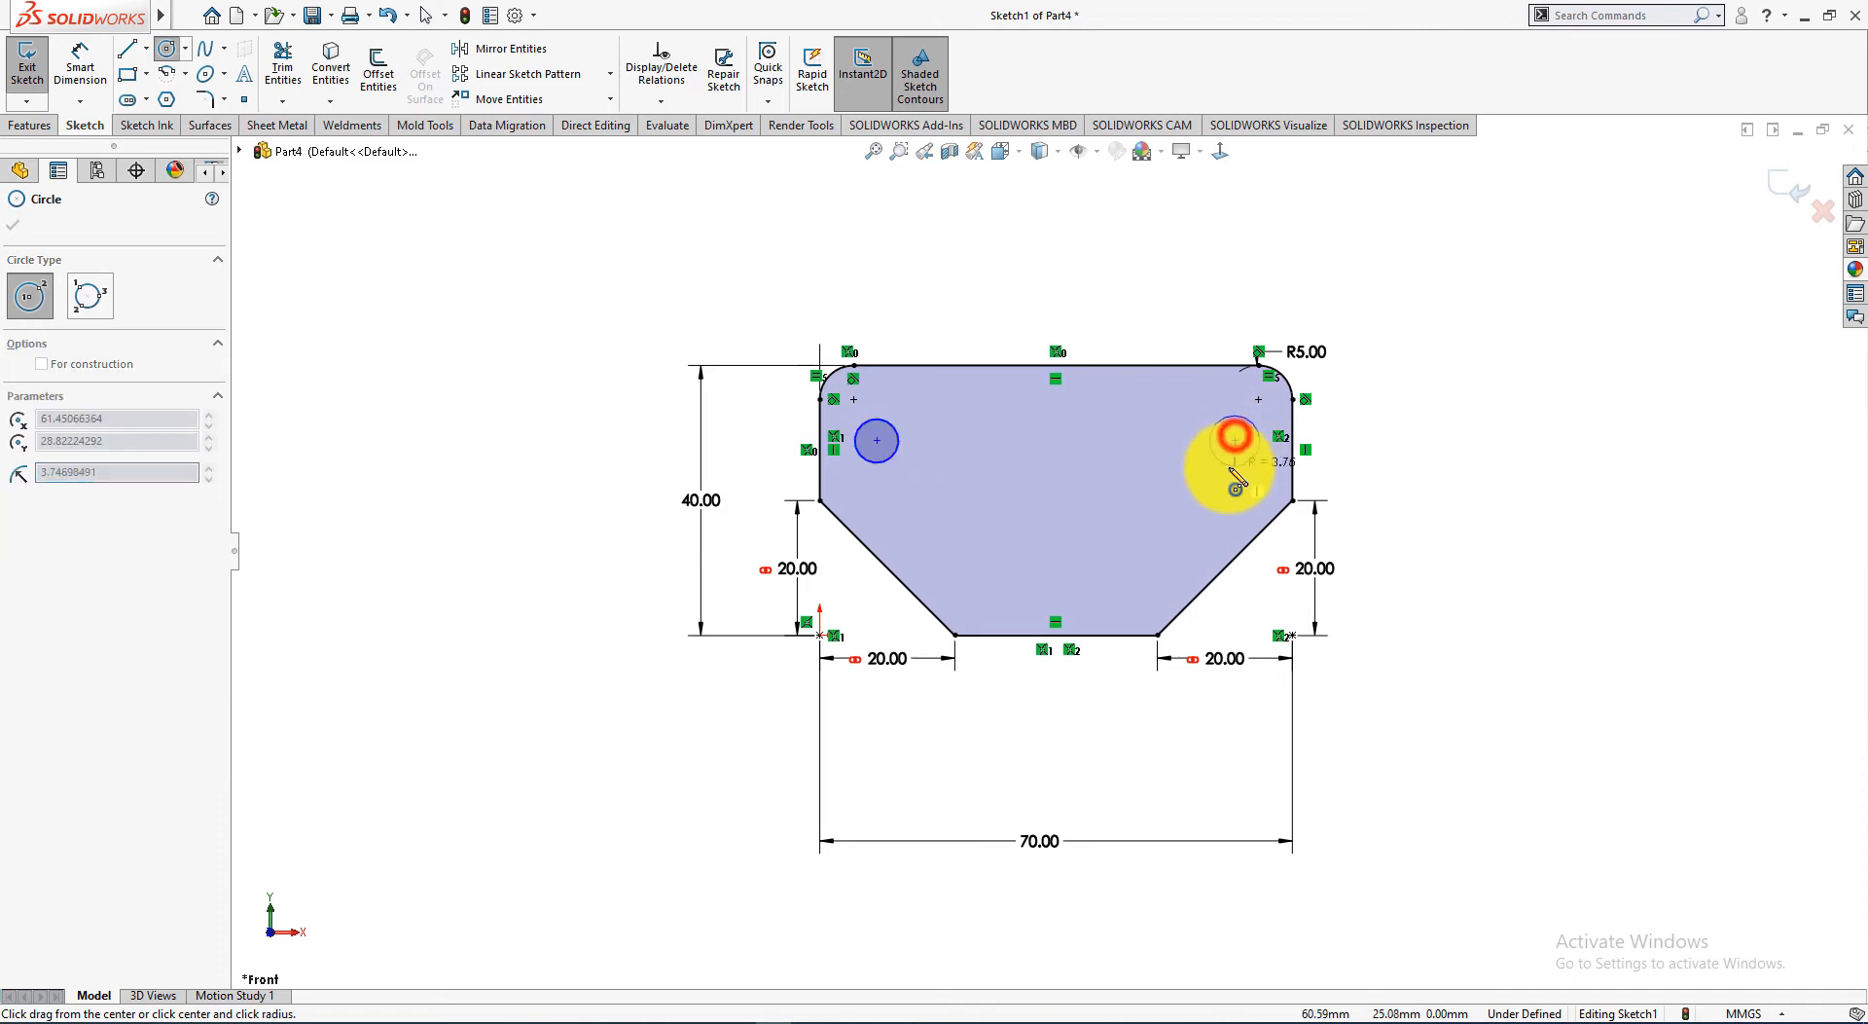
left_click(1232, 462)
key("alt+Tab")
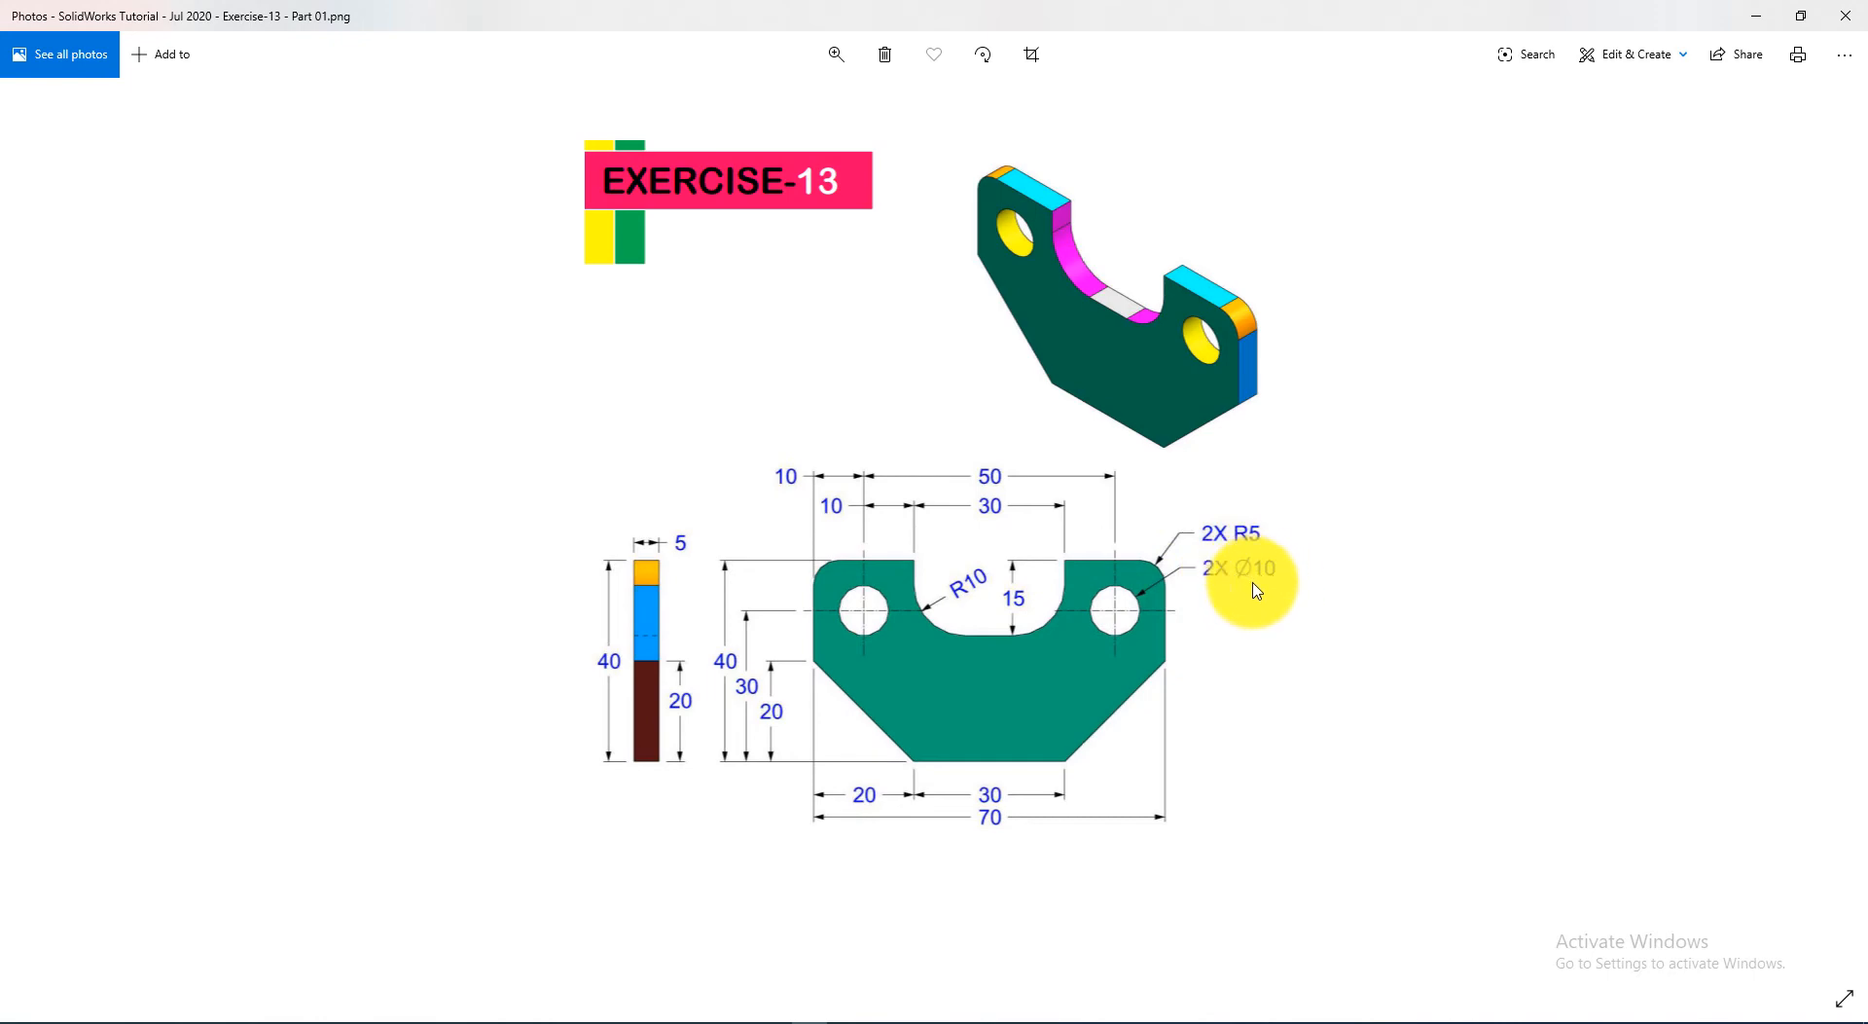
key("alt+Tab")
left_click(15, 228)
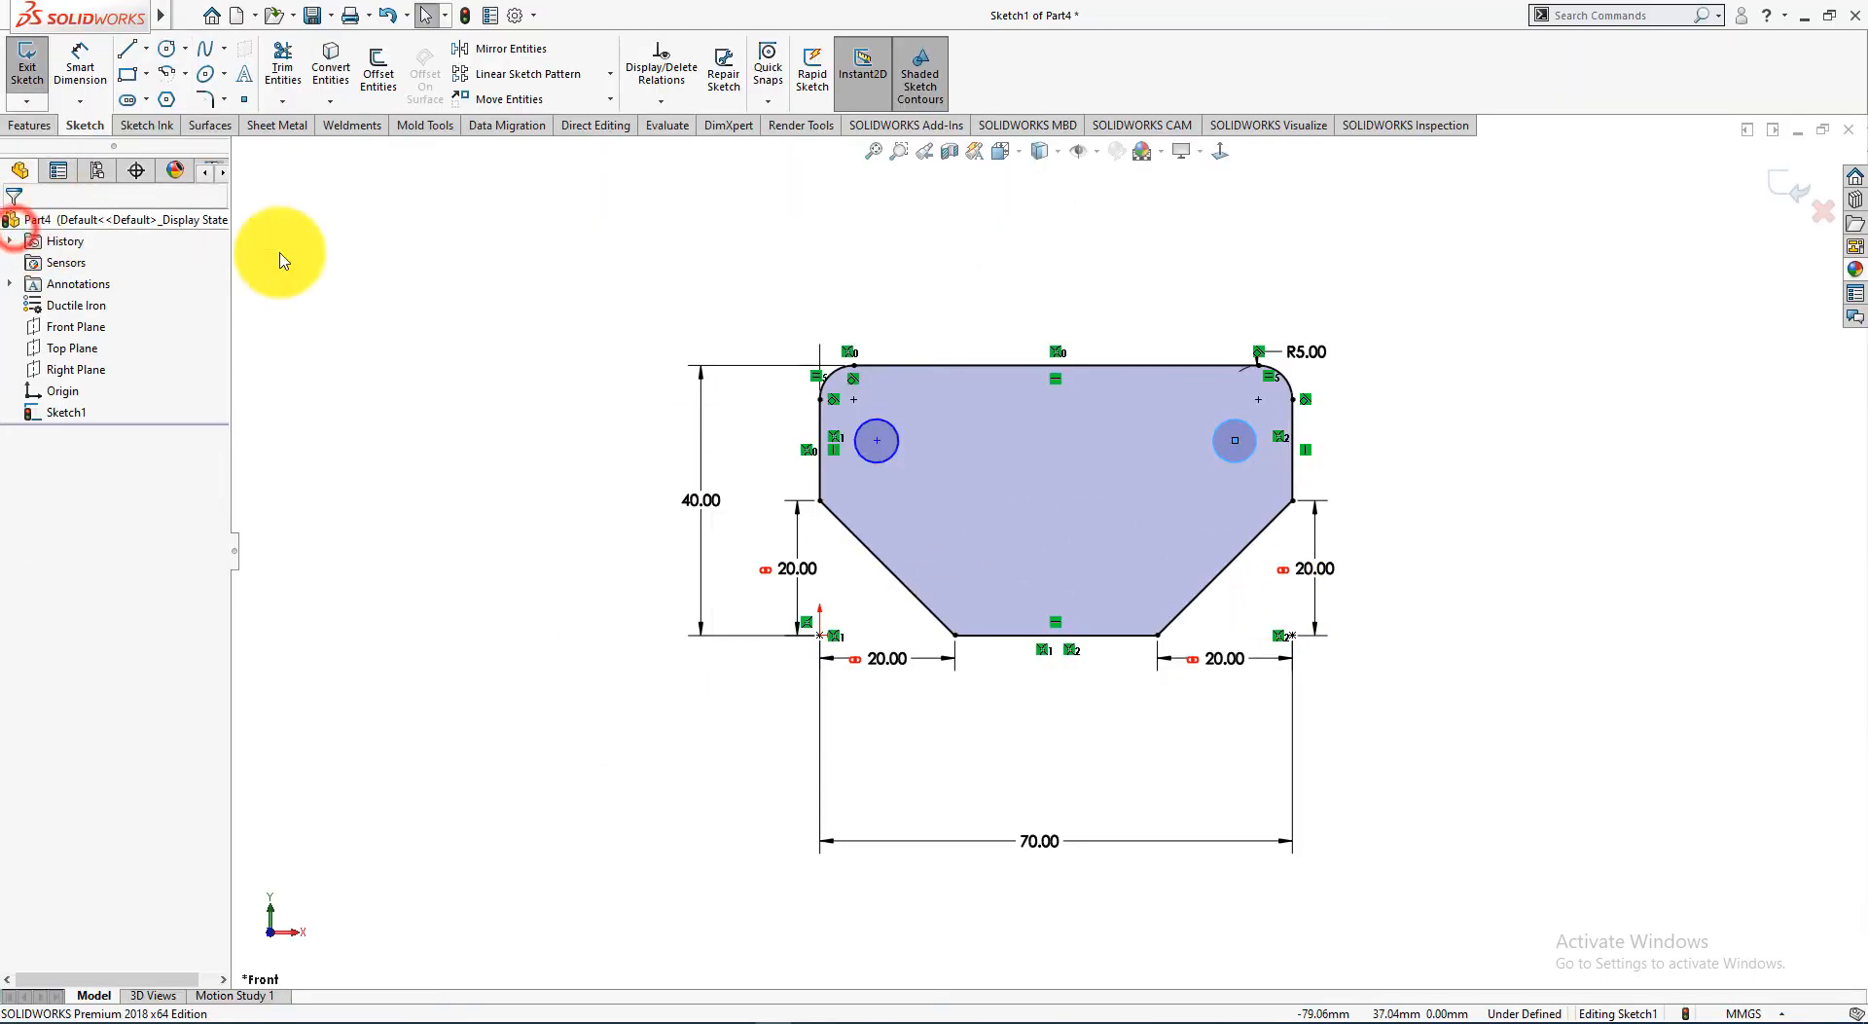
Step: Add an Equal relation between the two hole circles
left_click(891, 454)
left_click(1213, 448, "ctrl")
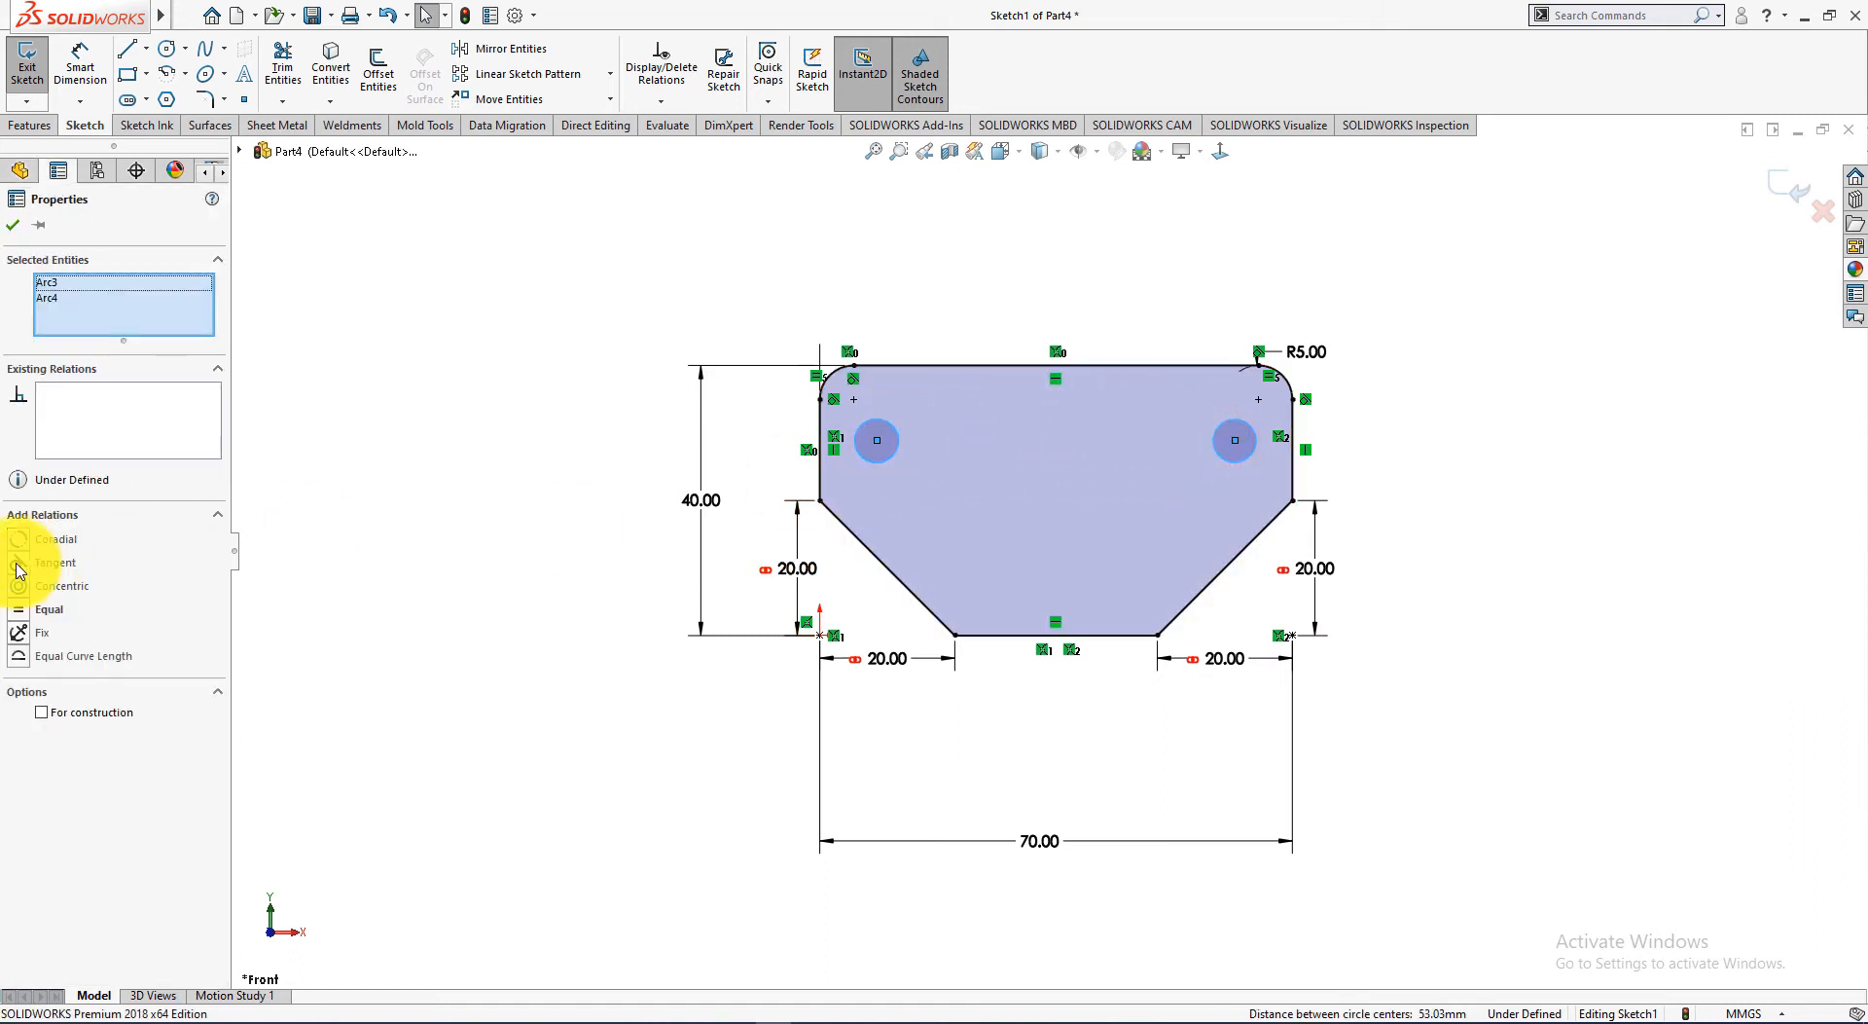
left_click(51, 609)
left_click(367, 675)
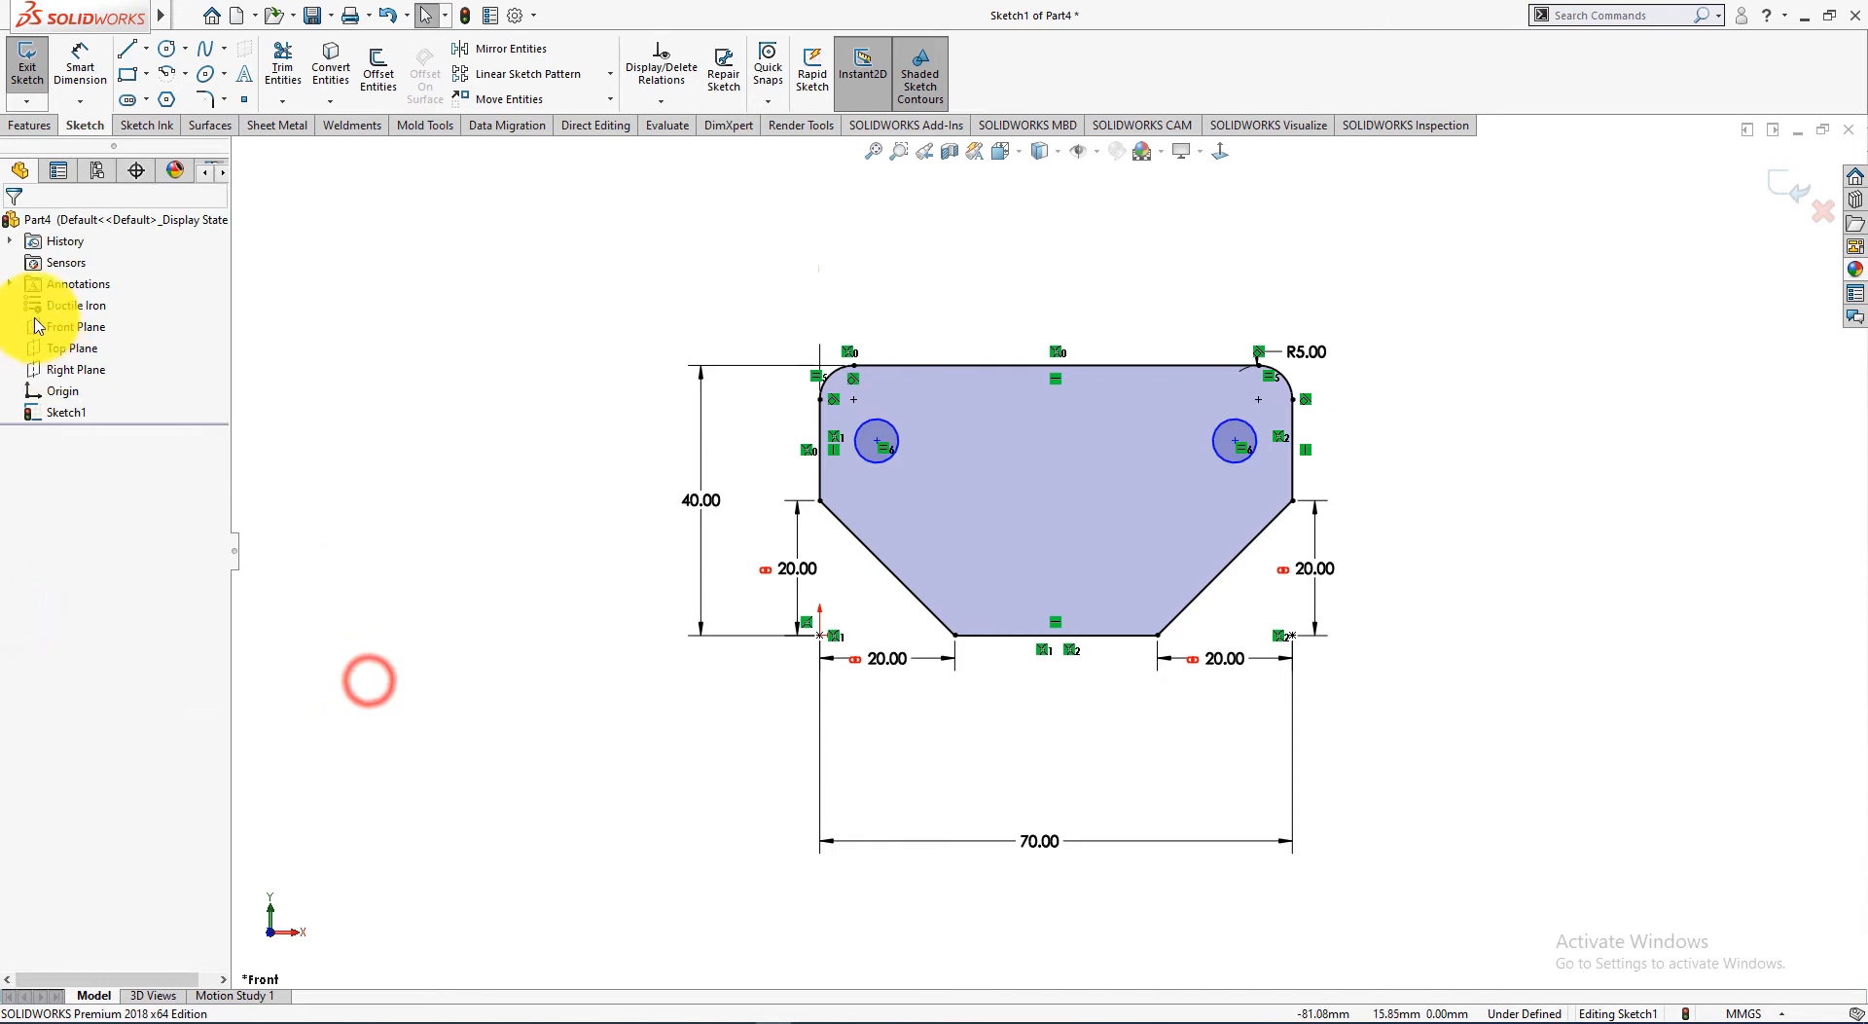
Step: Dimension the right hole circle to a diameter of 10 mm, consulting the exercise drawing for the value
left_click(68, 64)
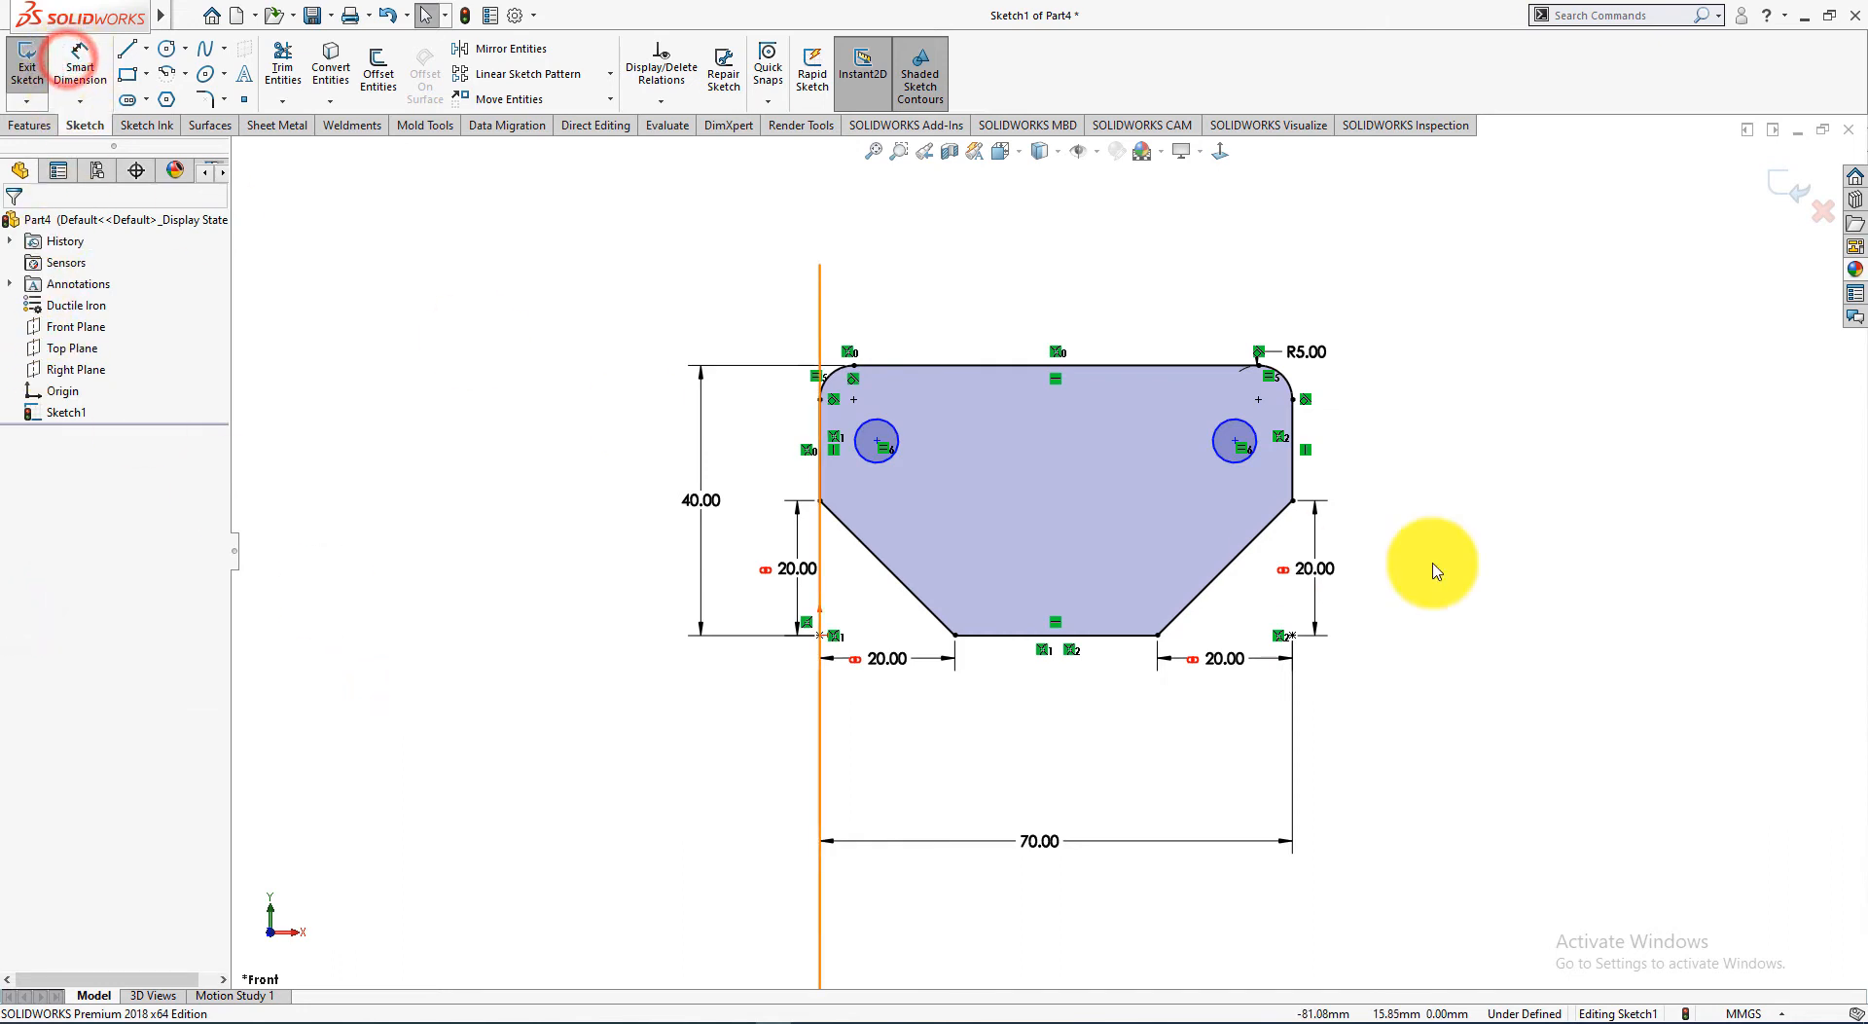
left_click(1257, 449)
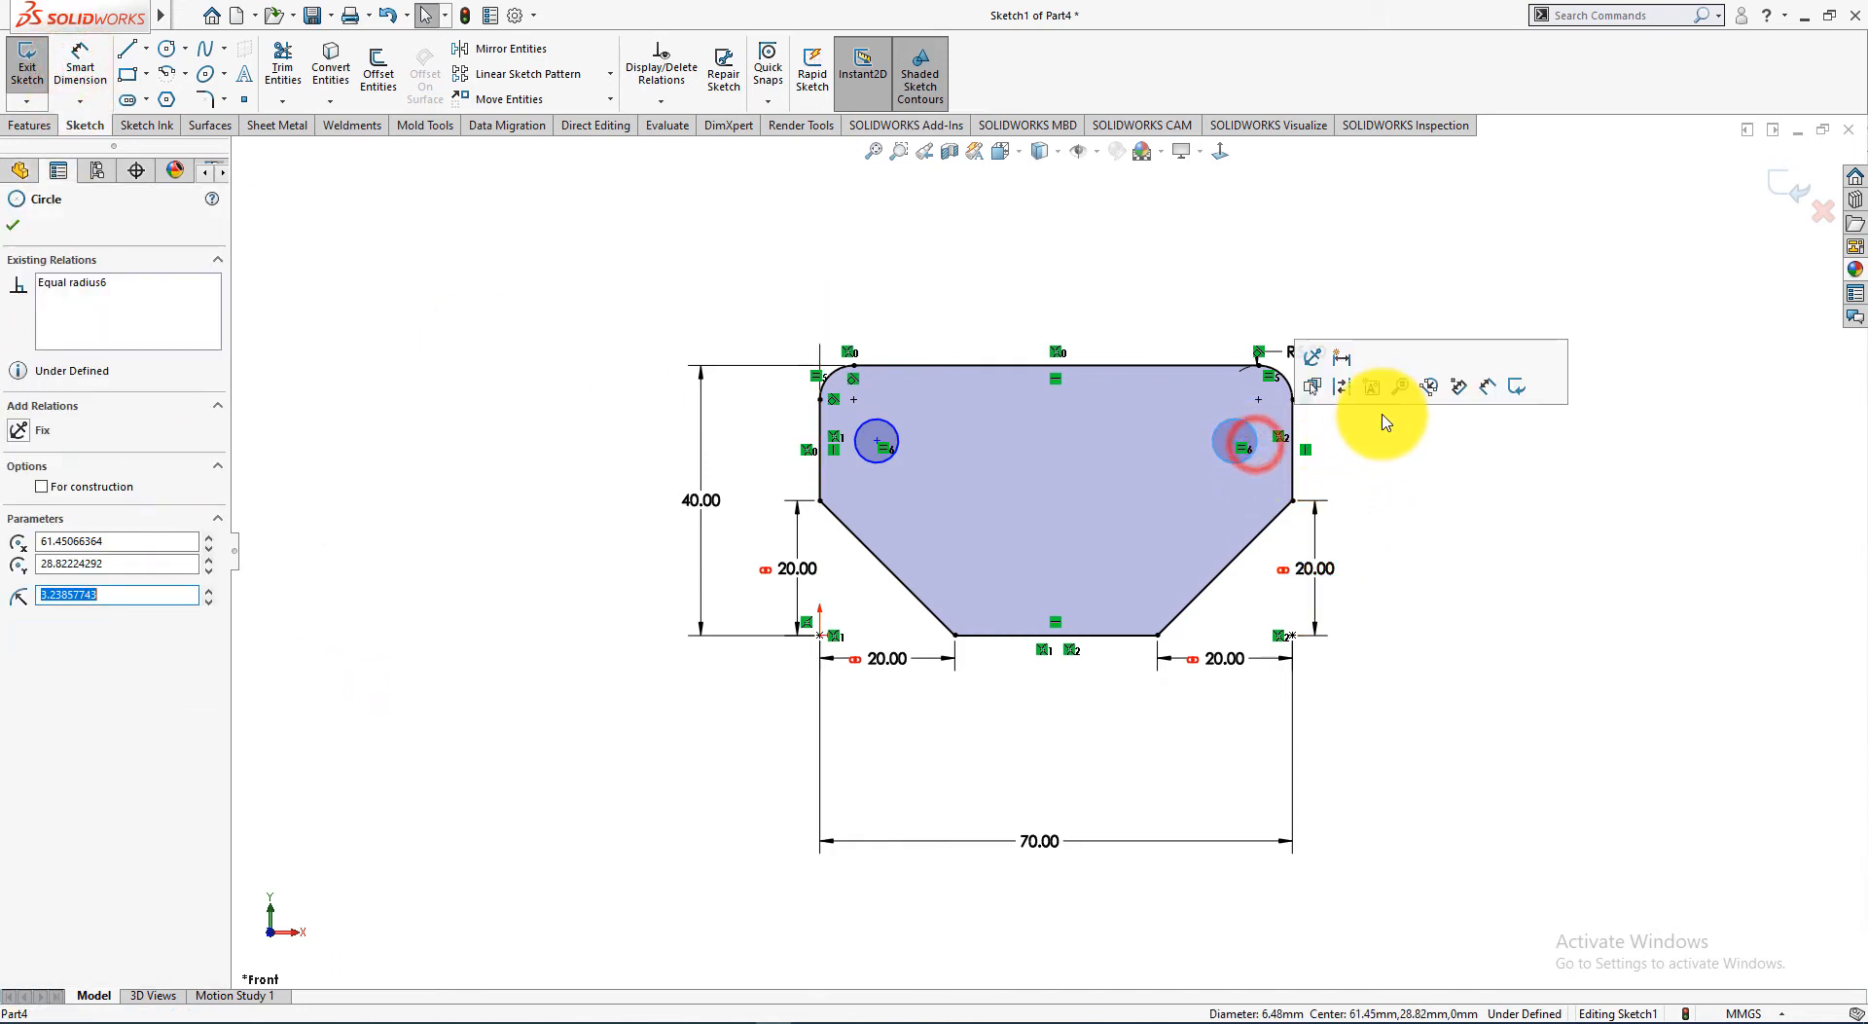
left_click(1478, 429)
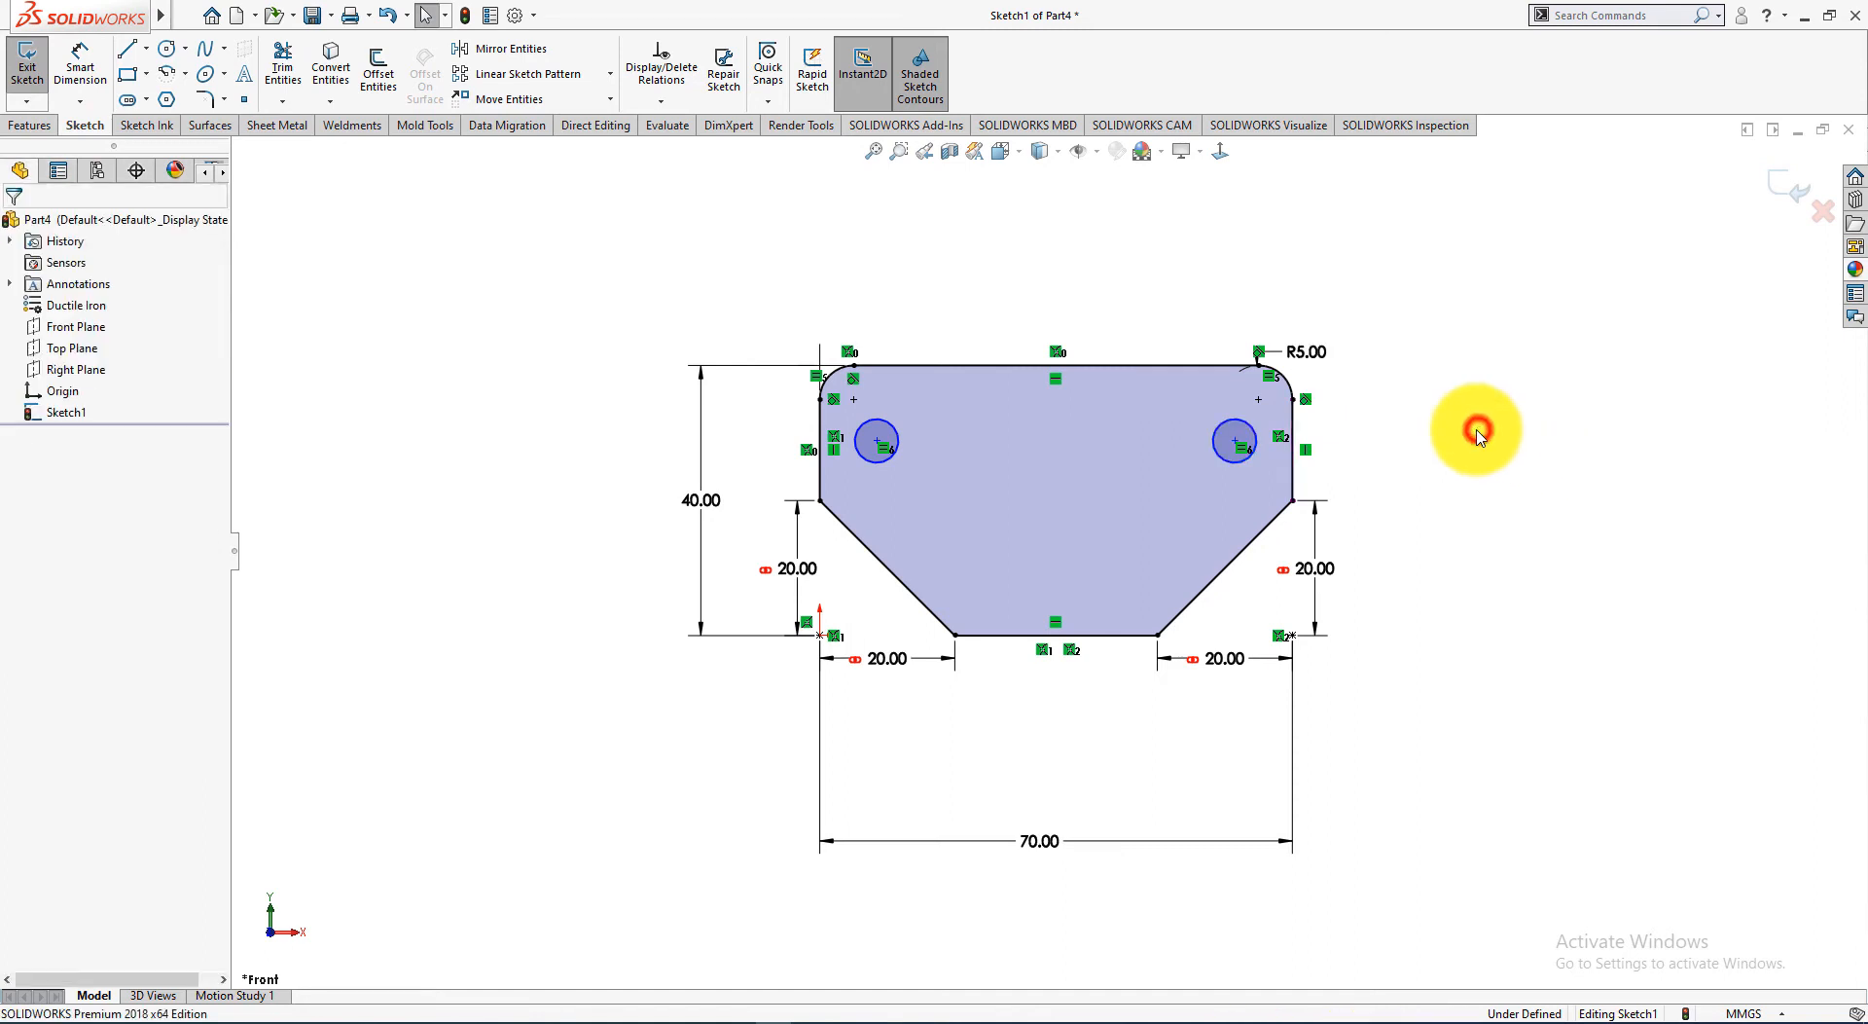
left_click(70, 65)
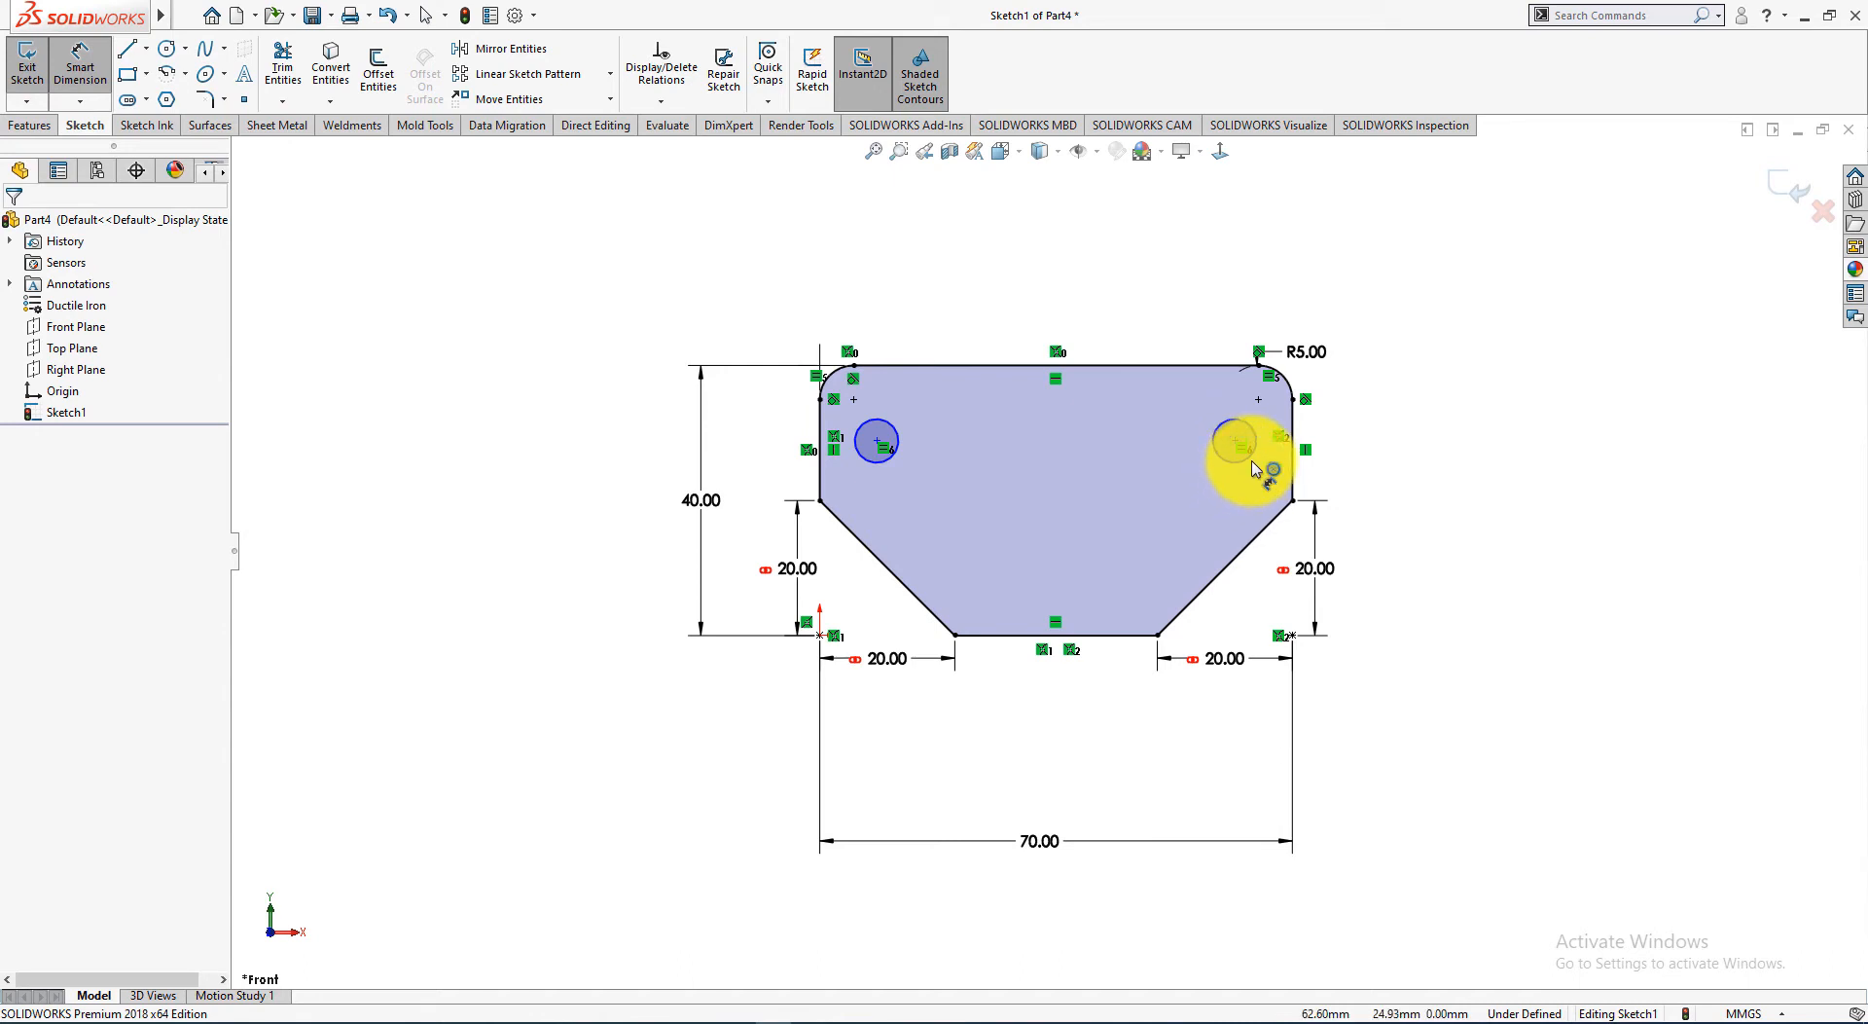
left_click(1258, 455)
left_click(1376, 415)
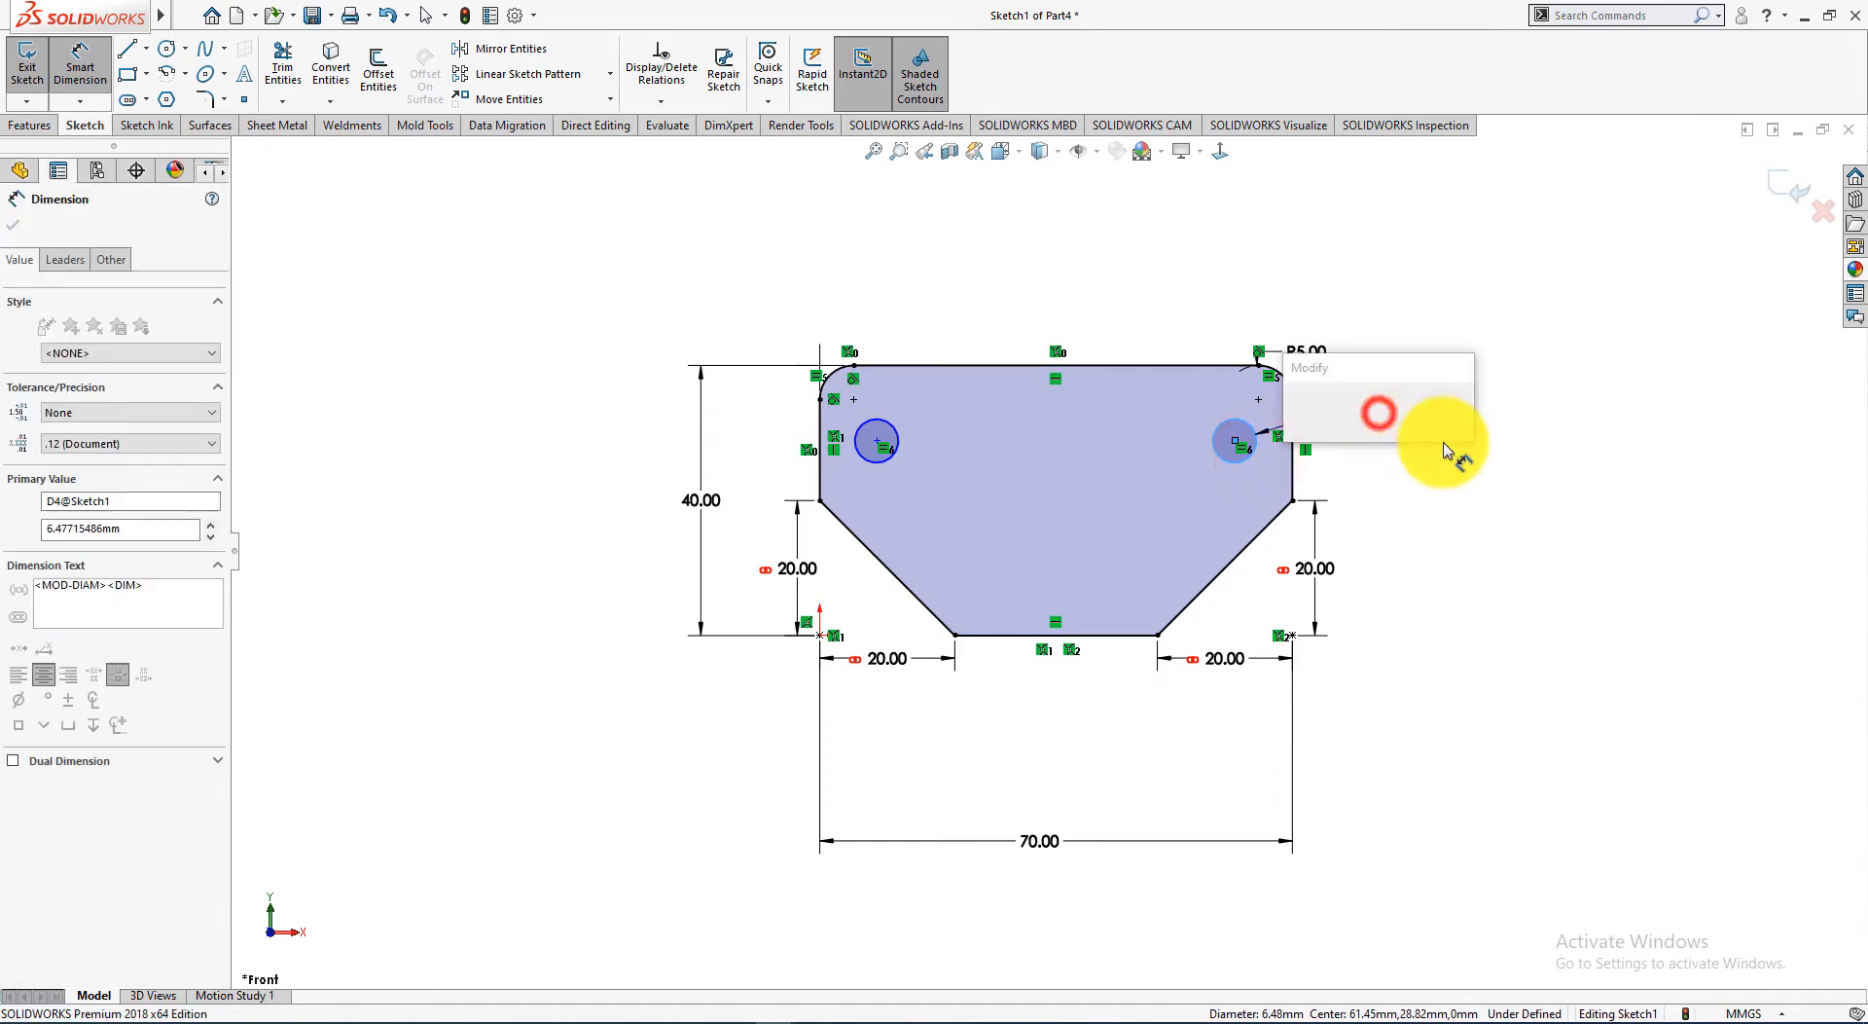
key("alt+Tab")
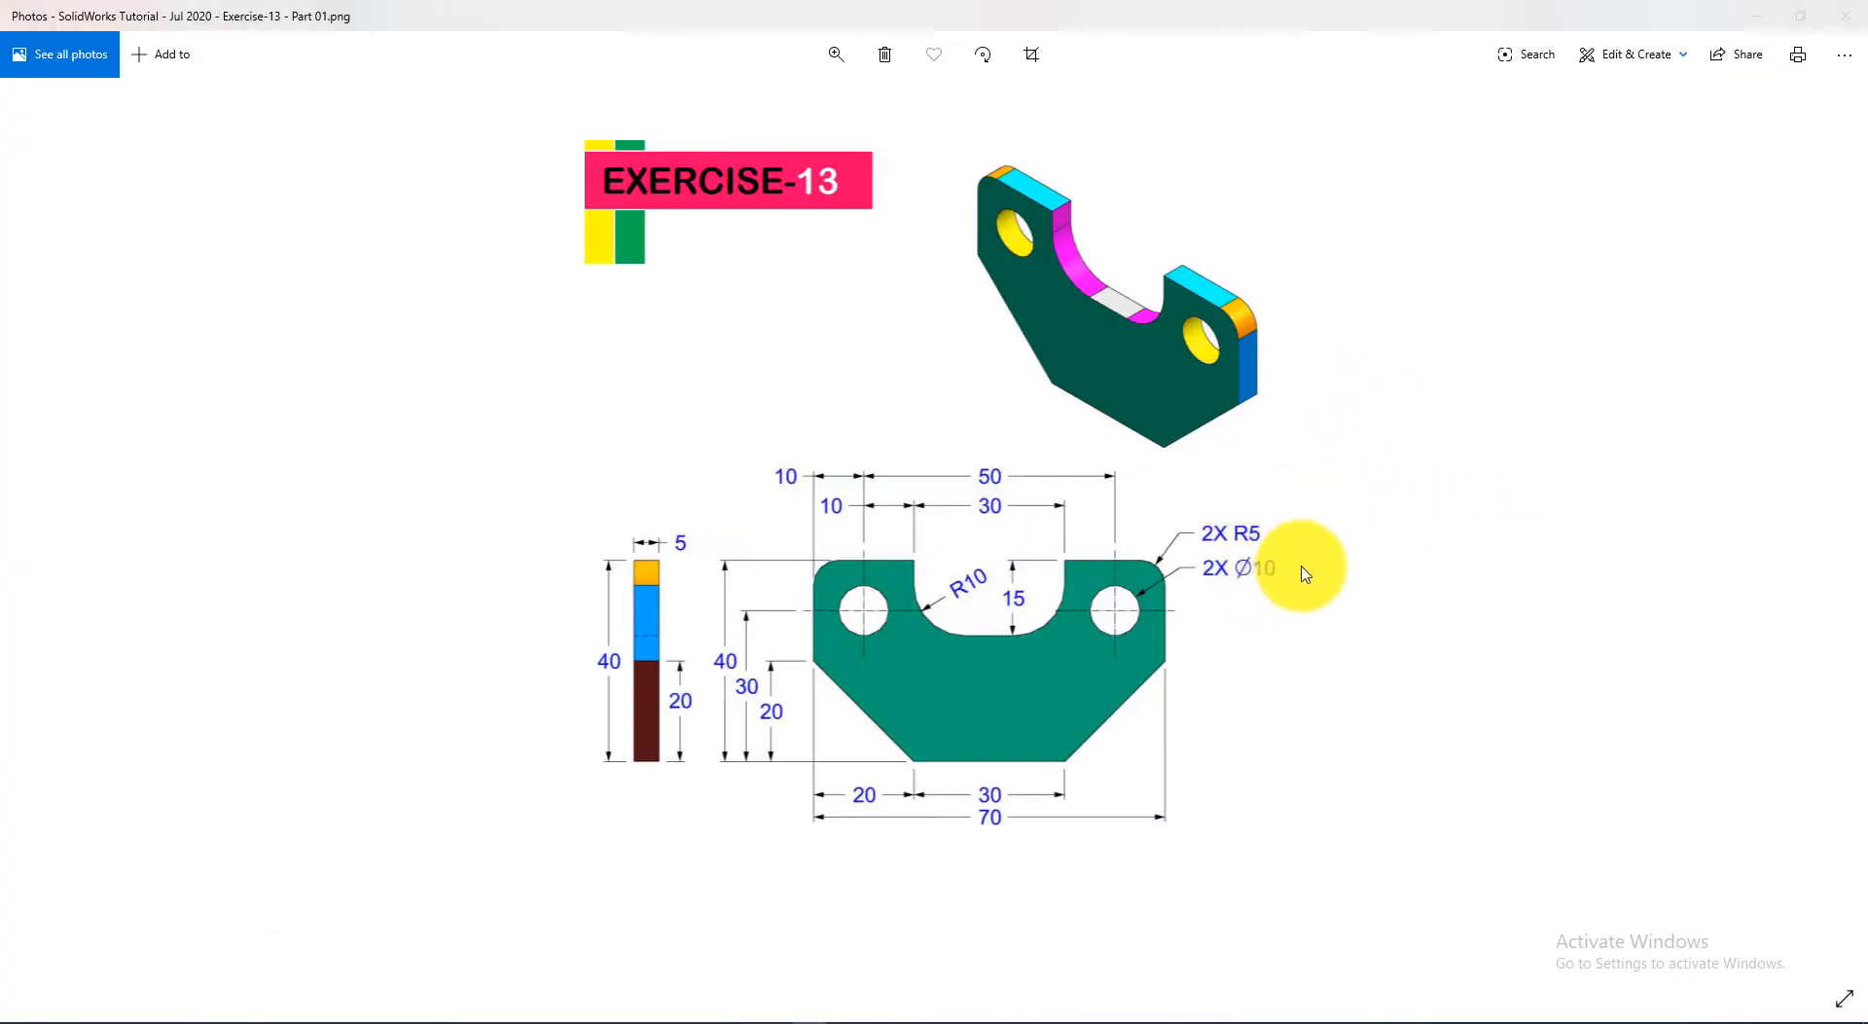
key("alt+Tab")
type("10")
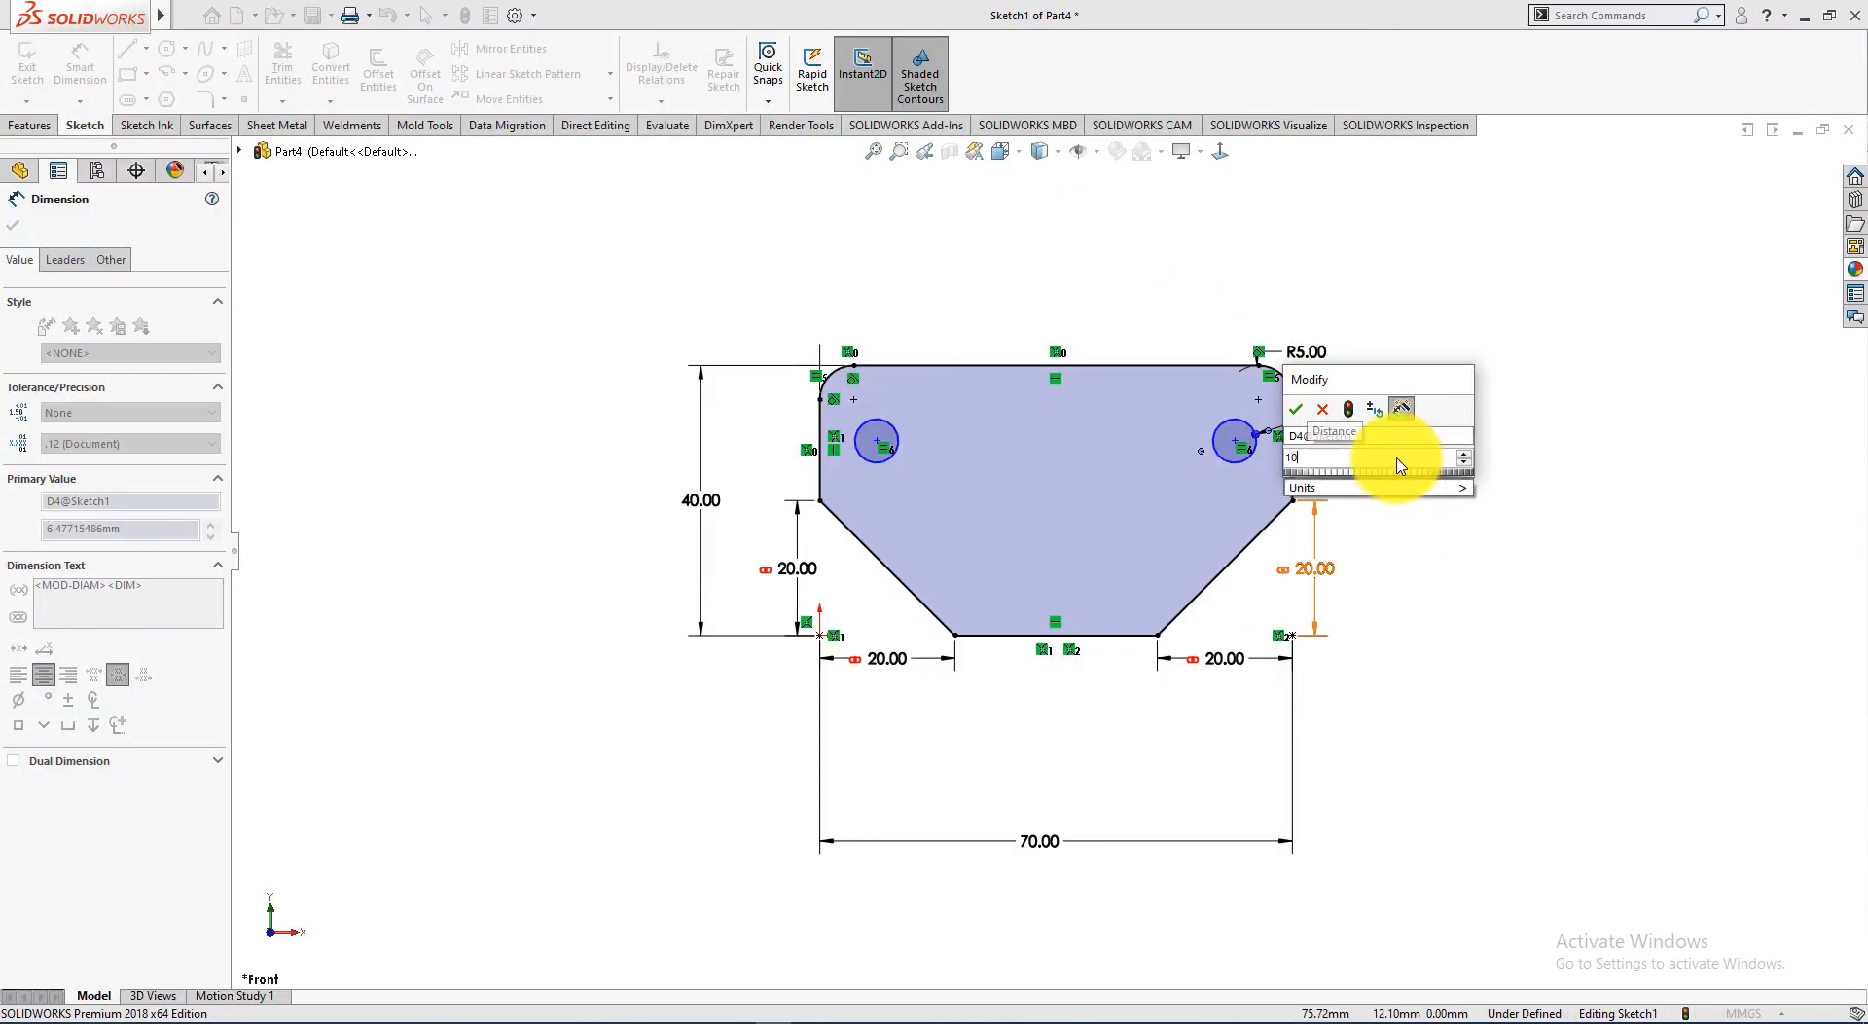
key("Return")
Step: Add a Horizontal relation between the centre points of the two hole circles
key("alt+Tab")
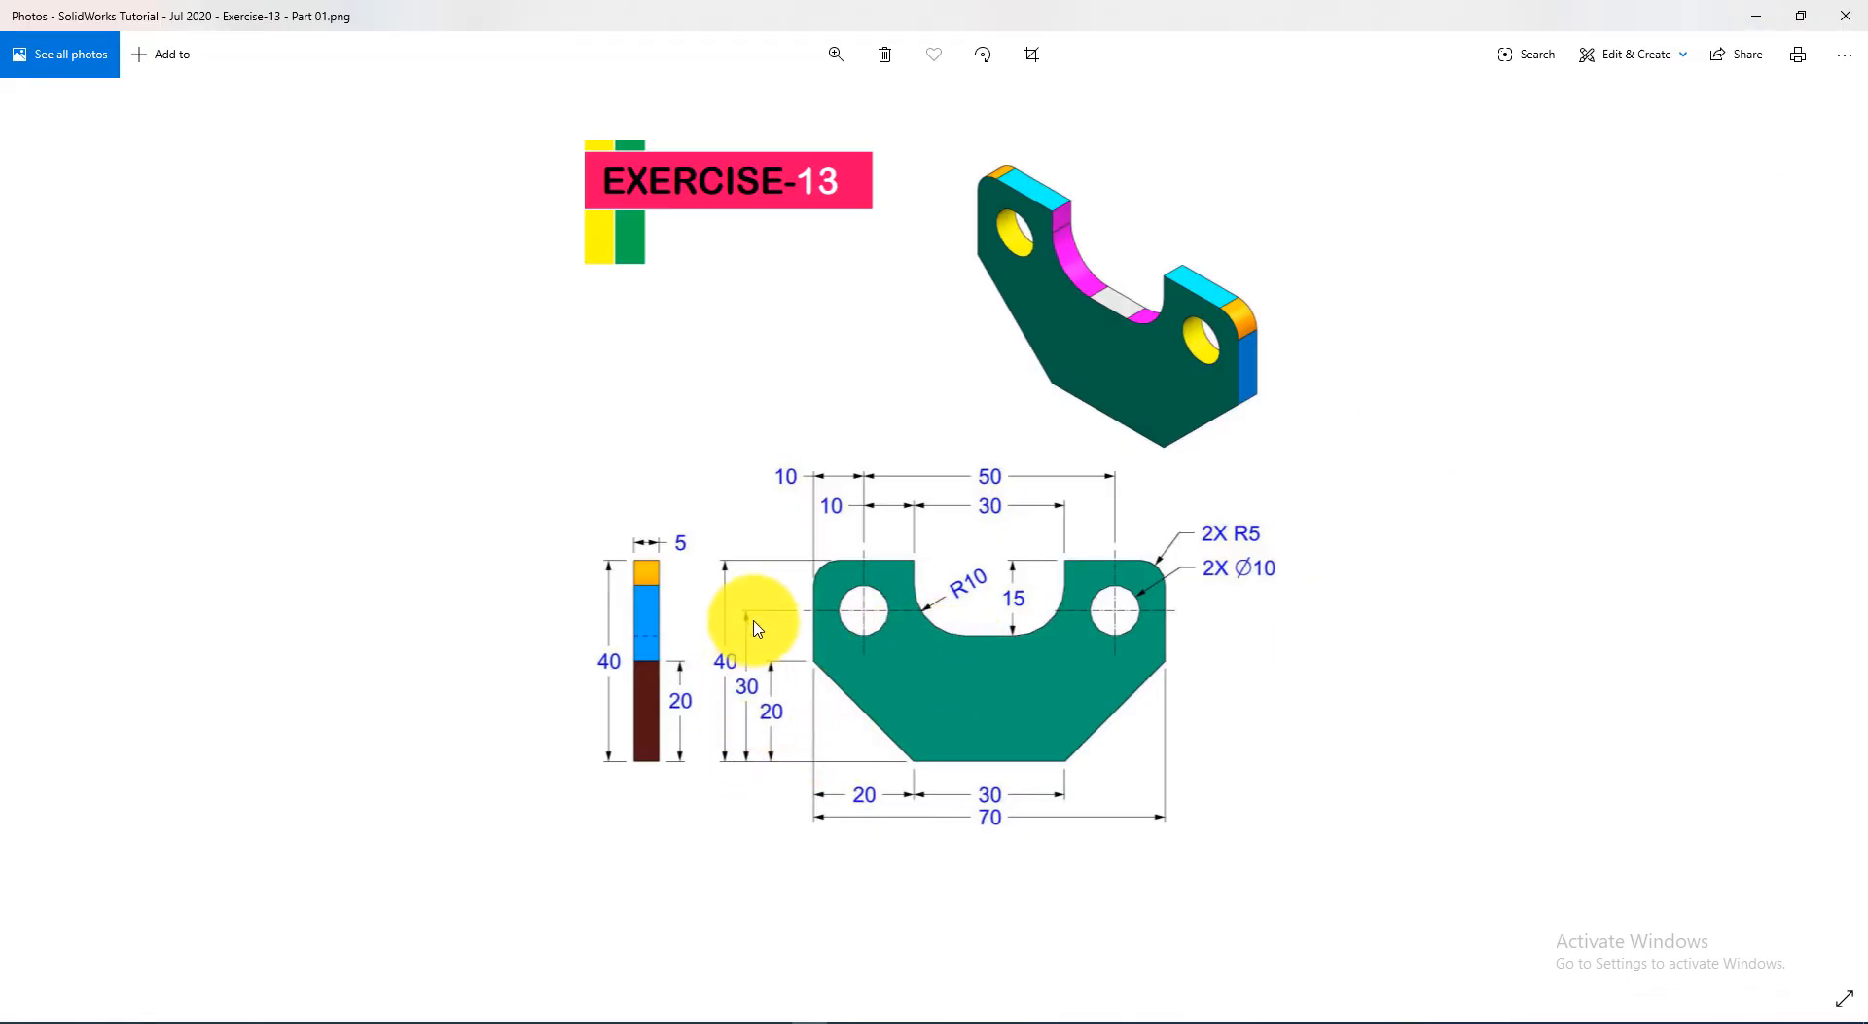
key("alt+Tab")
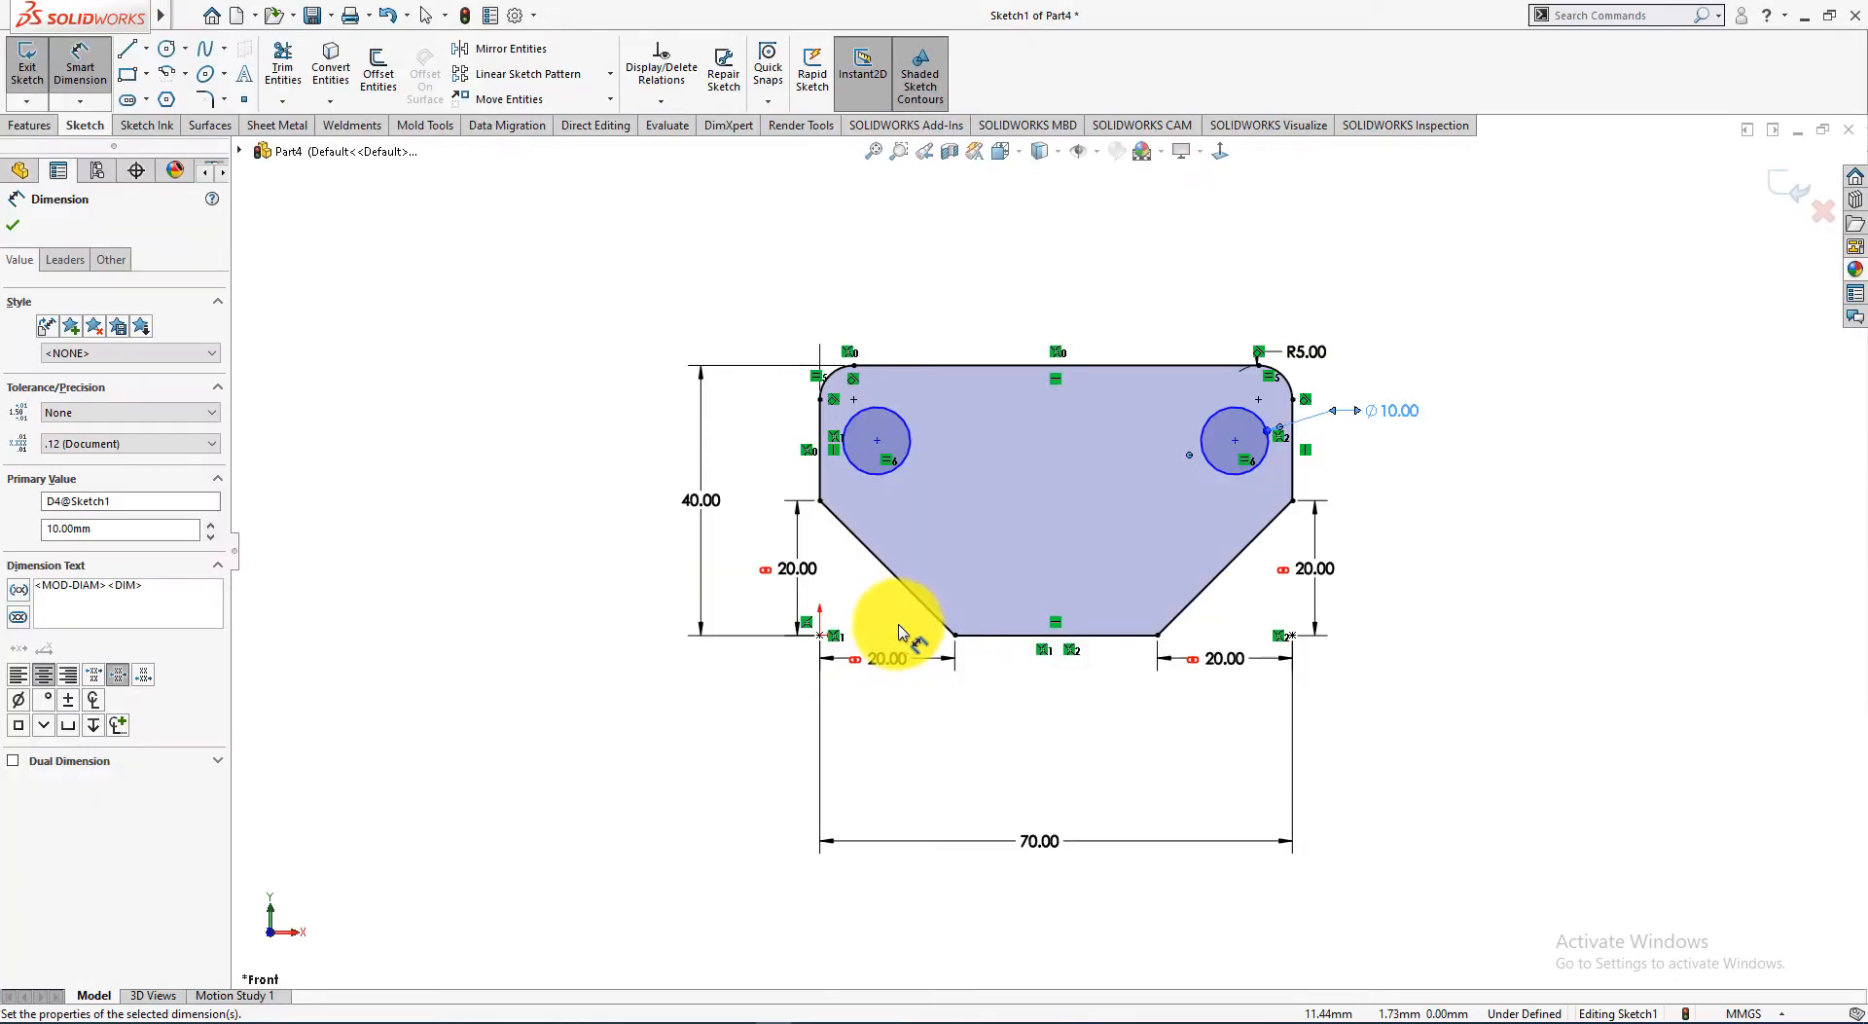
left_click(877, 443)
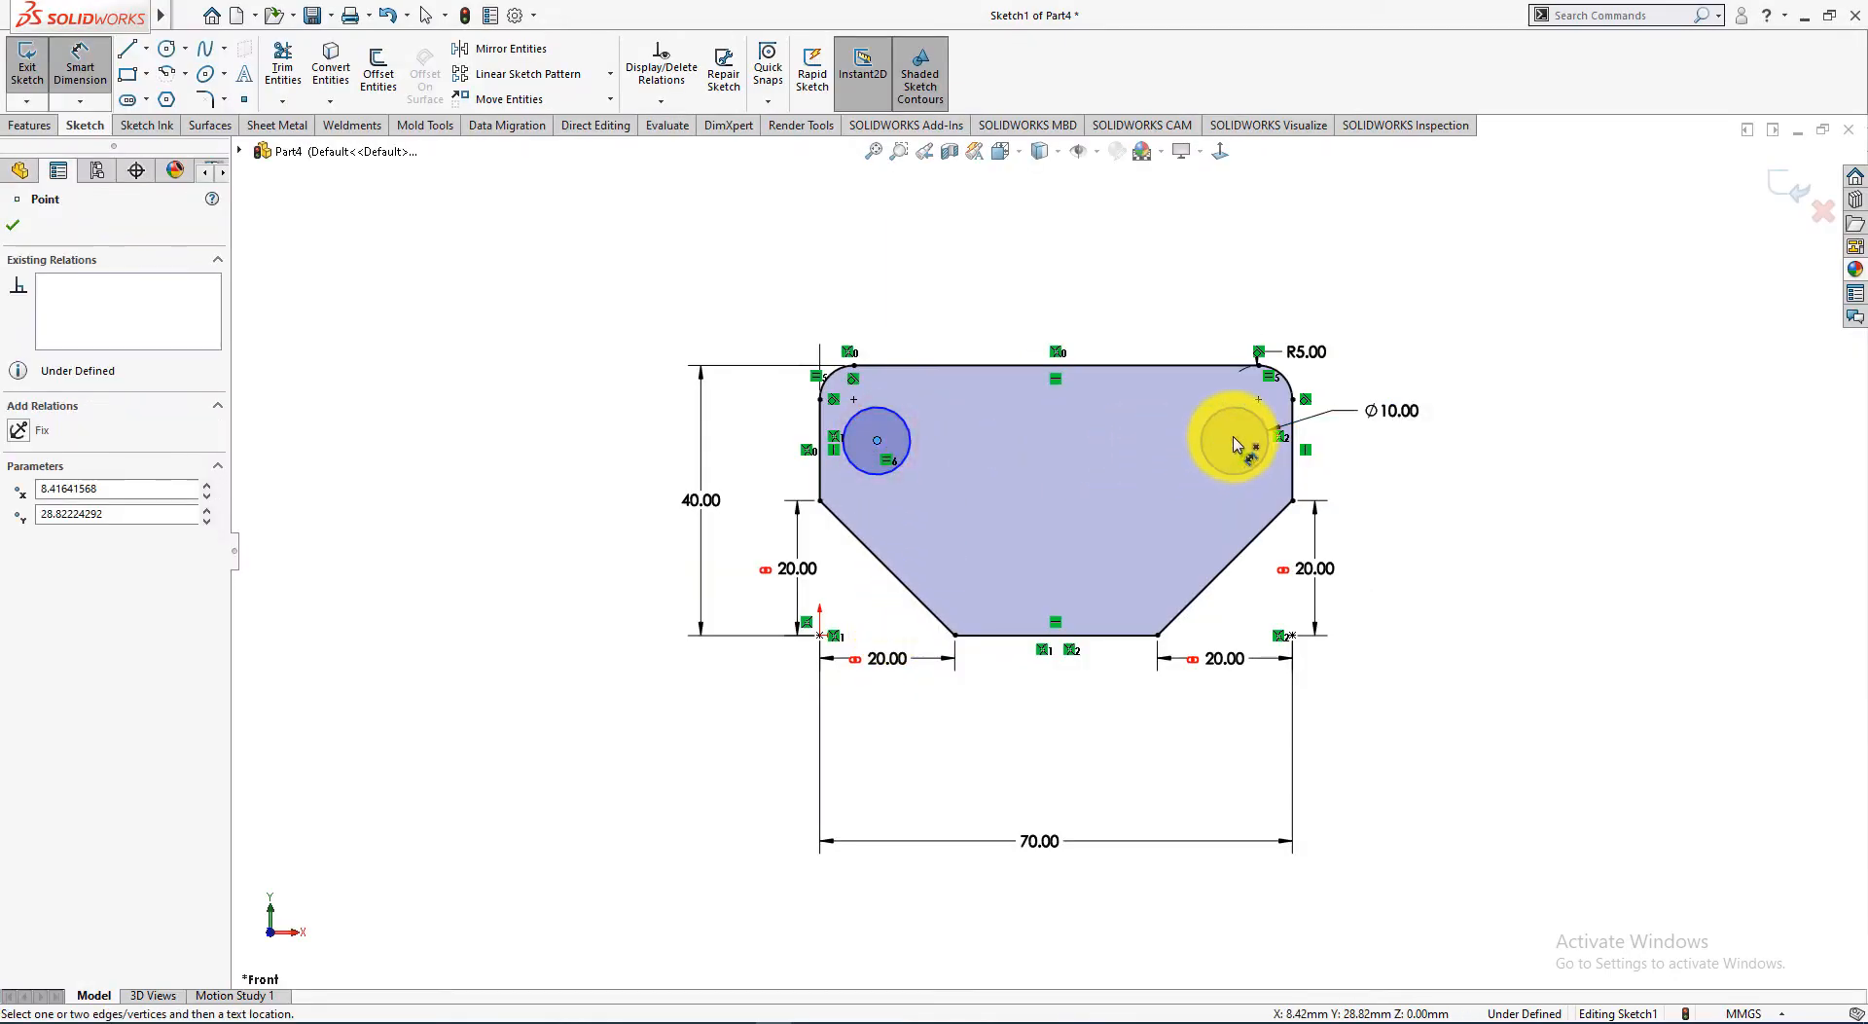
key("Escape")
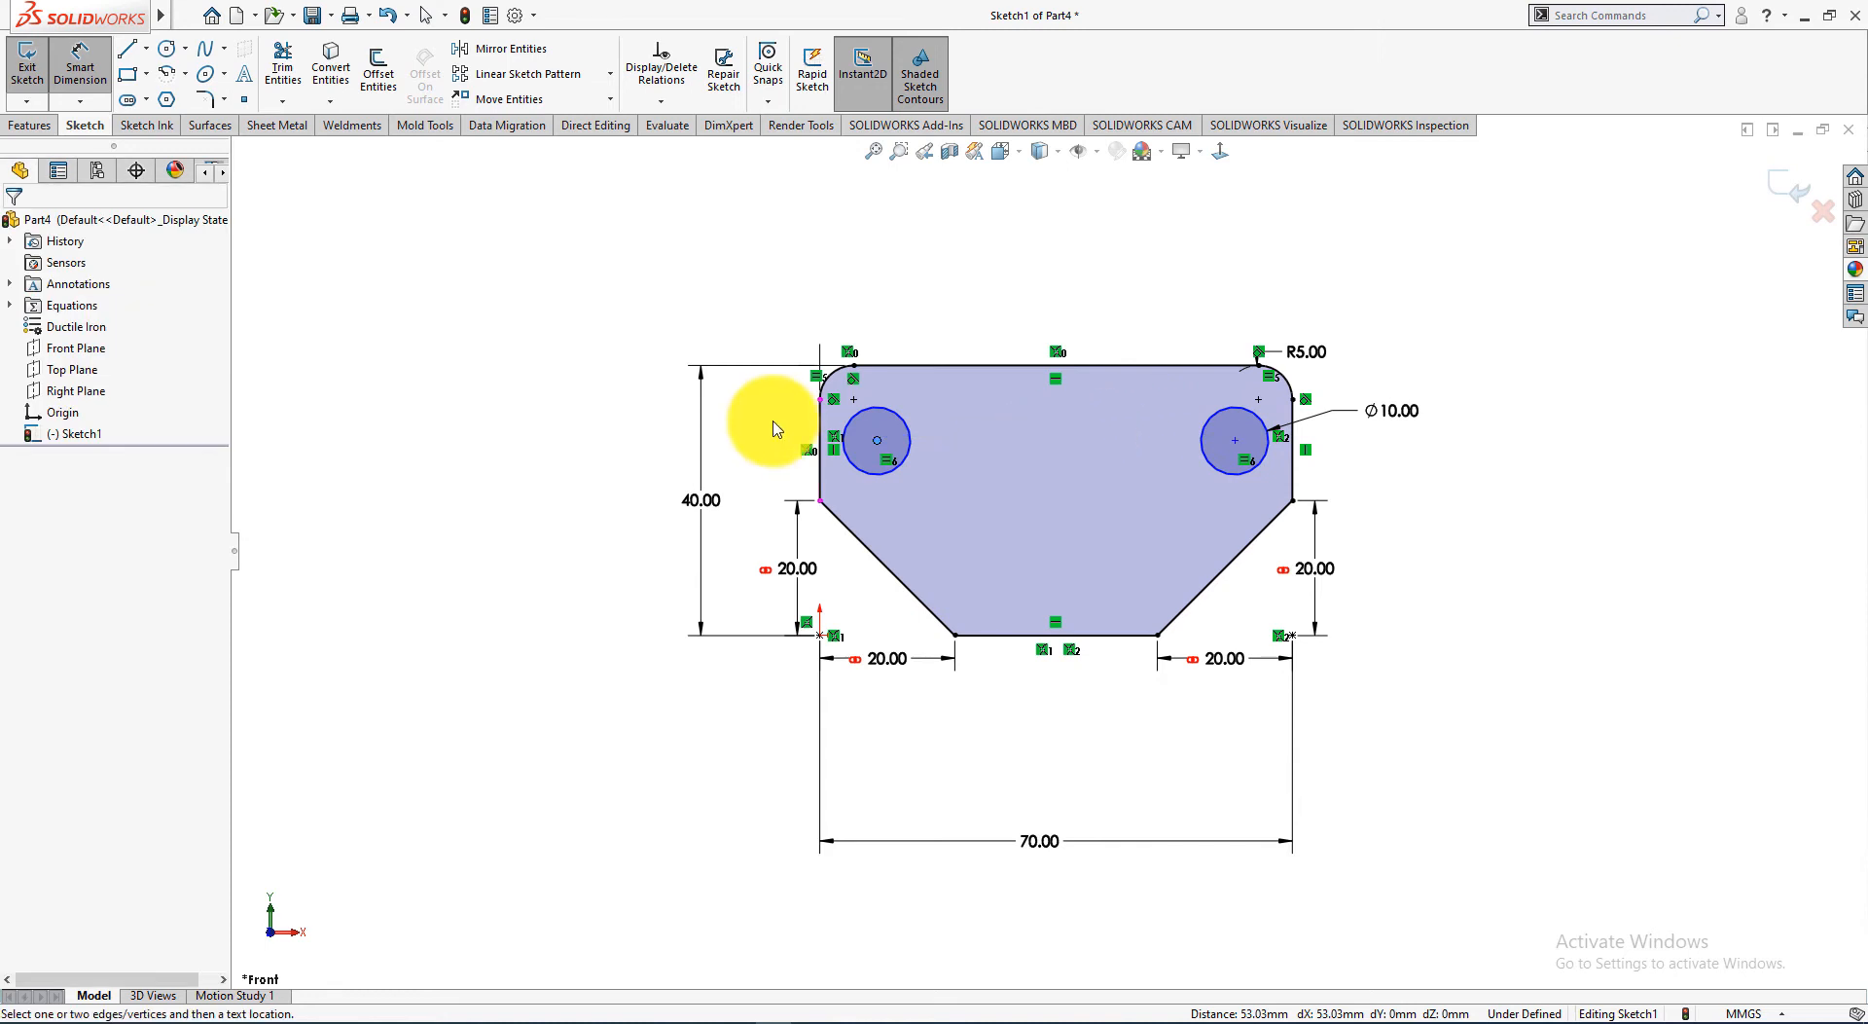
left_click(80, 68)
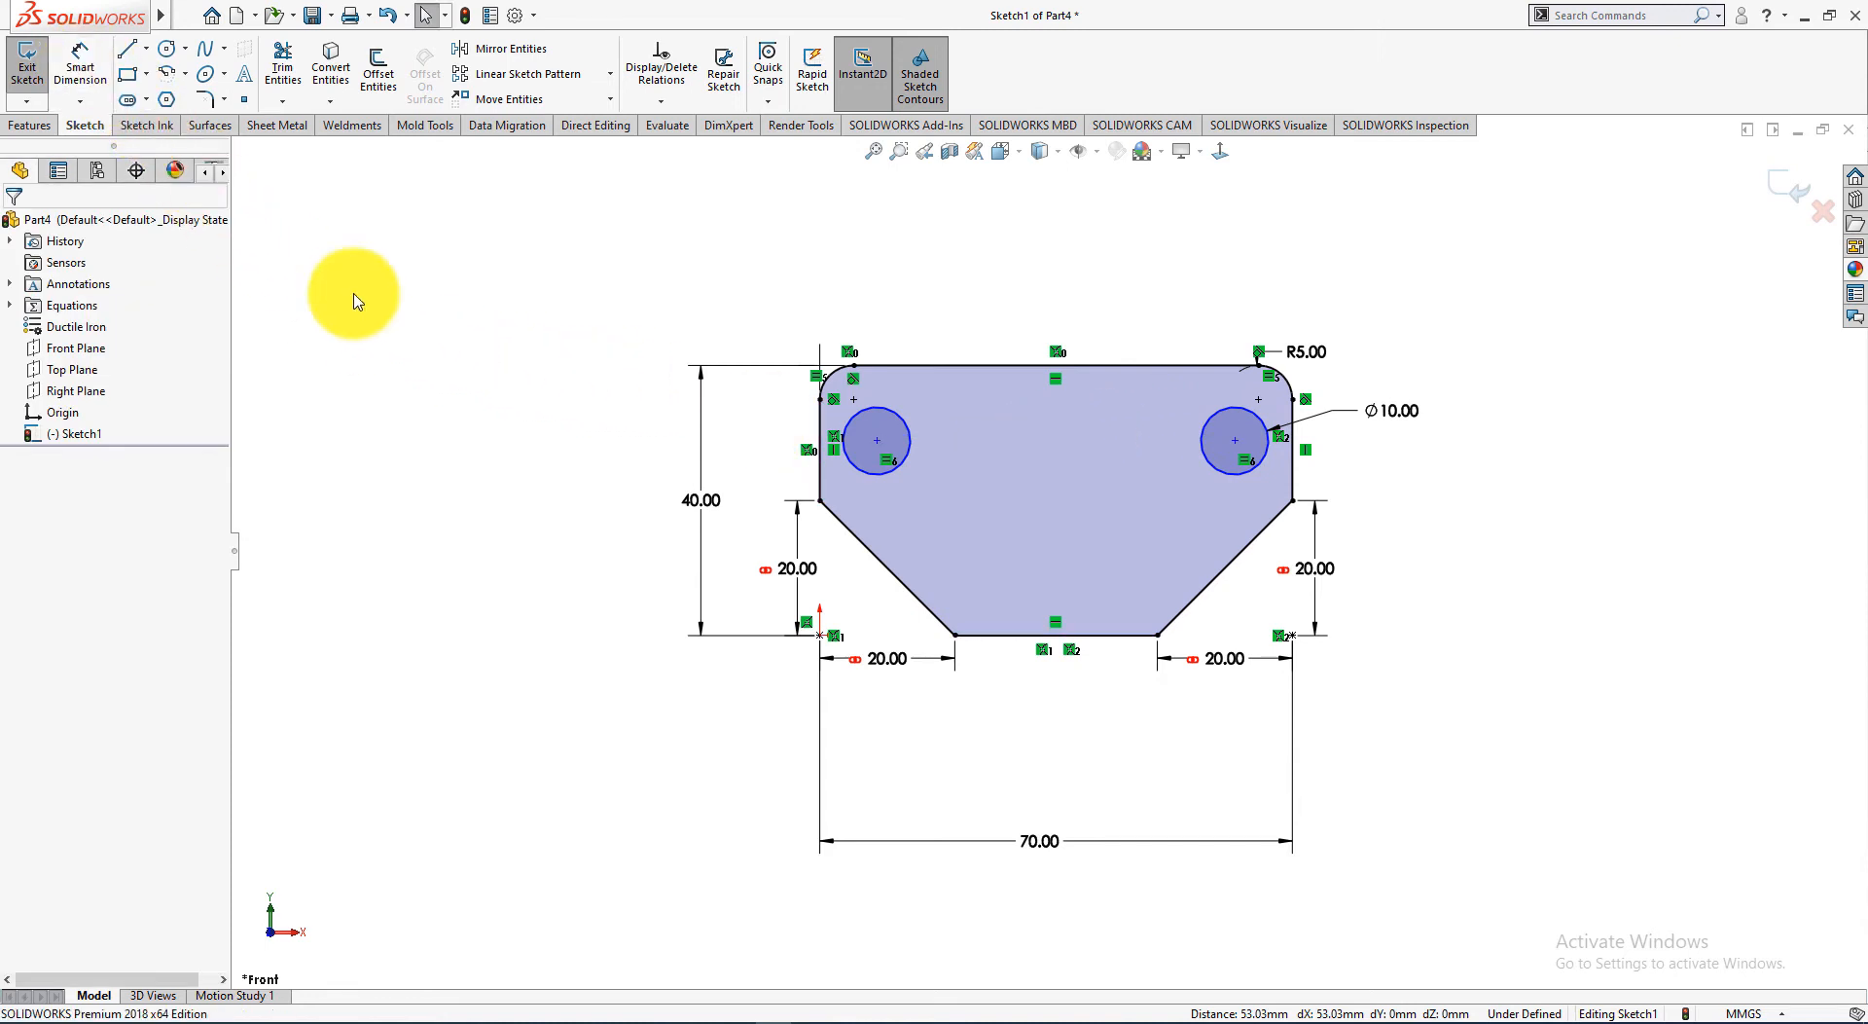
left_click(877, 443)
left_click(1235, 440, "ctrl")
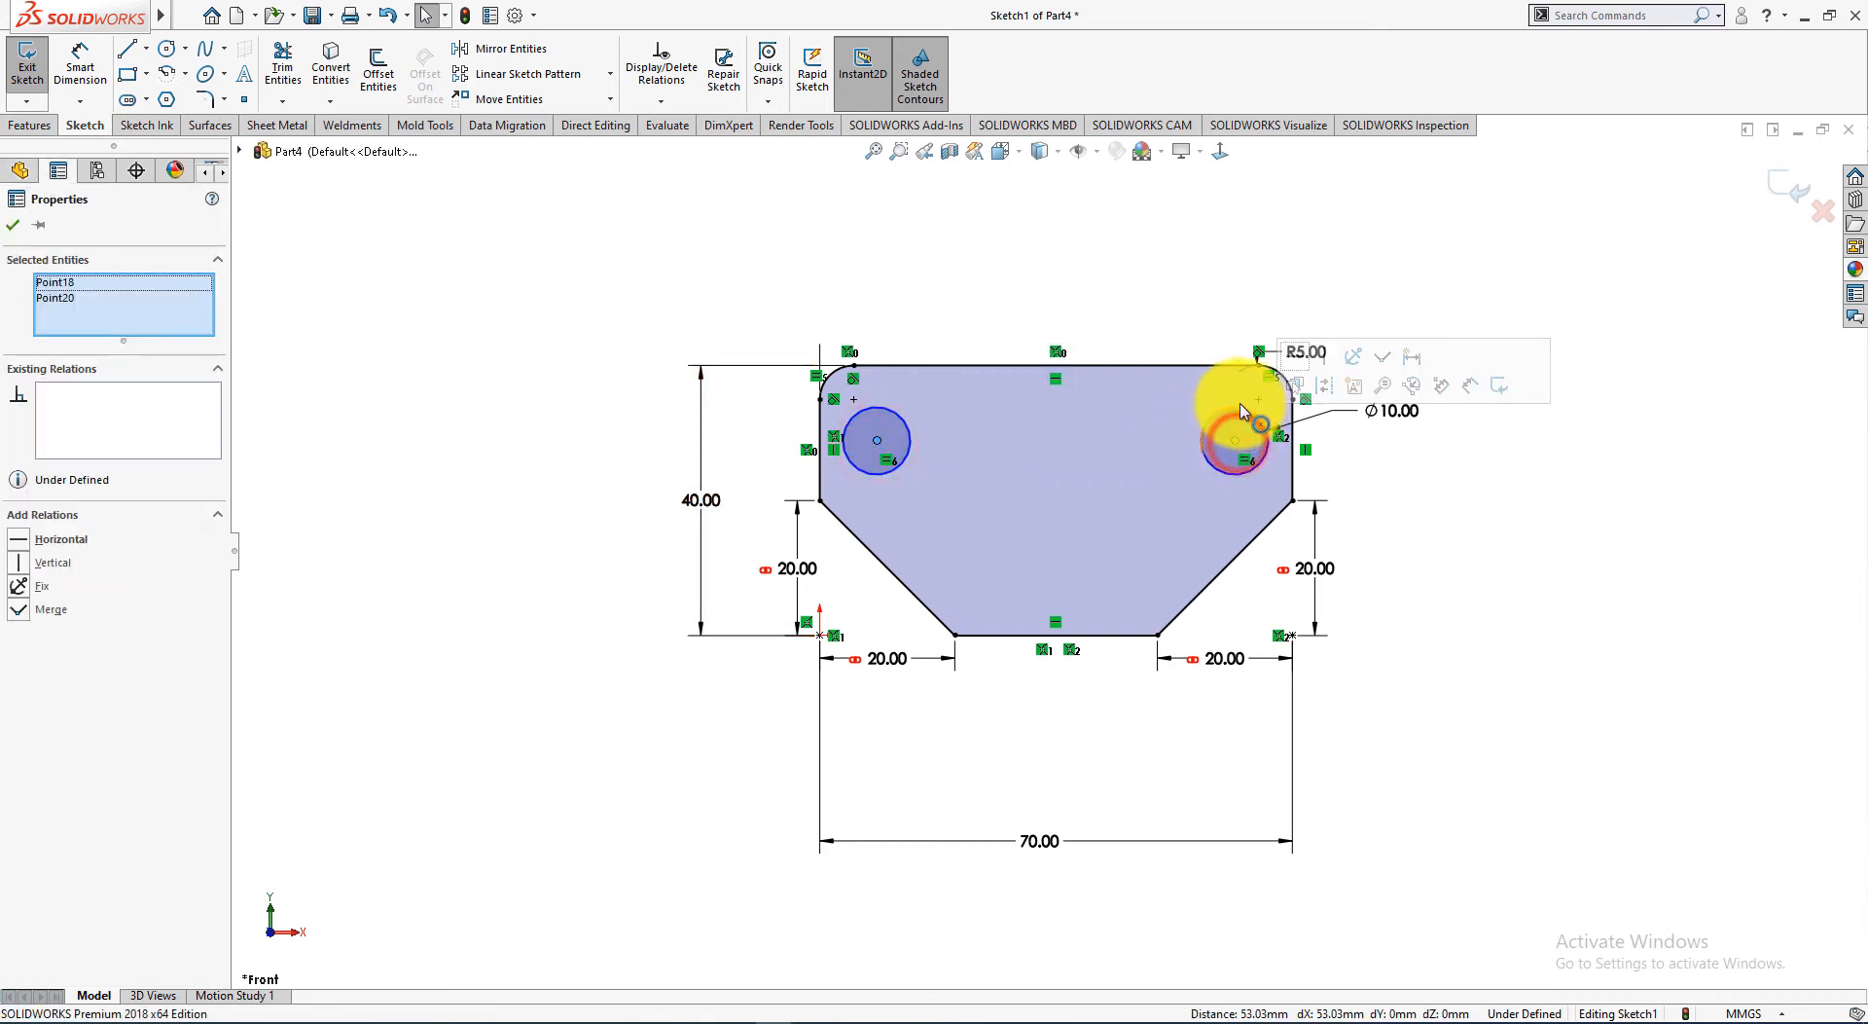
left_click(20, 542)
left_click(370, 535)
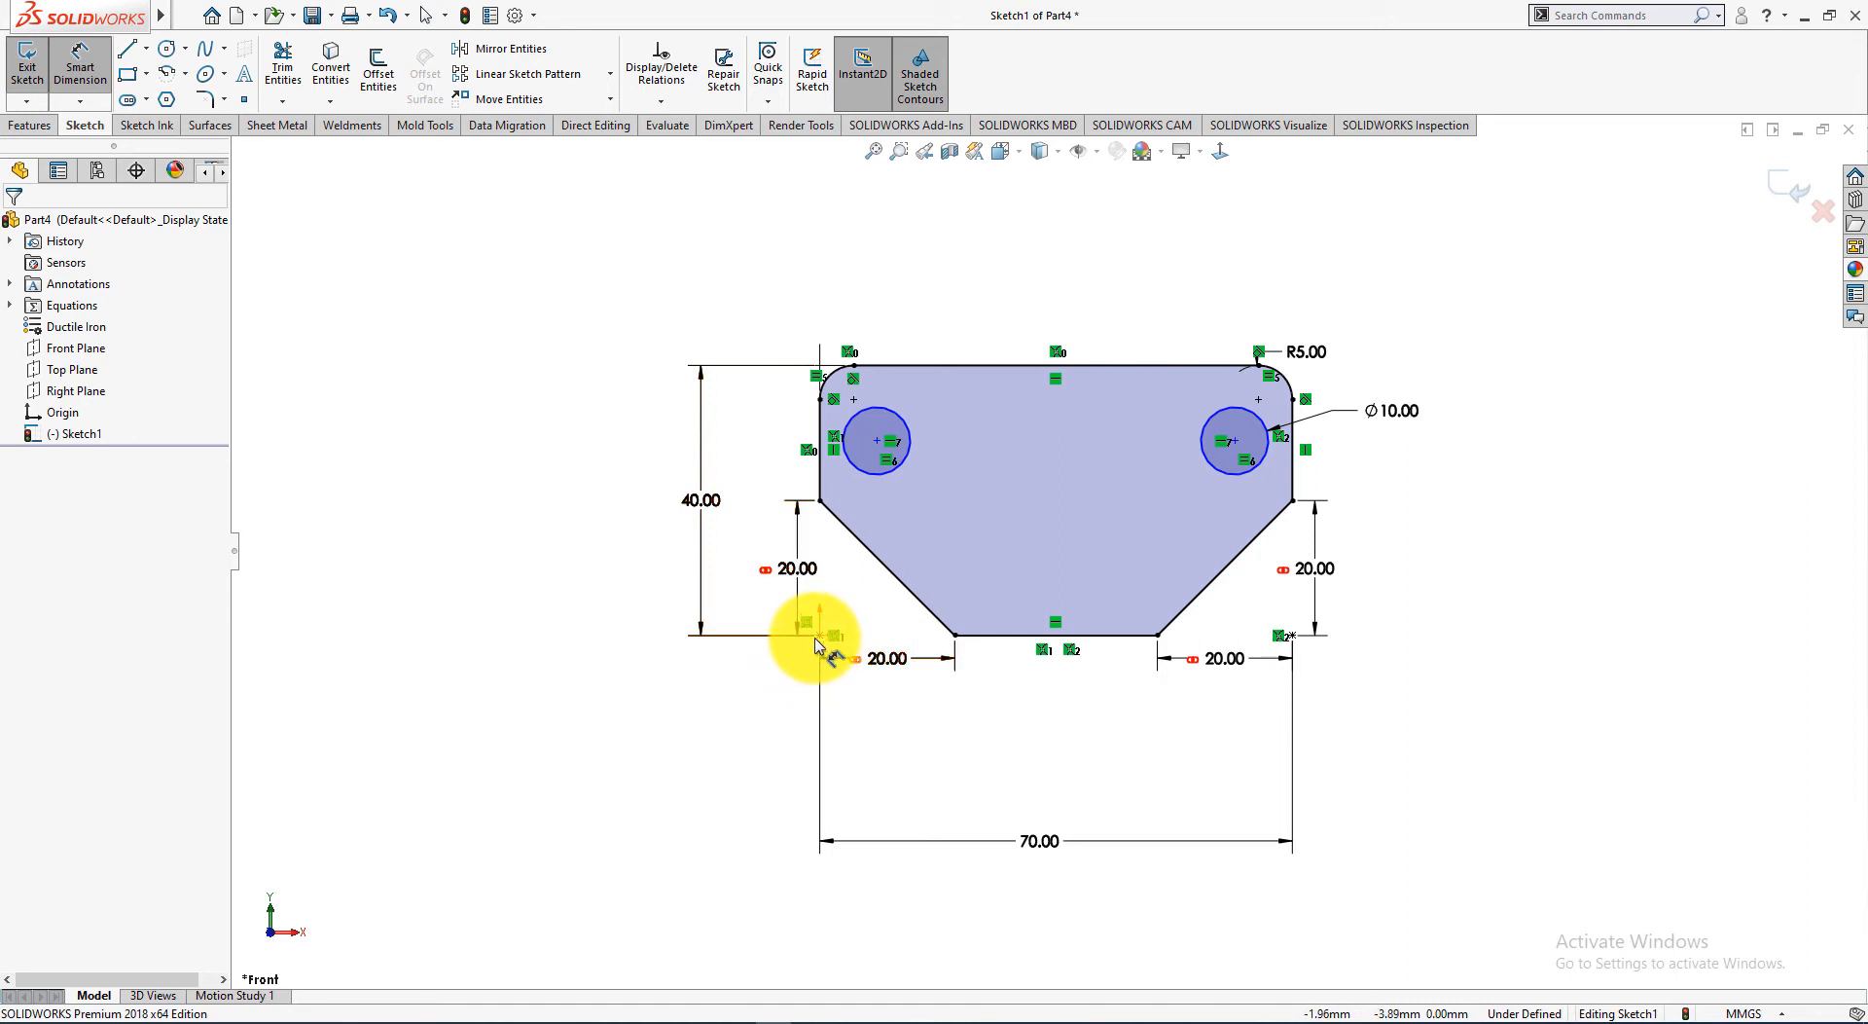
Step: Dimension the left hole's centre 30 mm vertically above the origin
left_click(821, 636)
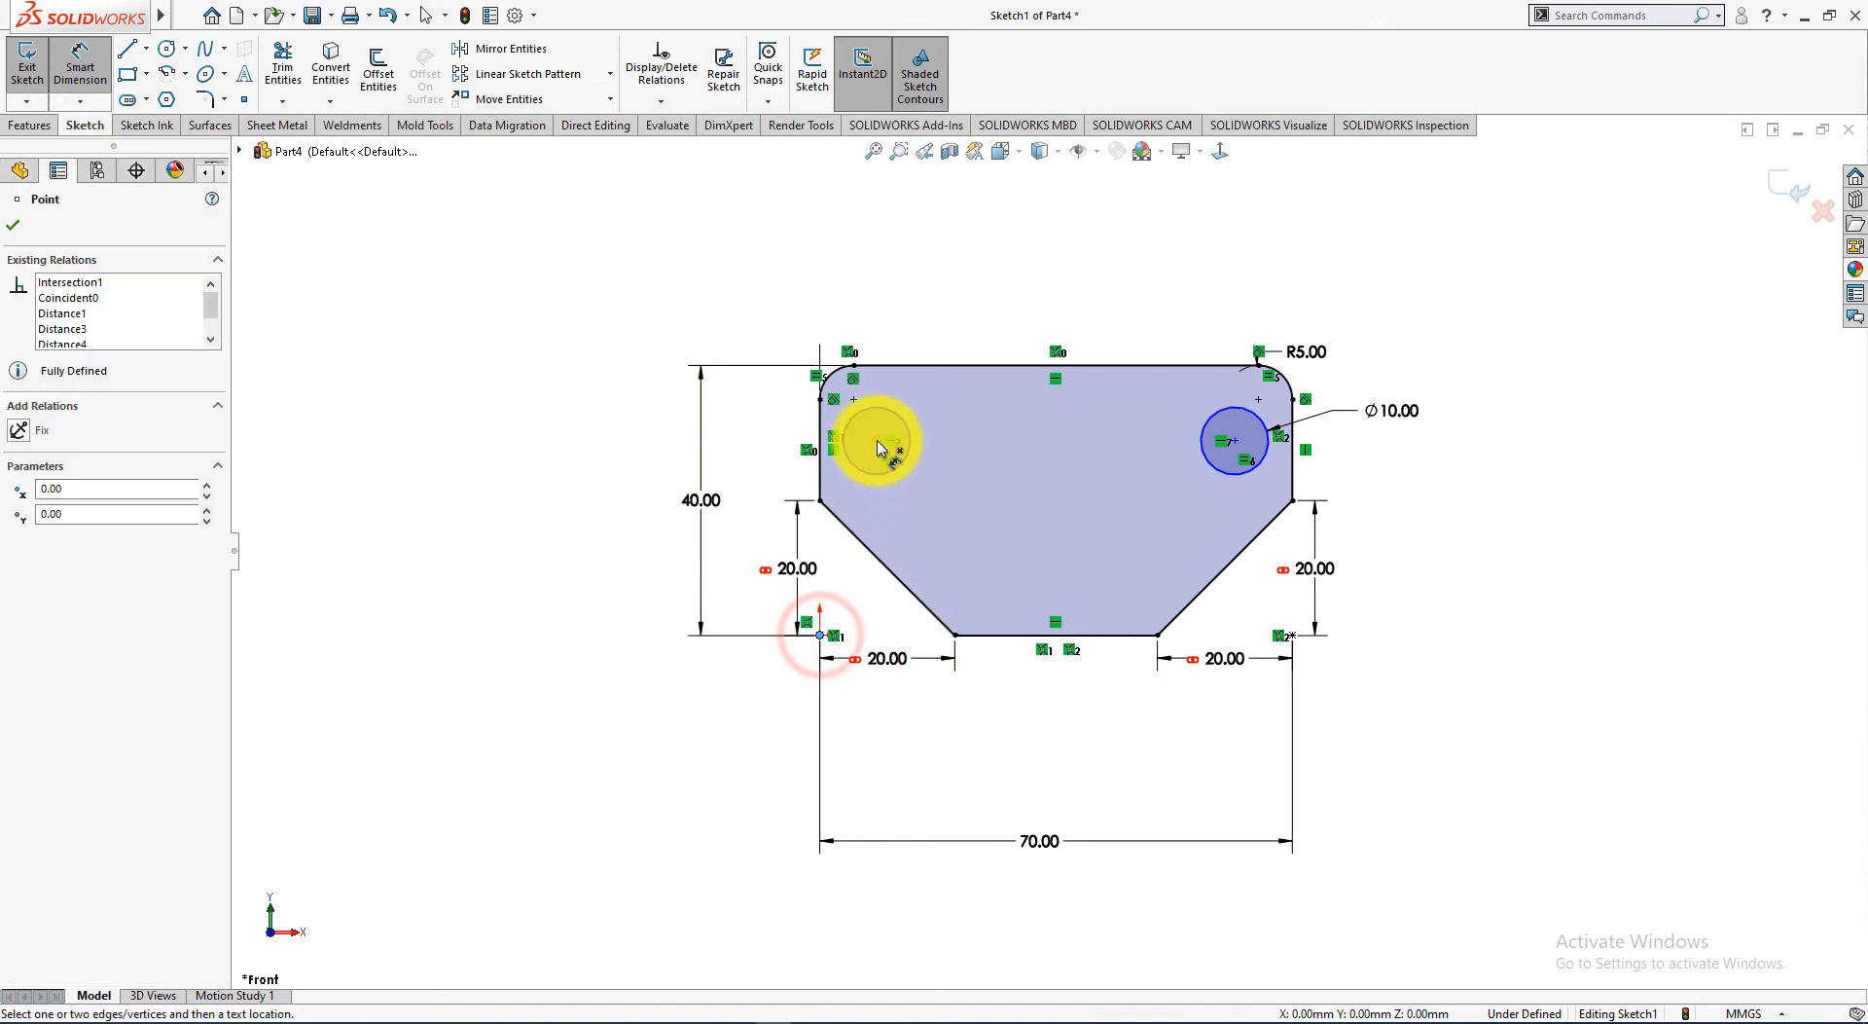
left_click(878, 442)
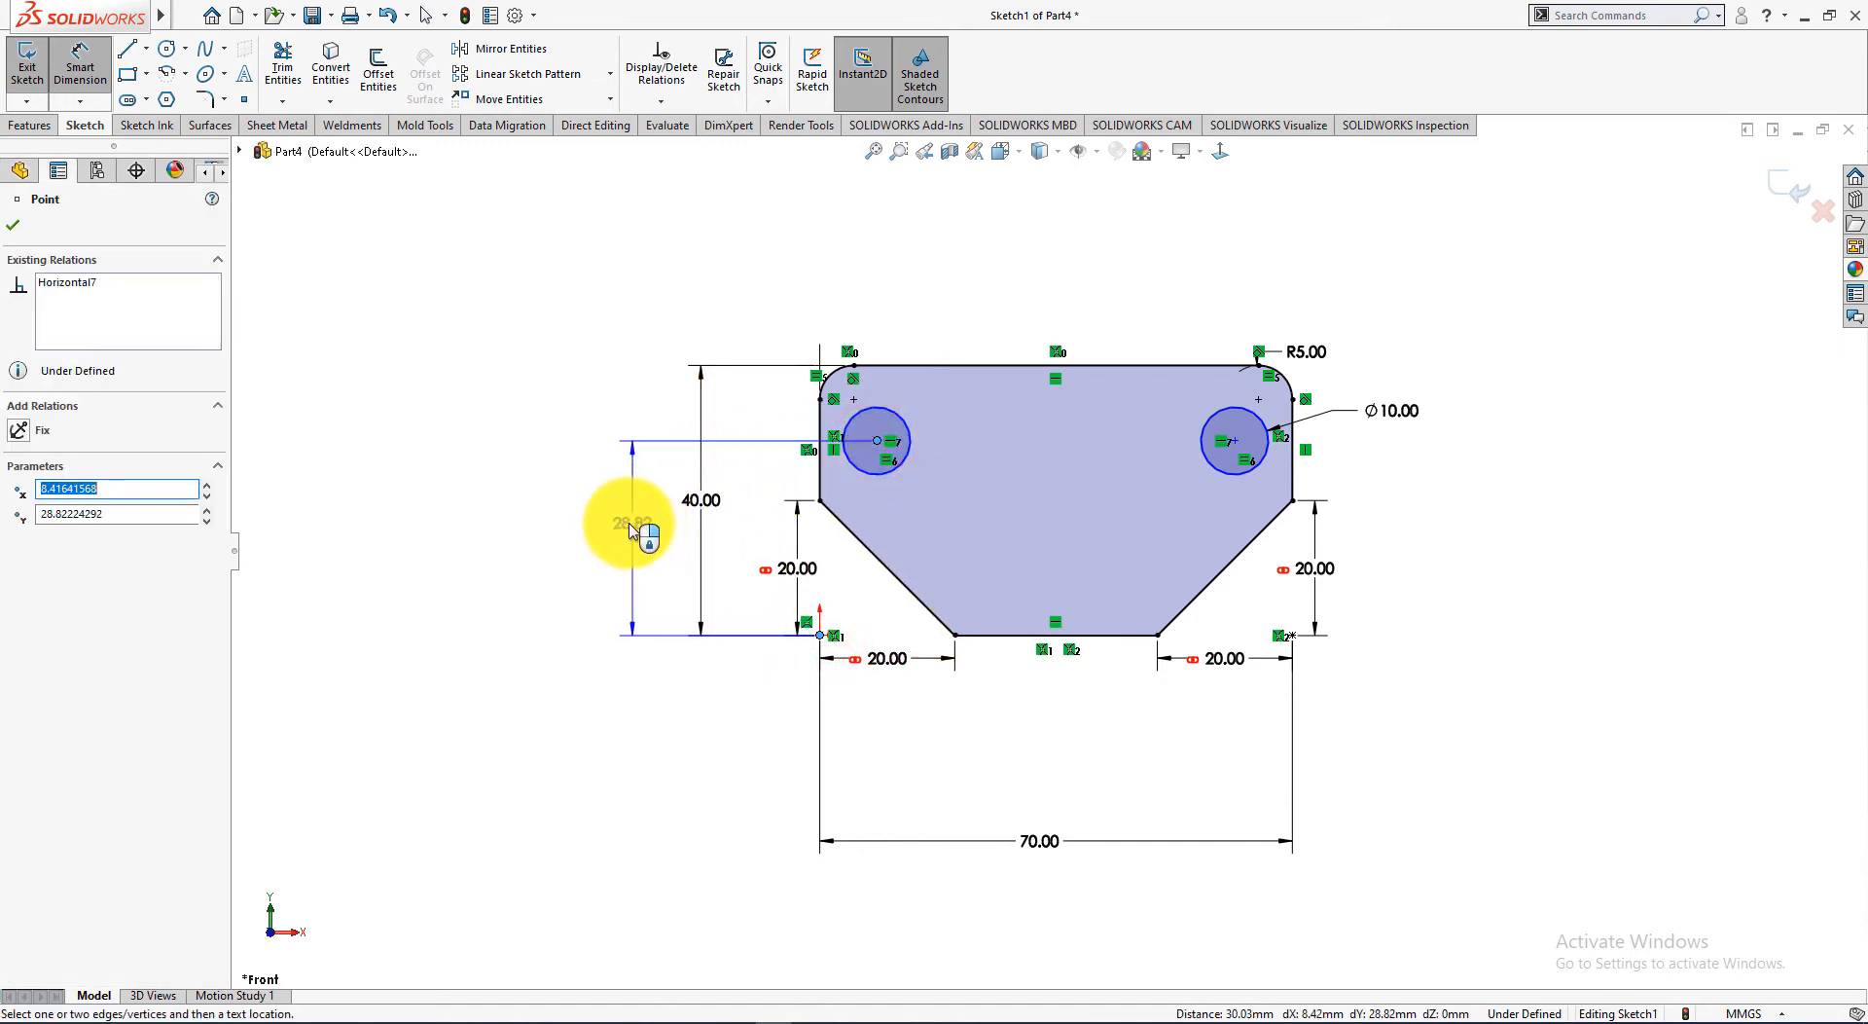
left_click(629, 528)
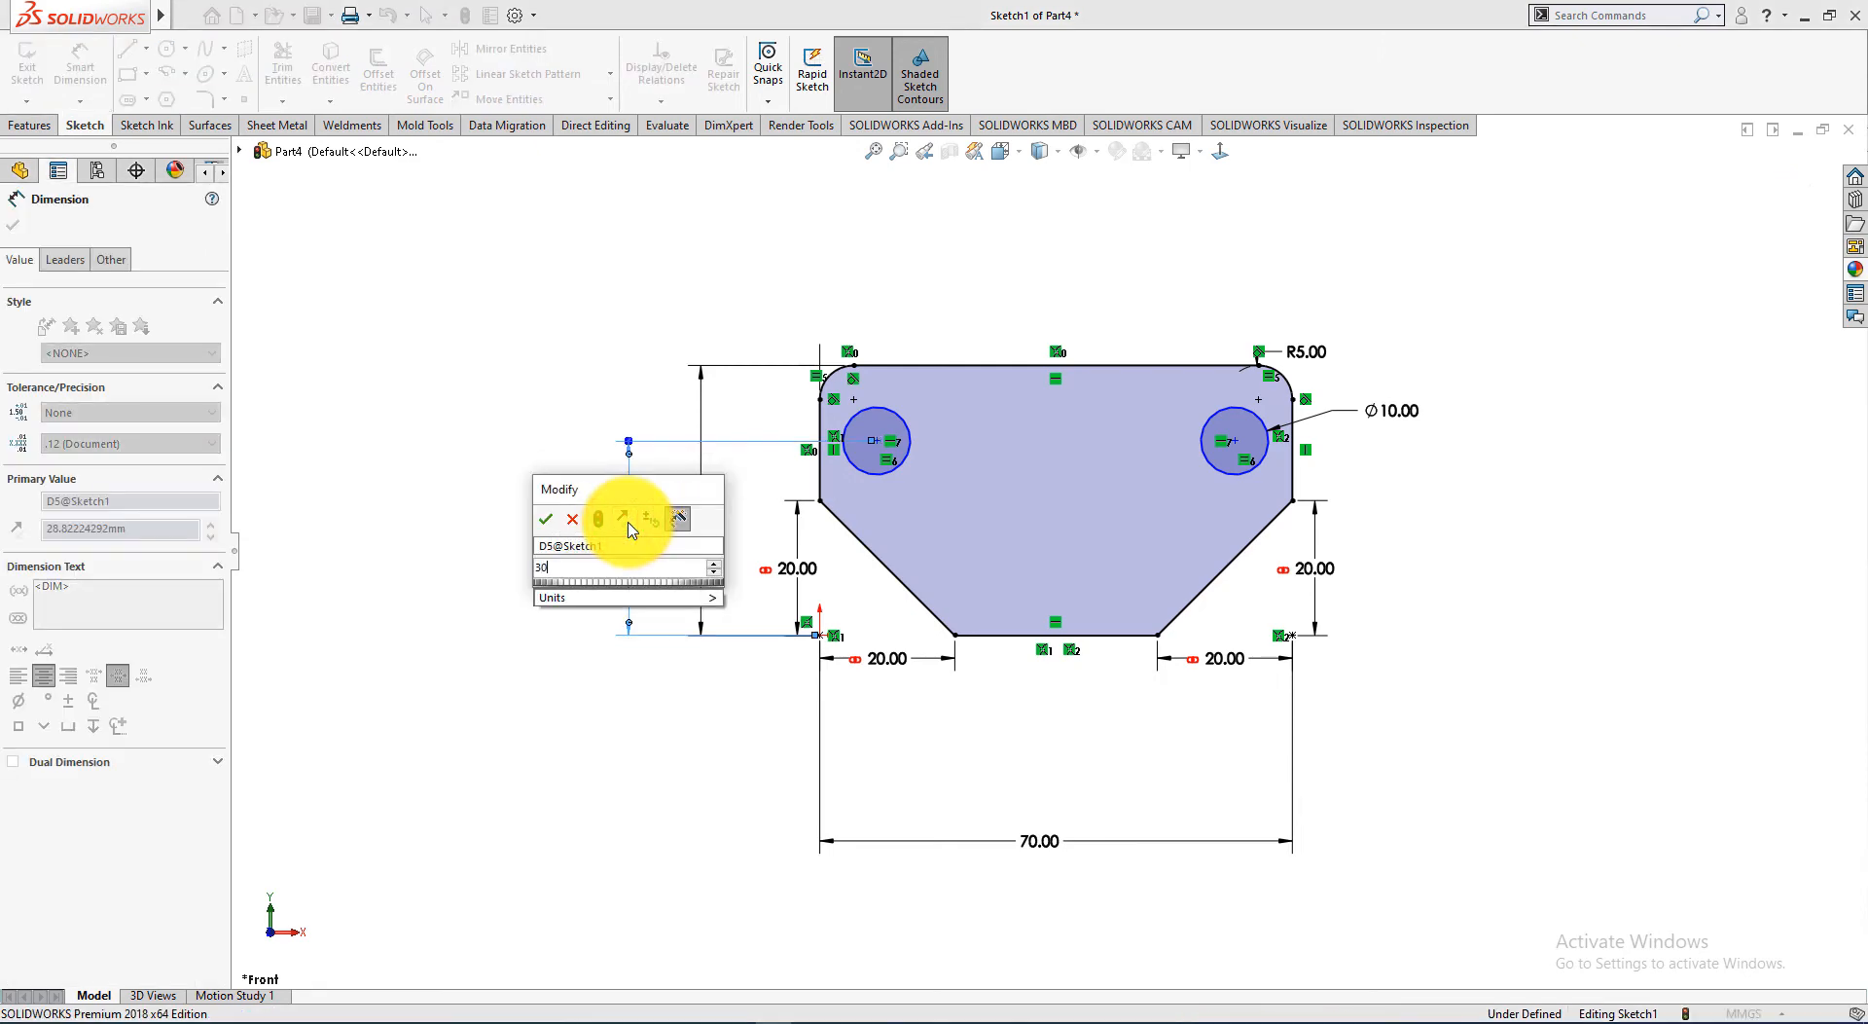
key("Return")
Step: Dimension the left hole's centre 10 mm from the plate's left vertical edge, consulting the exercise drawing for the distance
key("alt+Tab")
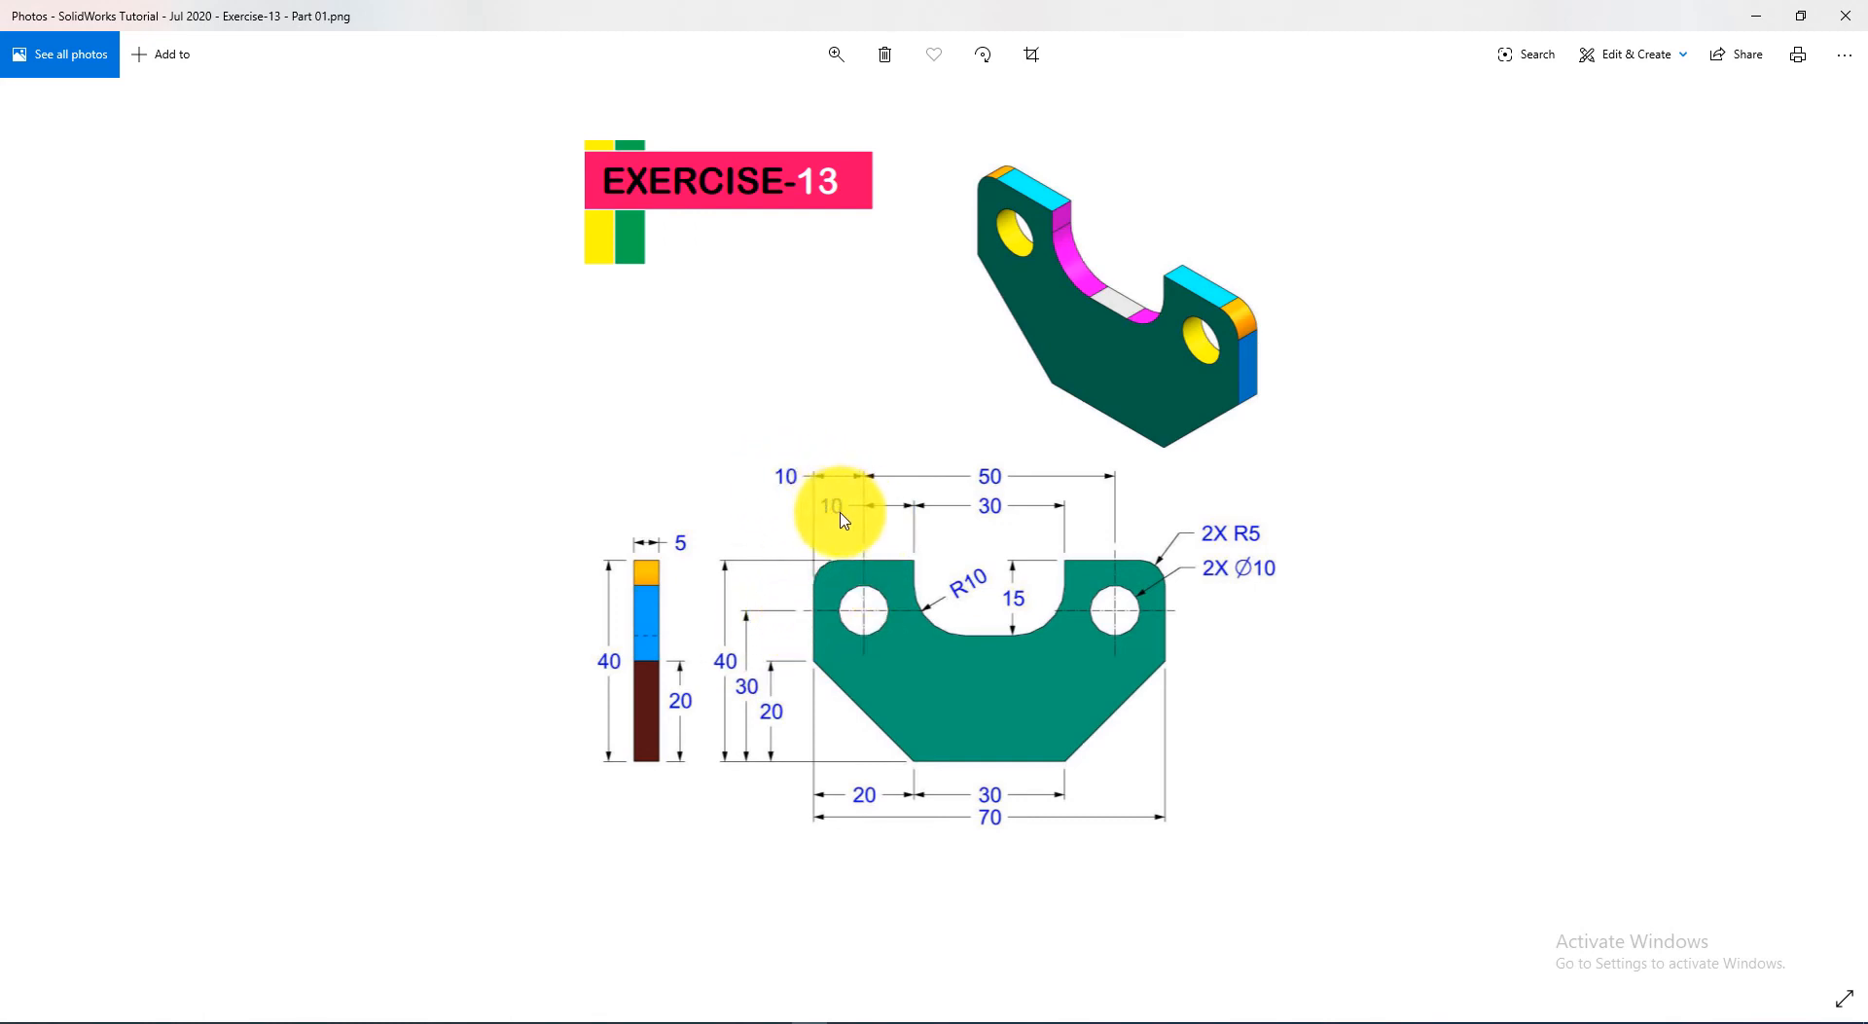
key("alt+Tab")
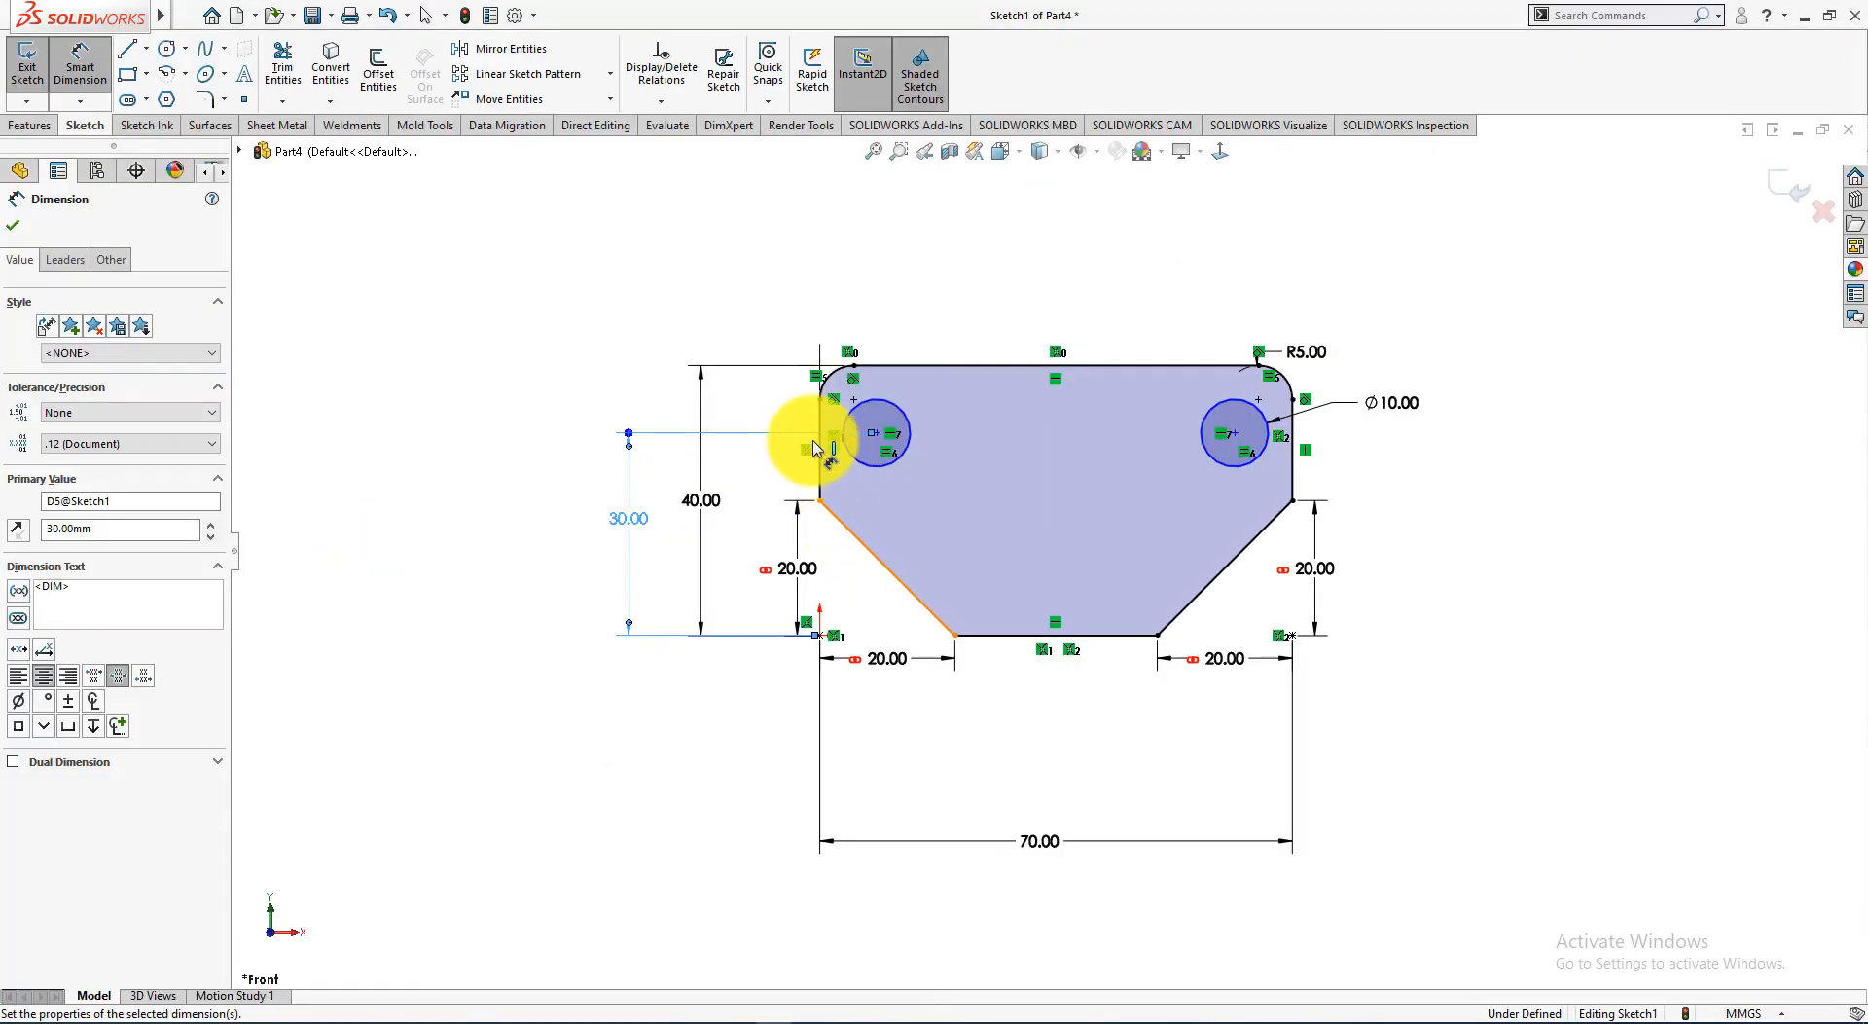
left_click(822, 475)
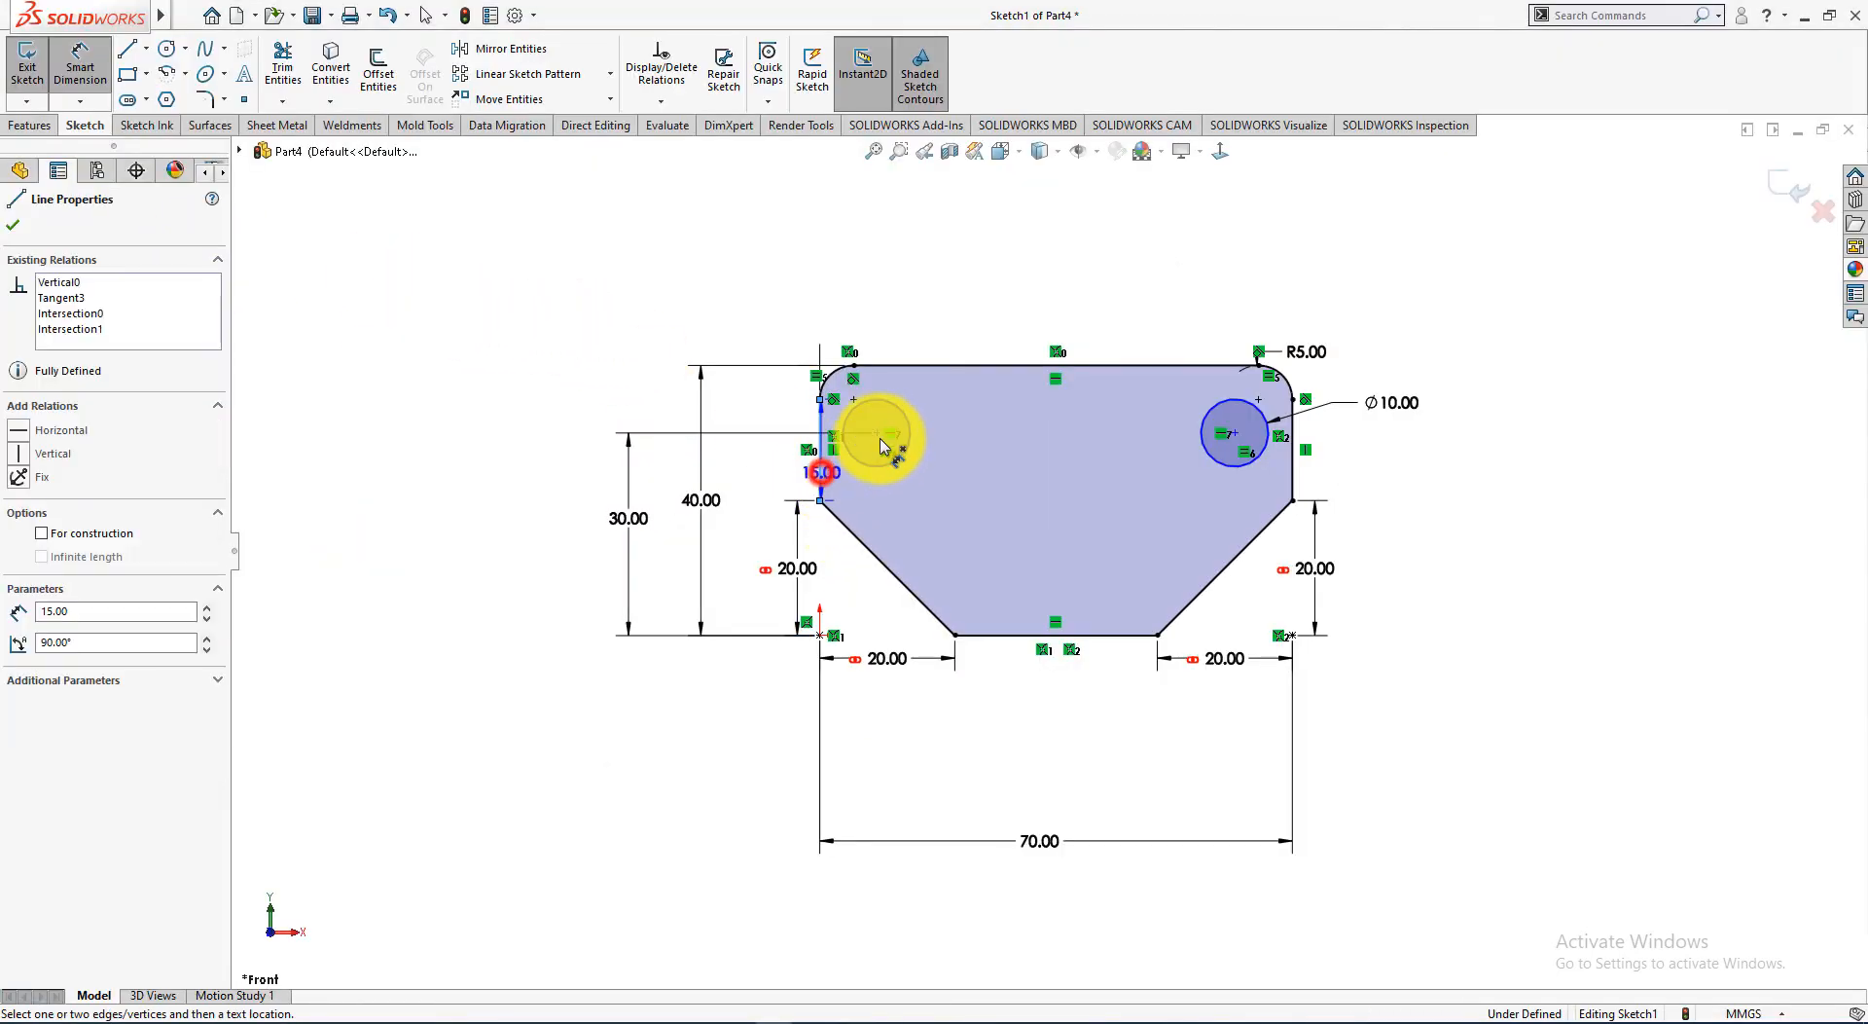
left_click(879, 440)
left_click(847, 285)
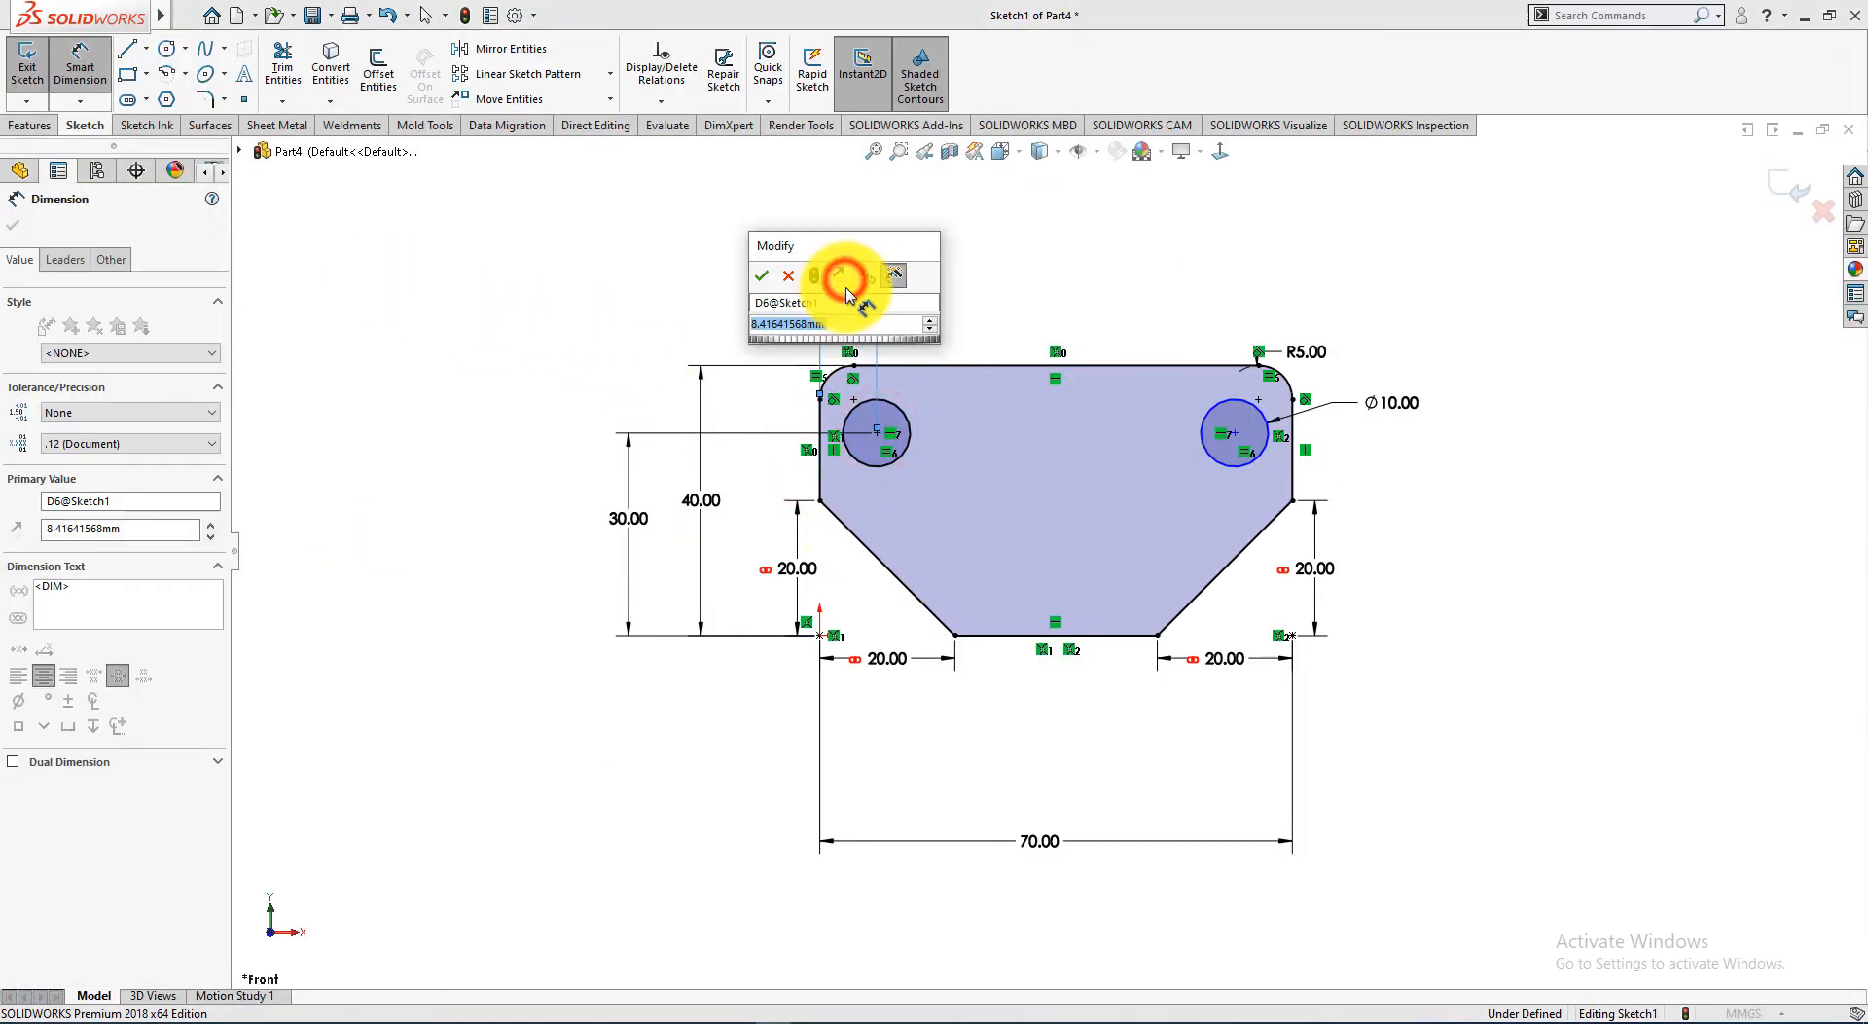
type("10")
key("Return")
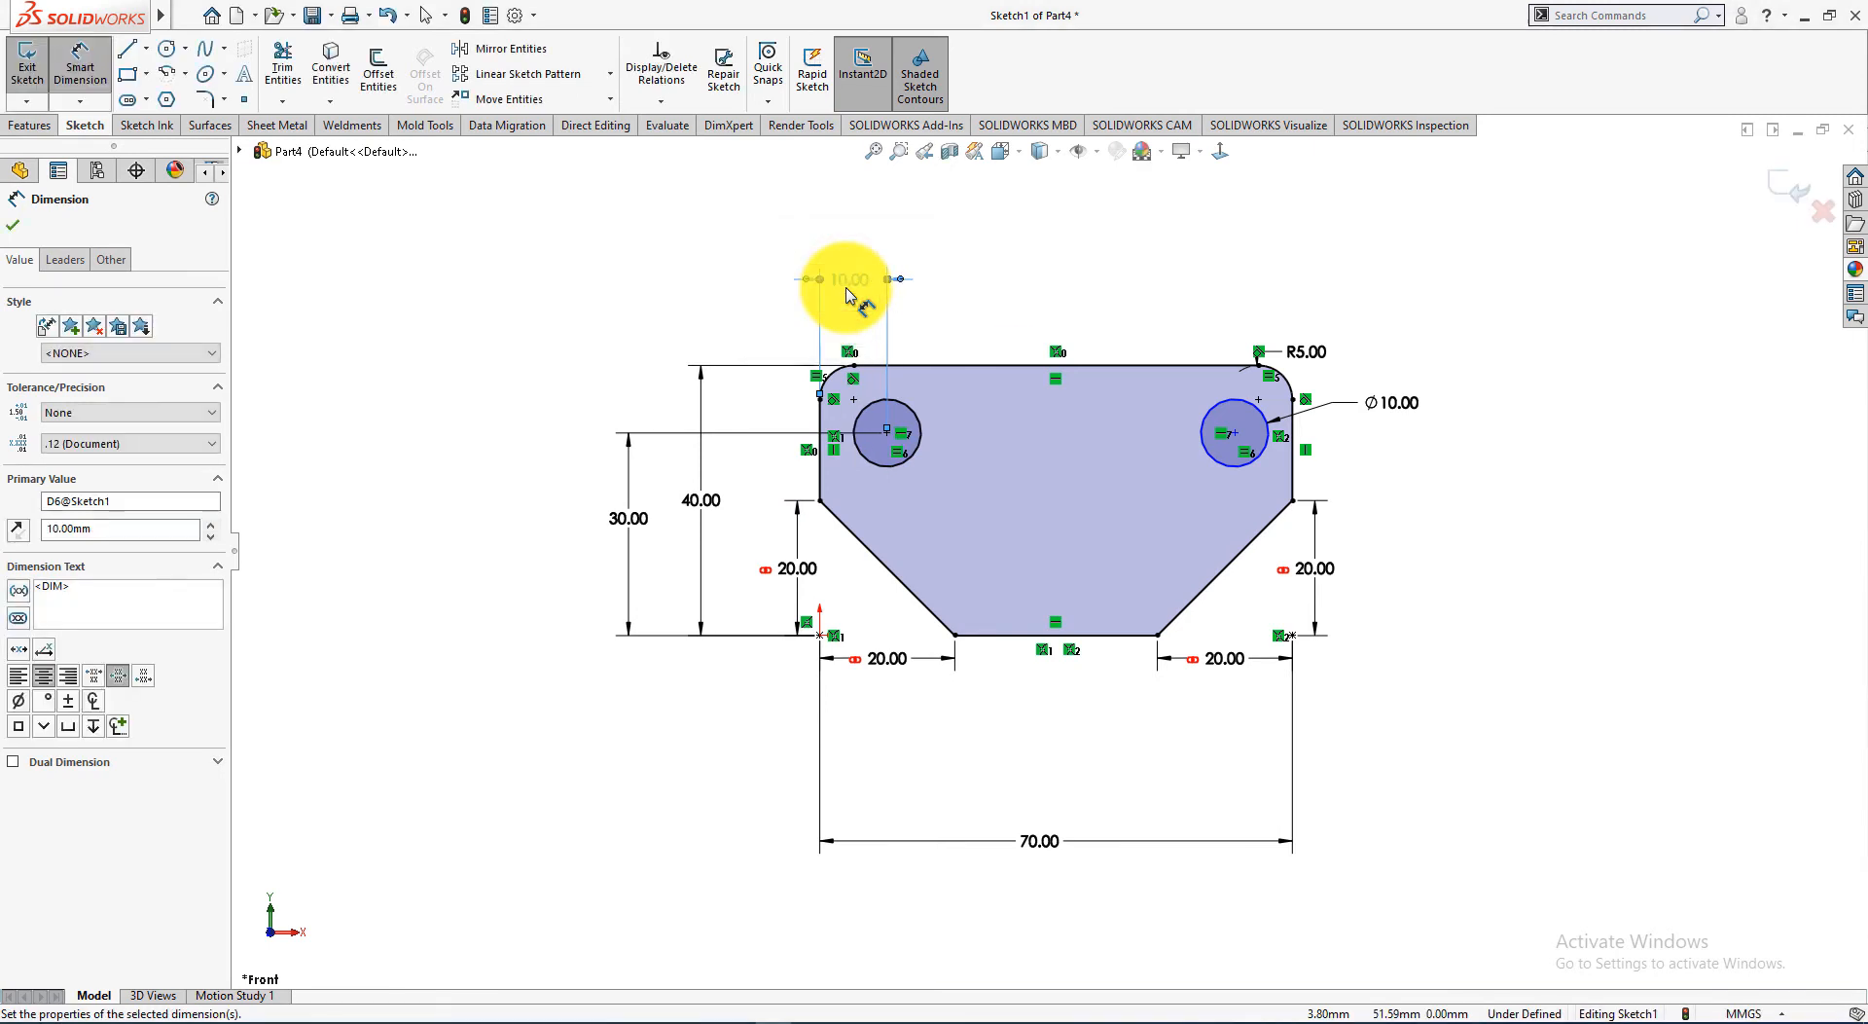
Step: Dimension the horizontal distance between the two hole centres as 50 mm, consulting the exercise drawing for the value
left_click(886, 433)
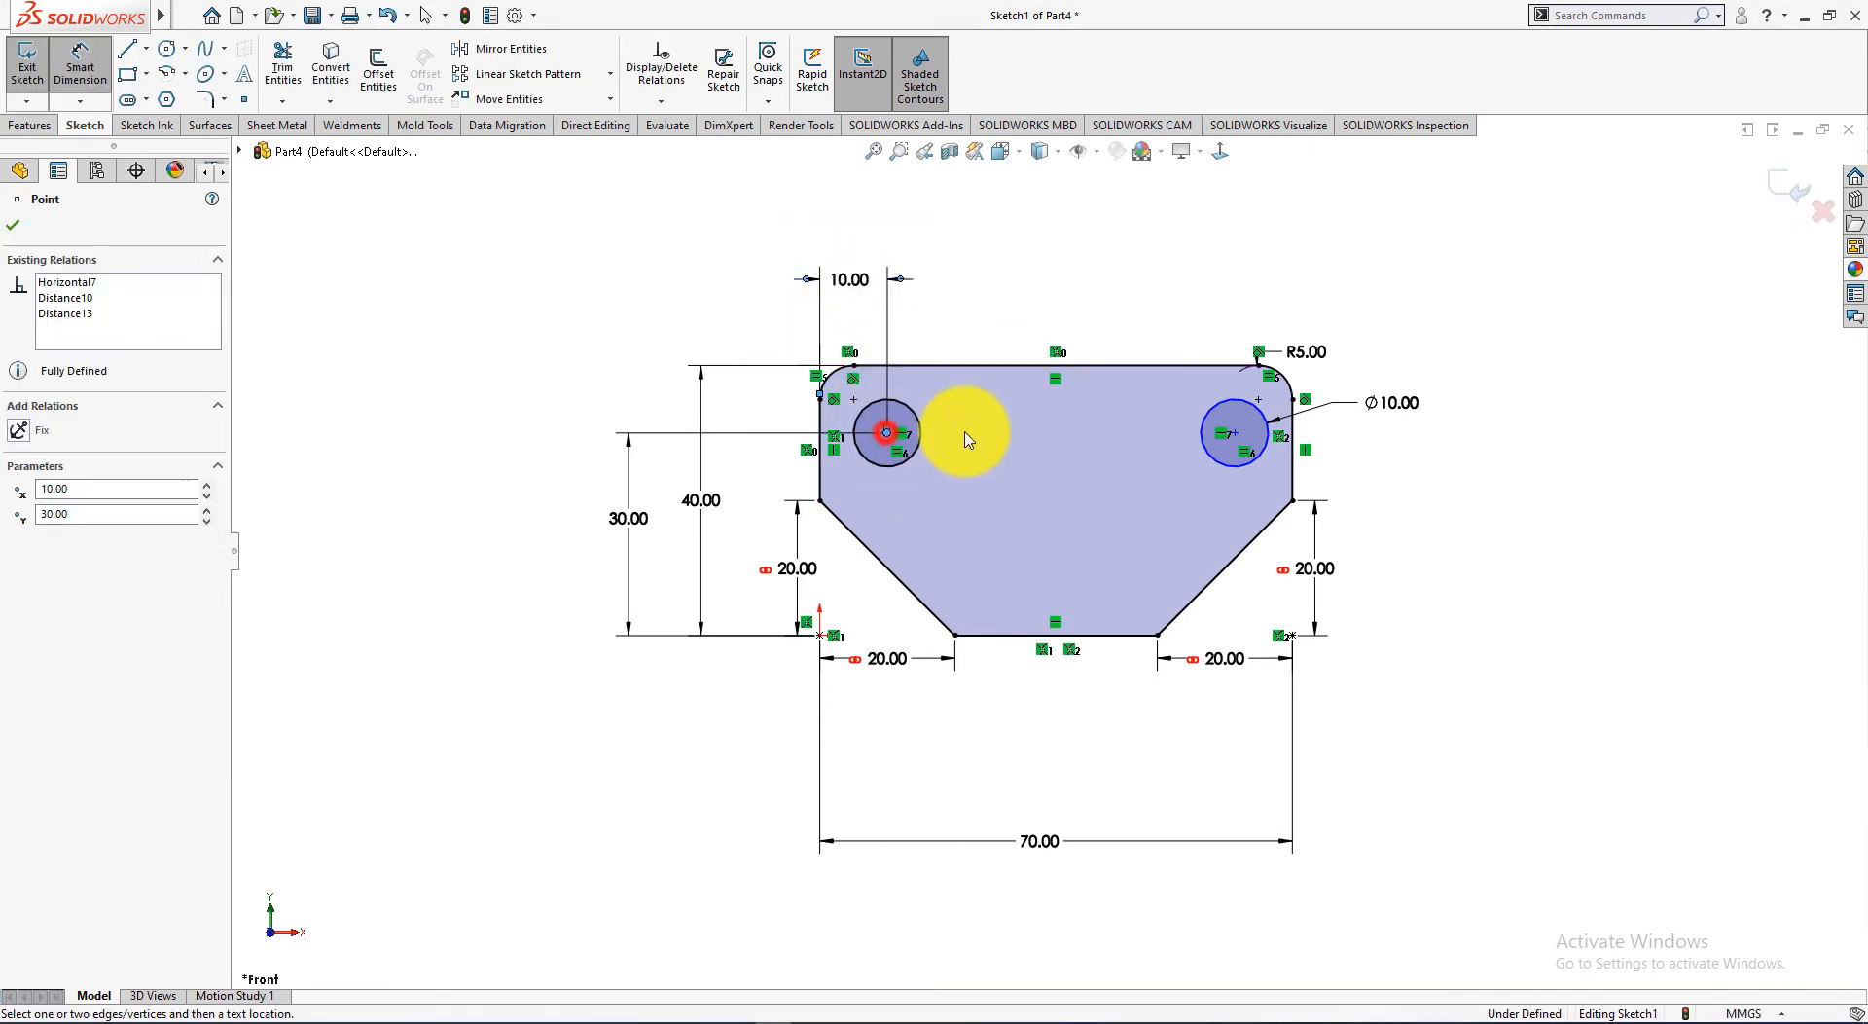
left_click(1234, 436)
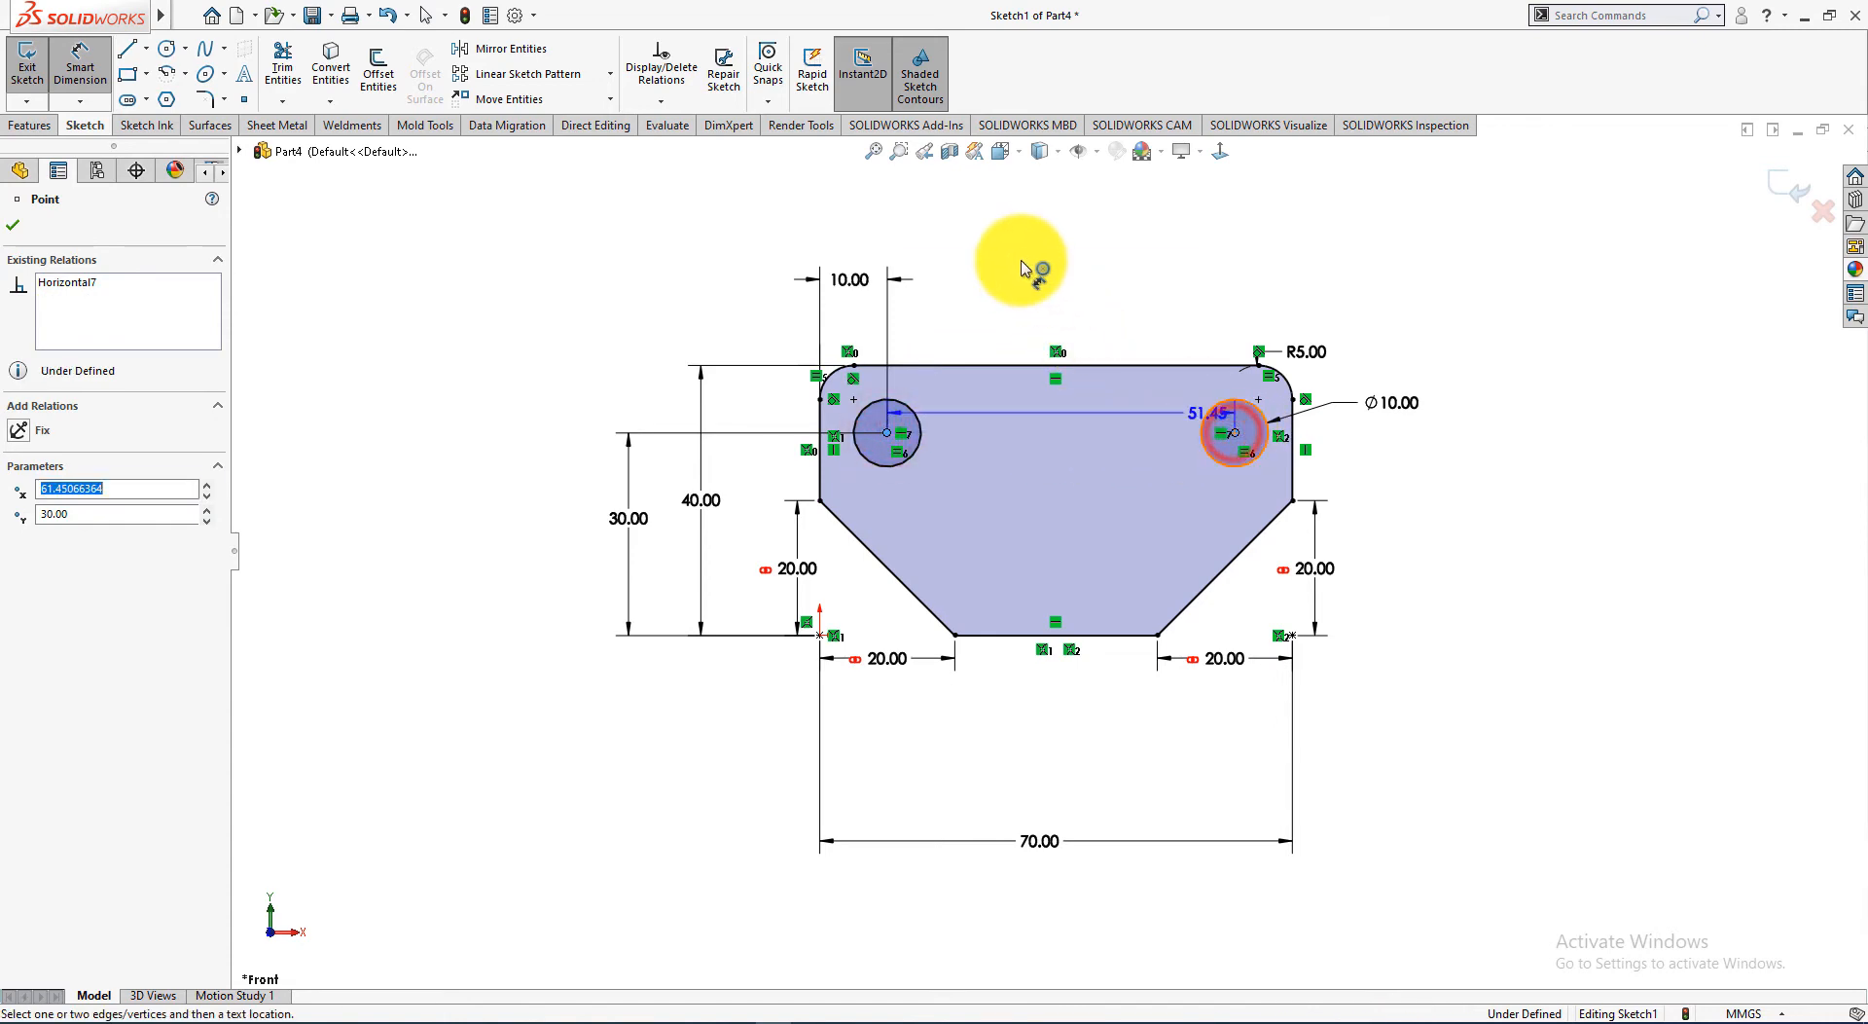
left_click(1031, 309)
key("alt+Tab")
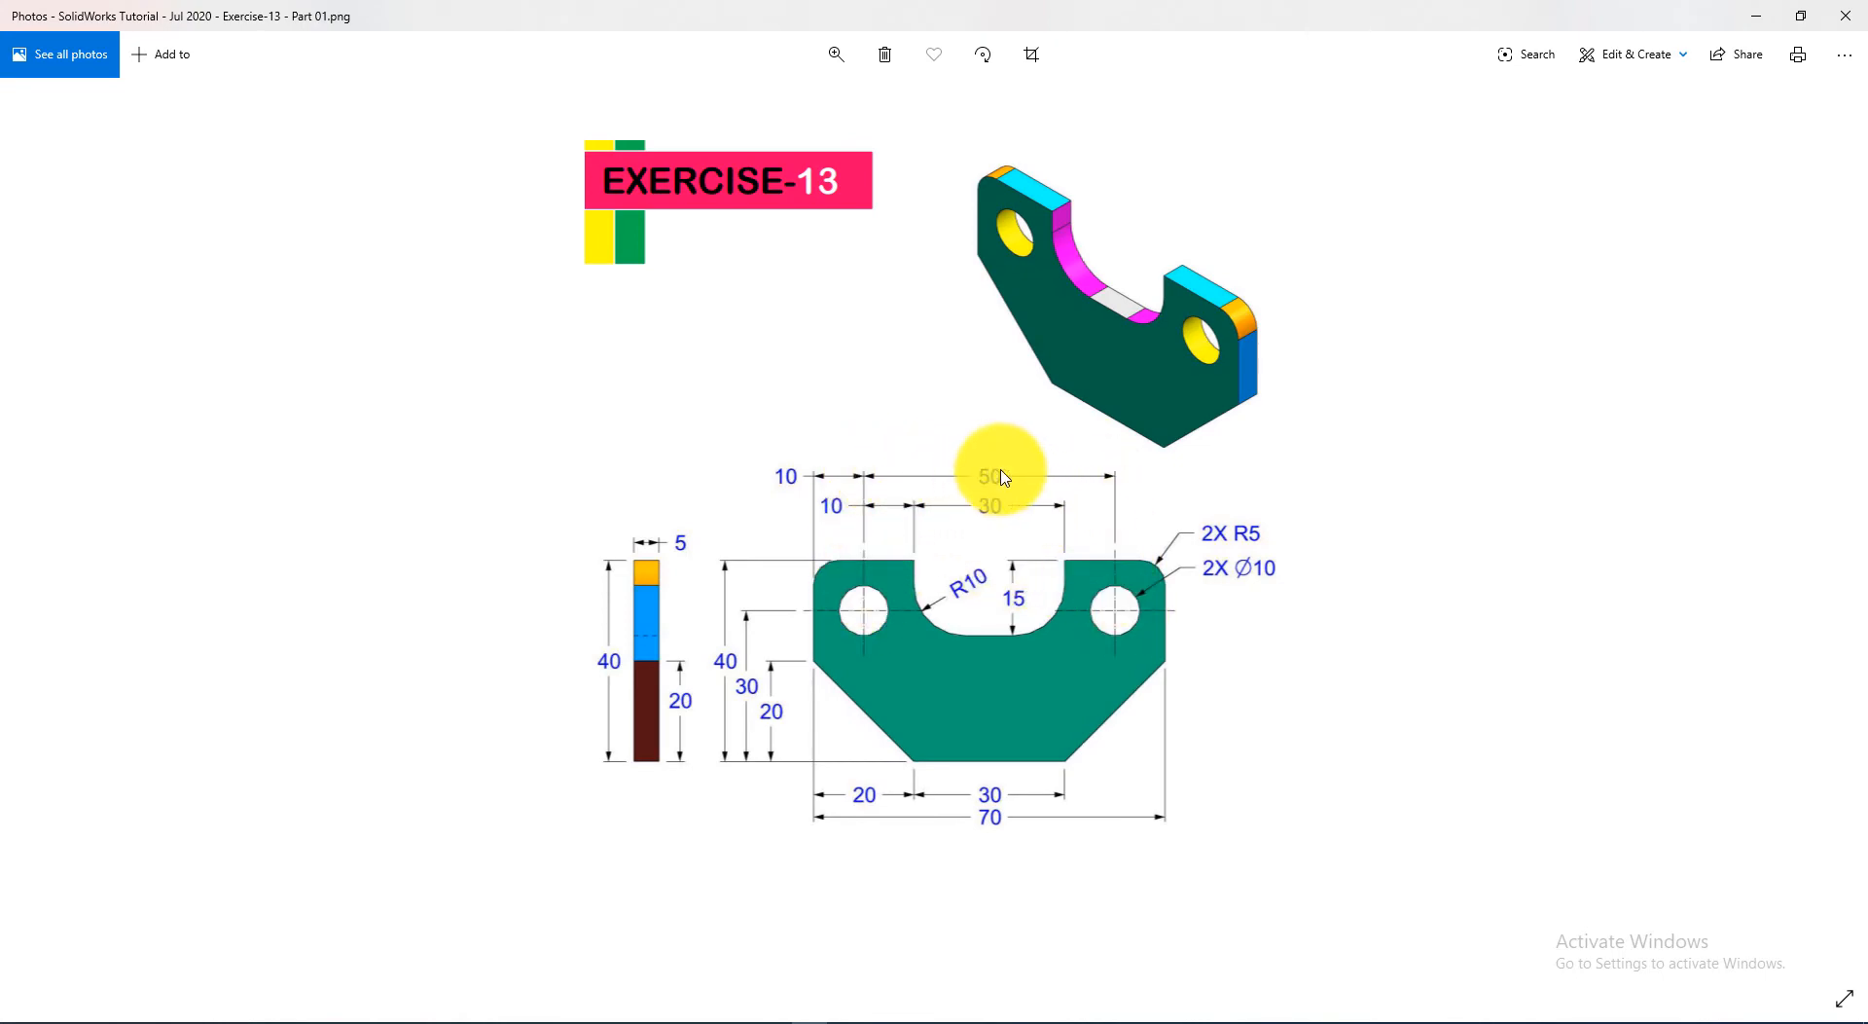
key("alt+Tab")
type("50")
key("Return")
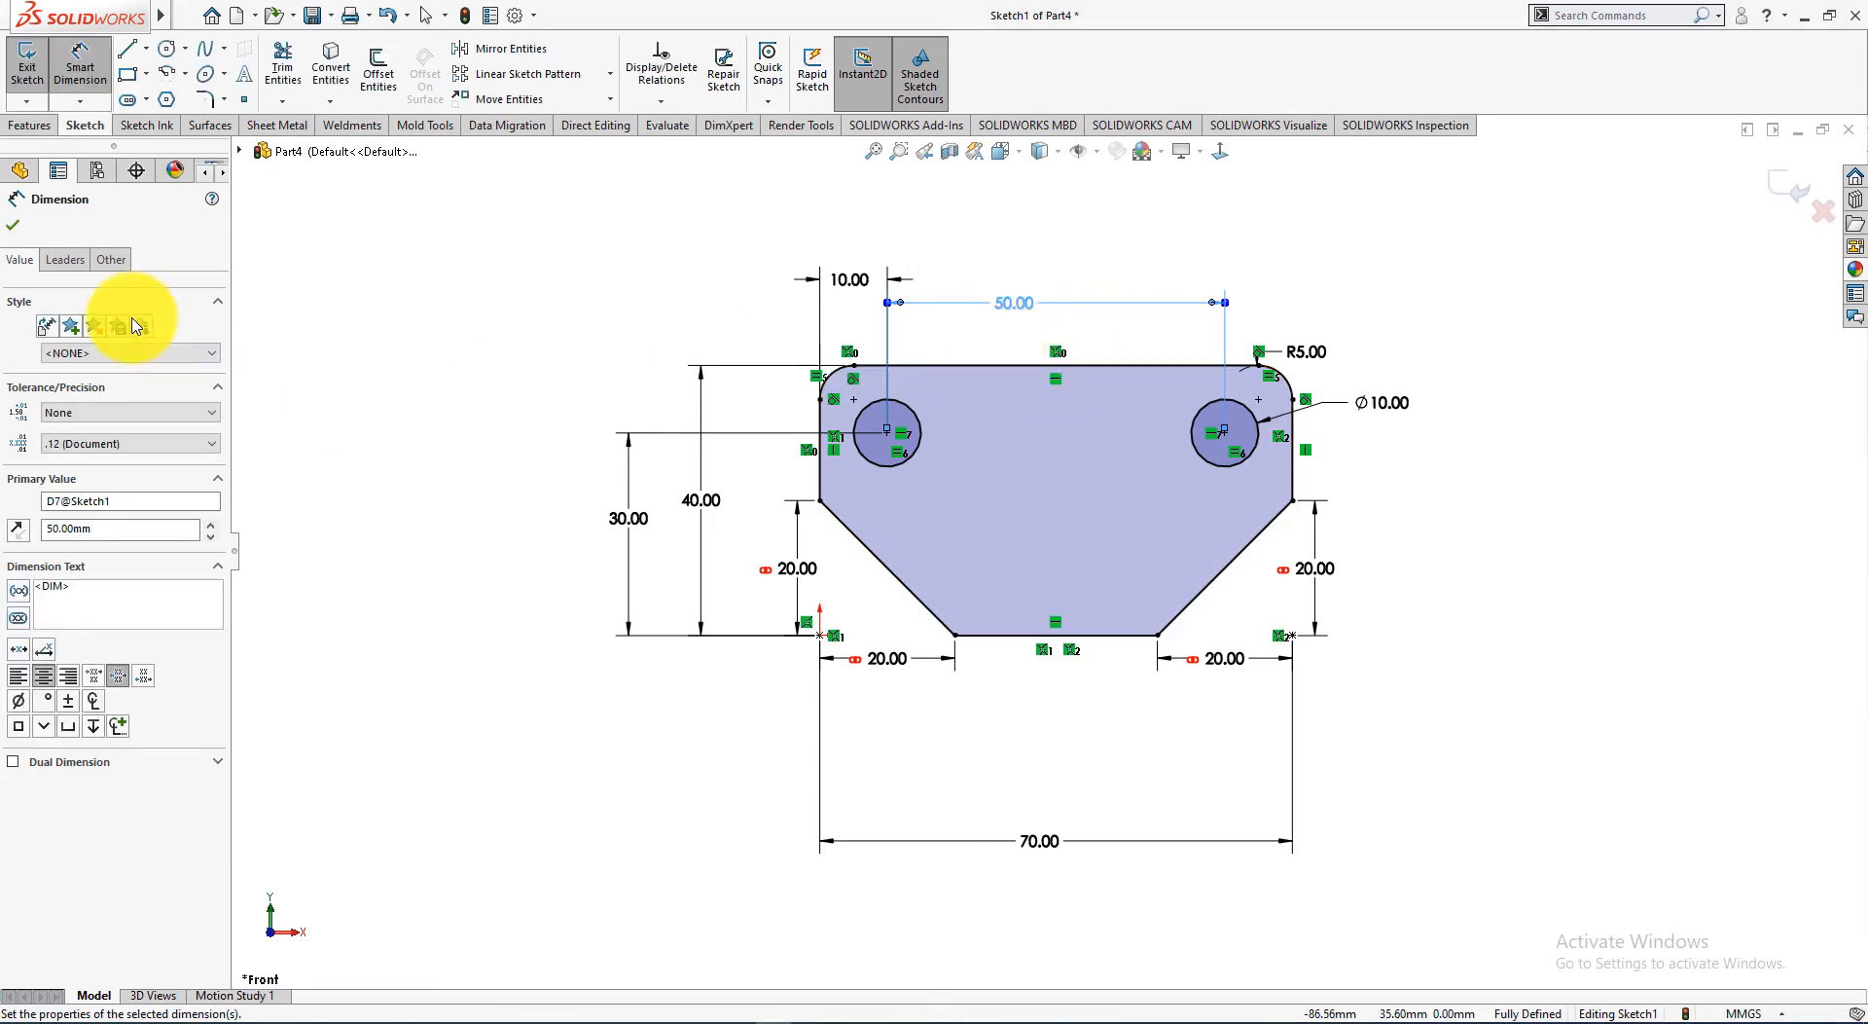
left_click(12, 225)
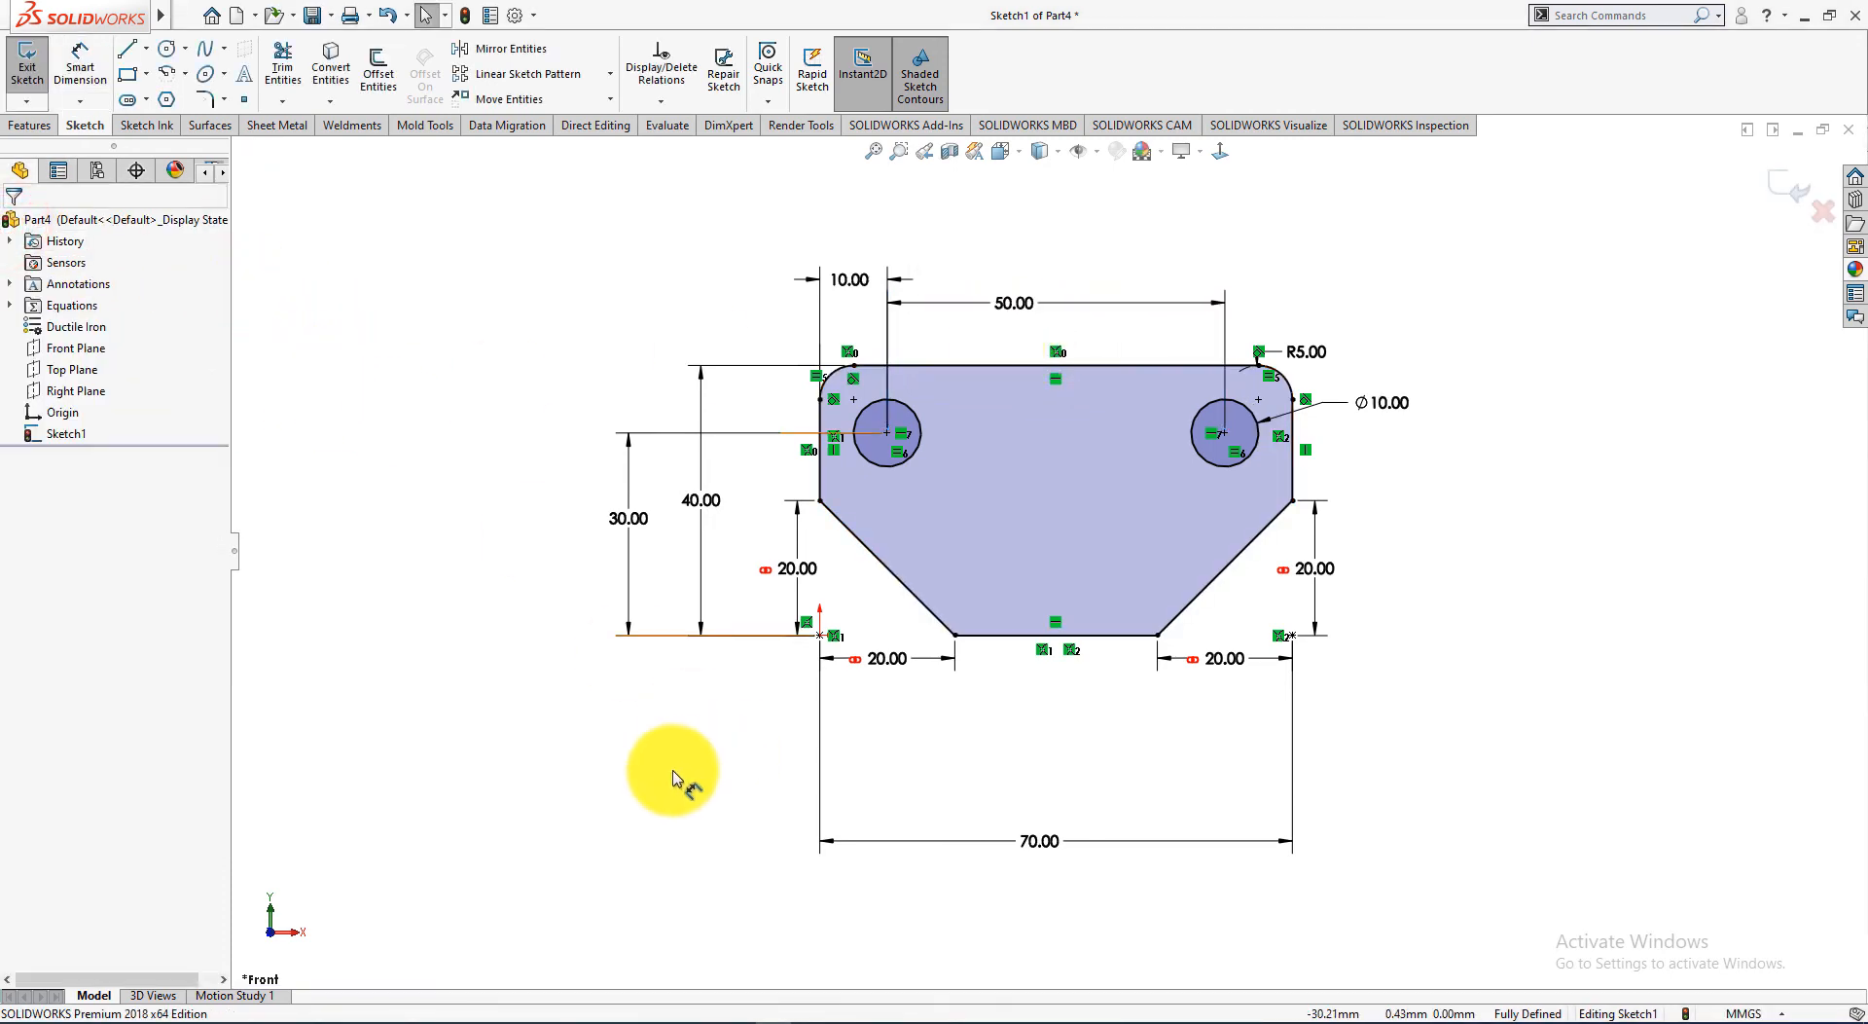
Step: Check the exercise drawing and sketch a corner rectangle about 24 by 12 mm, extending down from the plate's upper edge between the holes
key("alt+Tab")
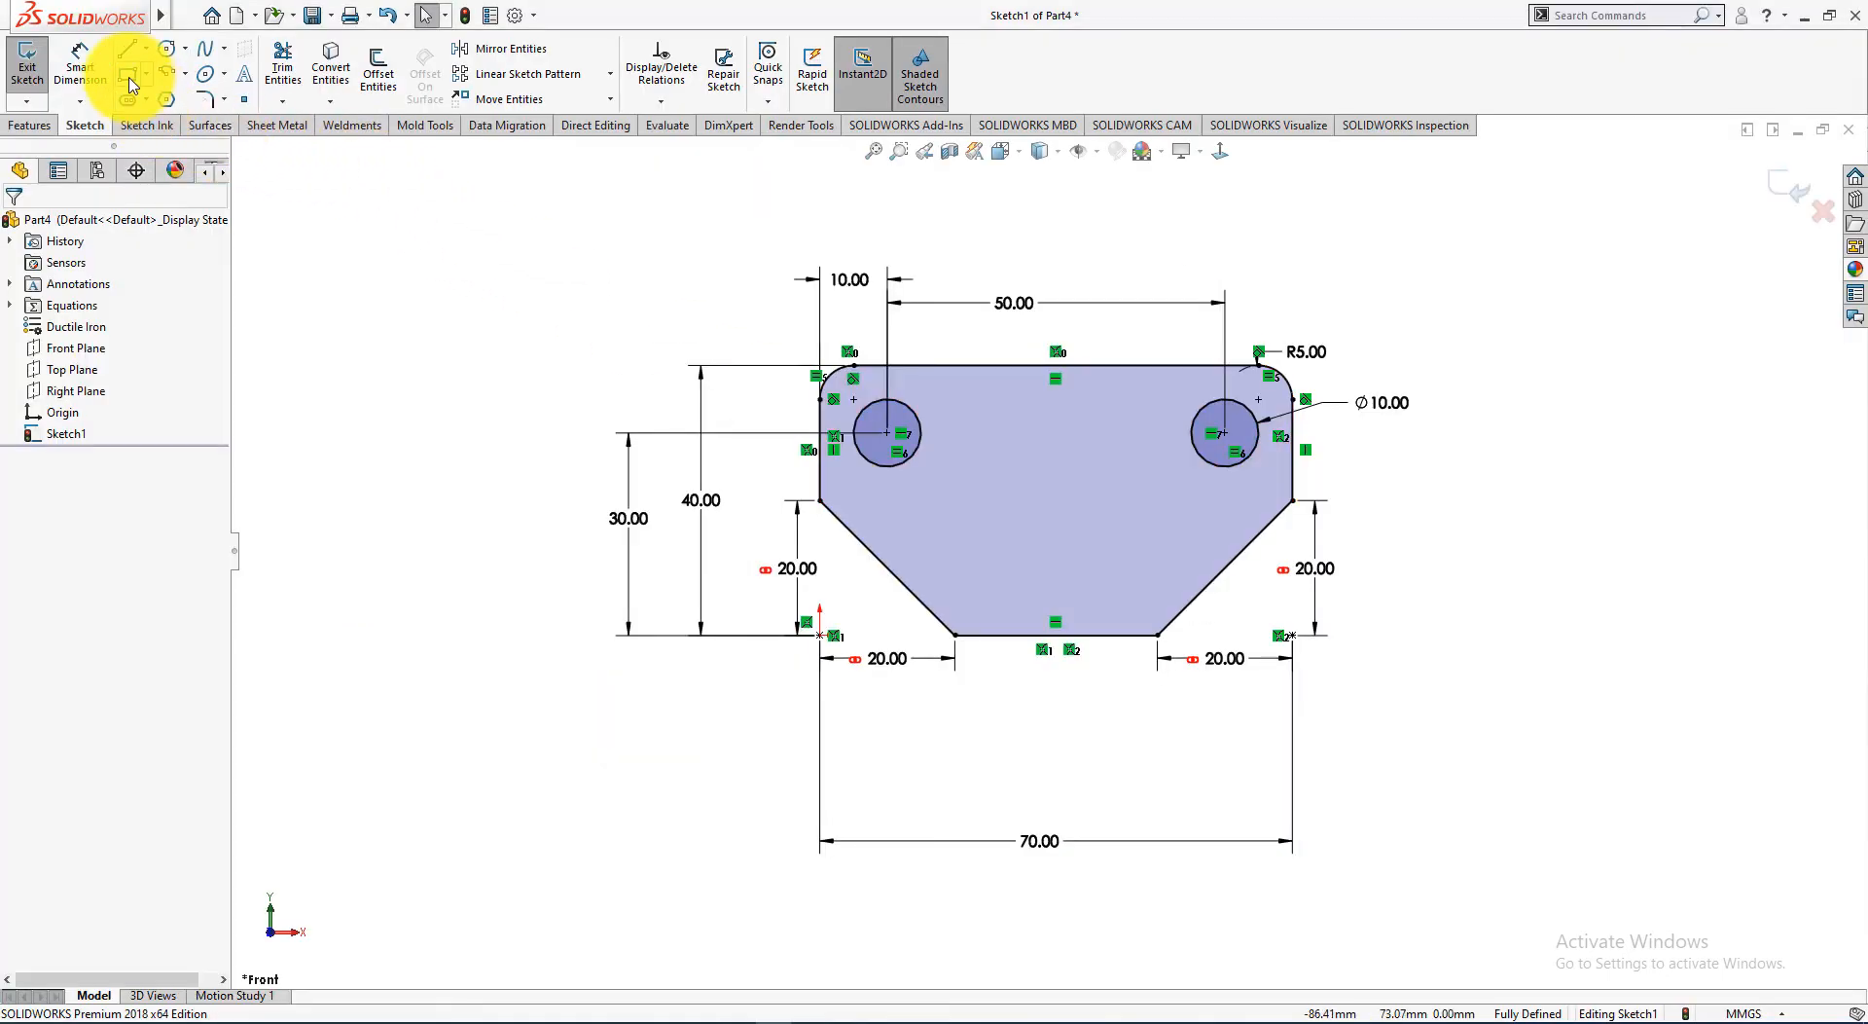
left_click(130, 74)
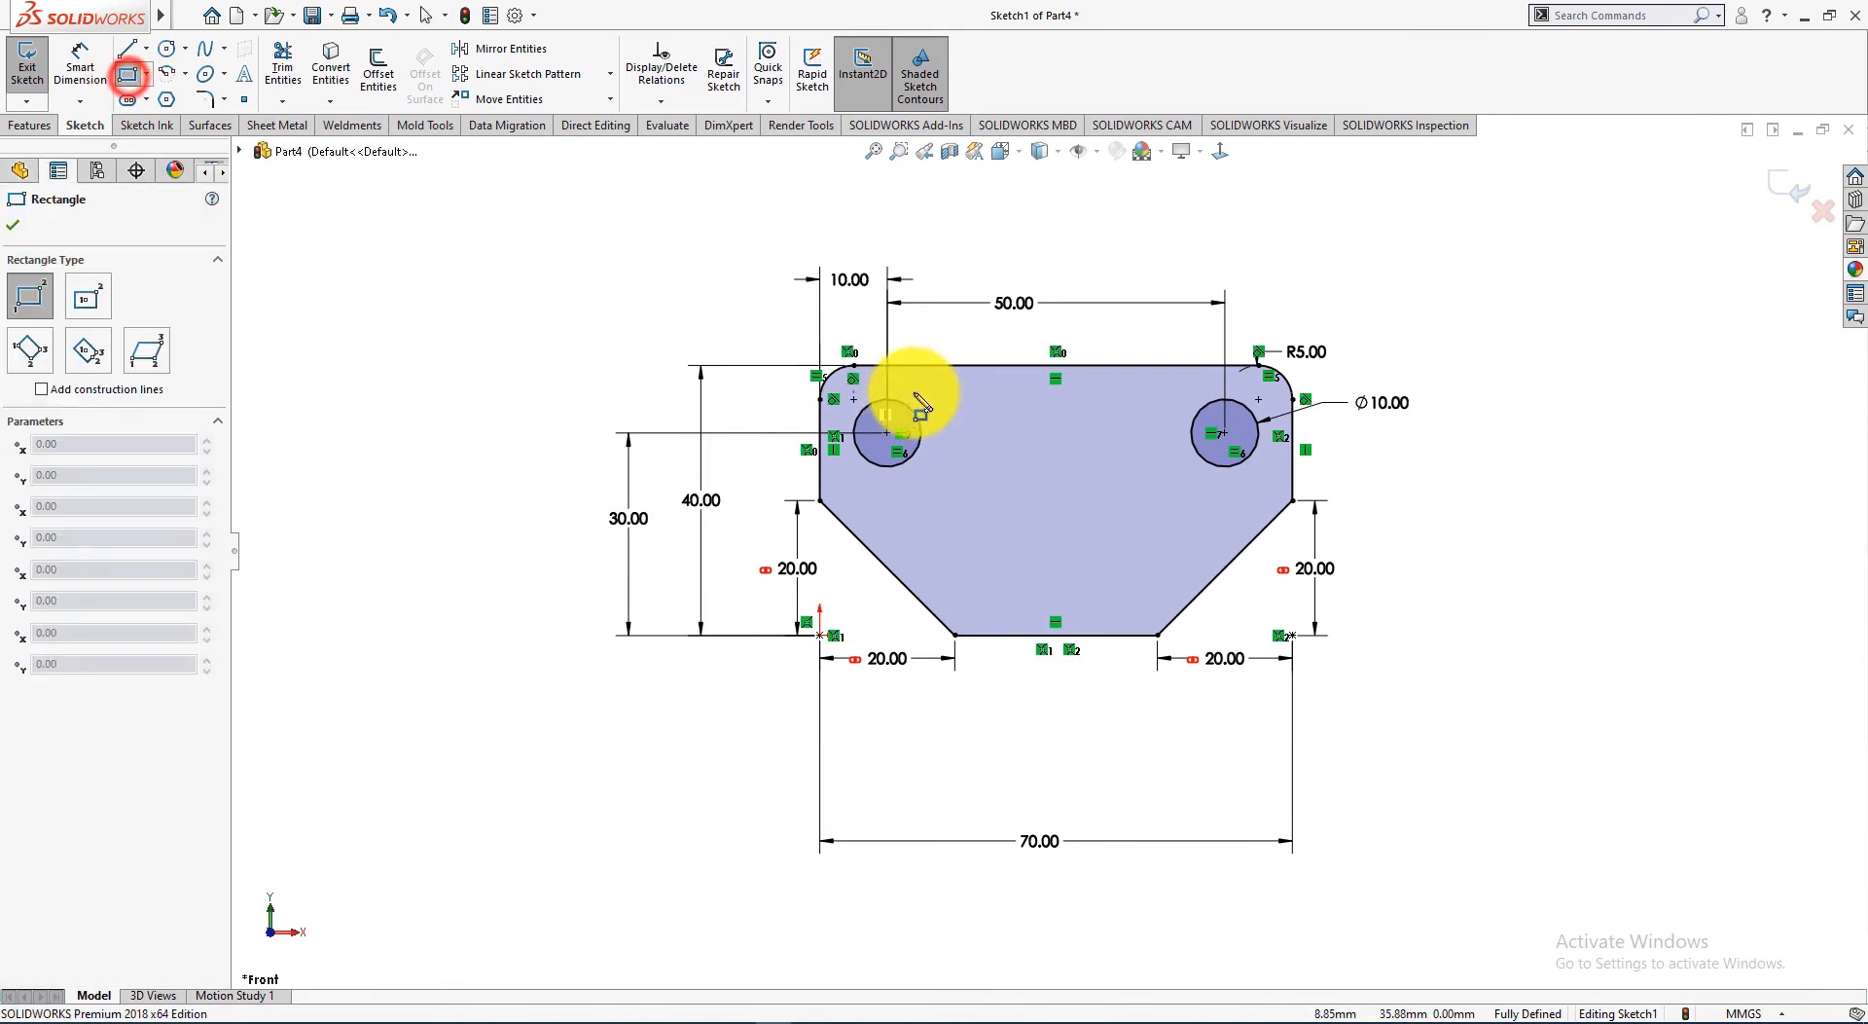
left_click(978, 366)
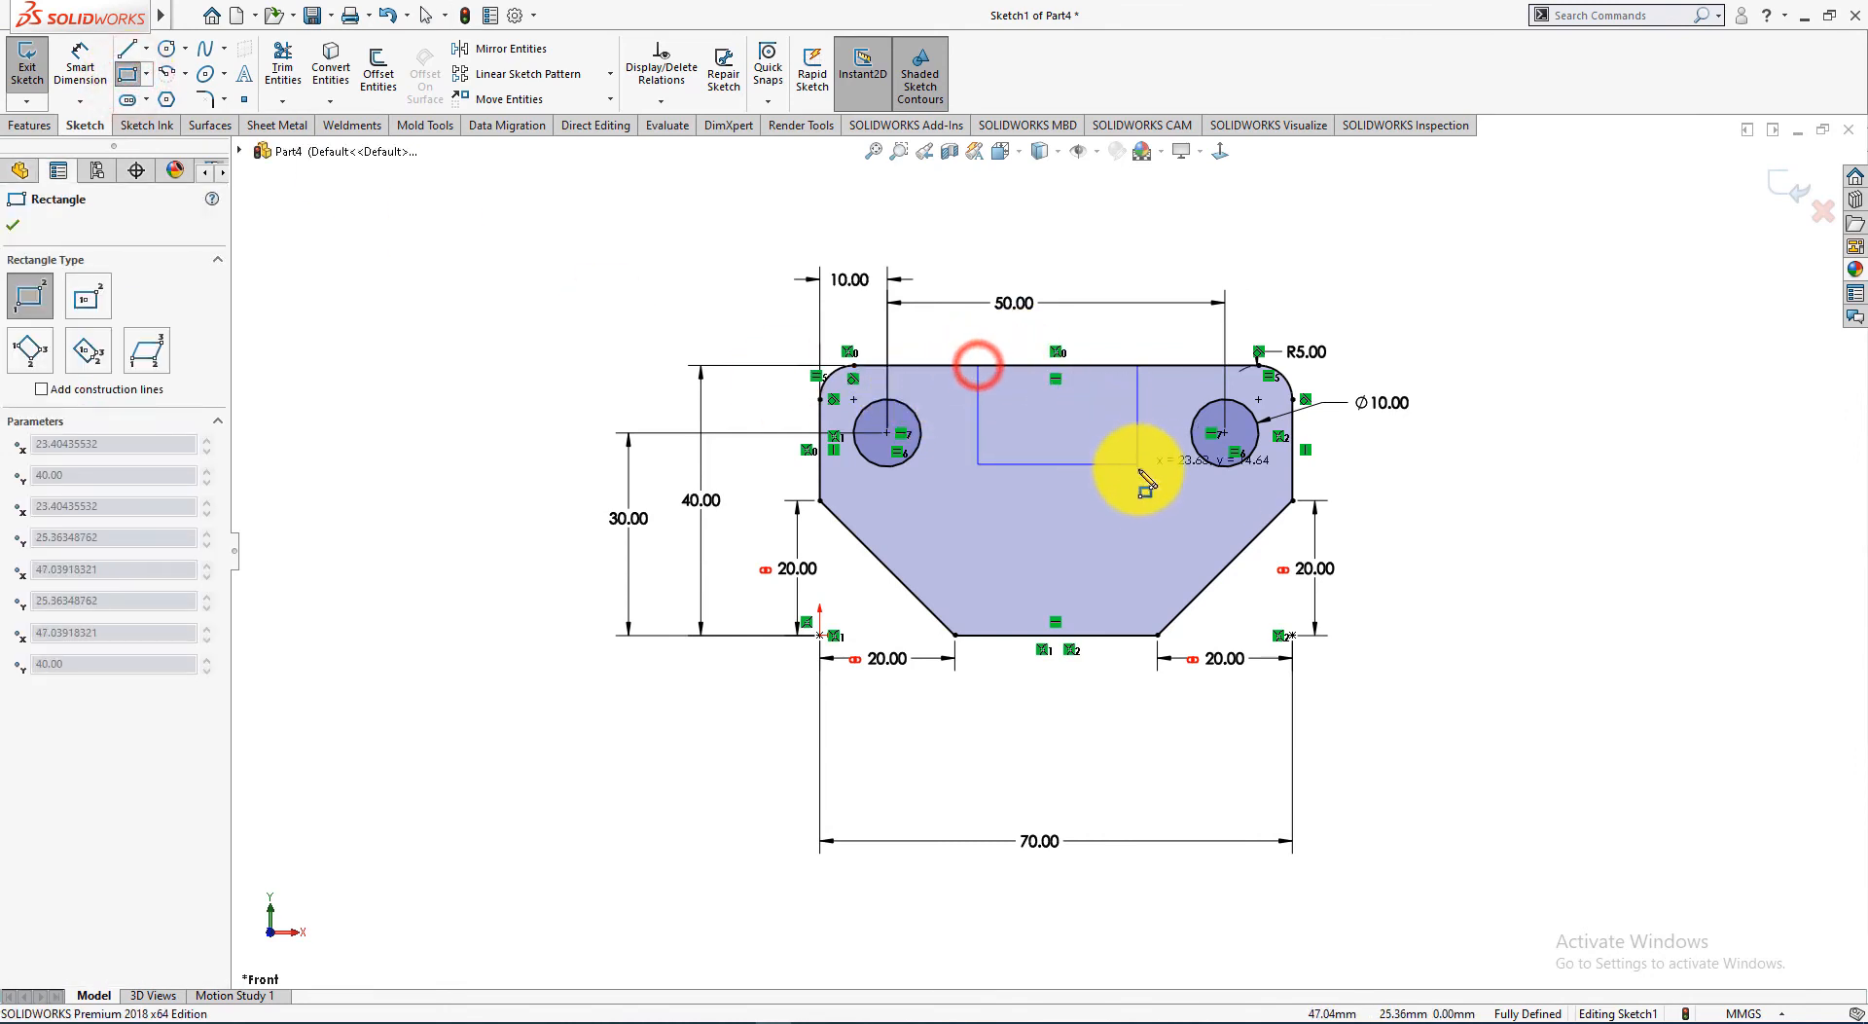
left_click(1139, 448)
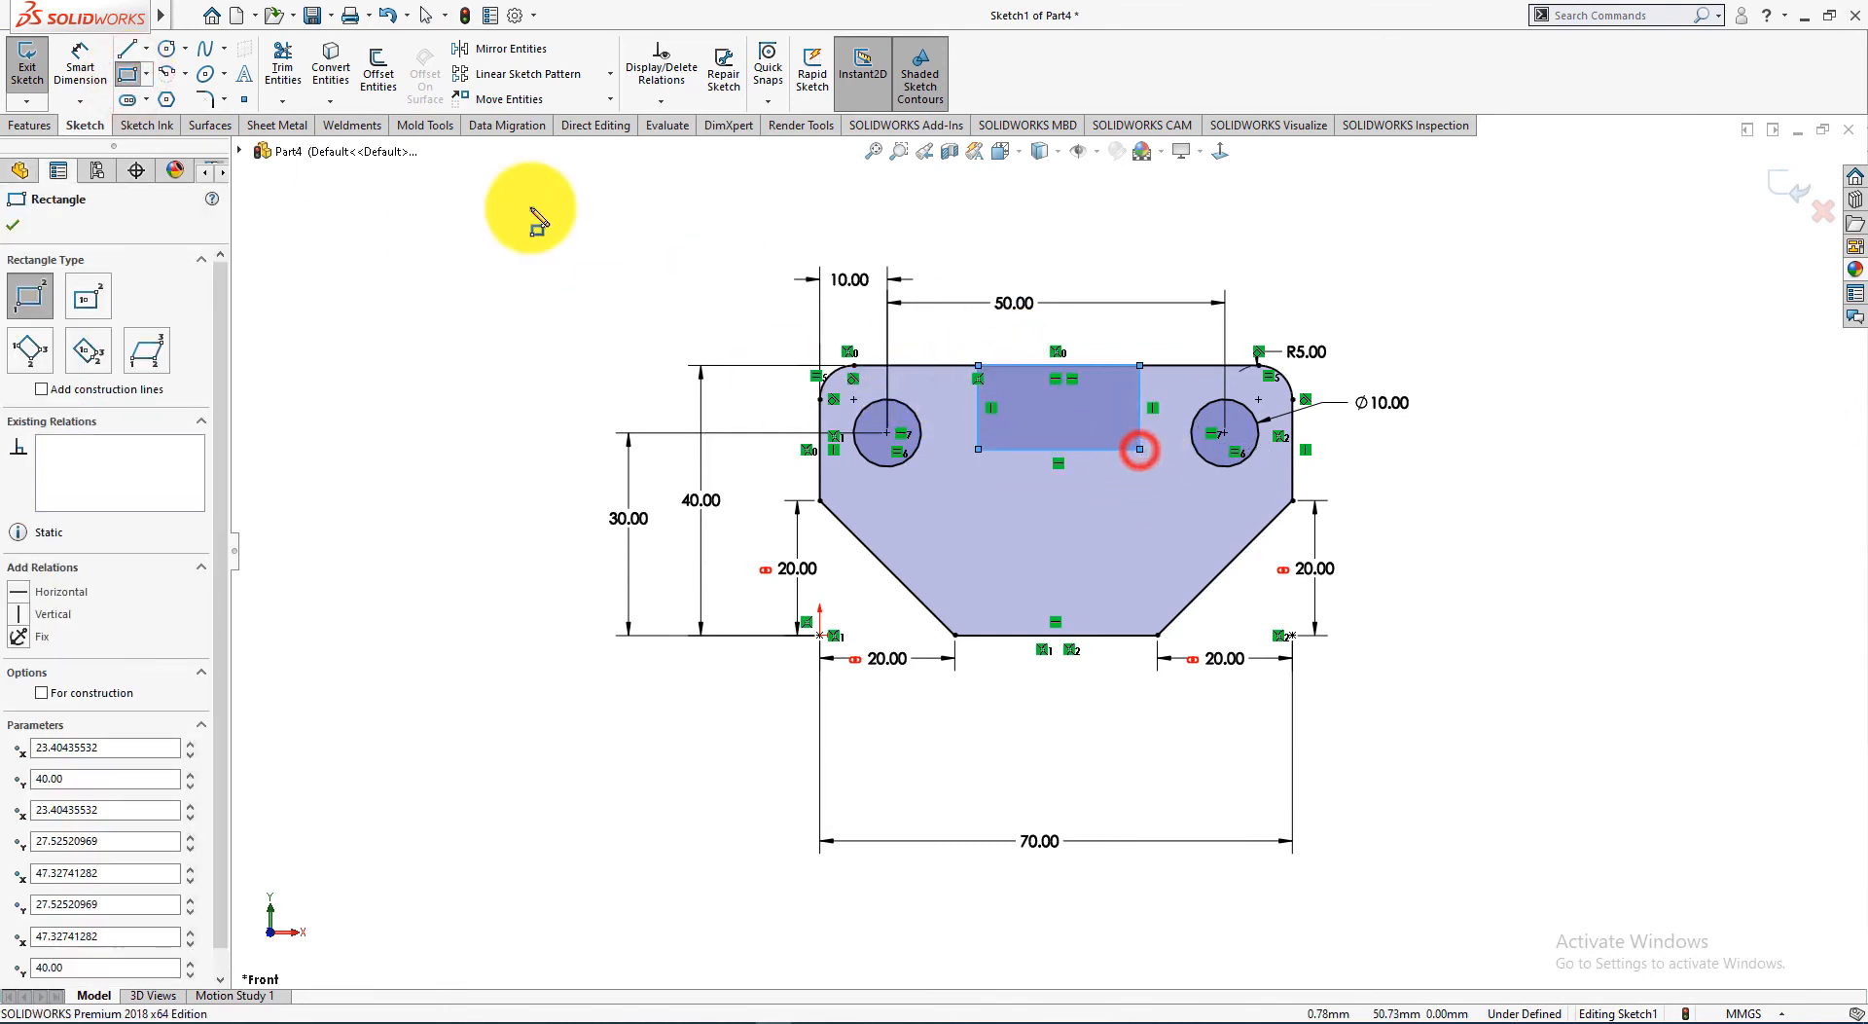
Step: Dimension the rectangle between the holes to 30 mm wide and 15 mm high
left_click(80, 68)
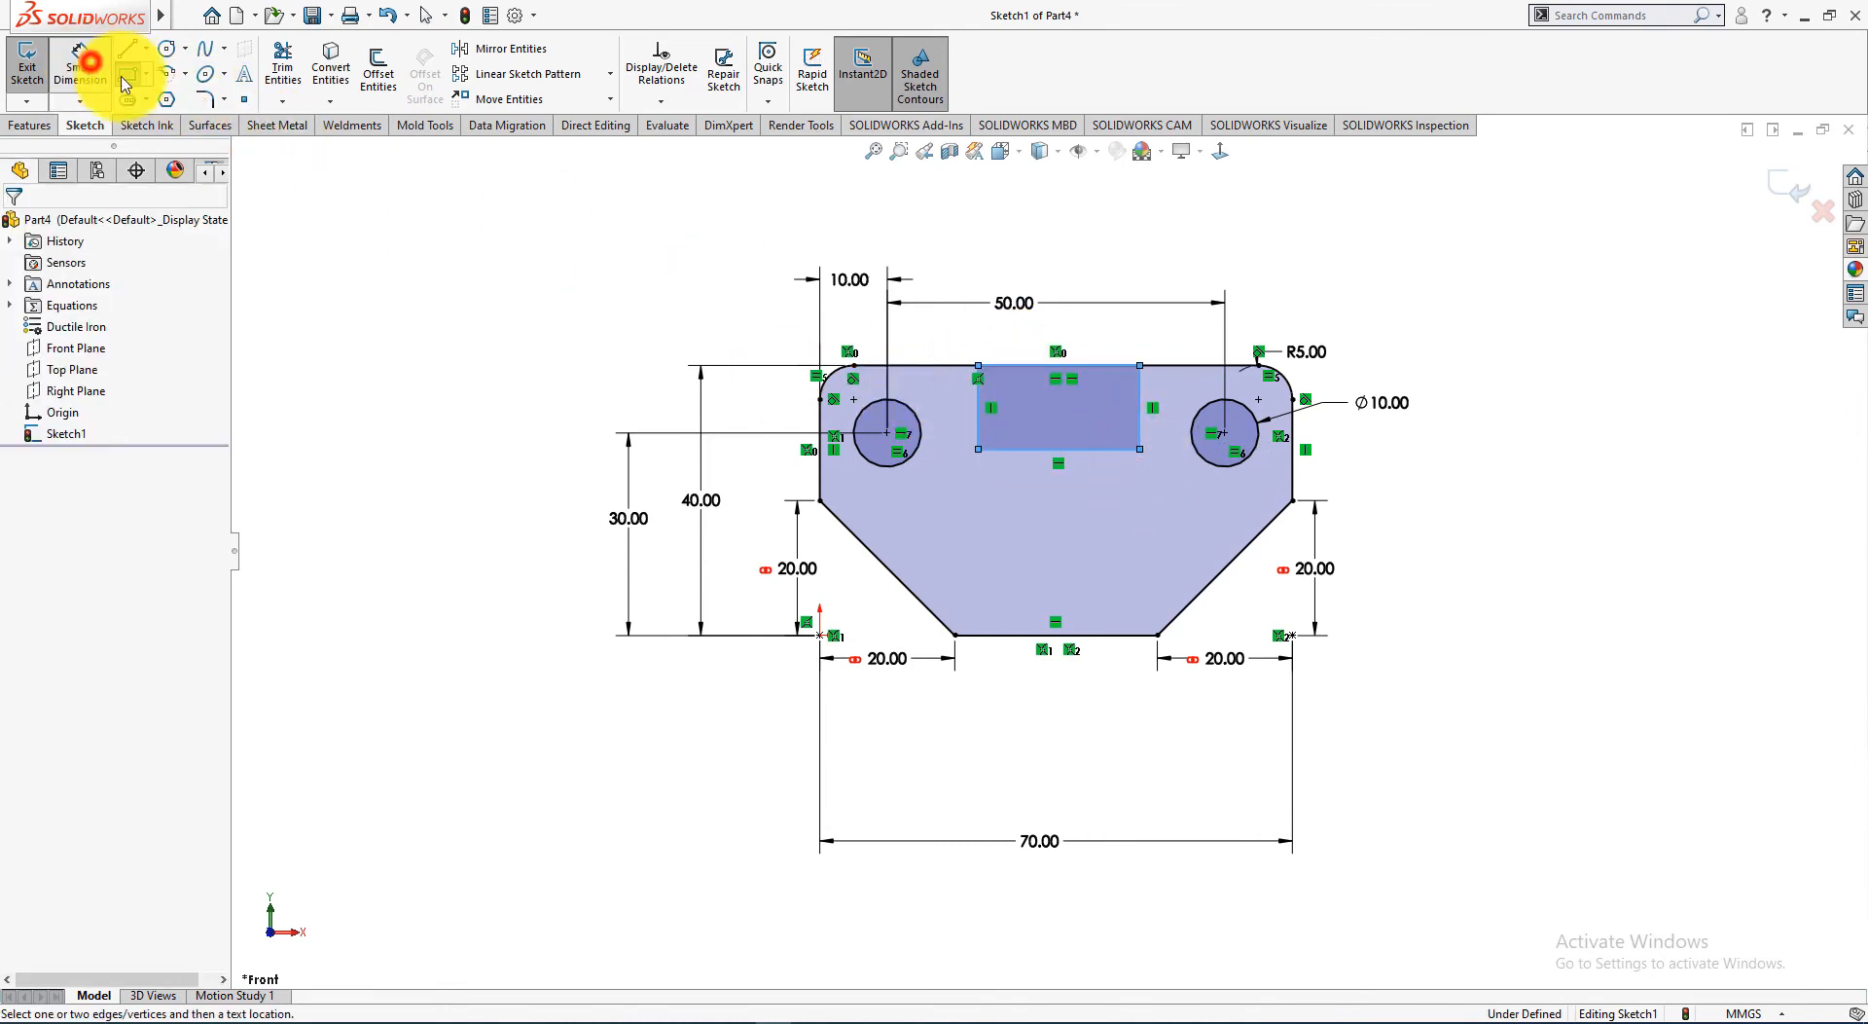
left_click(1022, 448)
left_click(1056, 501)
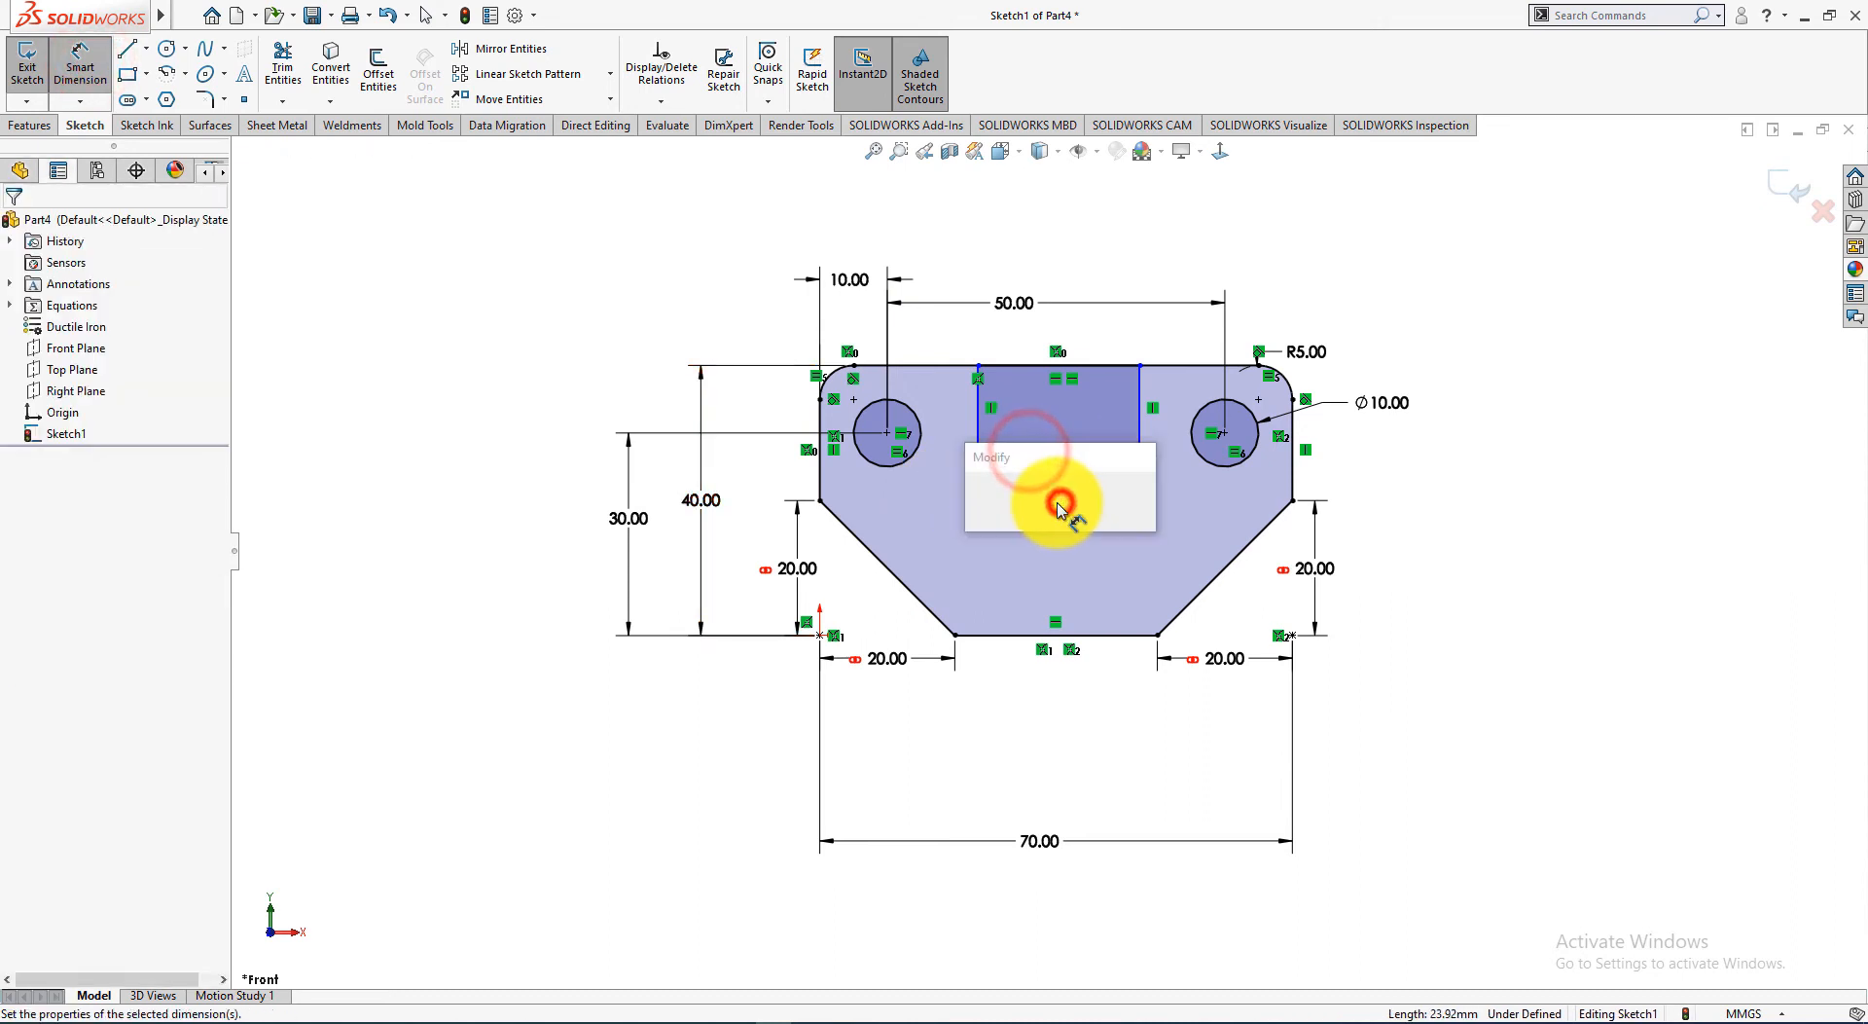
type("30")
key("Return")
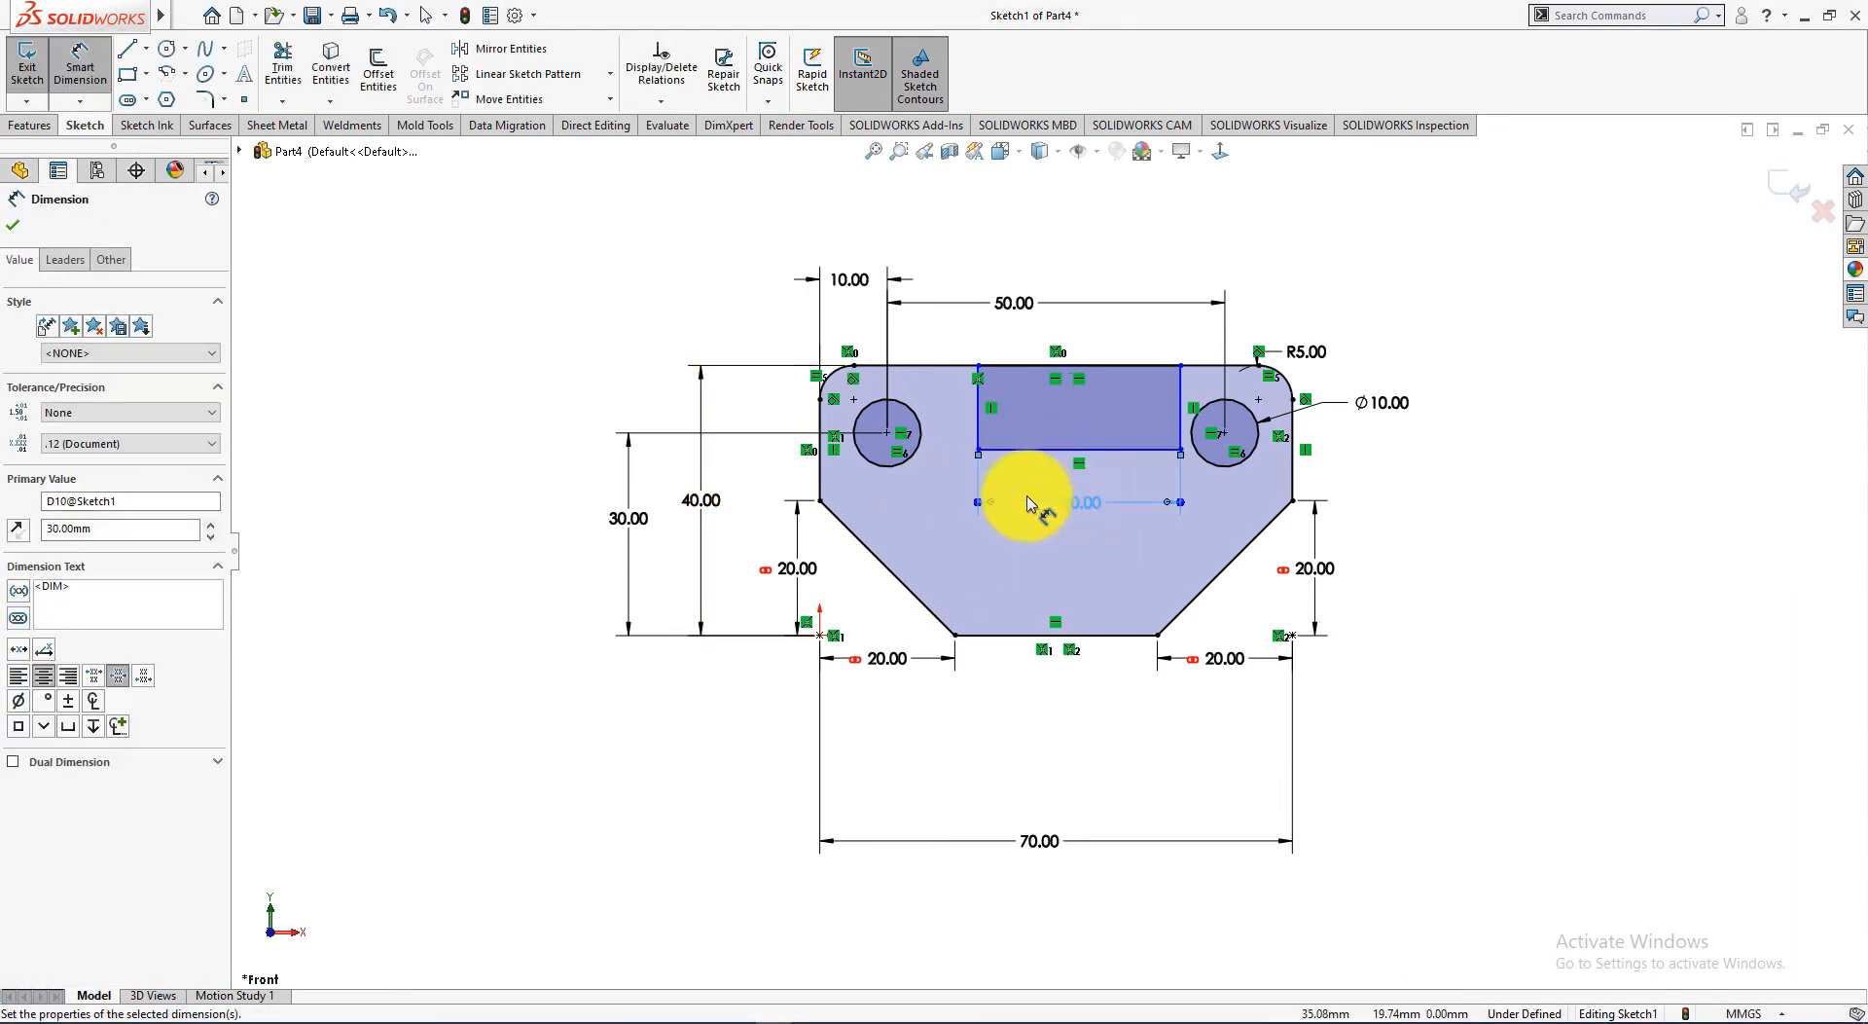
left_click(978, 432)
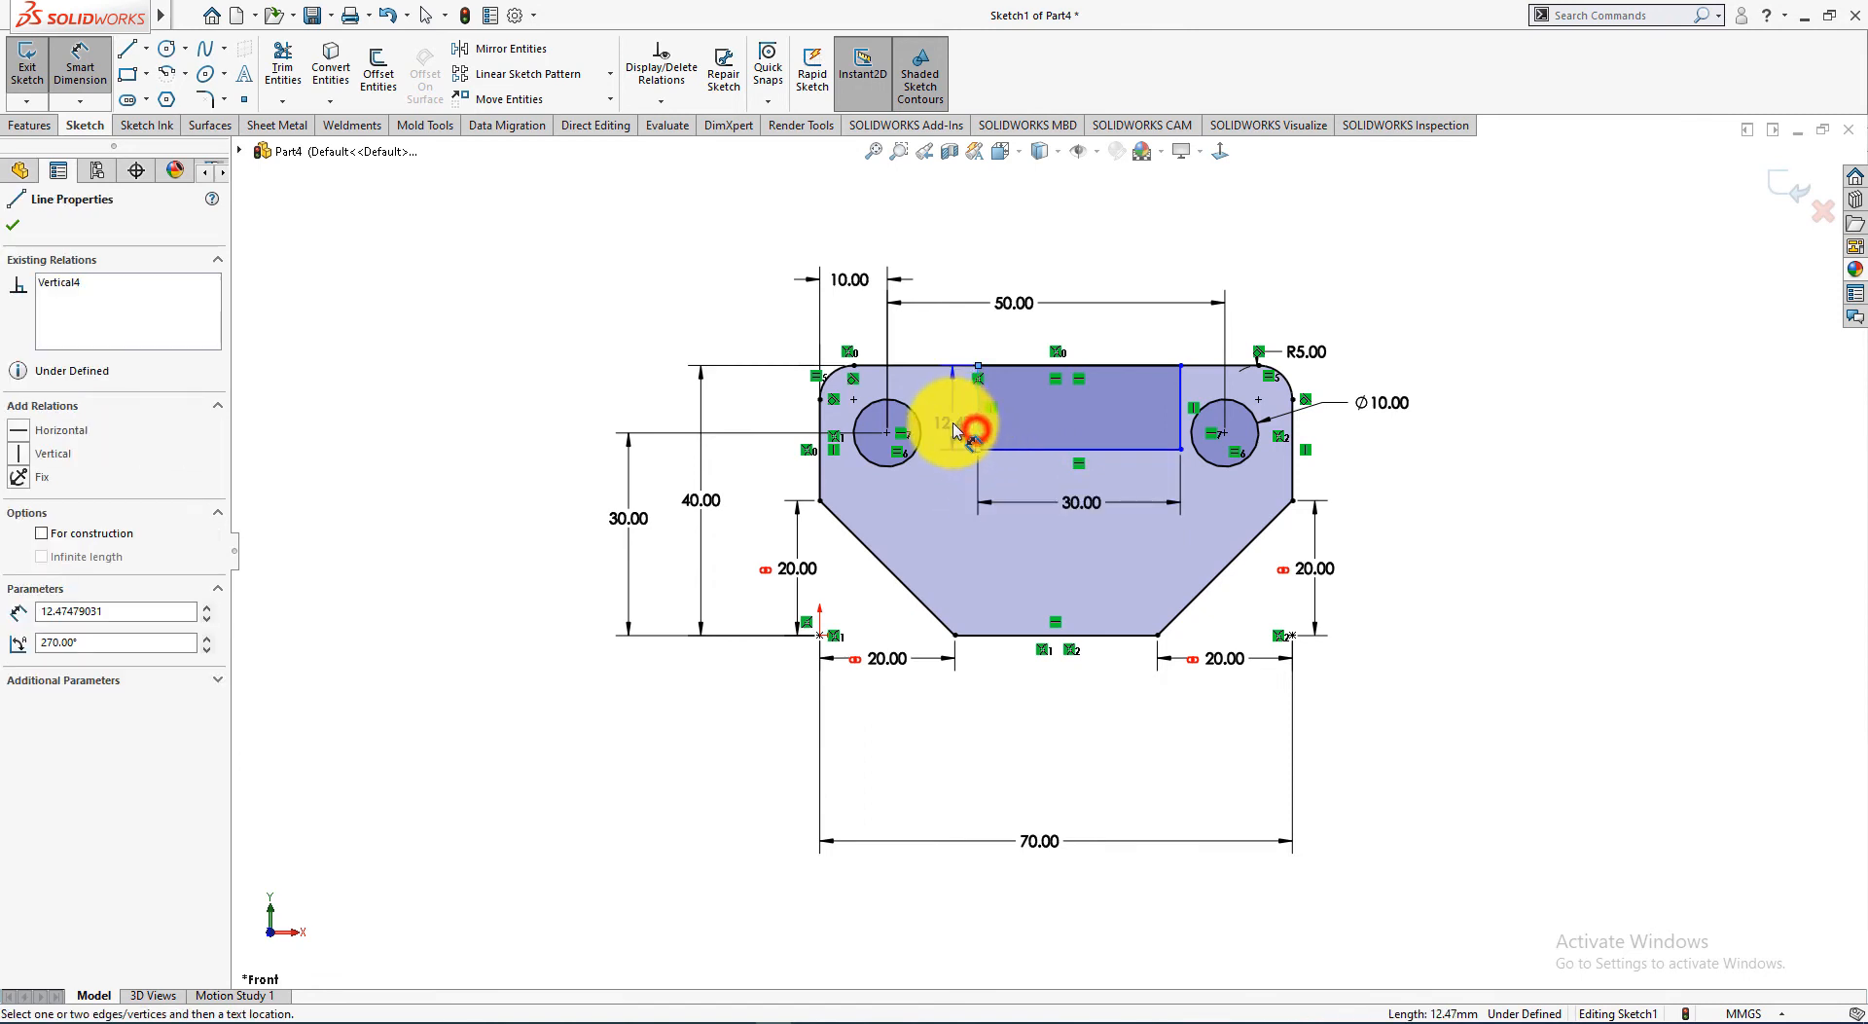
left_click(1082, 415)
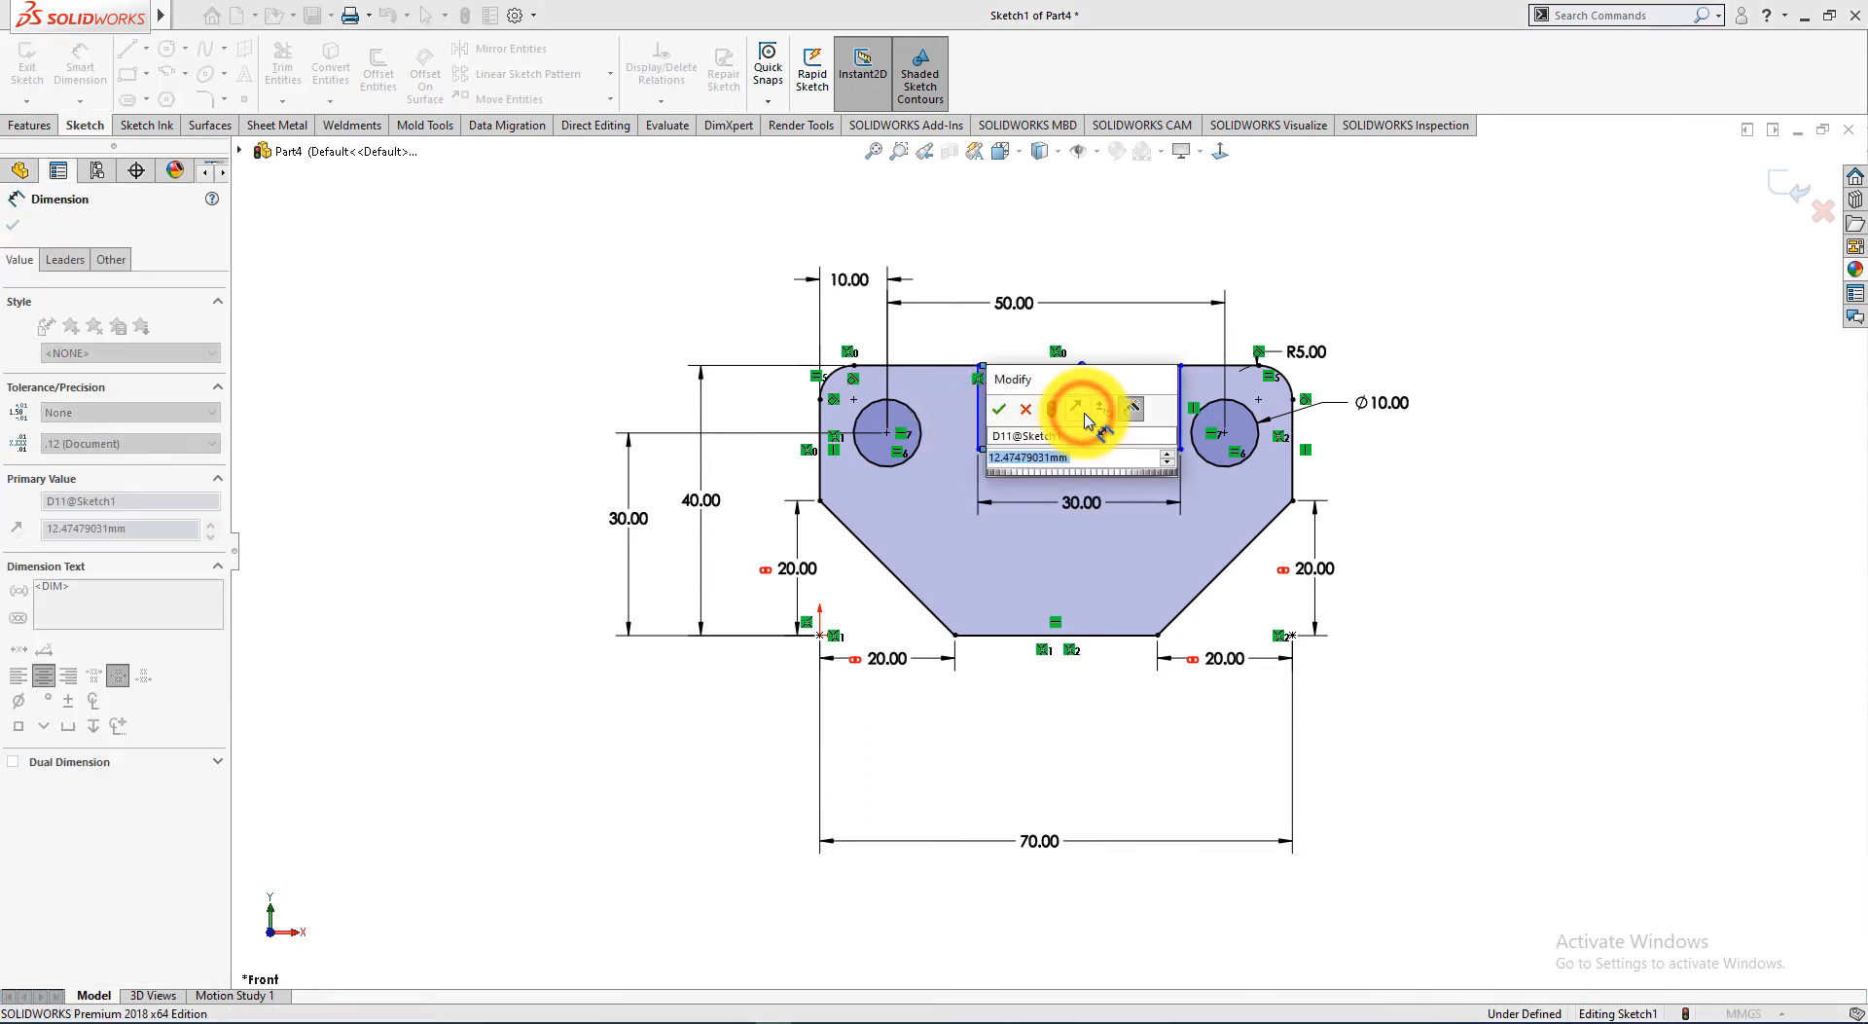
type("15")
key("Return")
Step: Dimension the rectangle's left edge 10 mm from the left hole's centre, consulting the exercise drawing for the distance
key("alt+Tab")
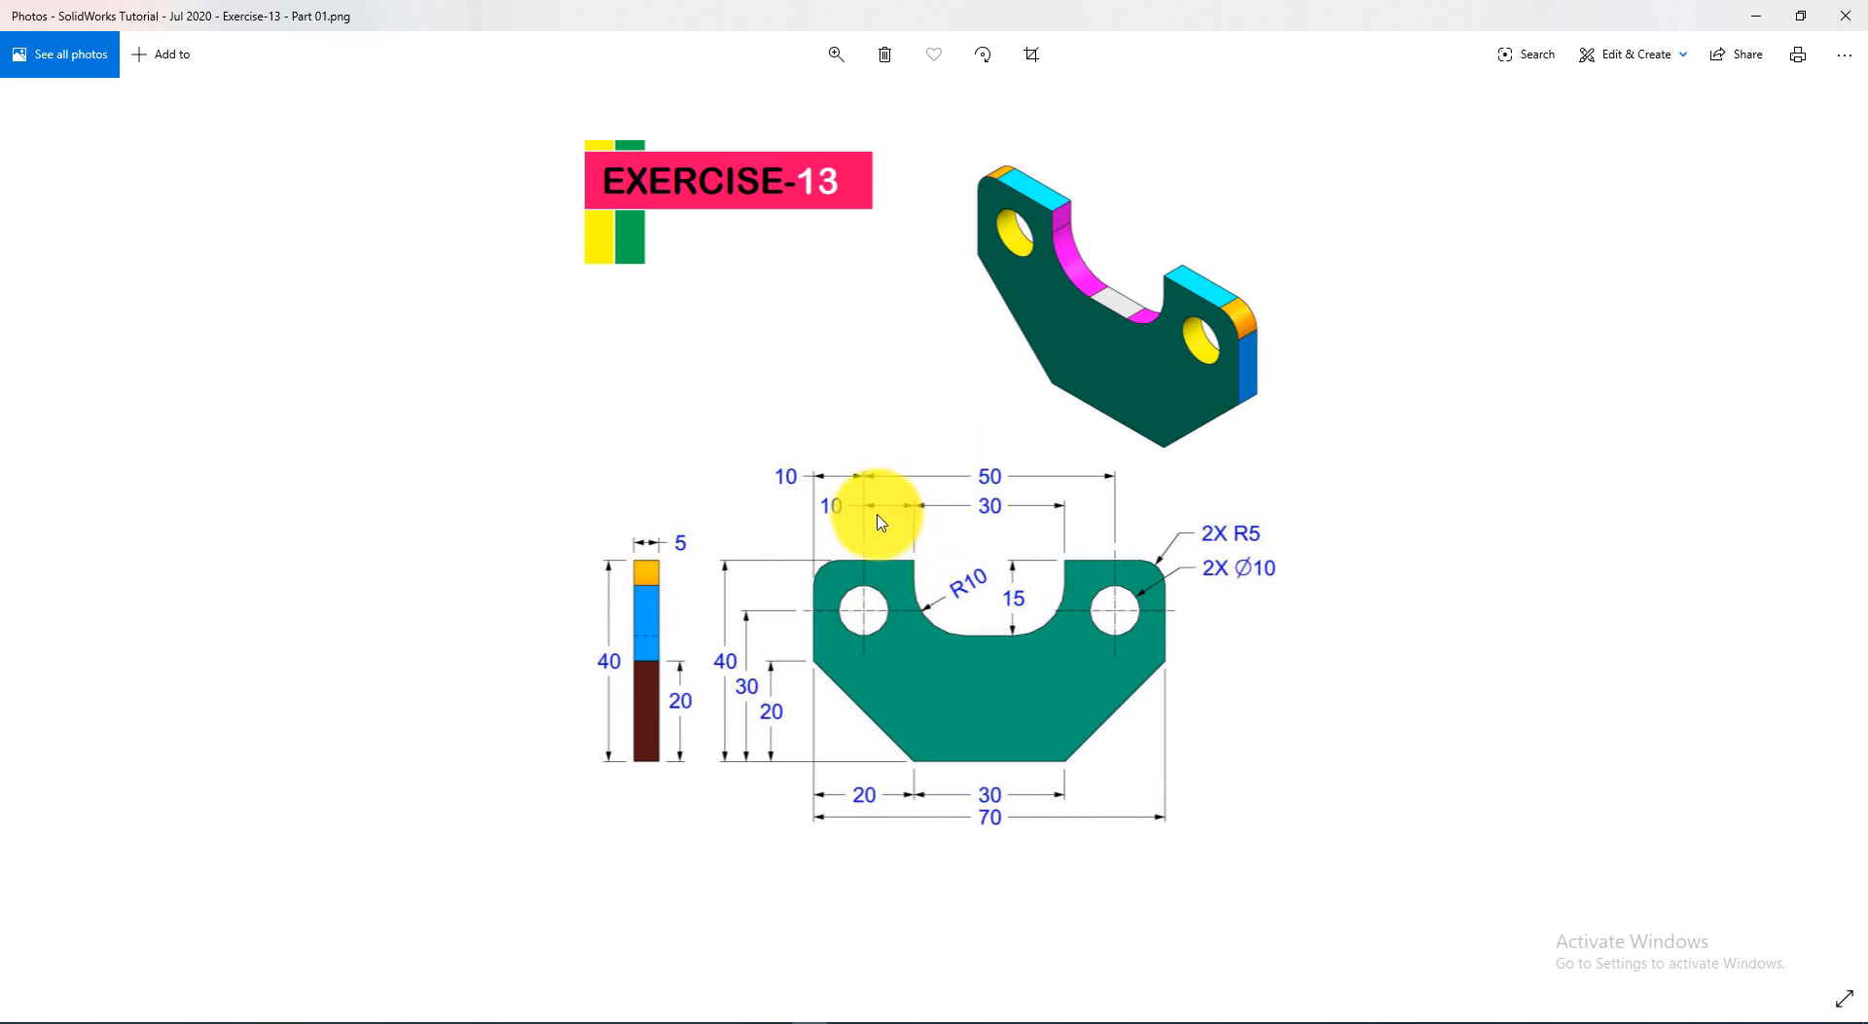
key("alt+Tab")
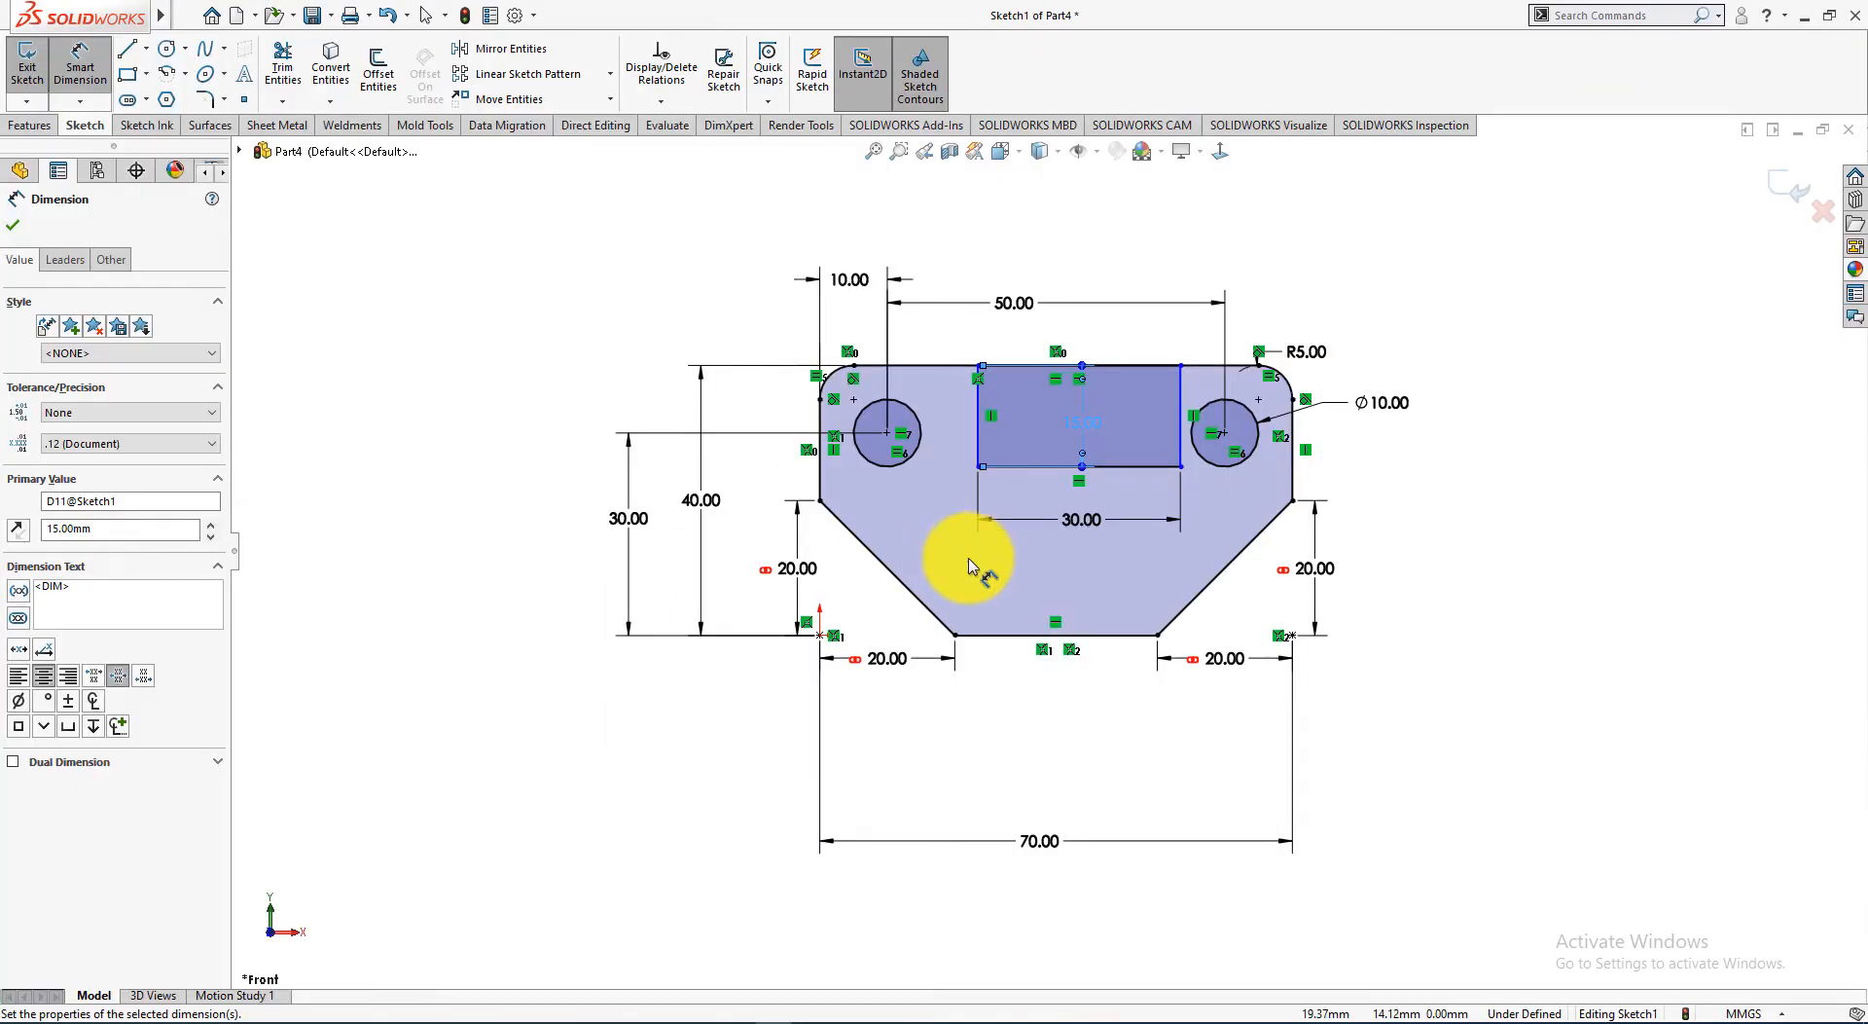
left_click(886, 433)
left_click(977, 437)
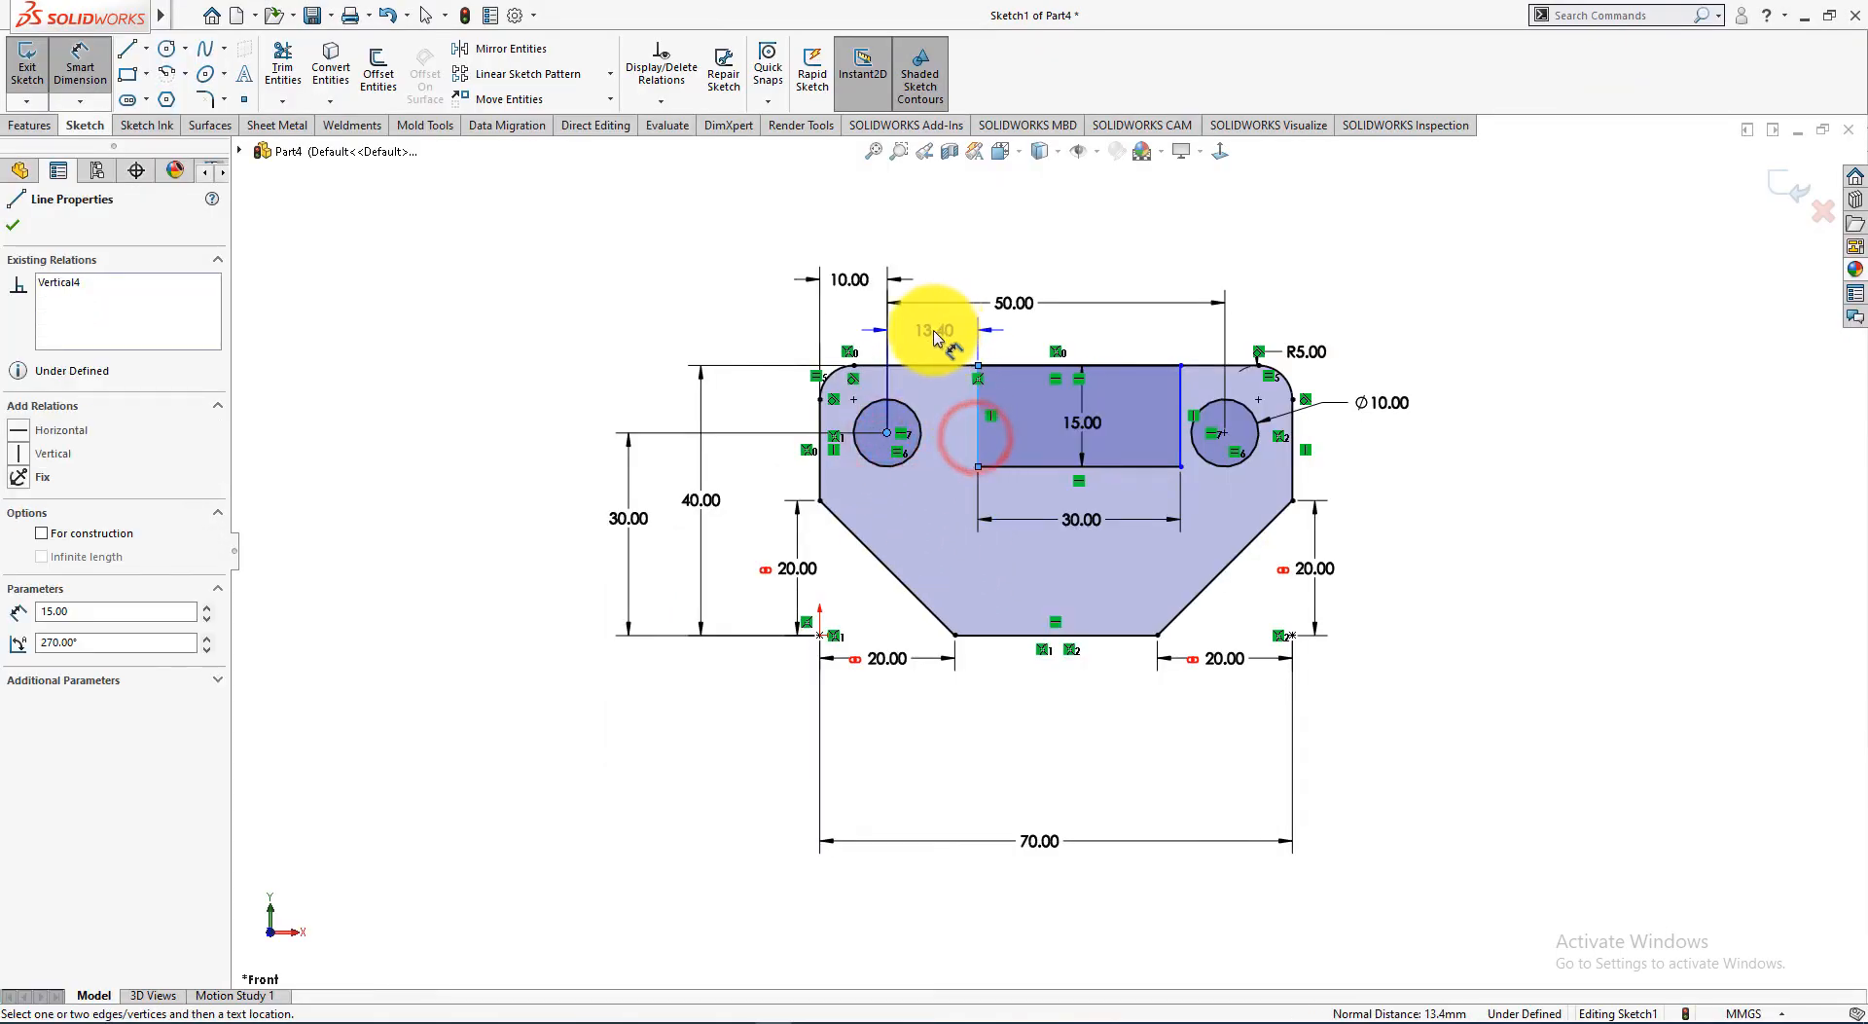
left_click(932, 335)
type("10")
key("Return")
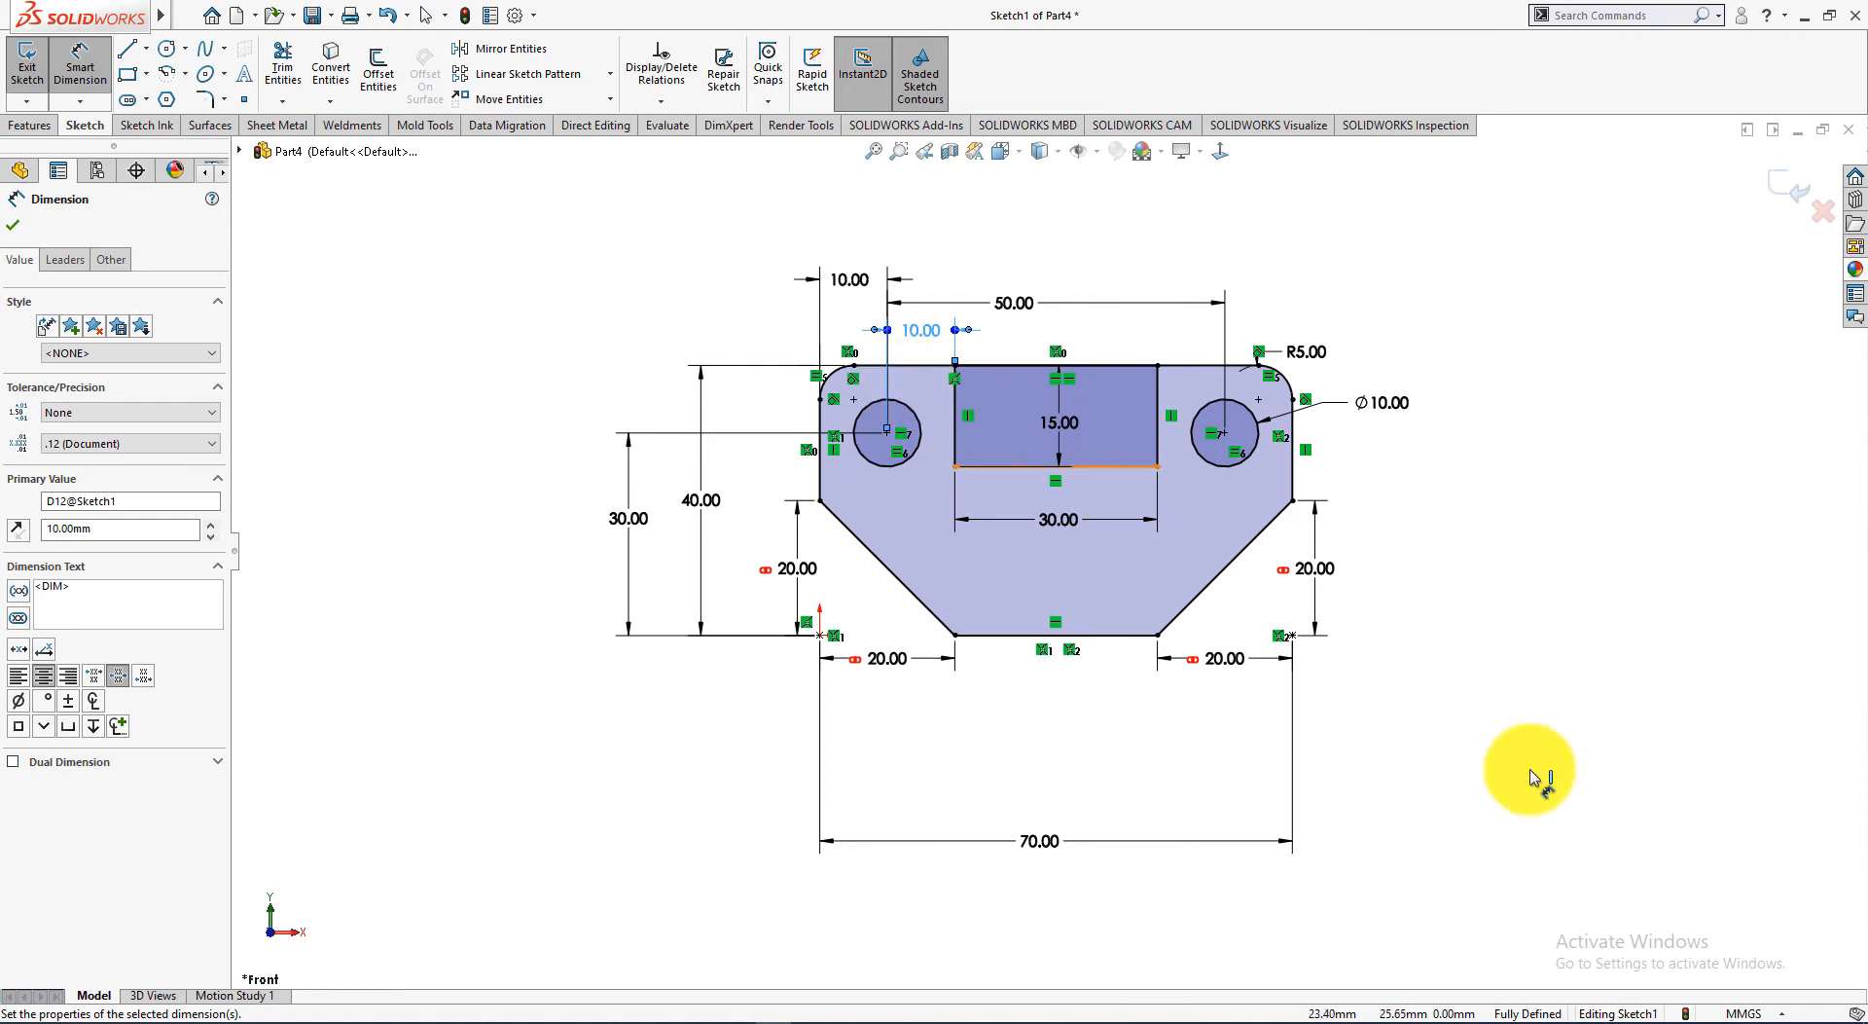
left_click(9, 227)
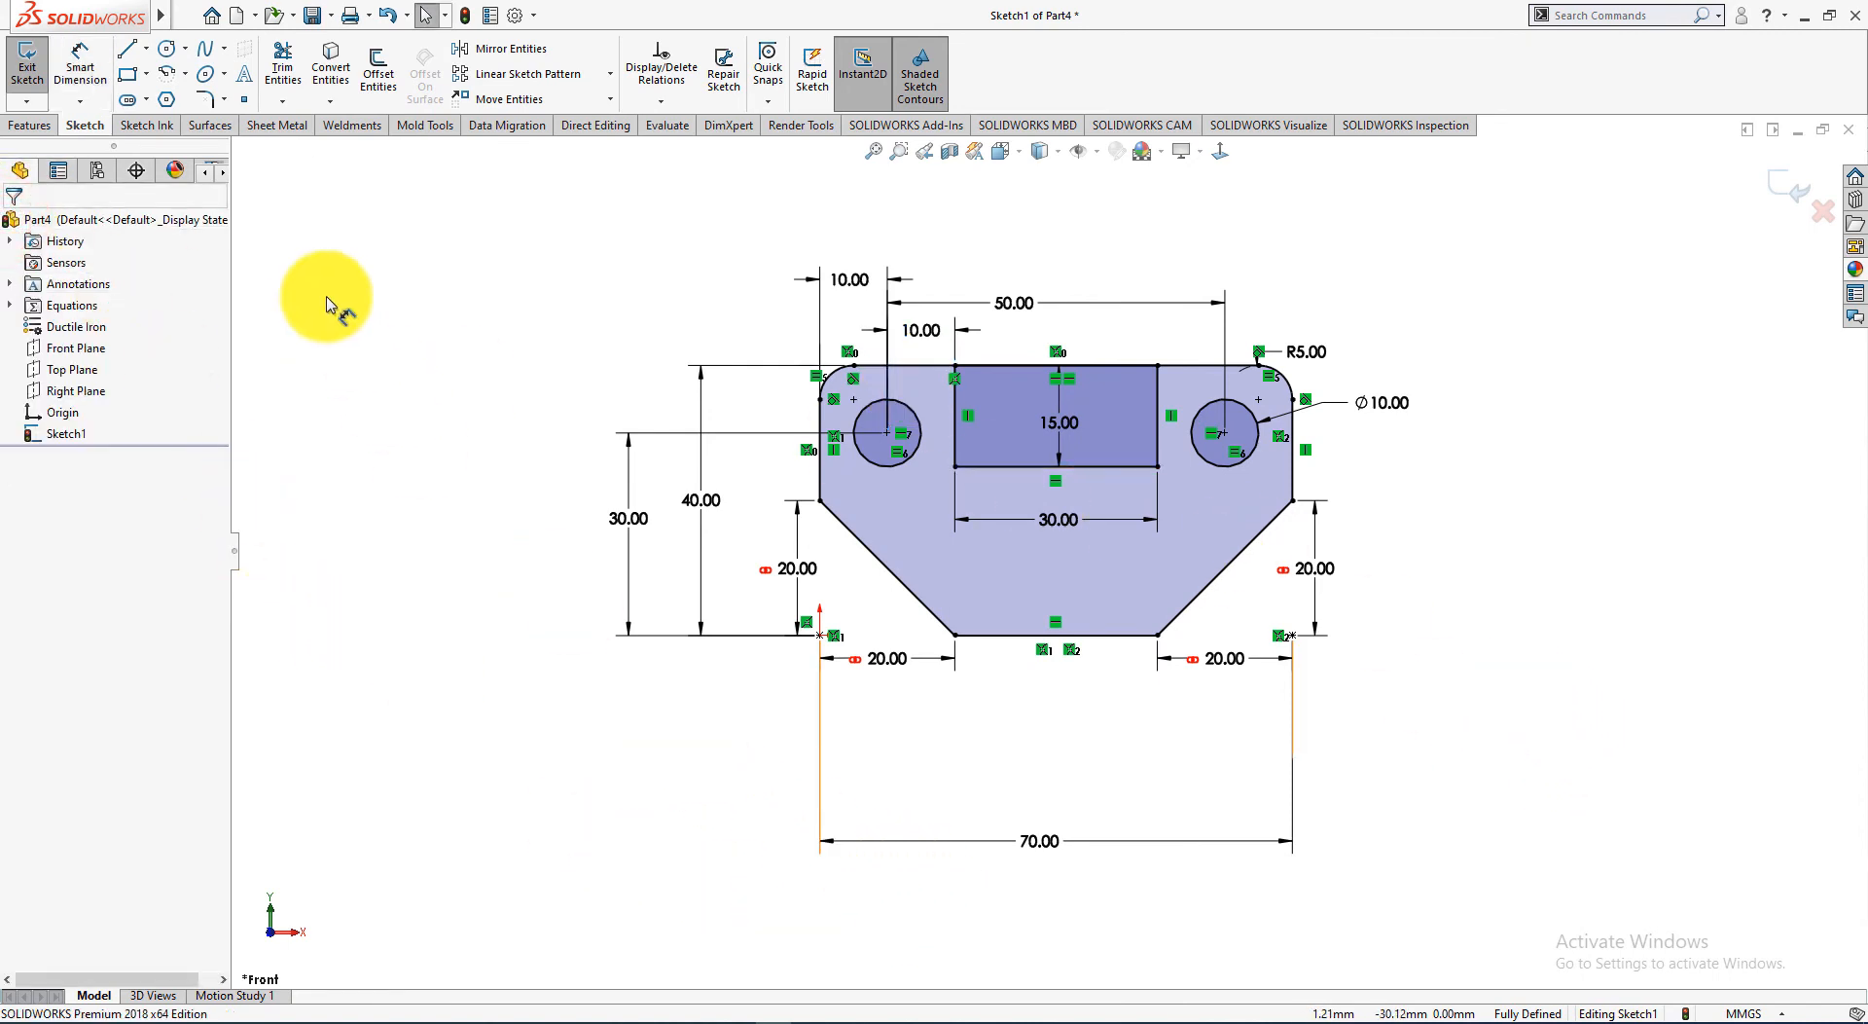
Step: Power-trim the plate's upper edge between the rectangle's vertical sides to open the notch
left_click(281, 68)
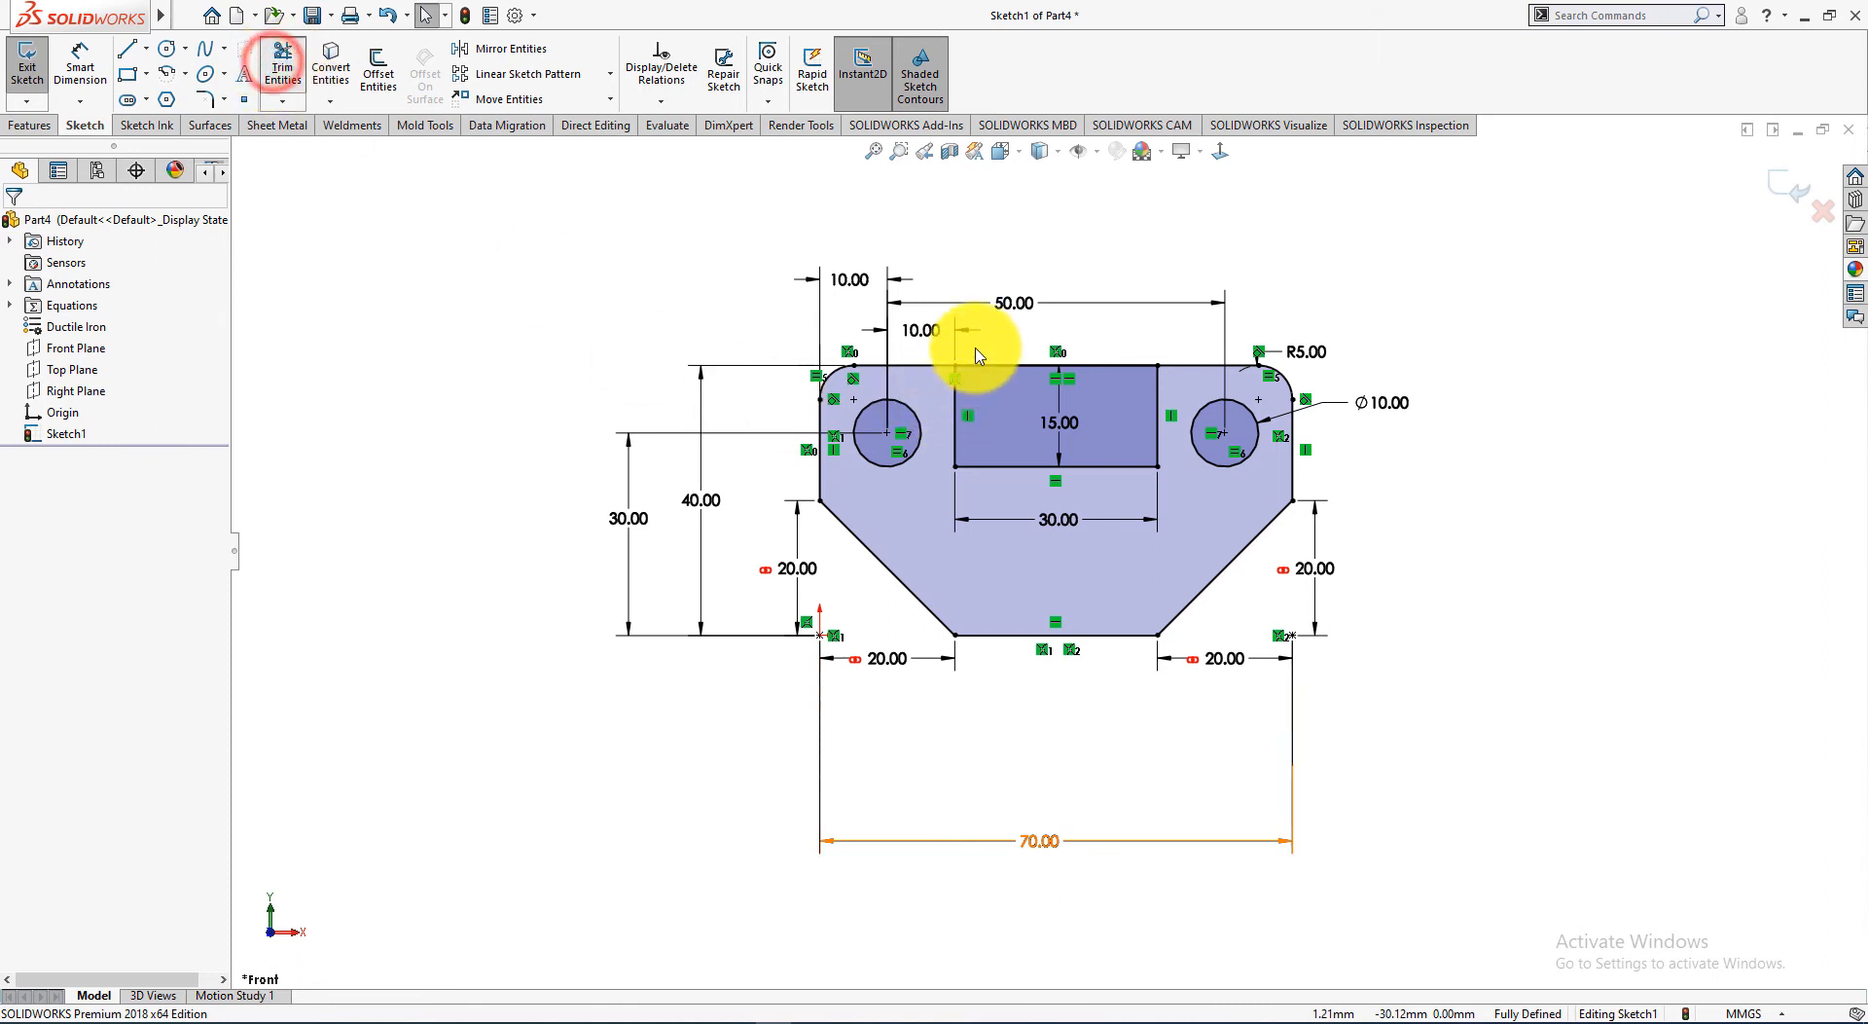
left_click(1003, 326)
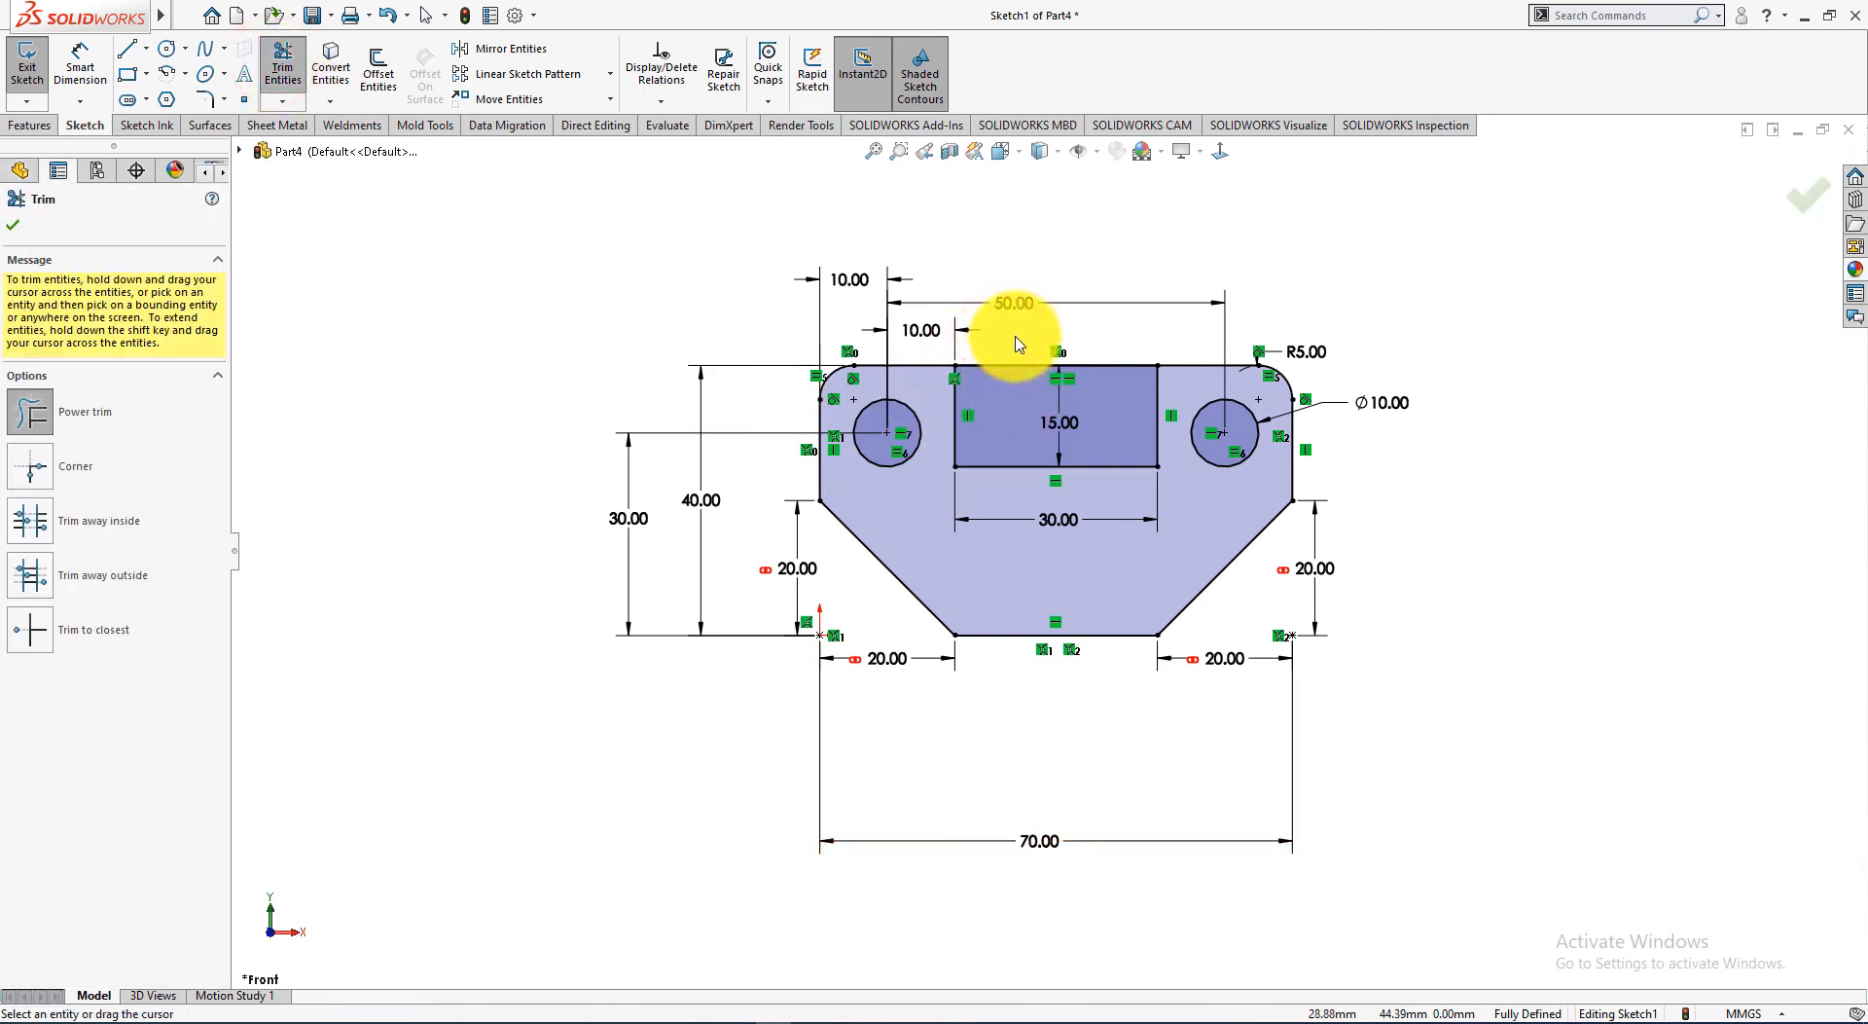
mouse_move(1017, 340)
left_mouse_down()
mouse_move(1018, 381)
mouse_move(1042, 368)
left_mouse_up()
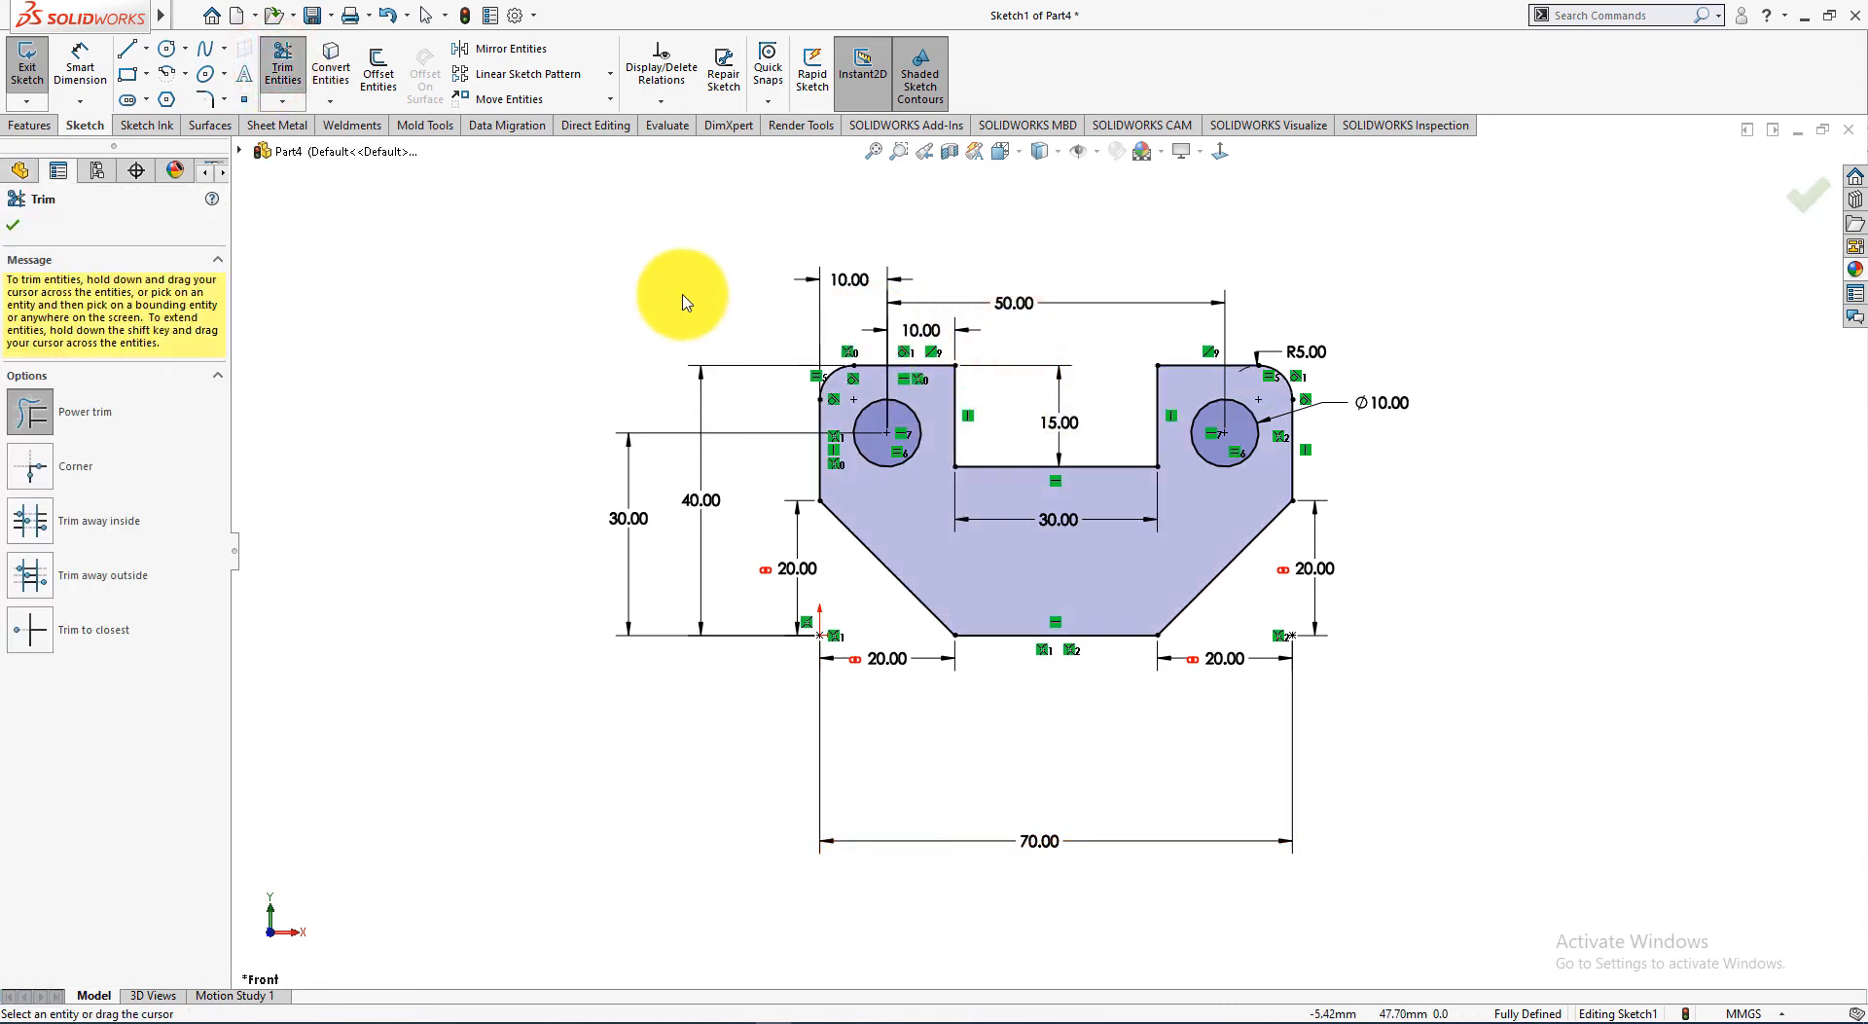
Step: Fillet both lower corners of the notch with a 10 mm radius, consulting the exercise drawing for the value
key("alt+Tab")
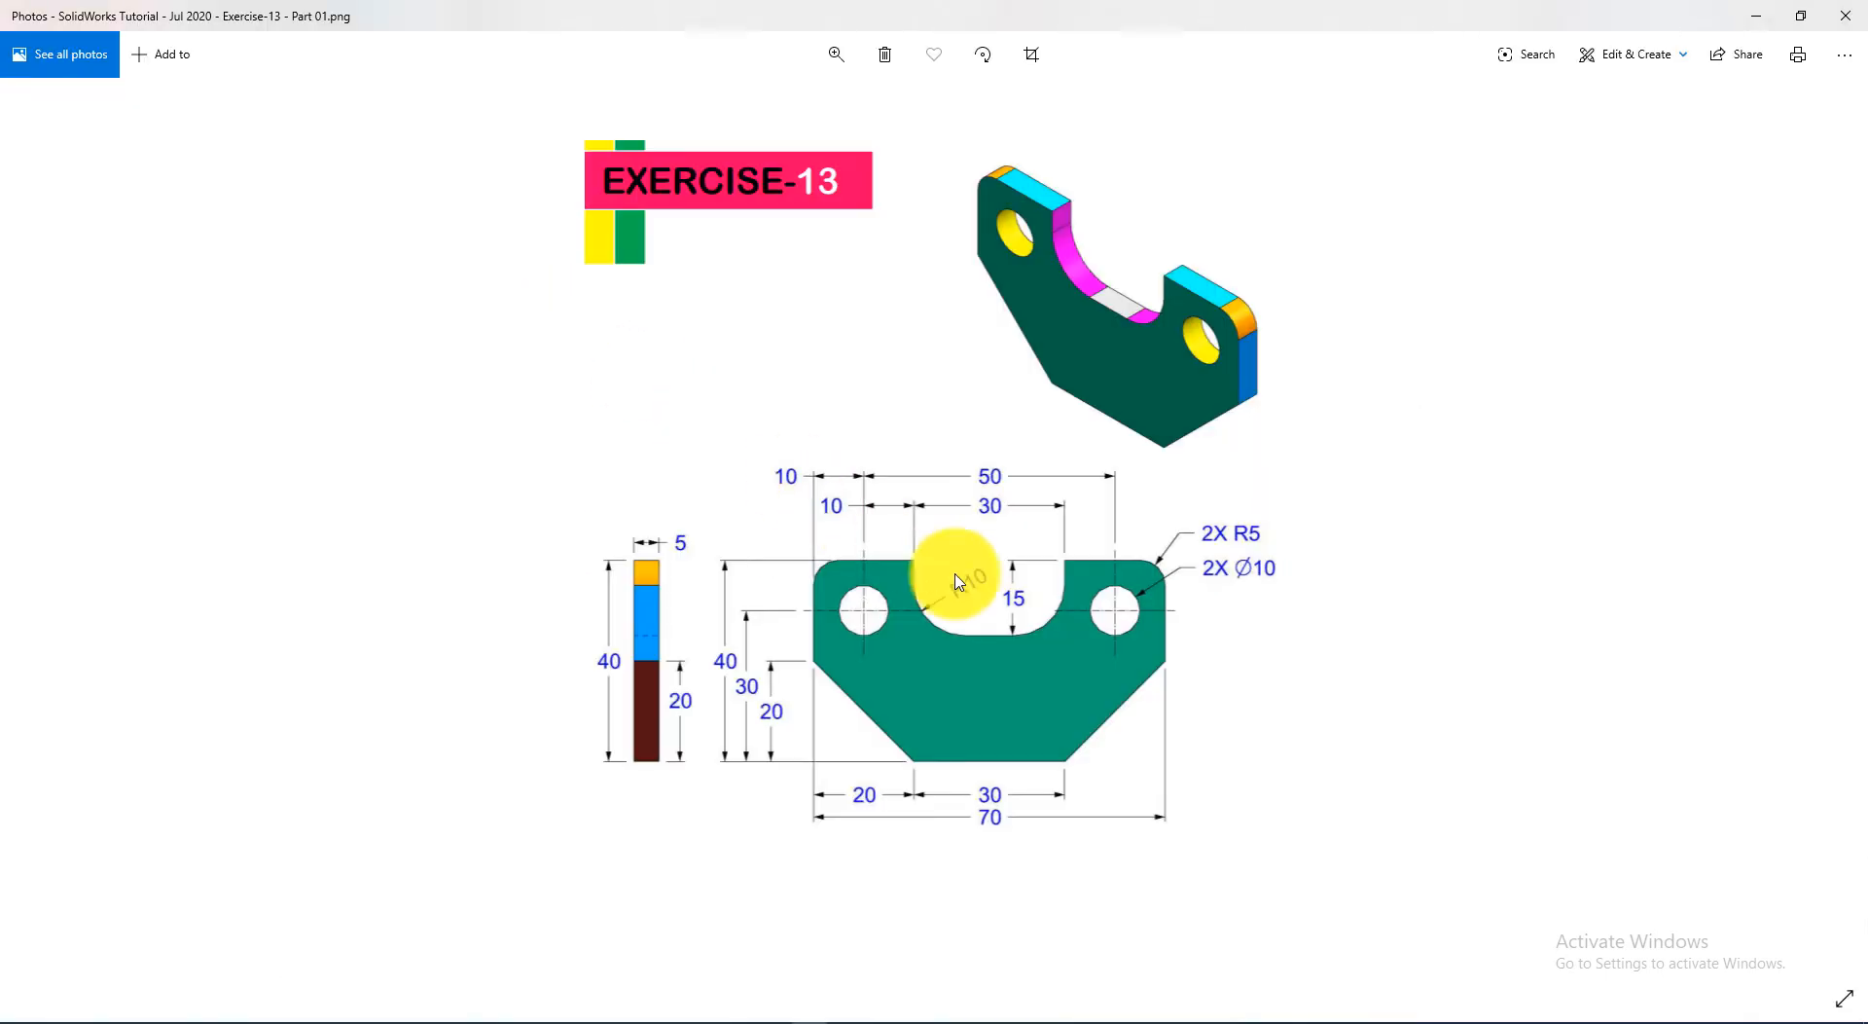
key("alt+Tab")
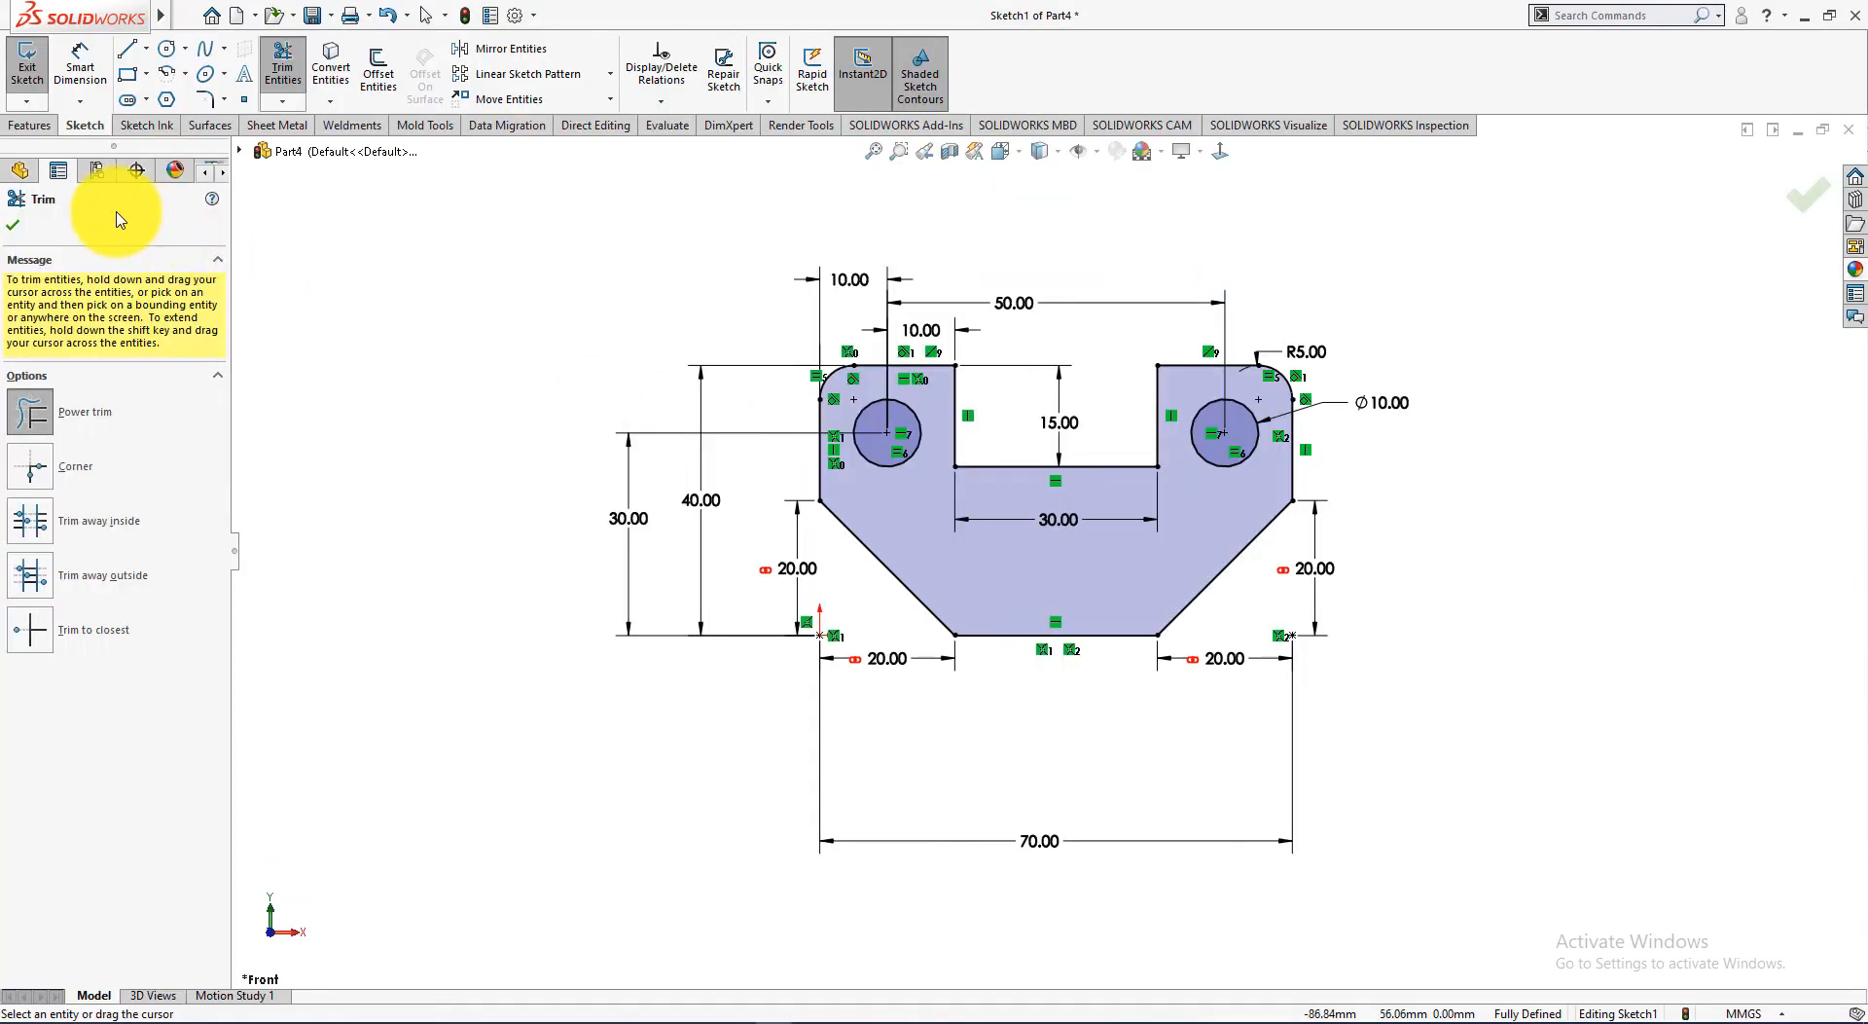
left_click(19, 220)
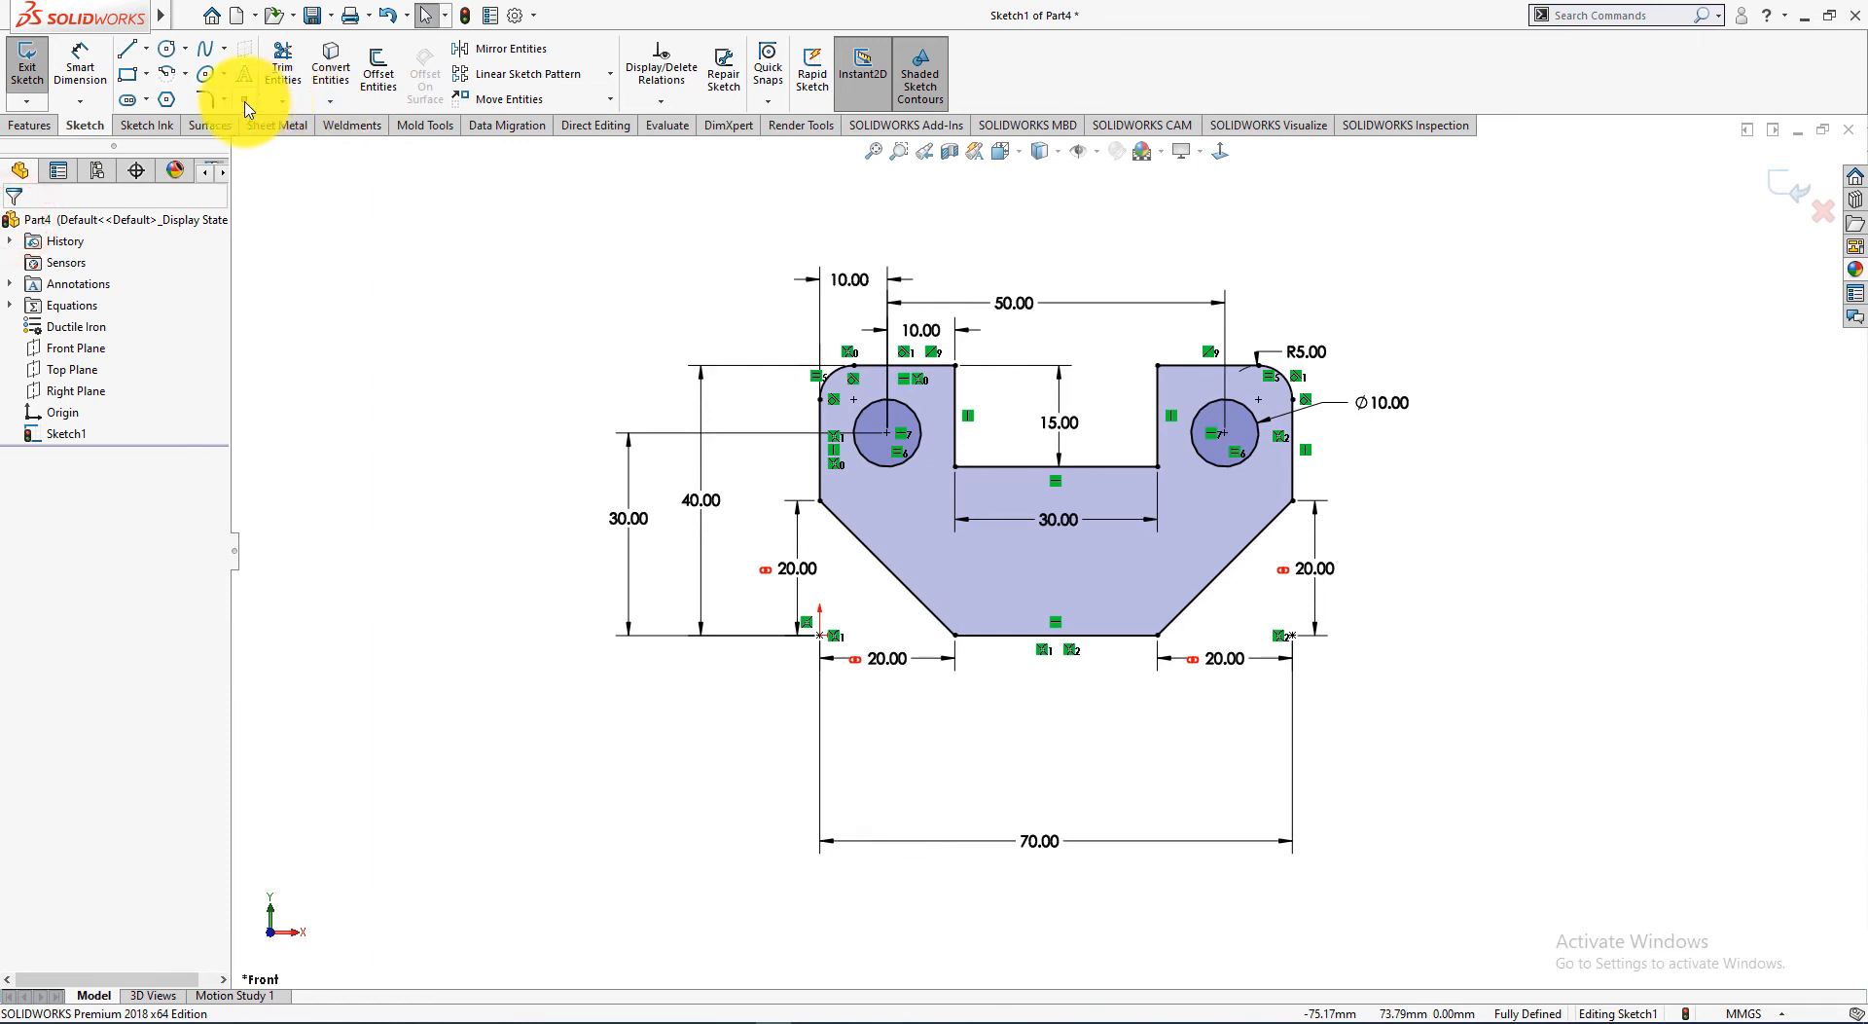
left_click(205, 98)
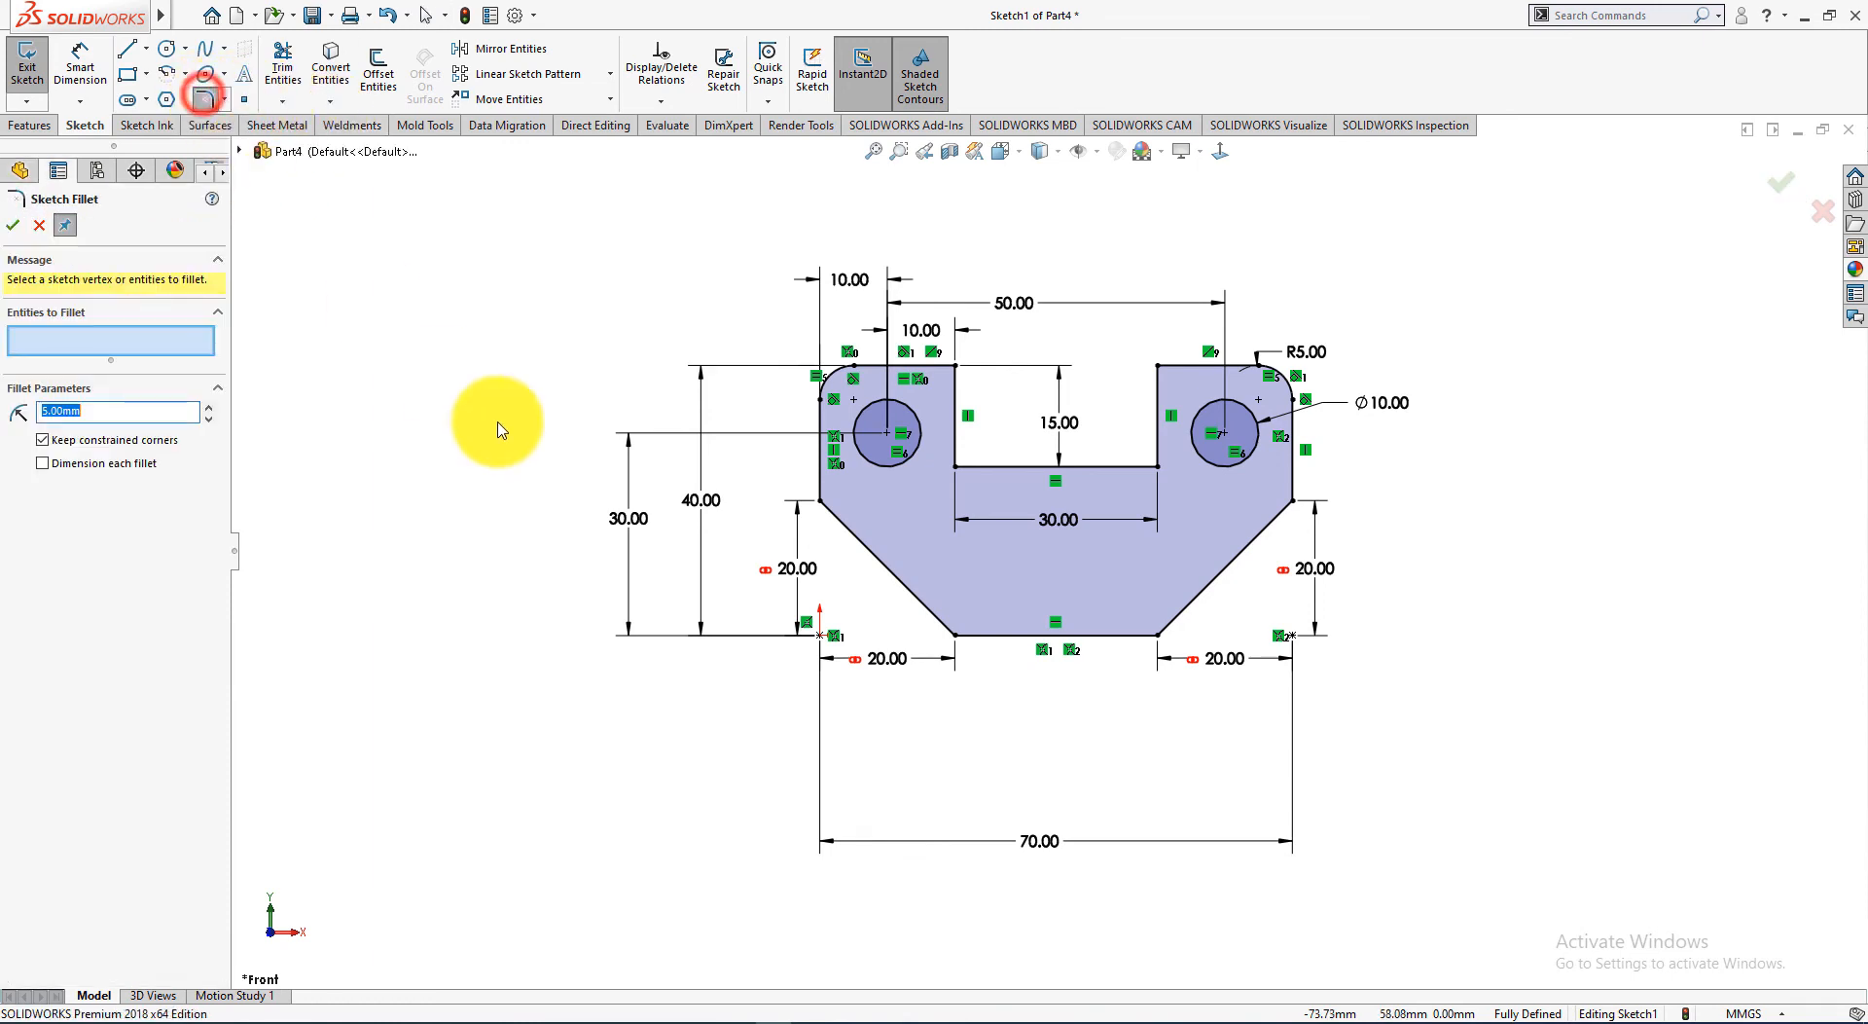
left_click(958, 467)
left_click_drag(102, 410, 61, 409)
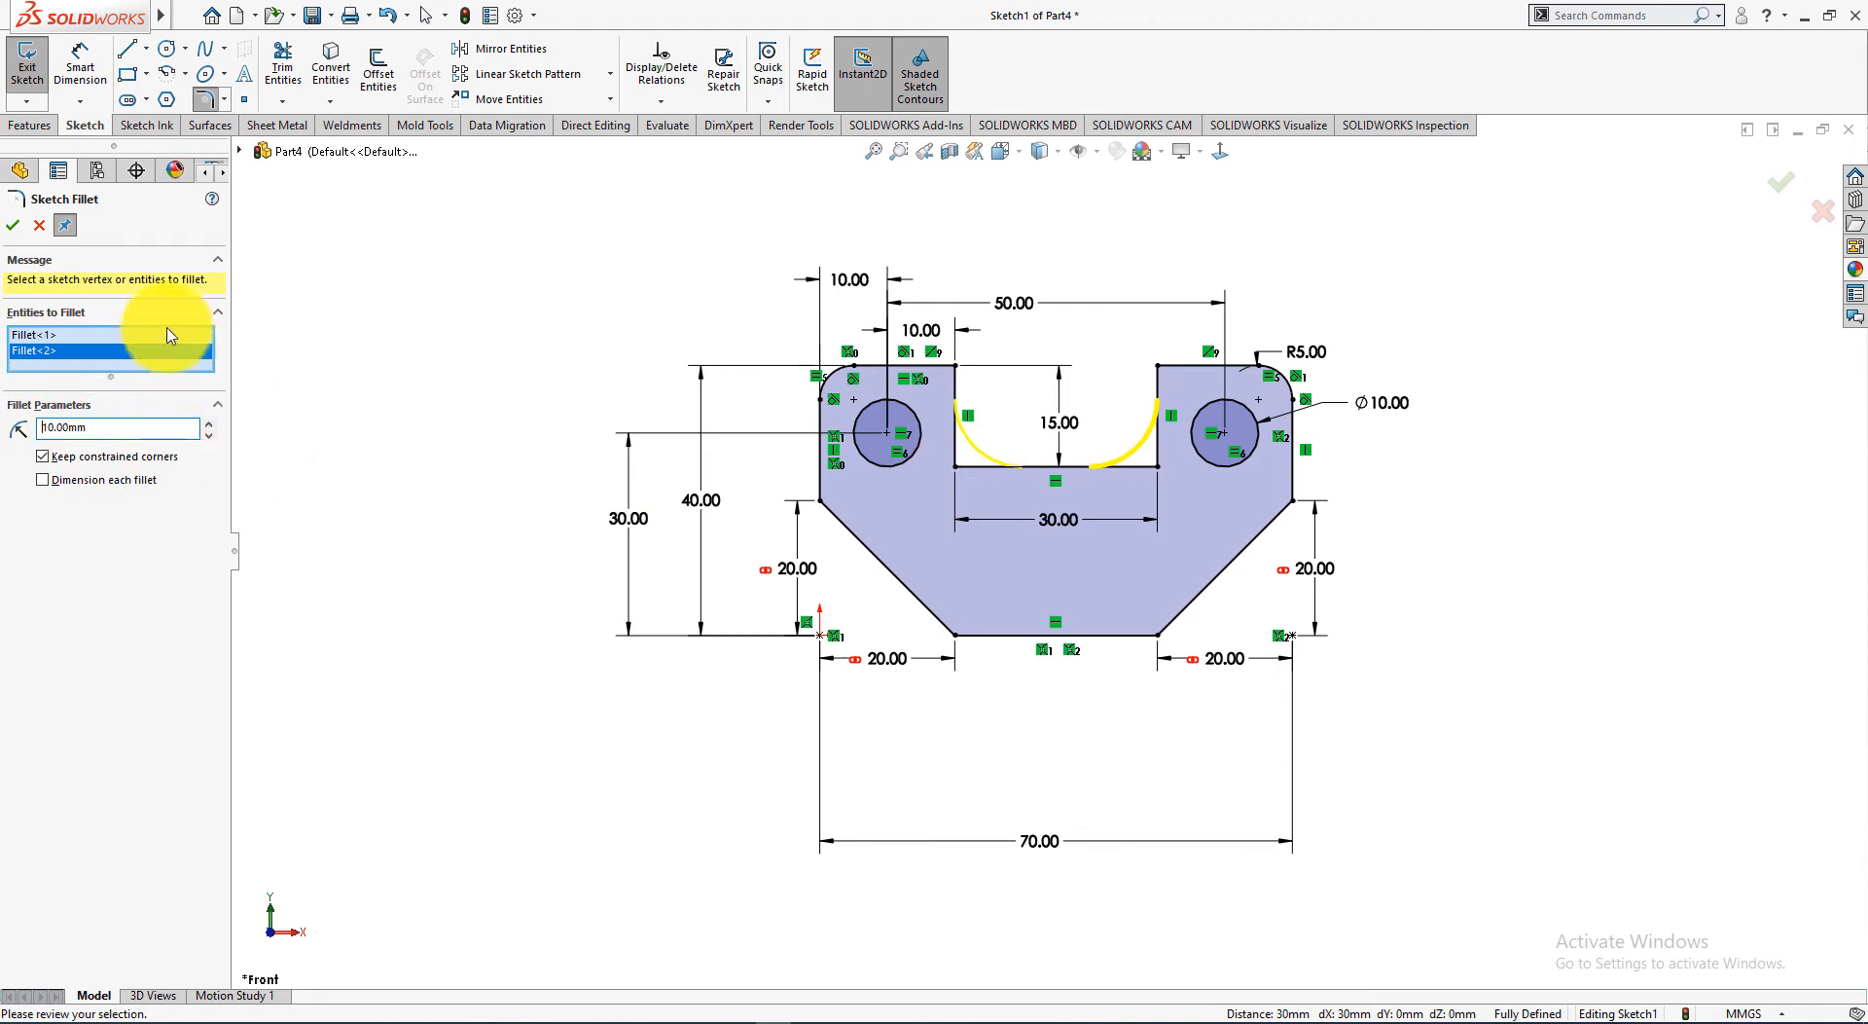
left_click(14, 228)
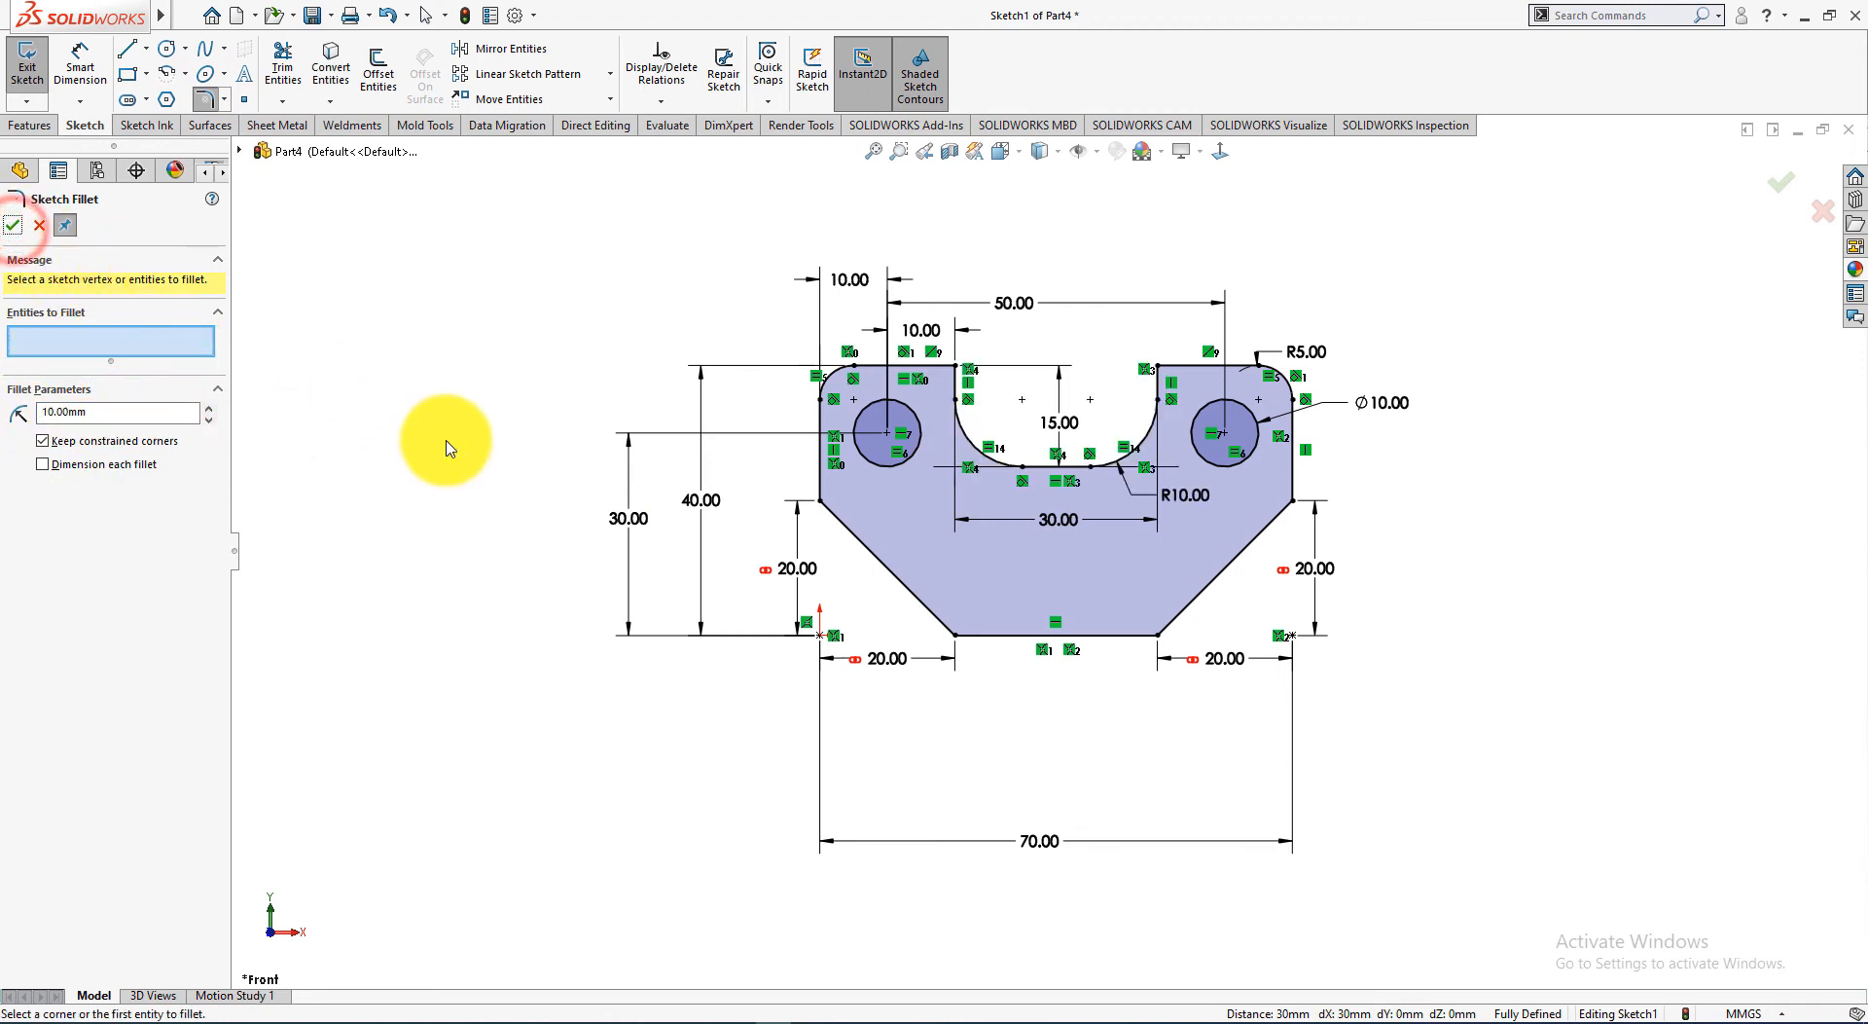
Step: Finish the sketch fillets and move the notch's R10 dimension text slightly farther from the arc
left_click(1187, 496)
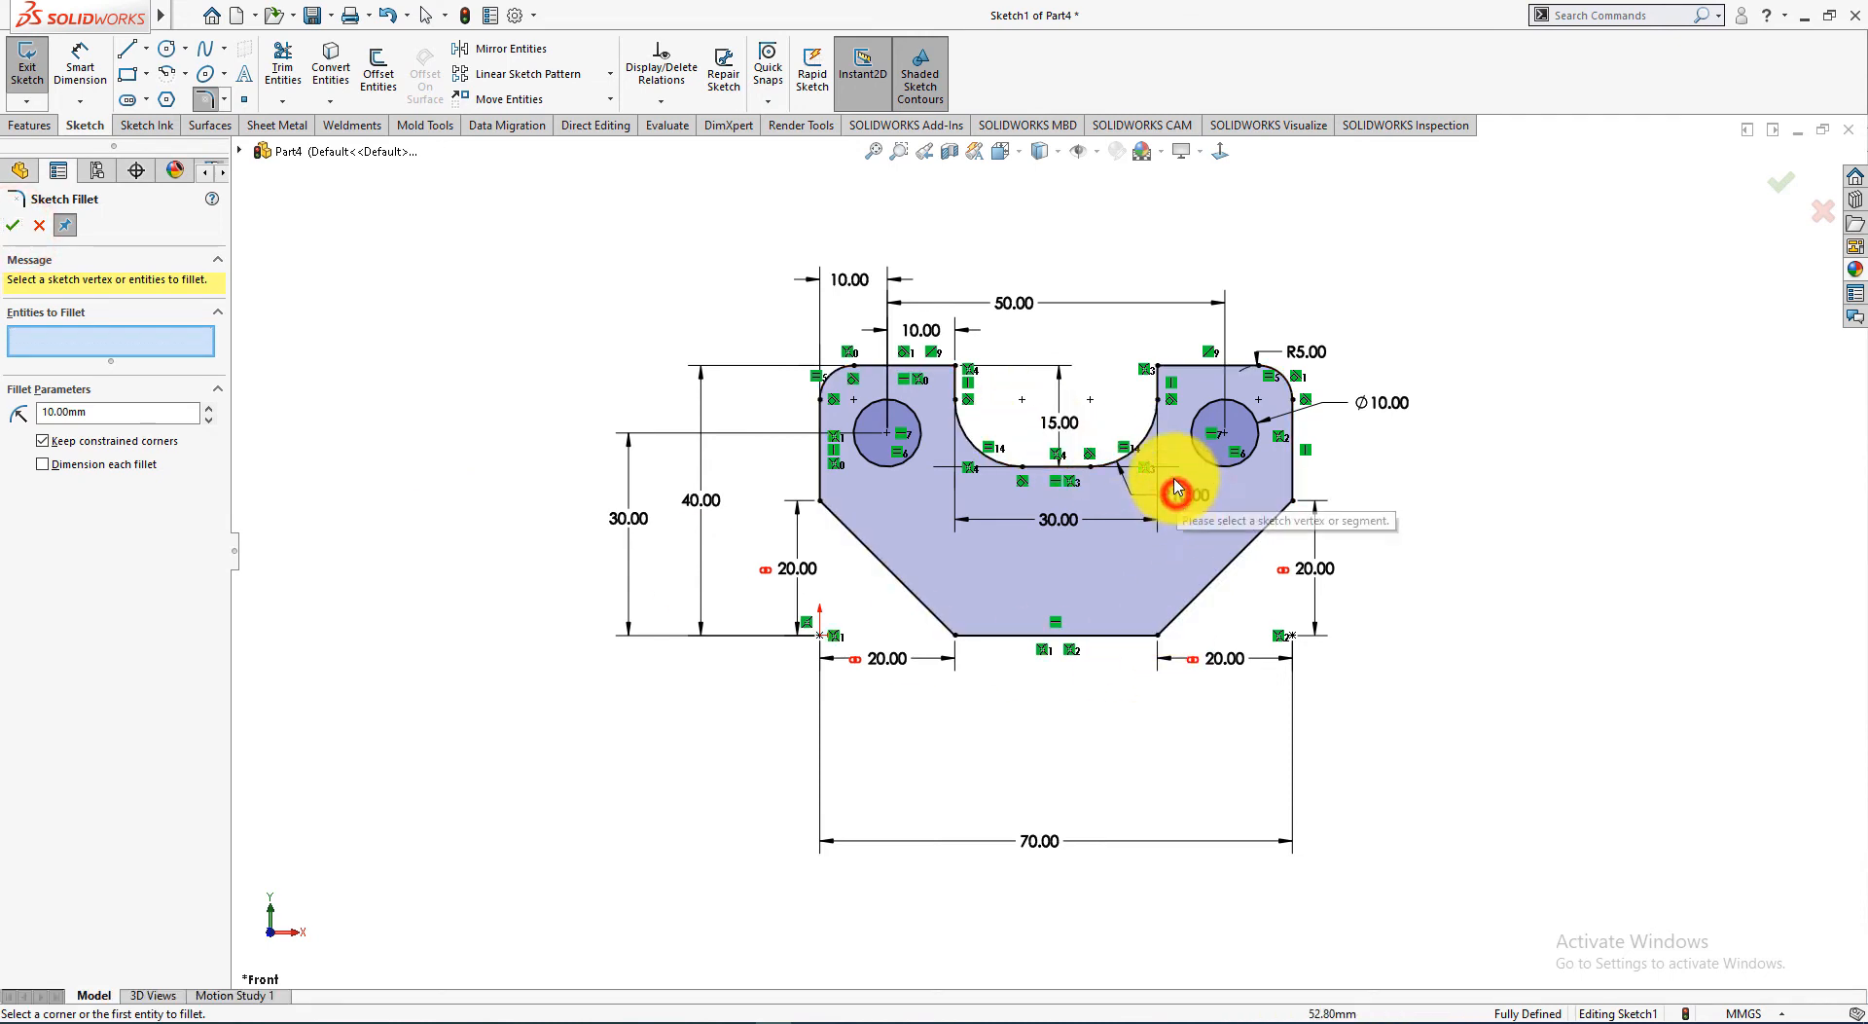
left_click(14, 225)
left_click(387, 453)
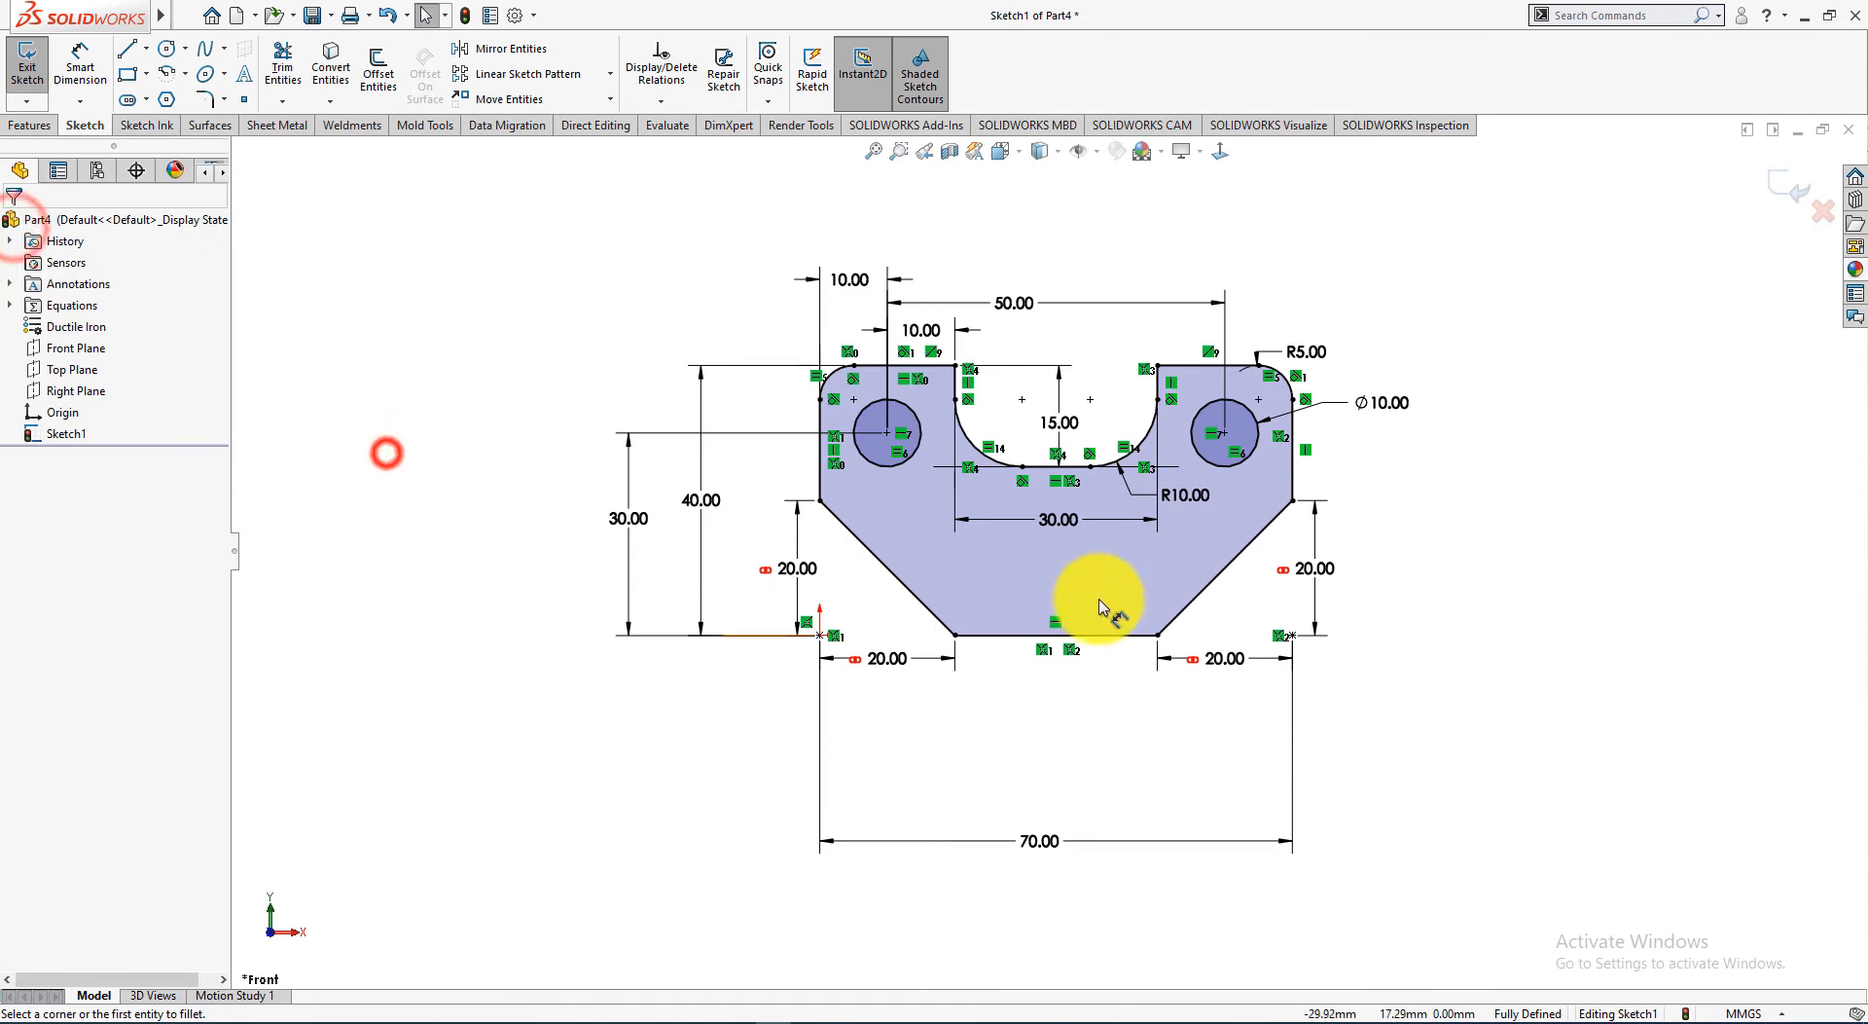
left_click(1177, 498)
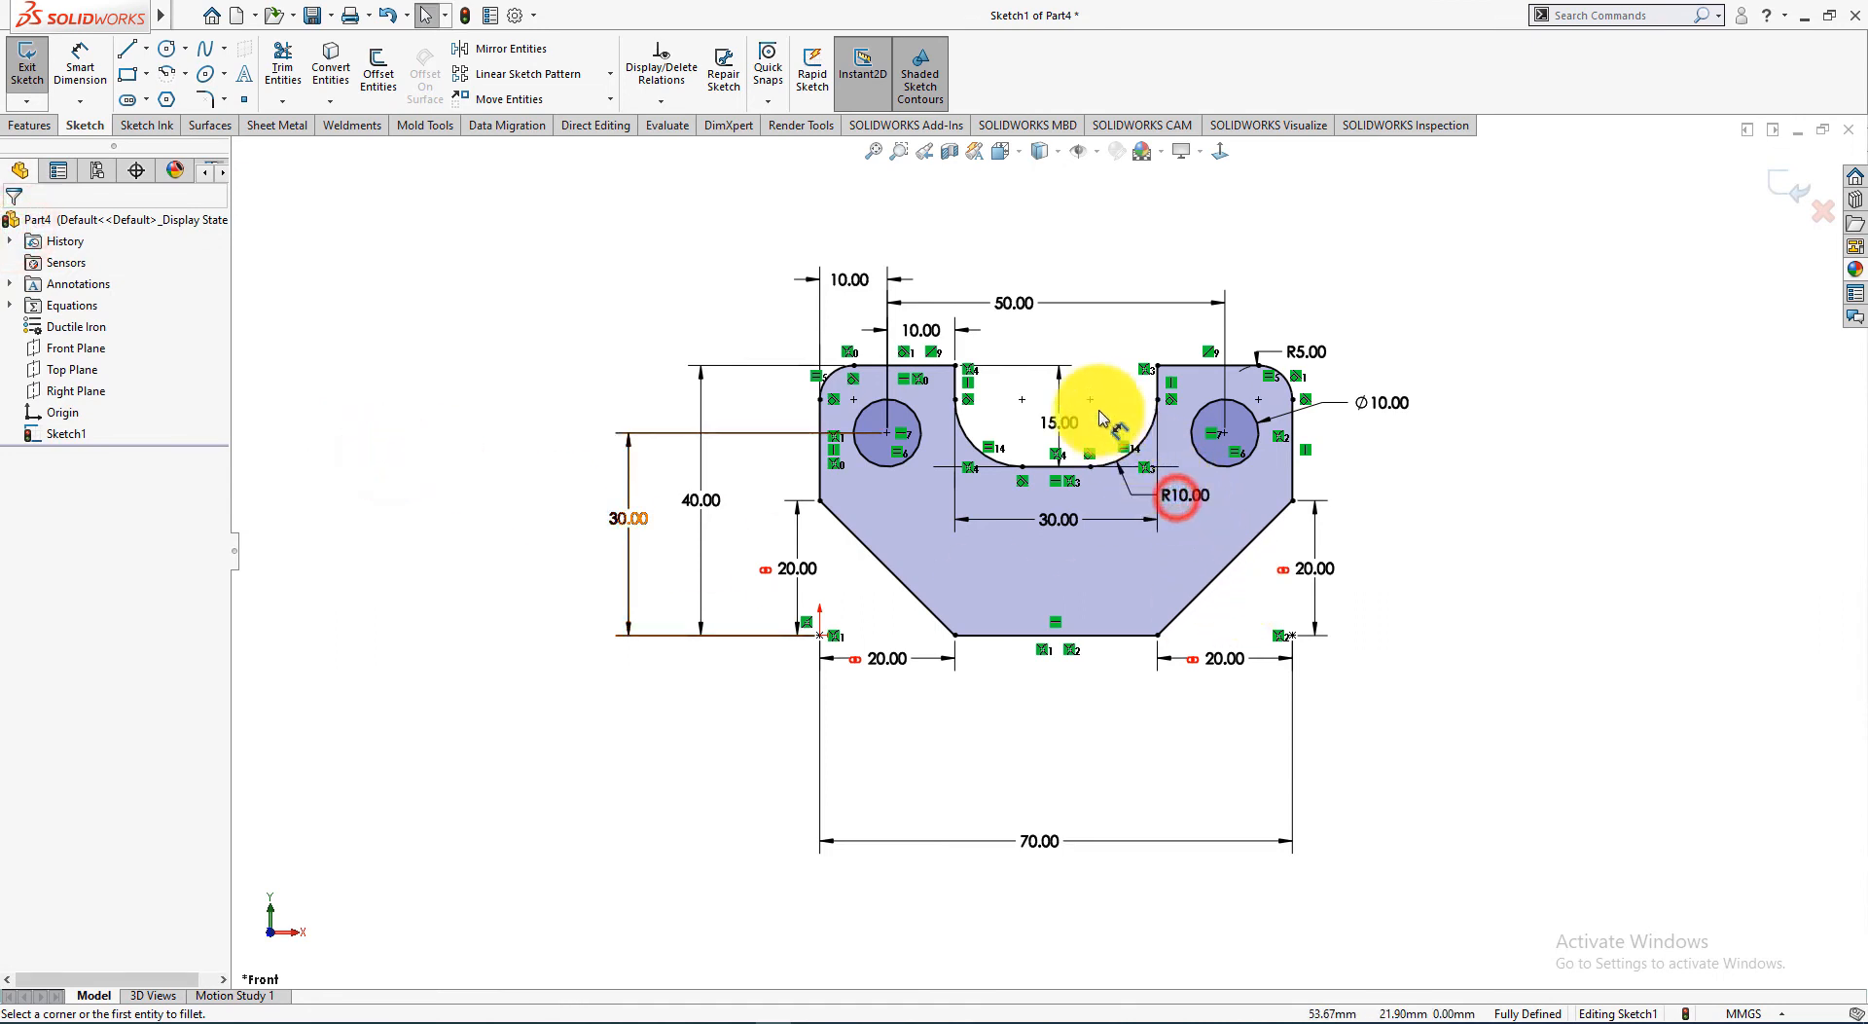
left_click_drag(1088, 392, 1205, 505)
Step: Extrude the plate profile as a Blind boss 5 mm deep, consulting the exercise drawing for the thickness
key("alt+Tab")
key("alt+Tab")
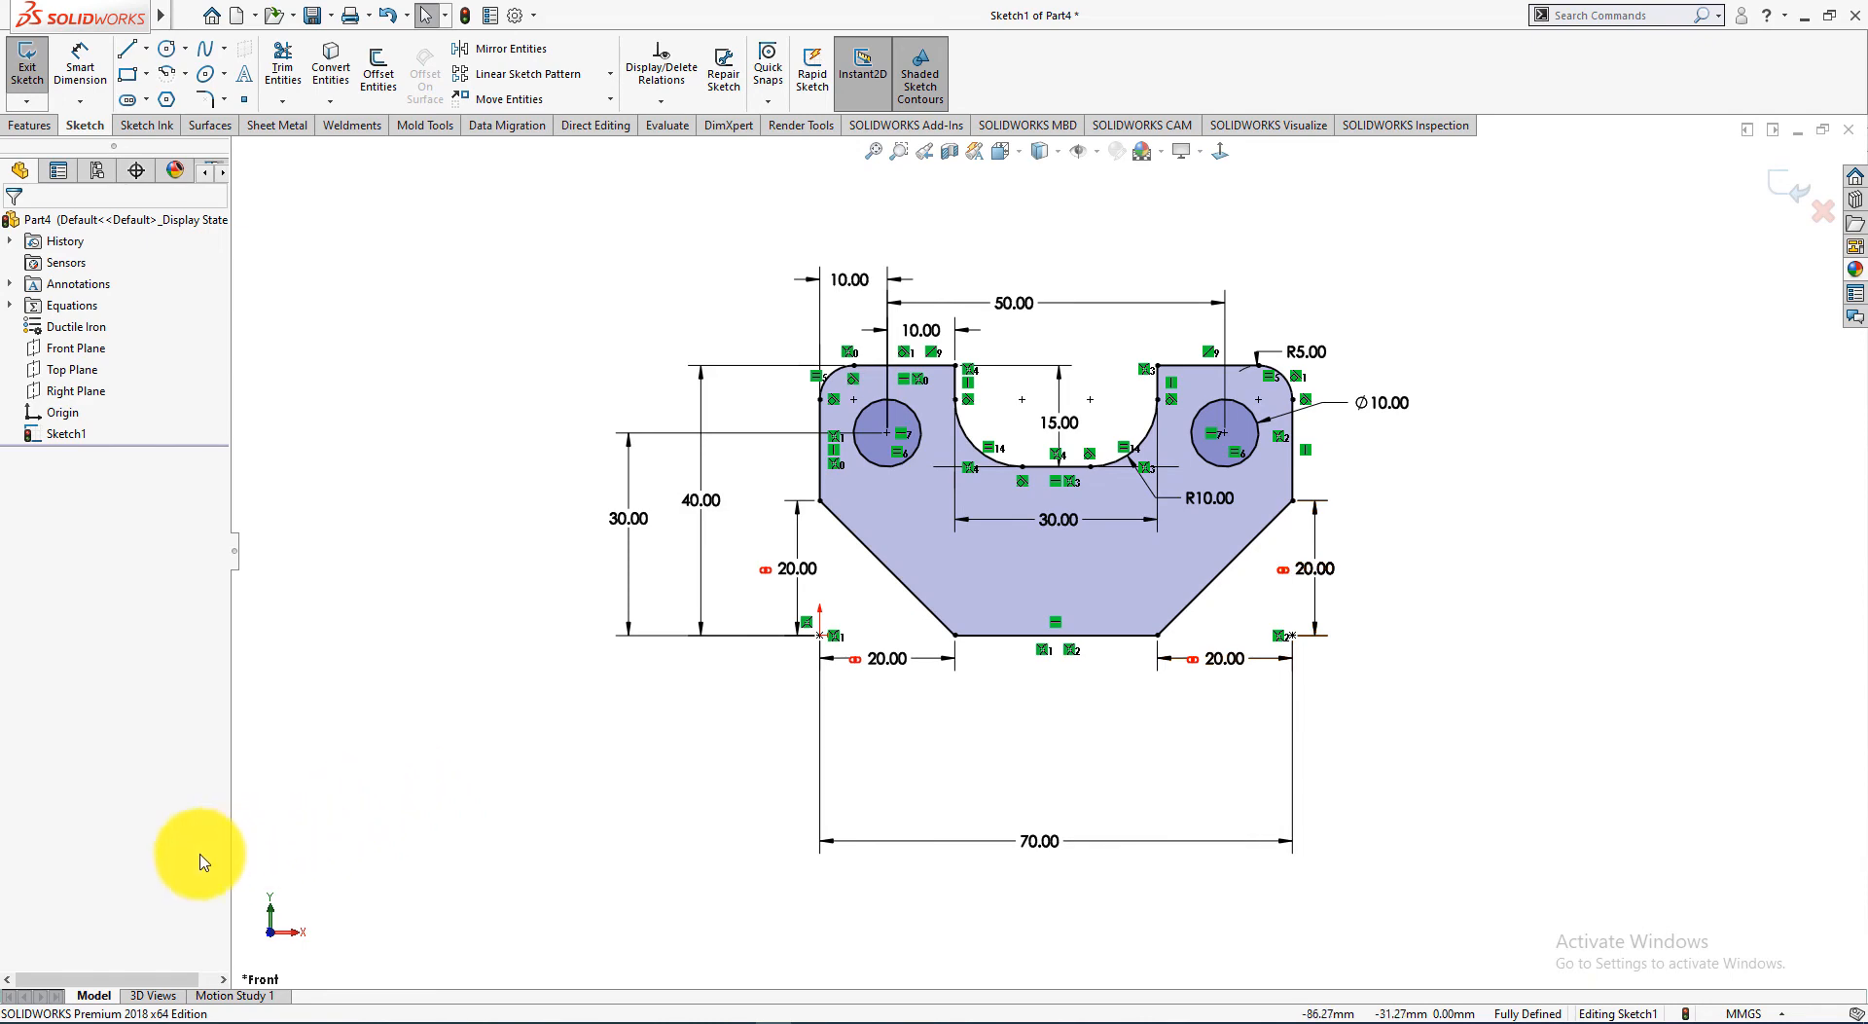
left_click(39, 124)
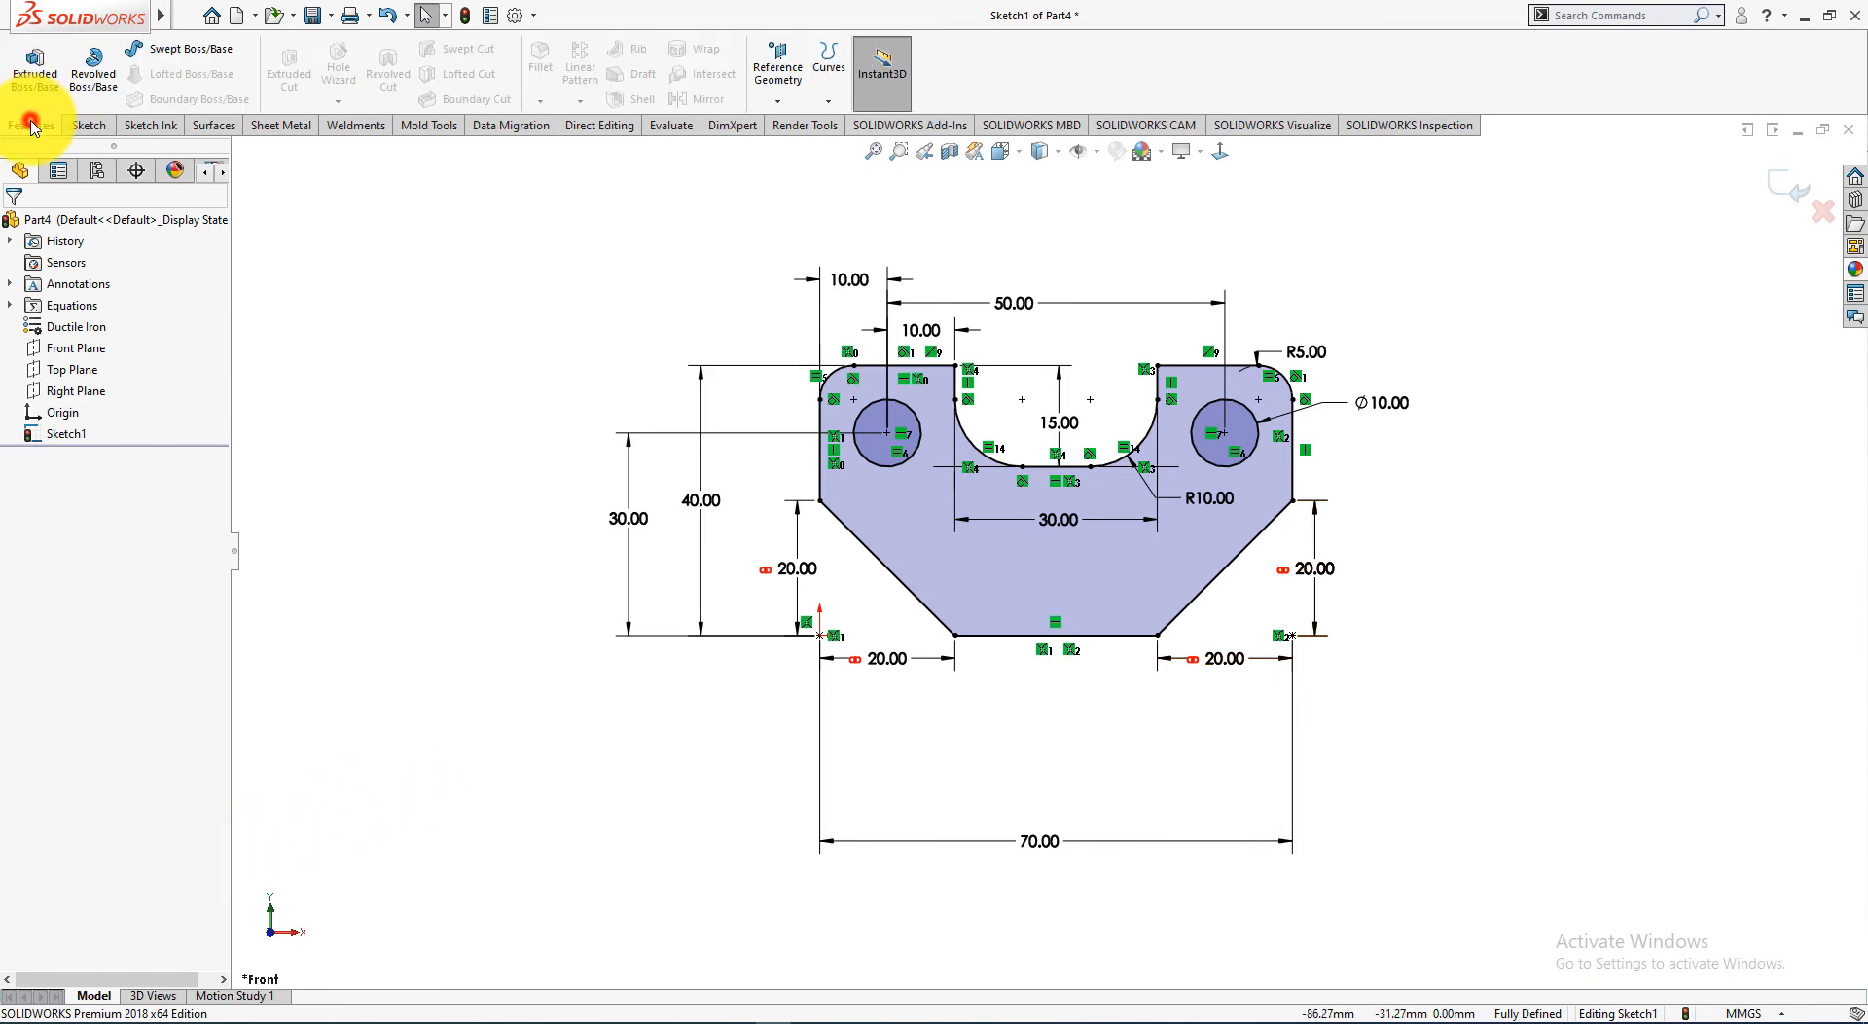
left_click(35, 70)
key("alt+Tab")
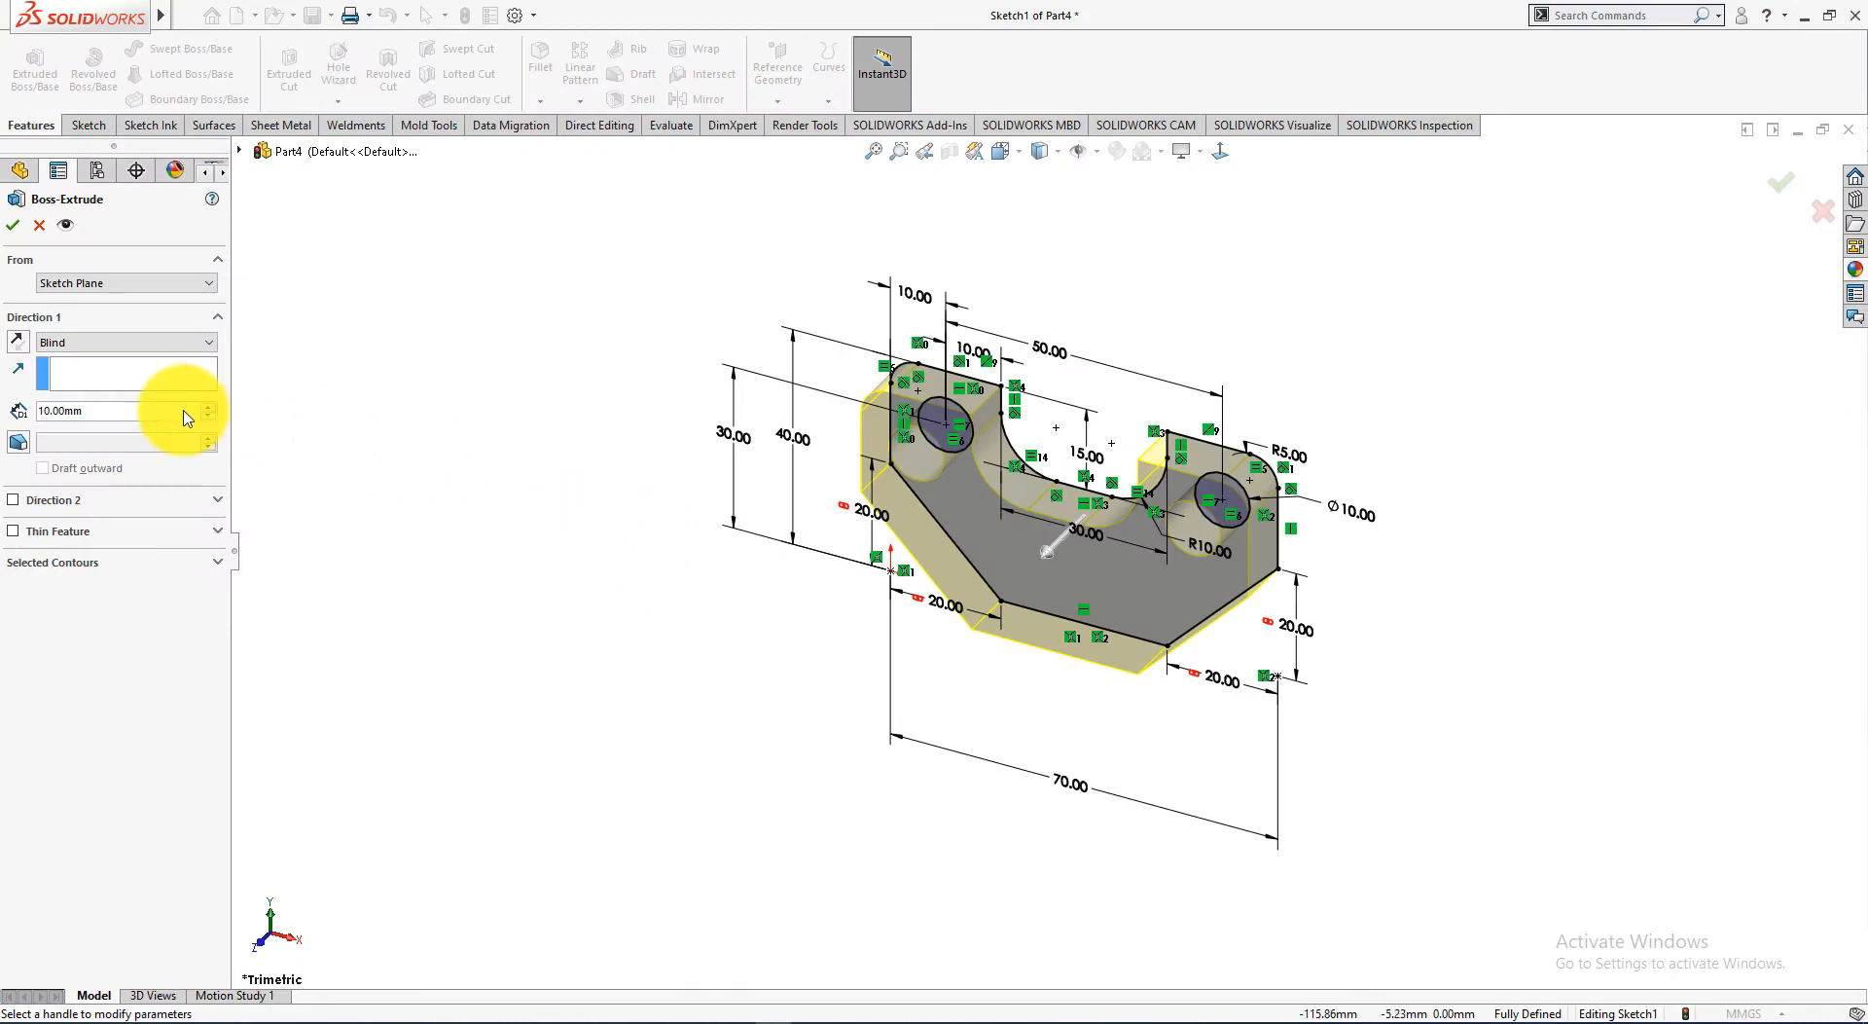
left_click_drag(104, 413, 2, 394)
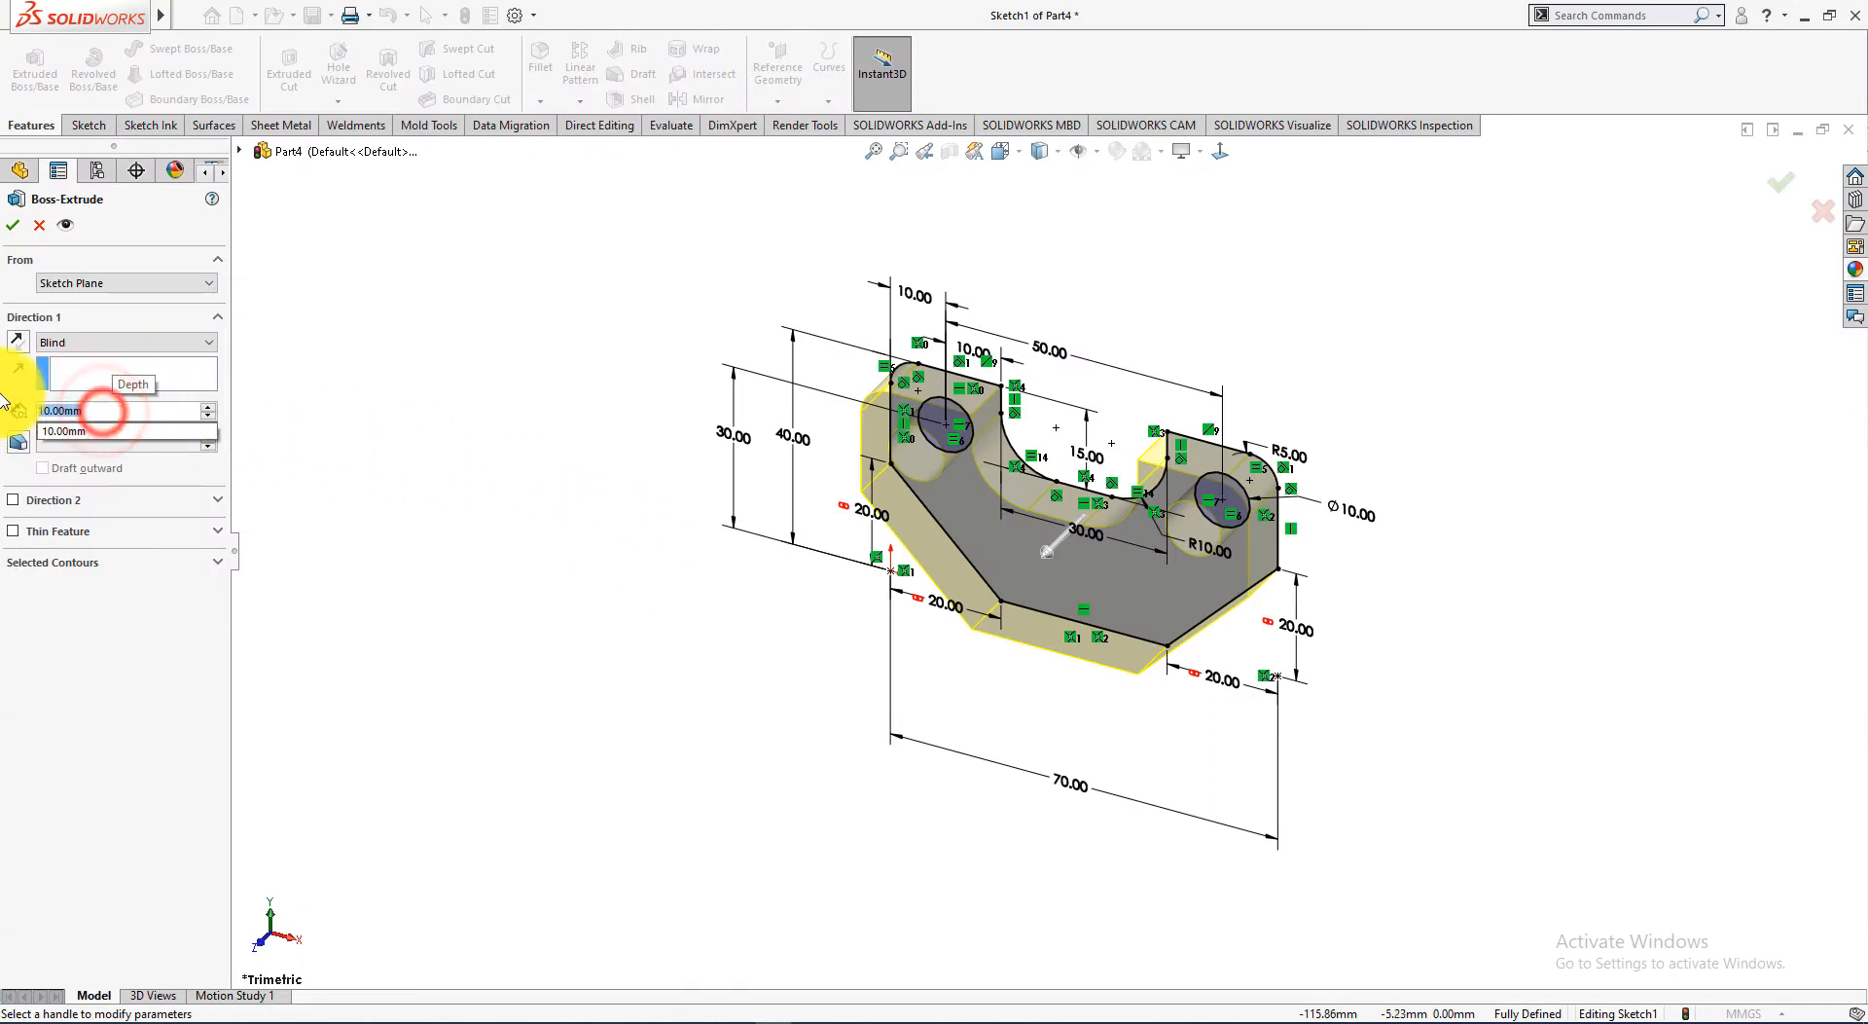
type("5")
key("Return")
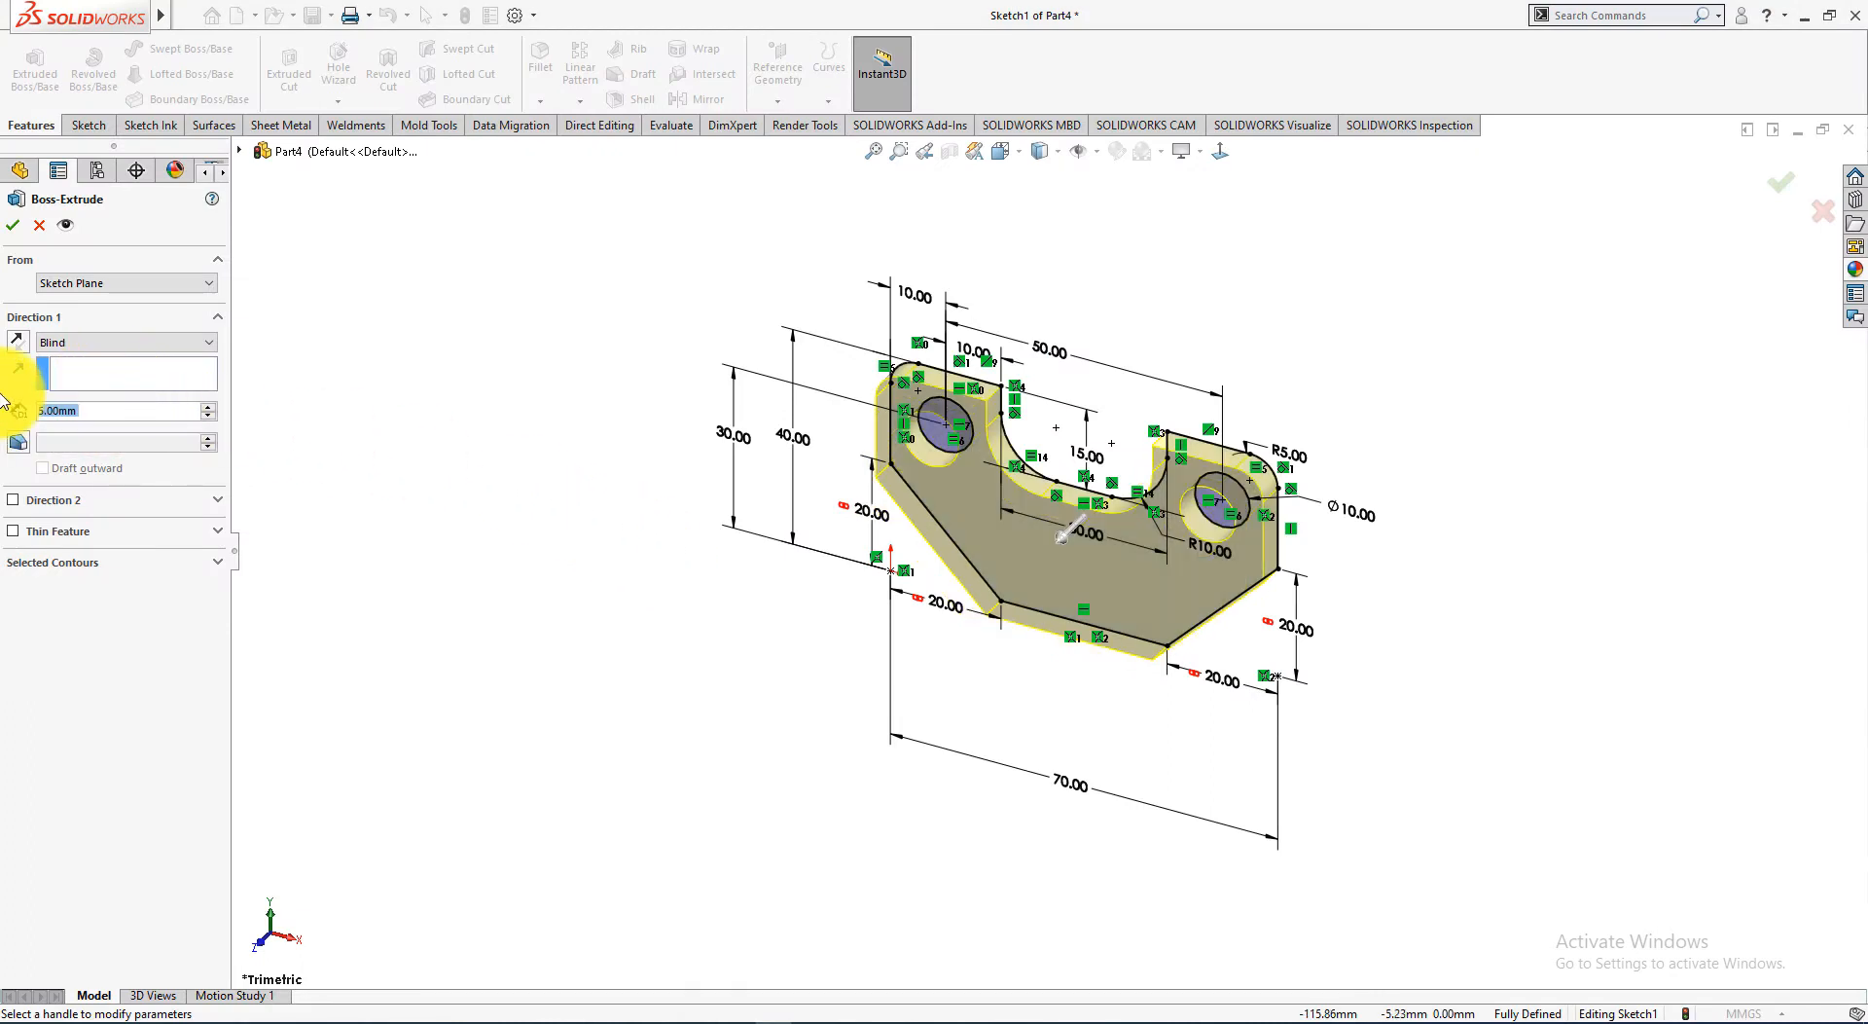
left_click(11, 225)
left_click(342, 479)
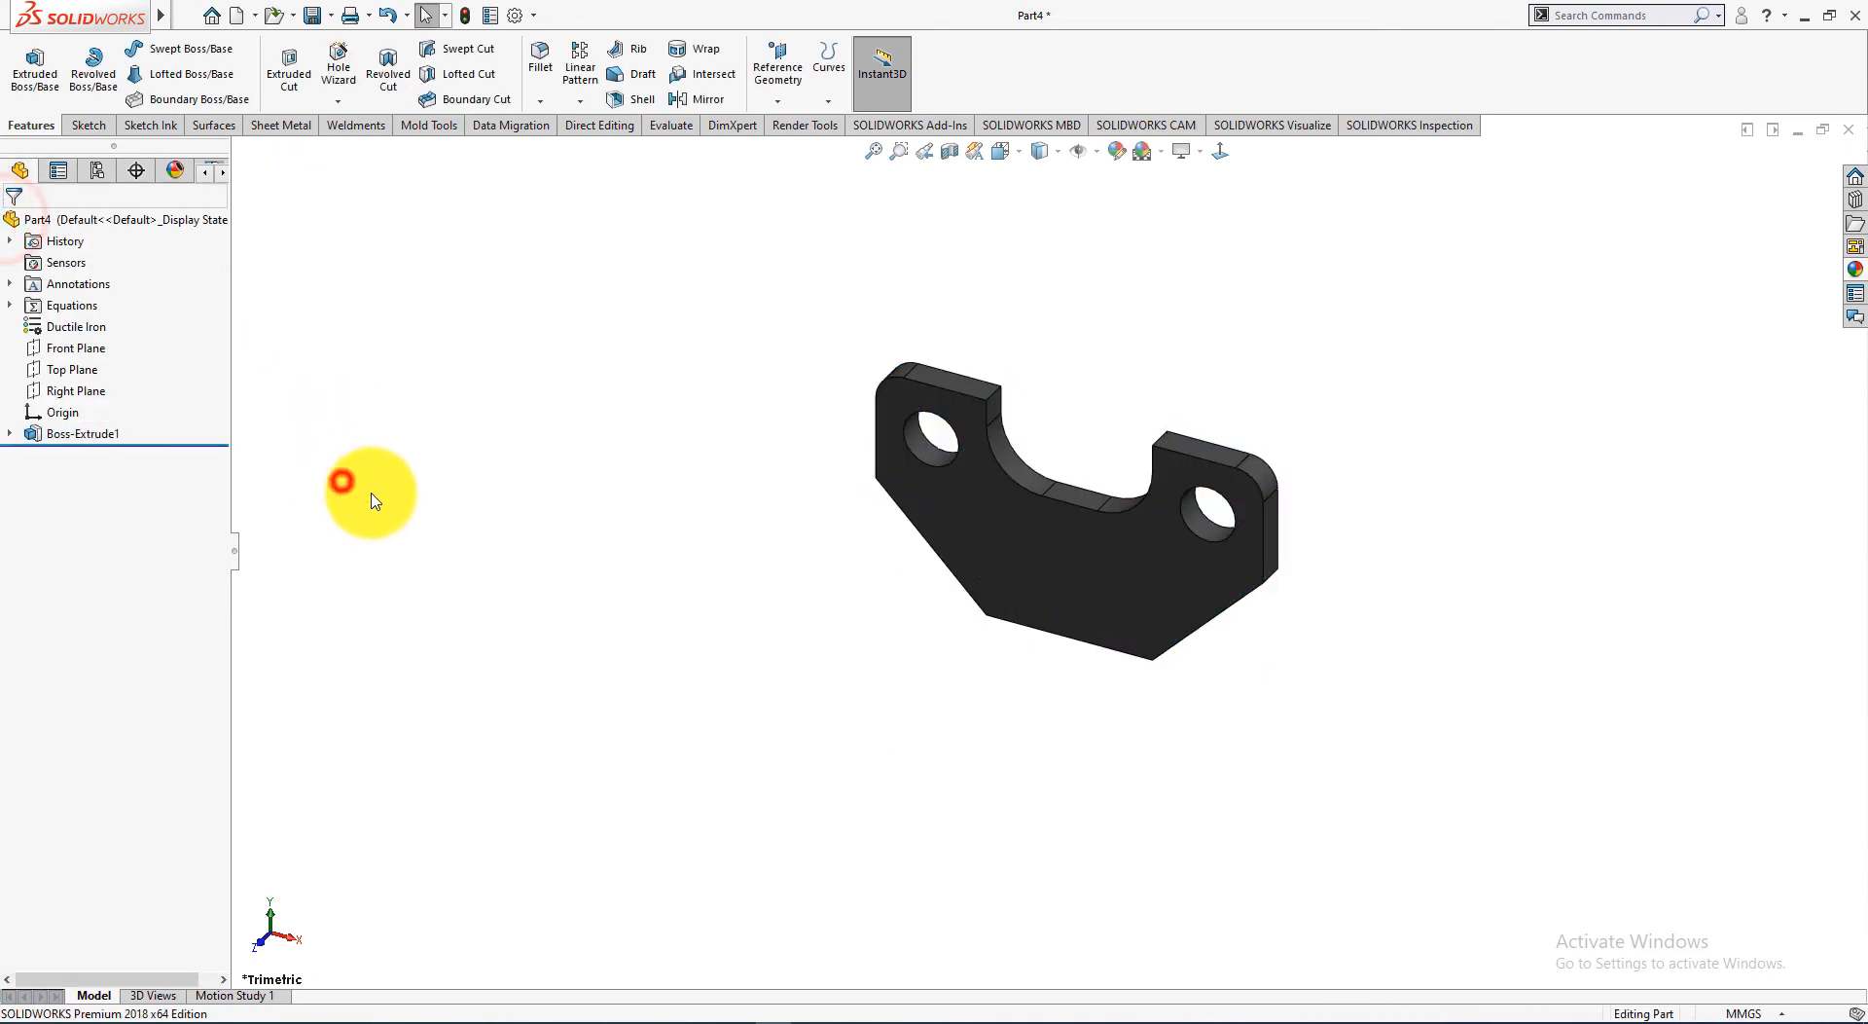
Step: Show the plate in isometric view and compare it with the Exercise-13 drawing
key("space")
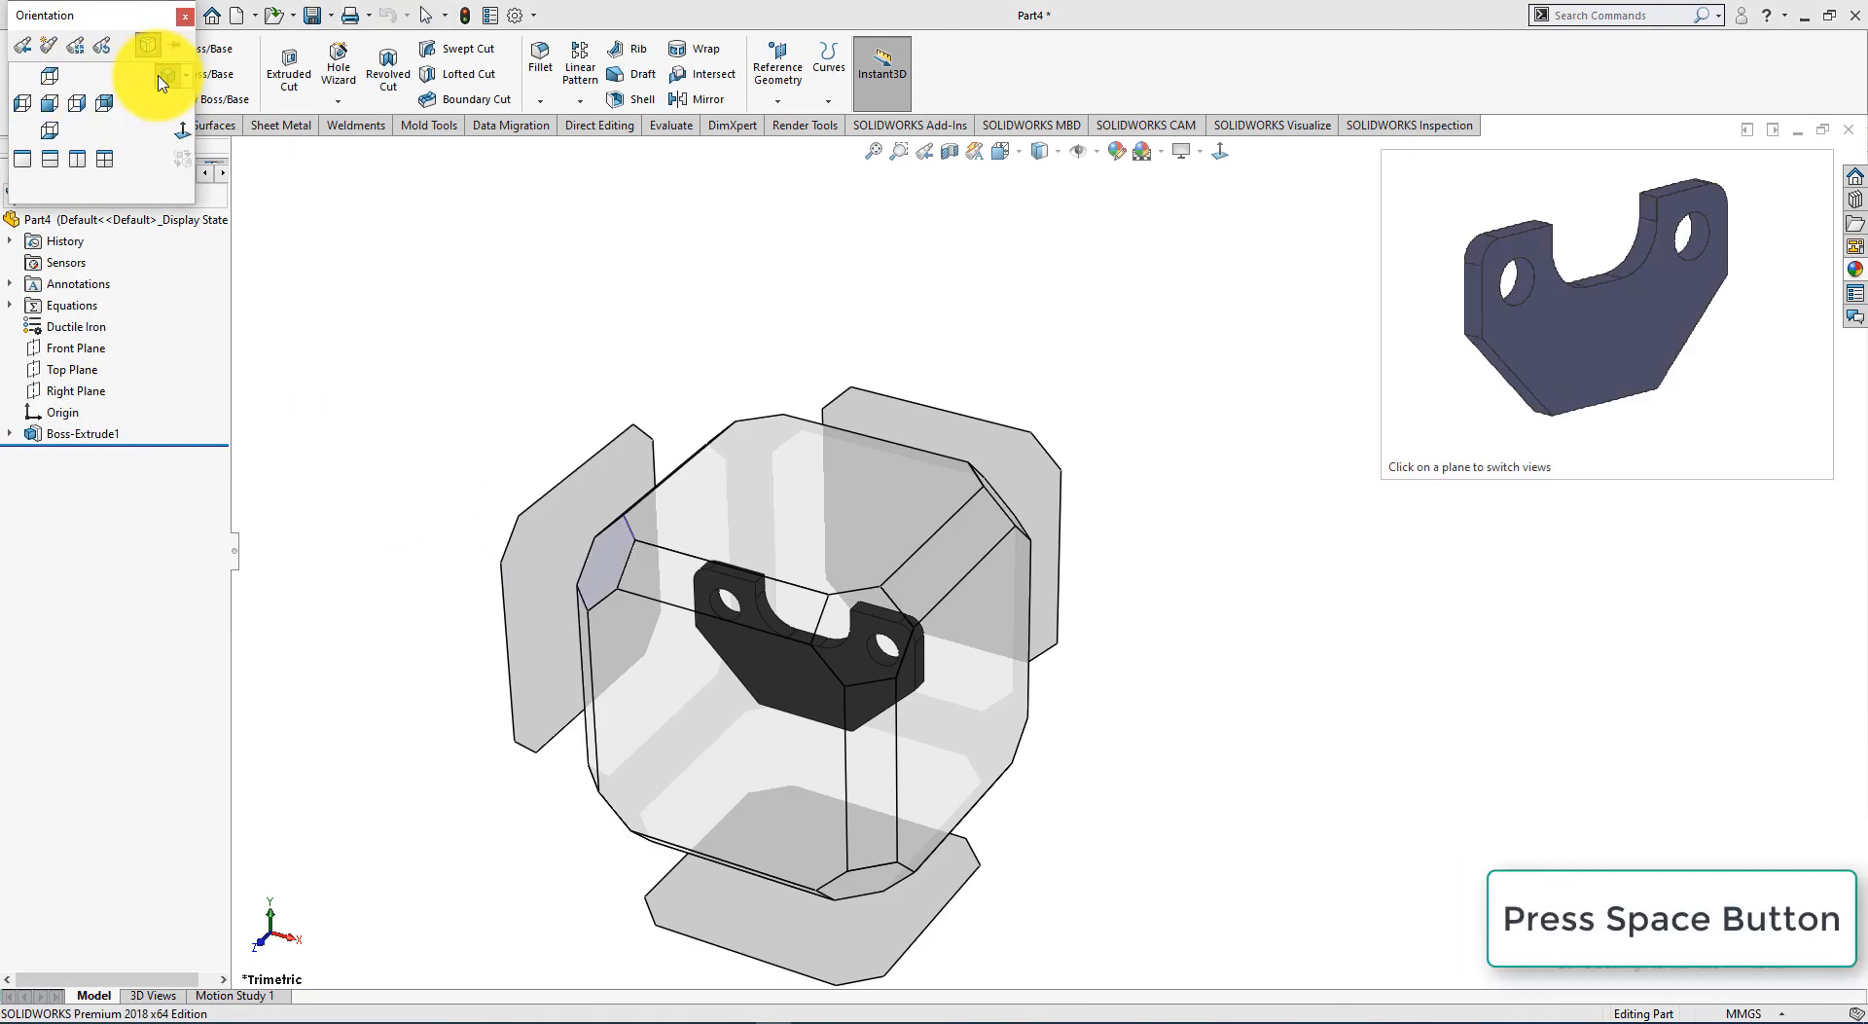
left_click(160, 78)
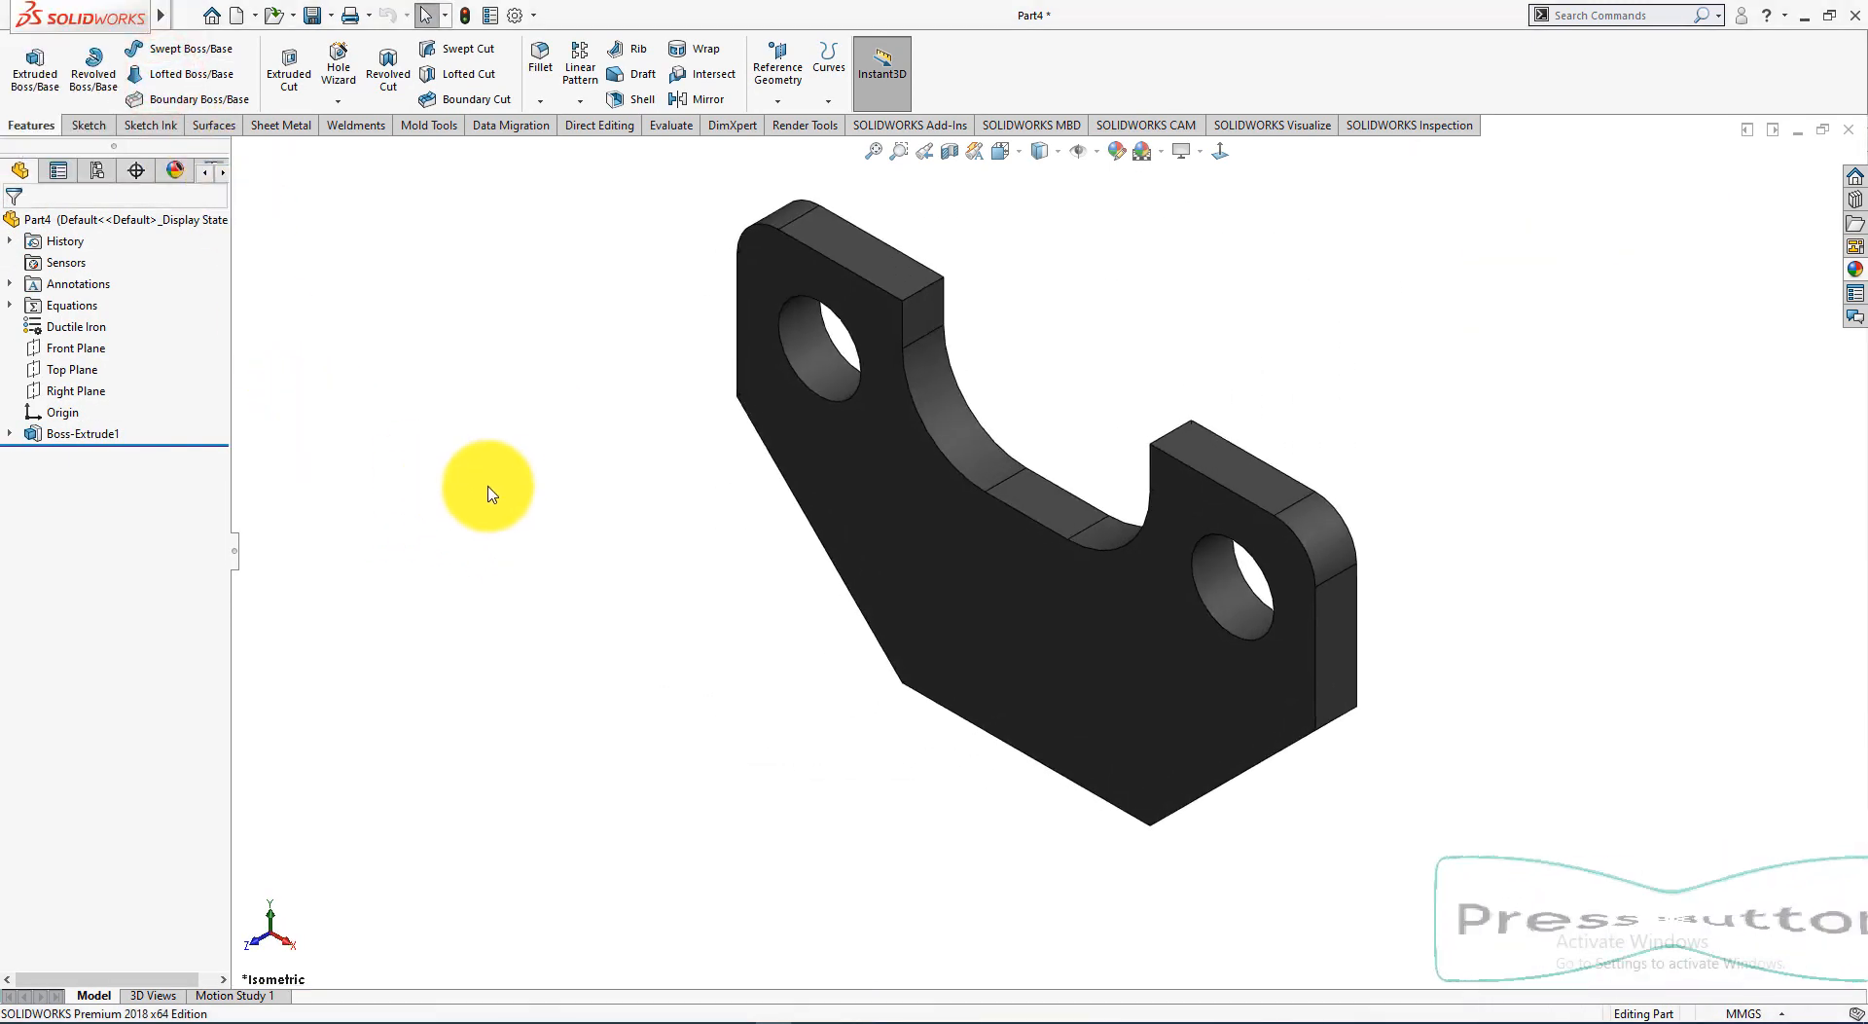
key("alt+Tab")
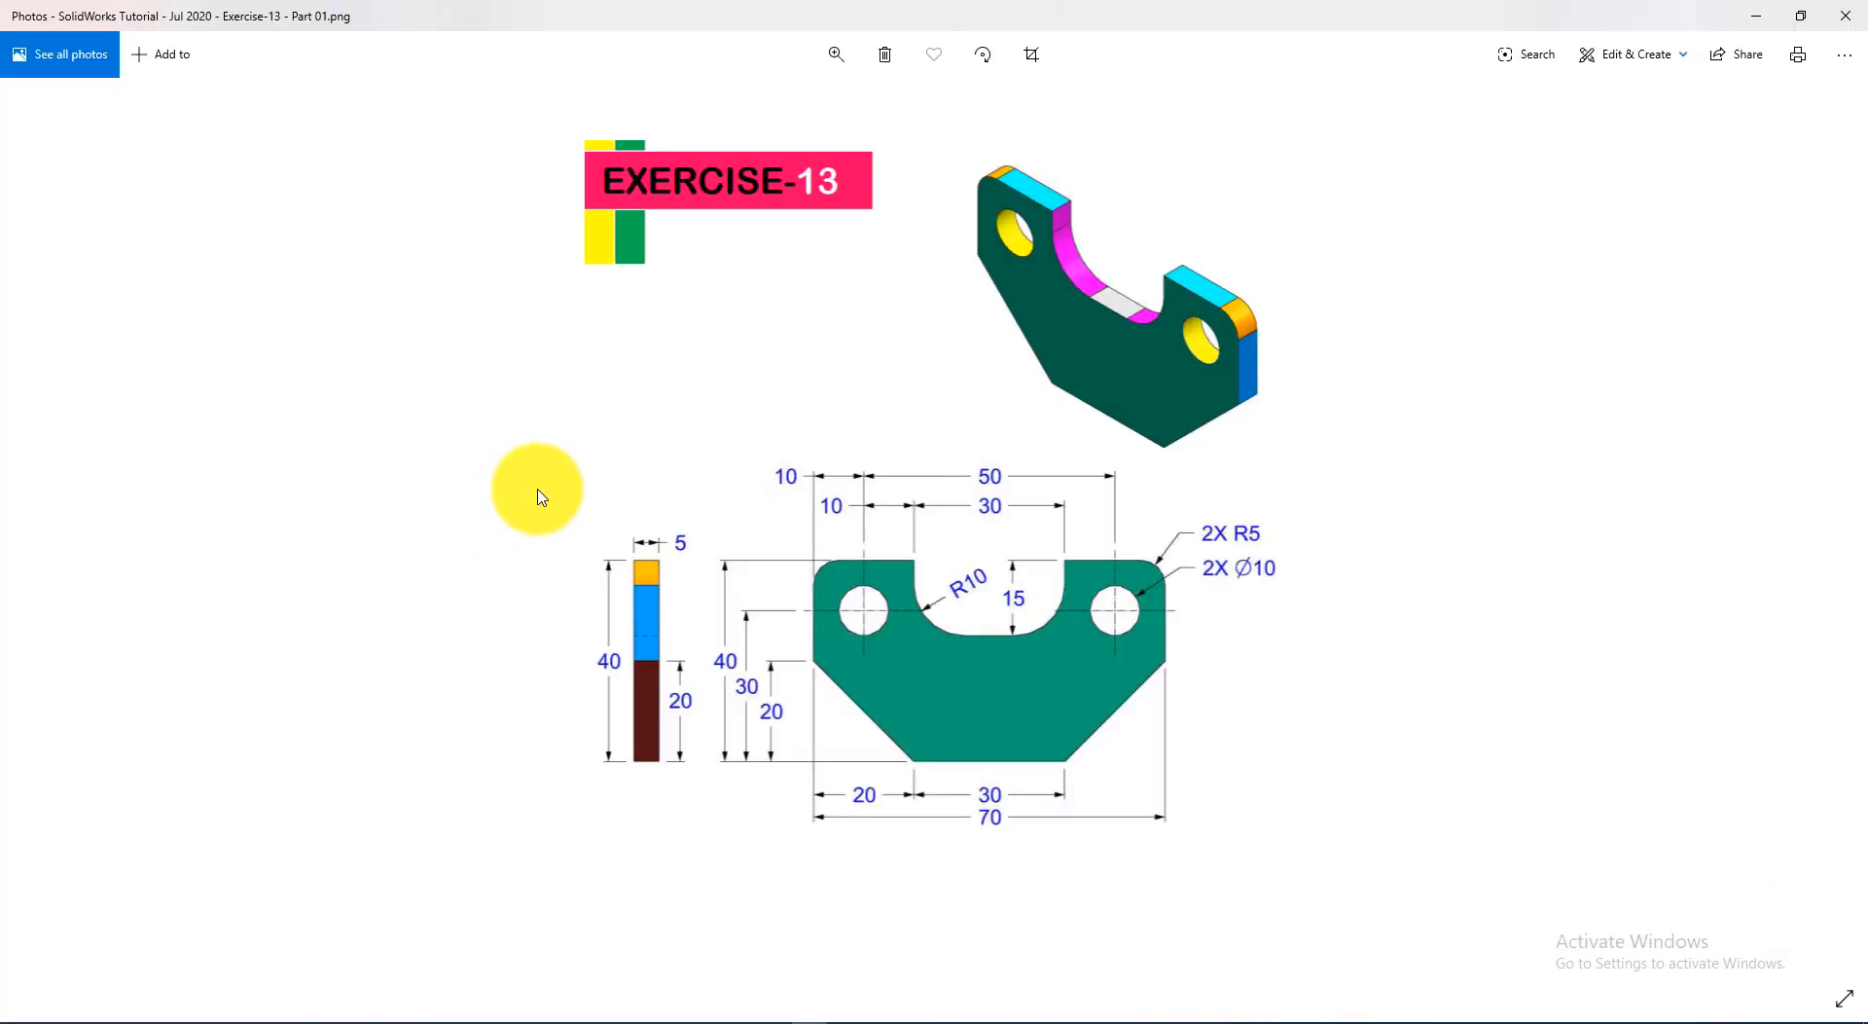
key("alt+Tab")
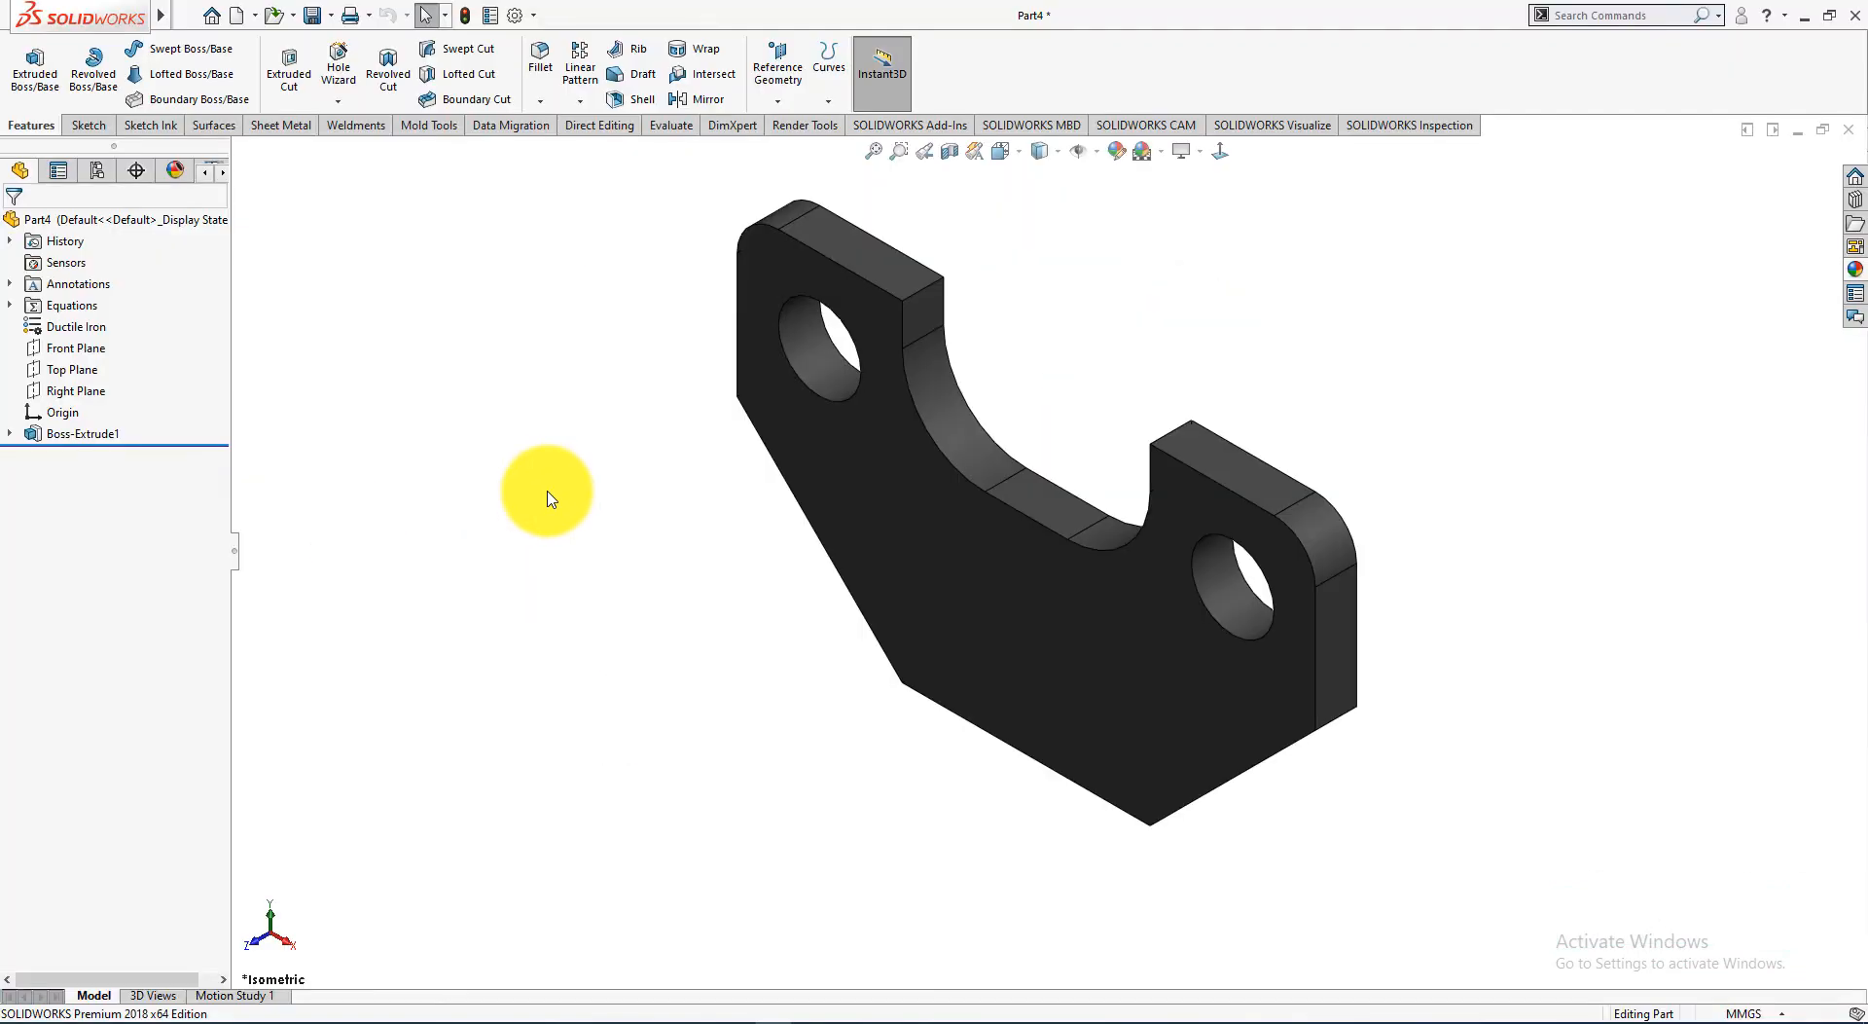
key("alt+Tab")
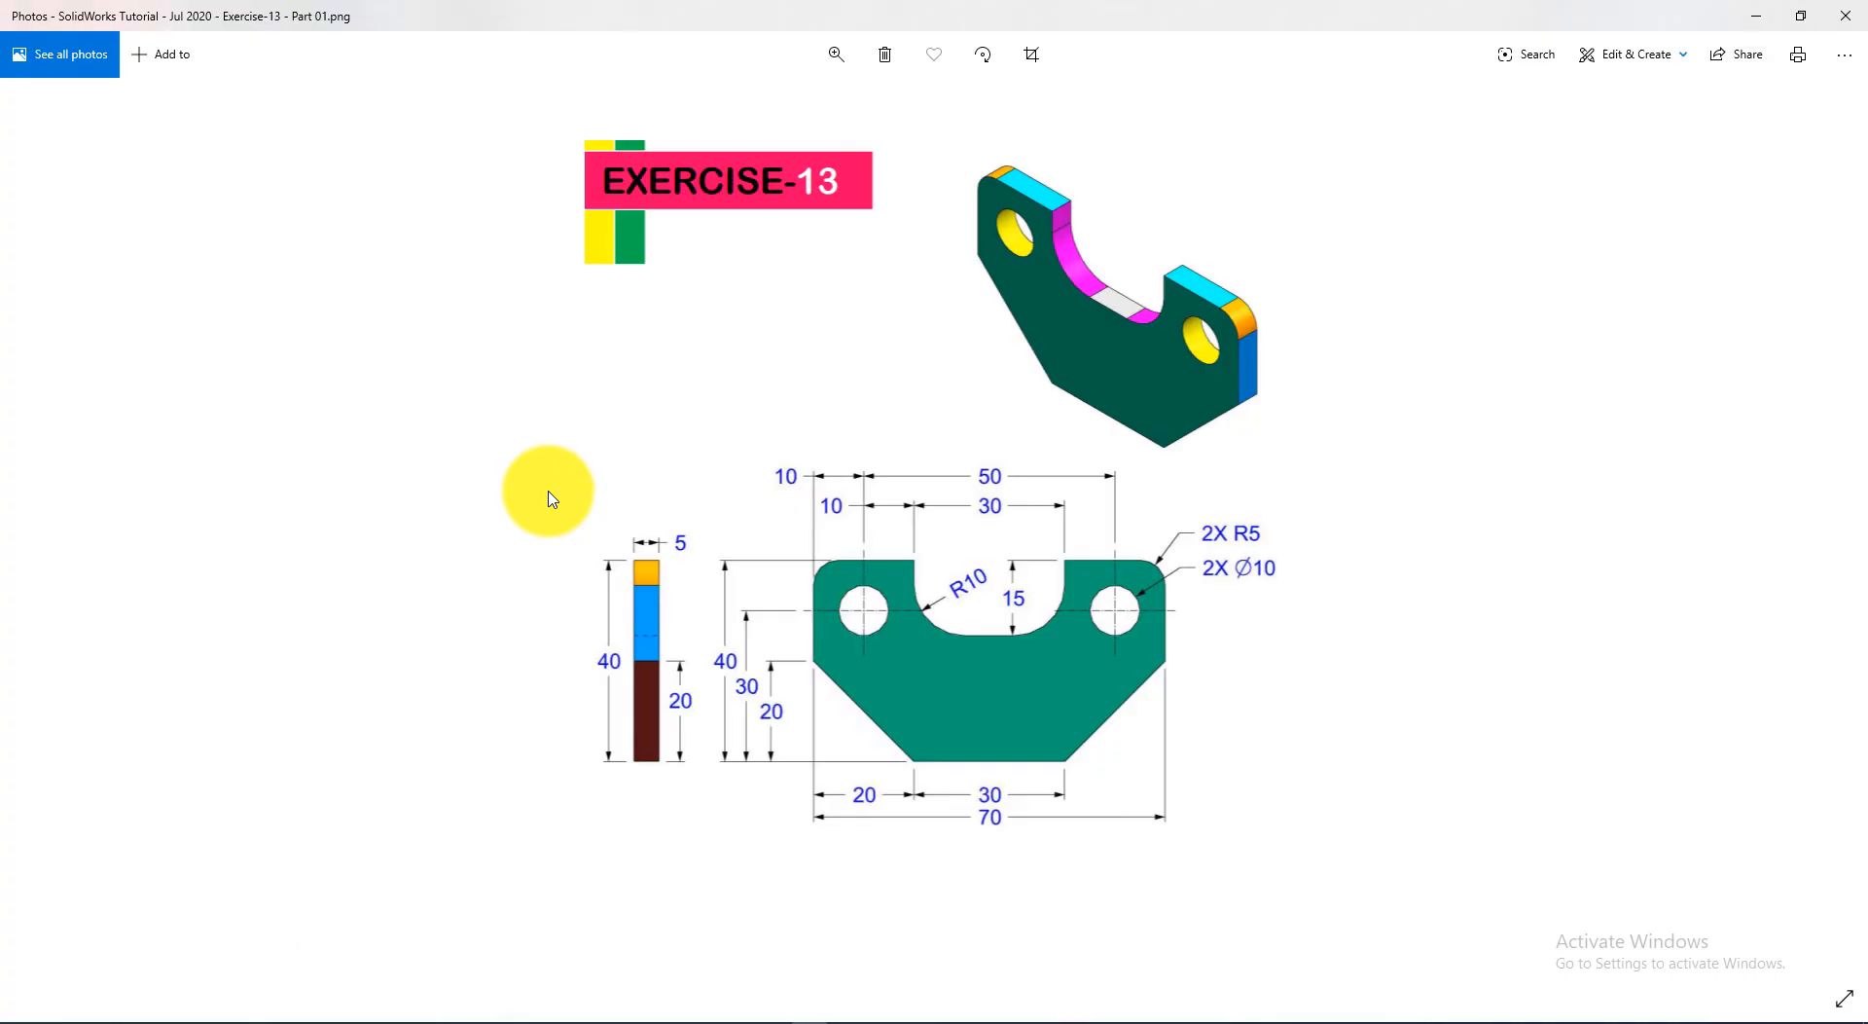
key("alt+Tab")
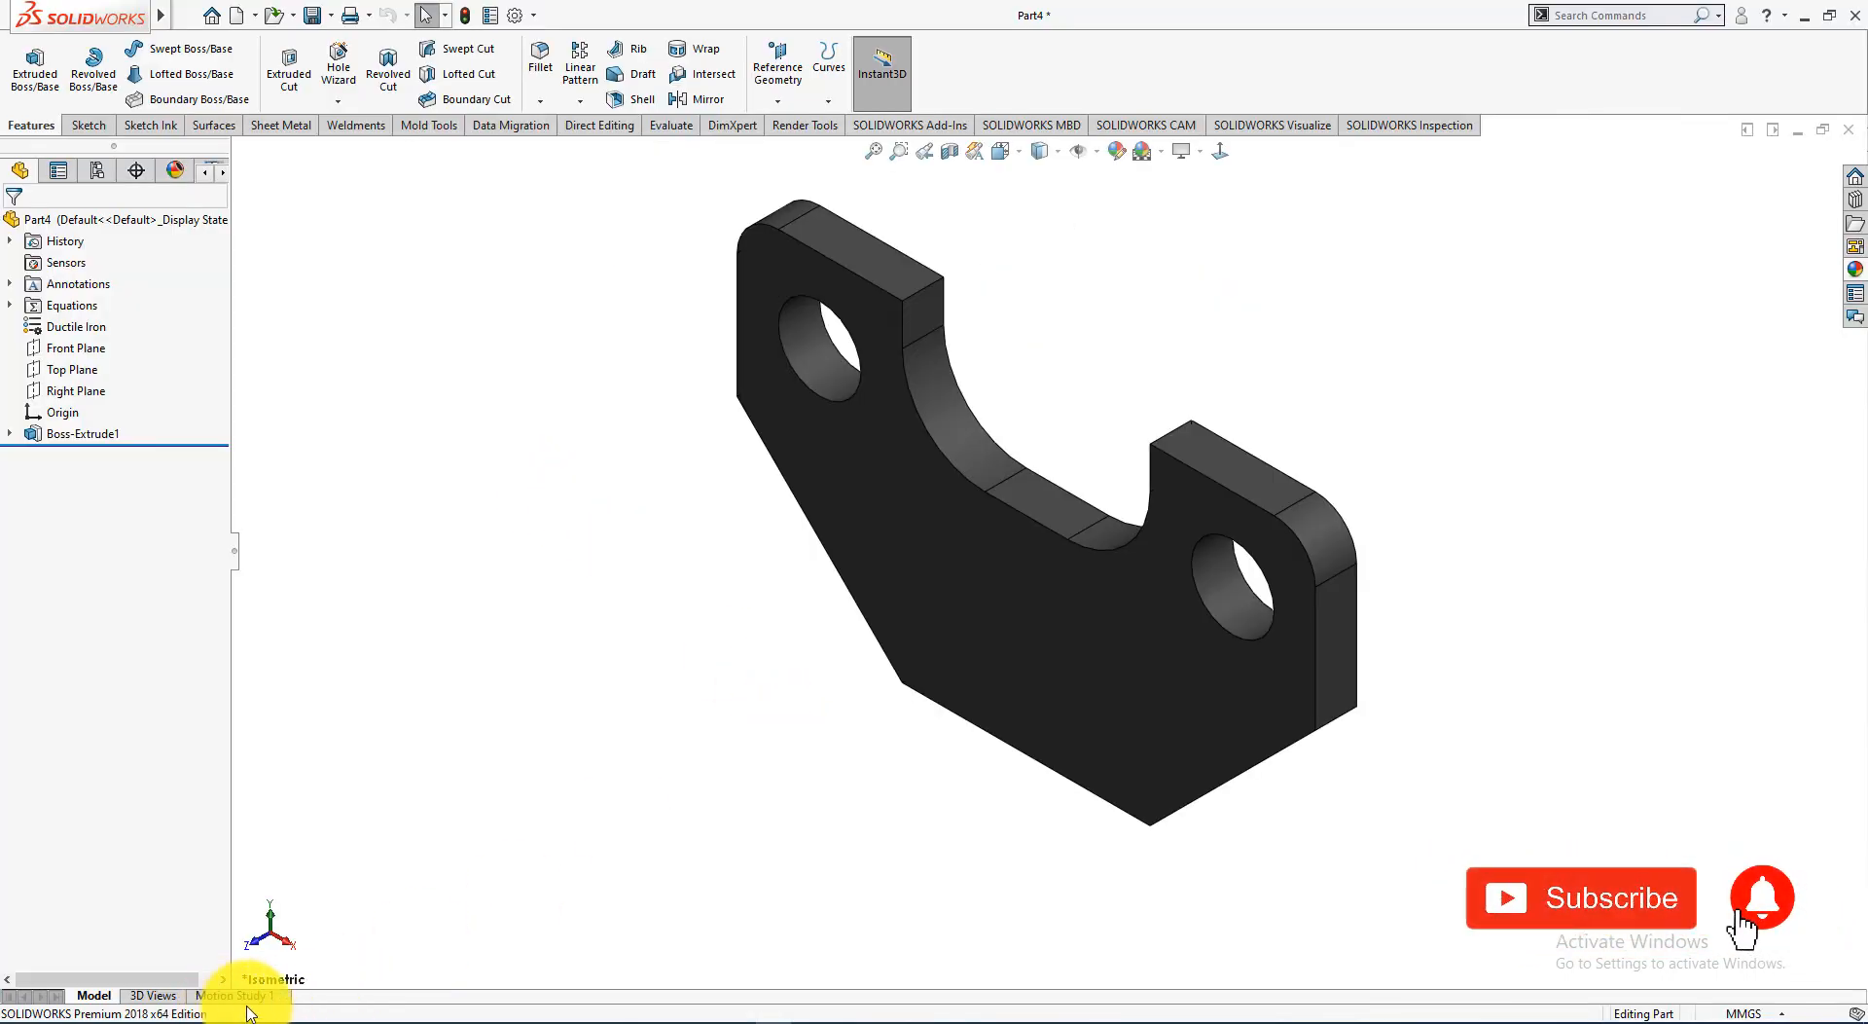
left_click(813, 1022)
left_click(813, 1022)
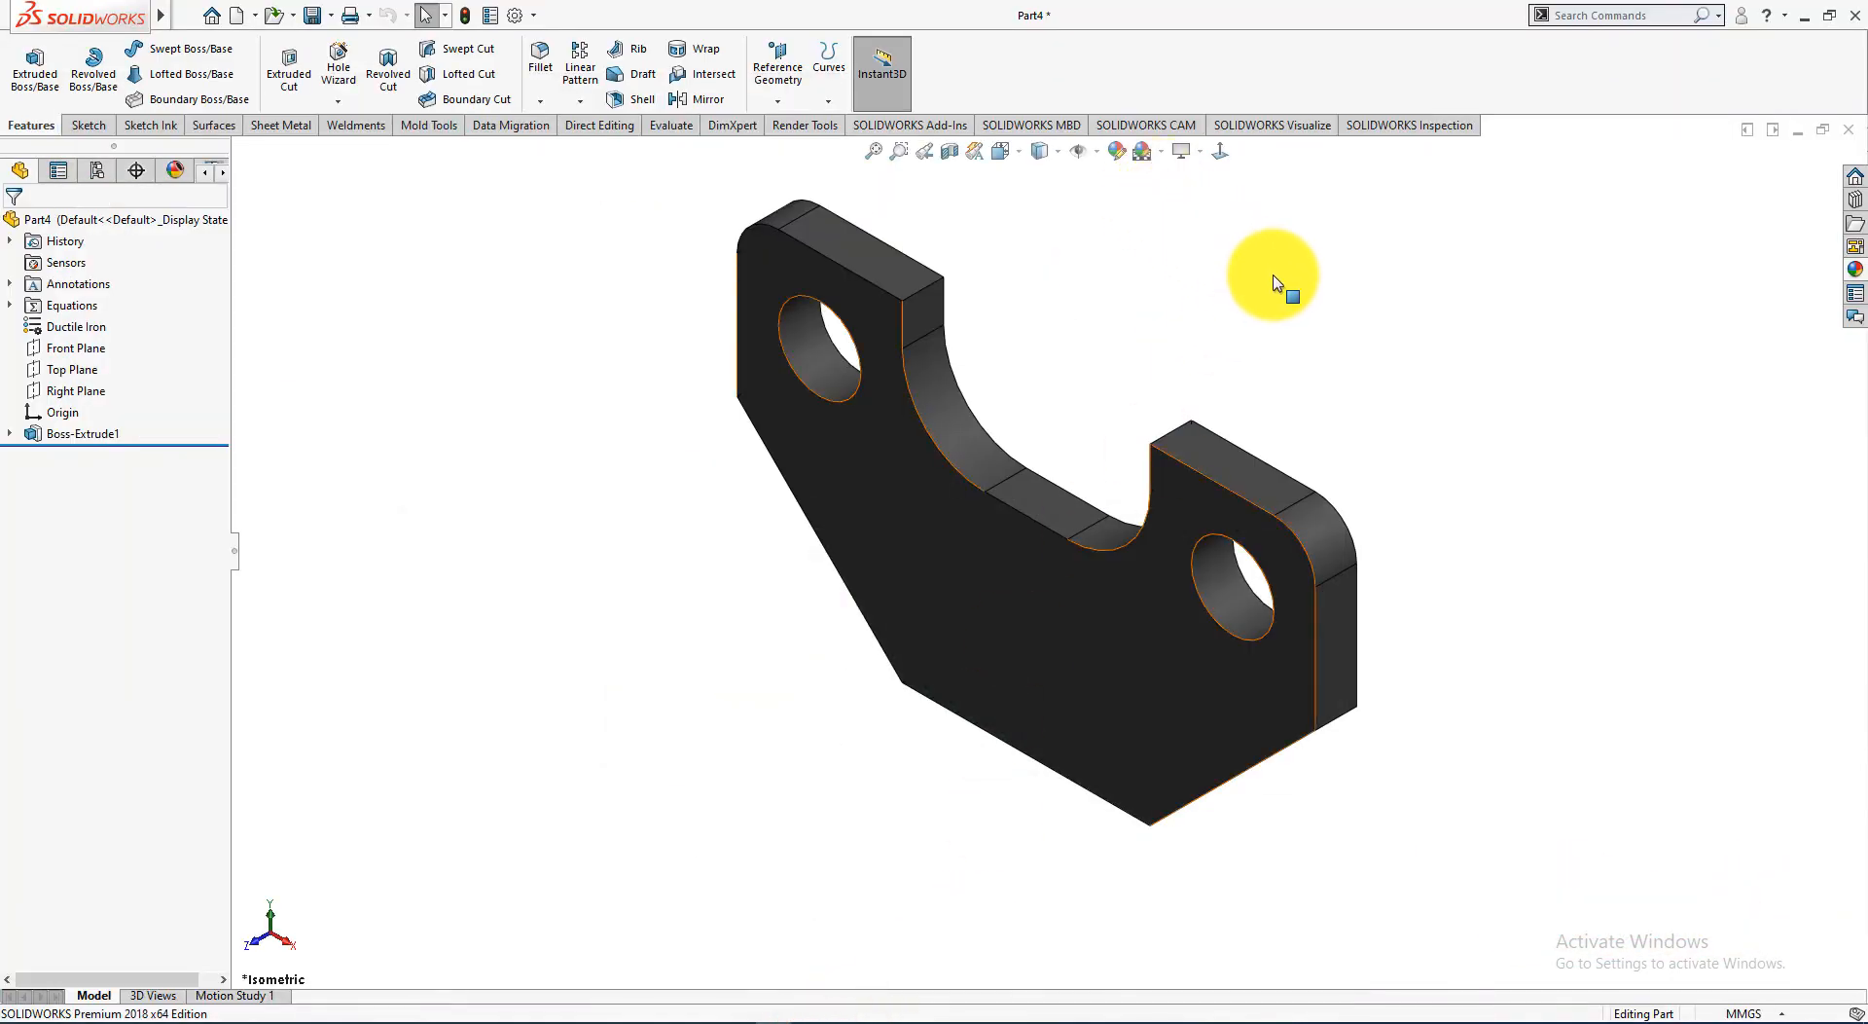
left_click(1263, 247)
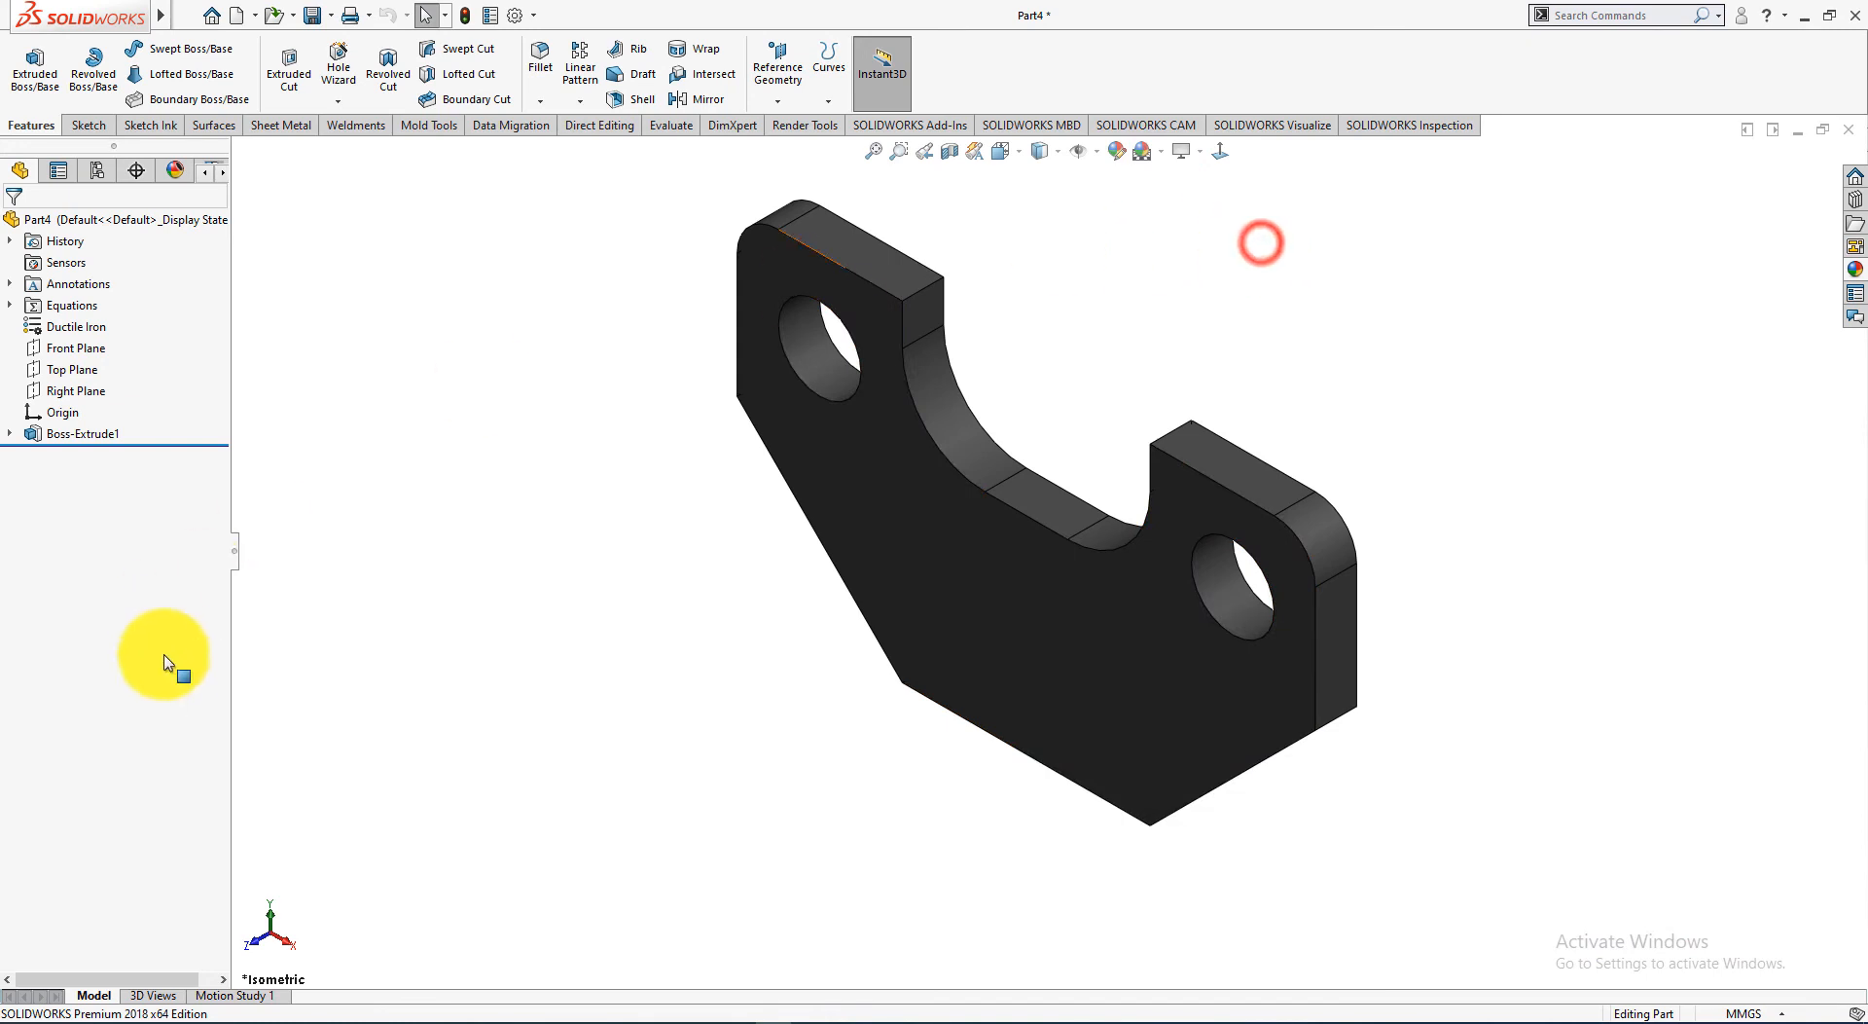
Step: In Motion Study 1, create a 30-second animation rotating the plate once clockwise about the Y-axis and play it at 3x speed
left_click(235, 995)
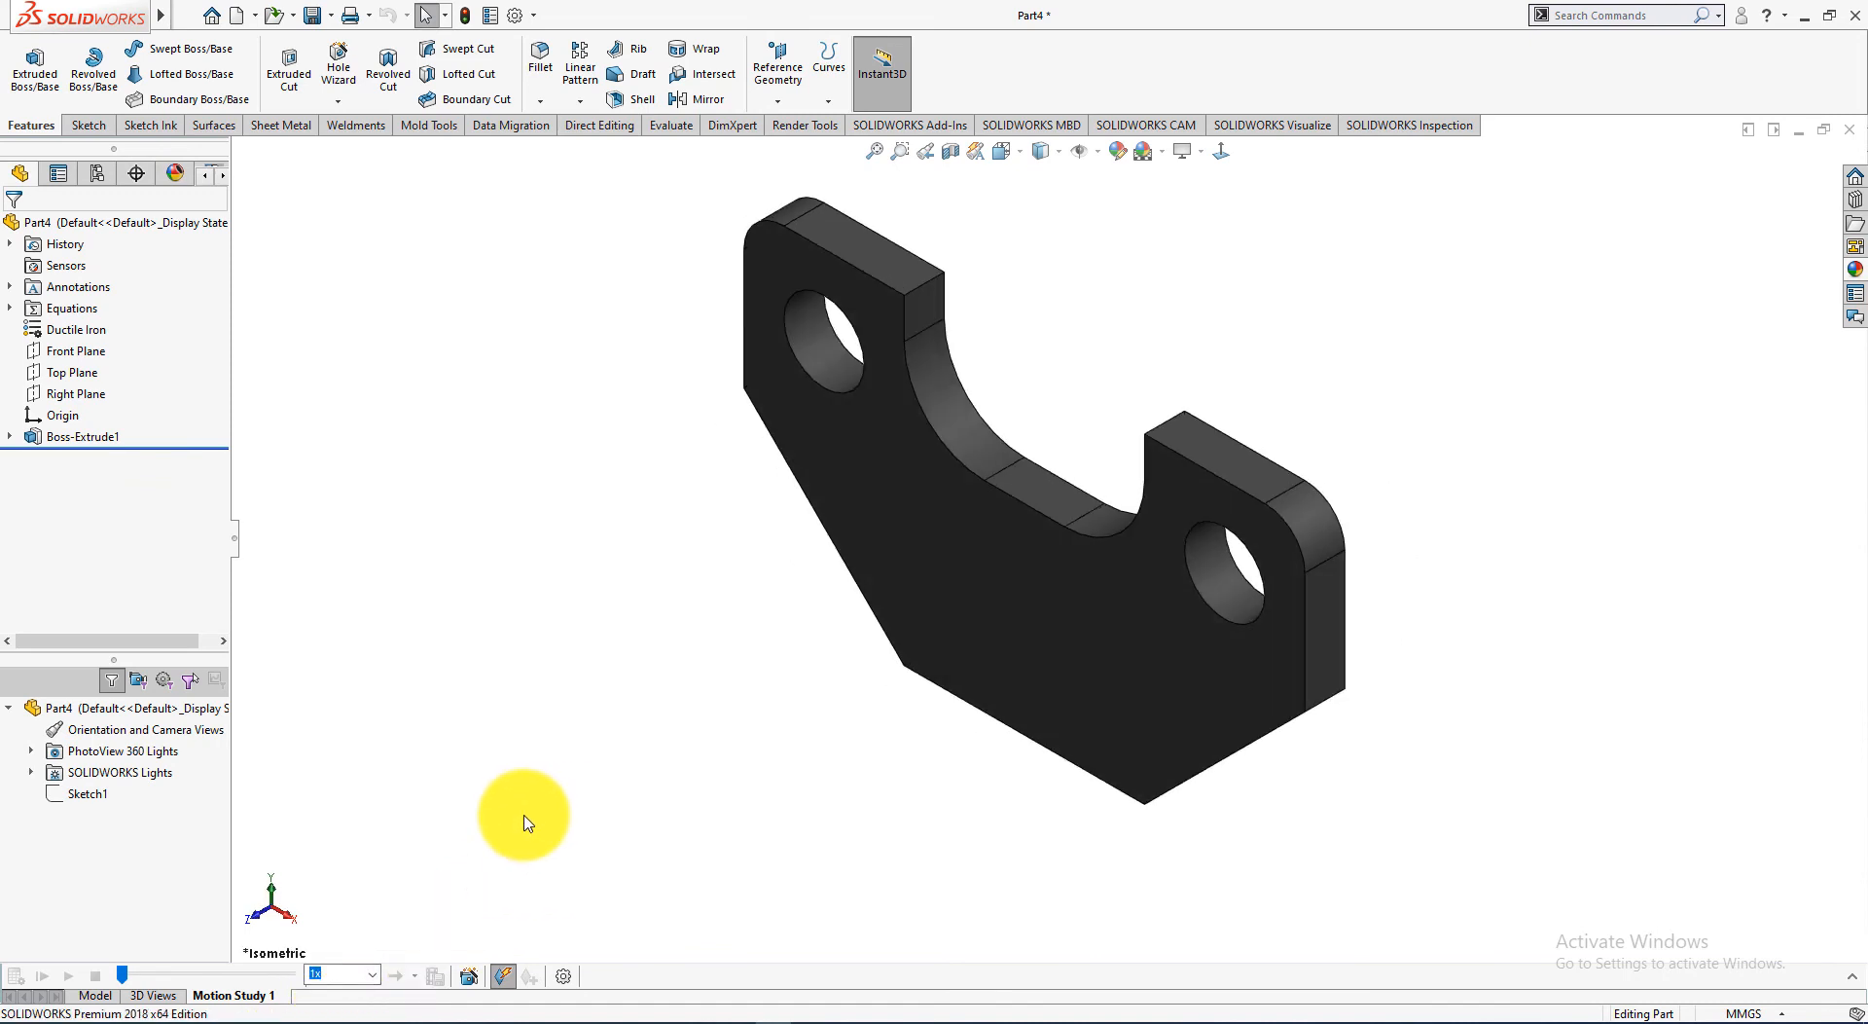
left_click(351, 975)
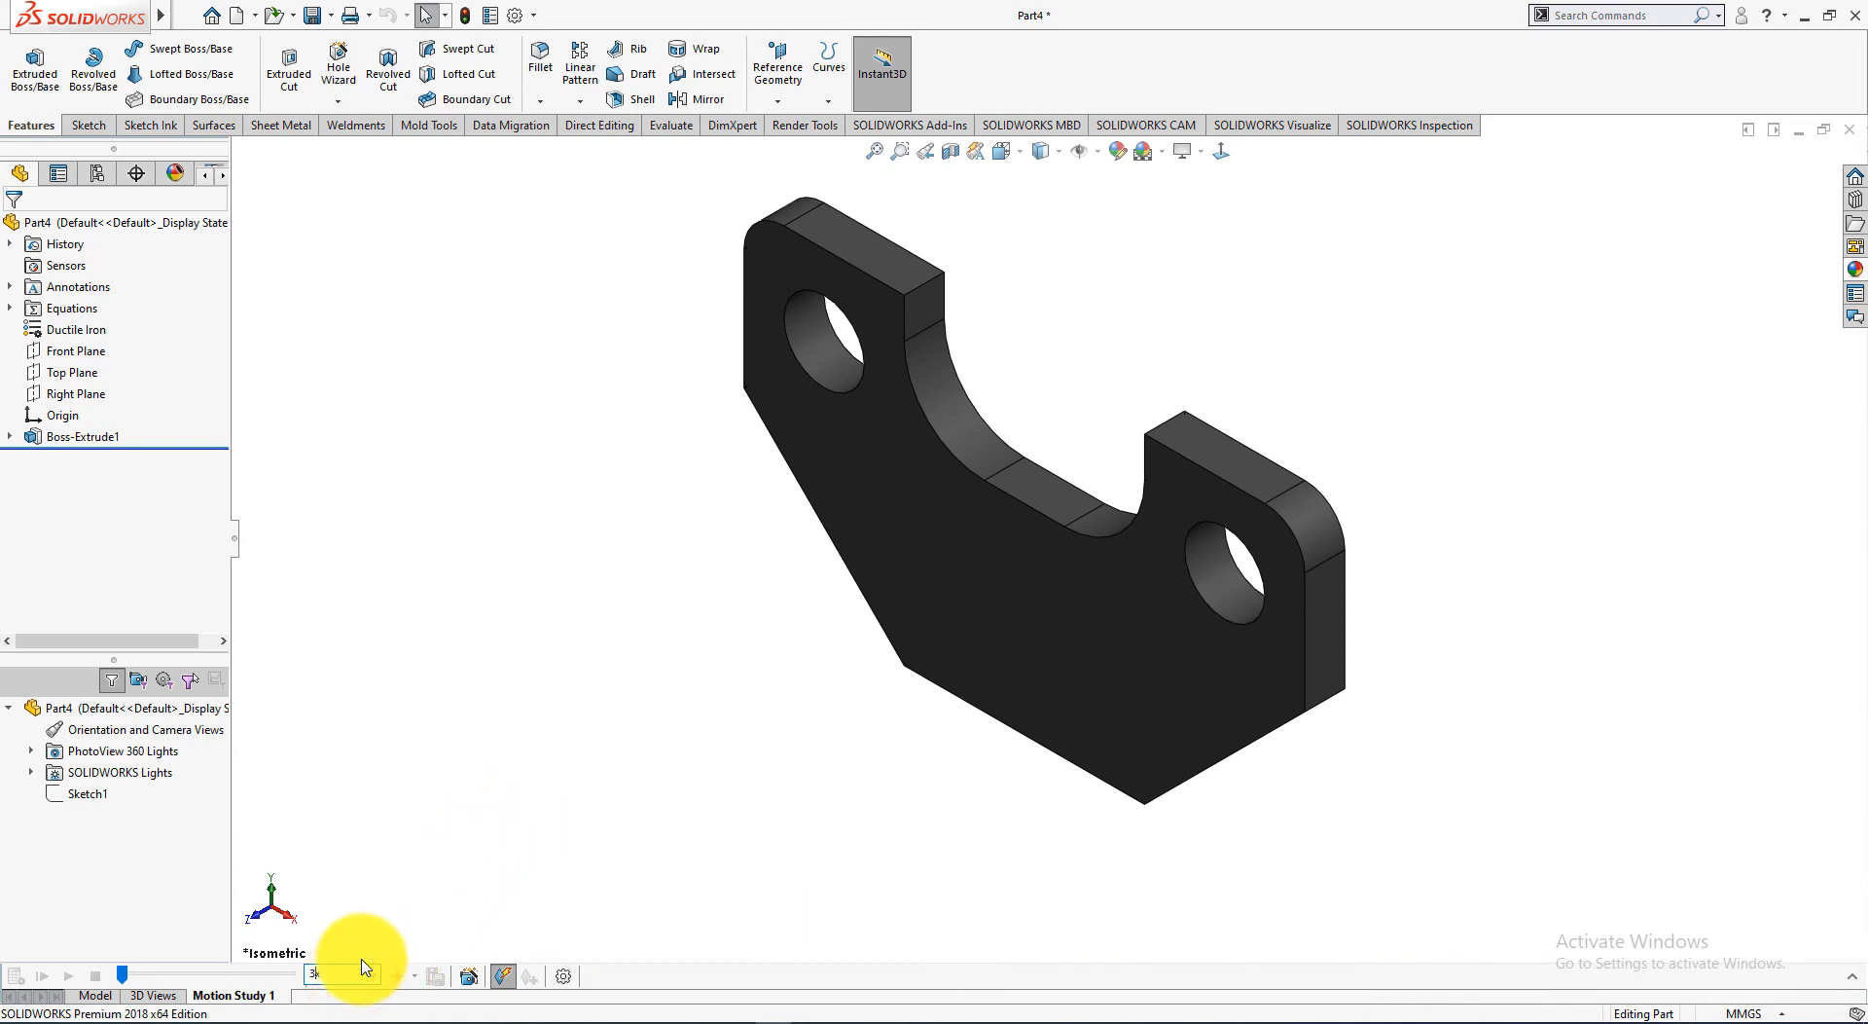
left_click(469, 975)
left_click(1019, 732)
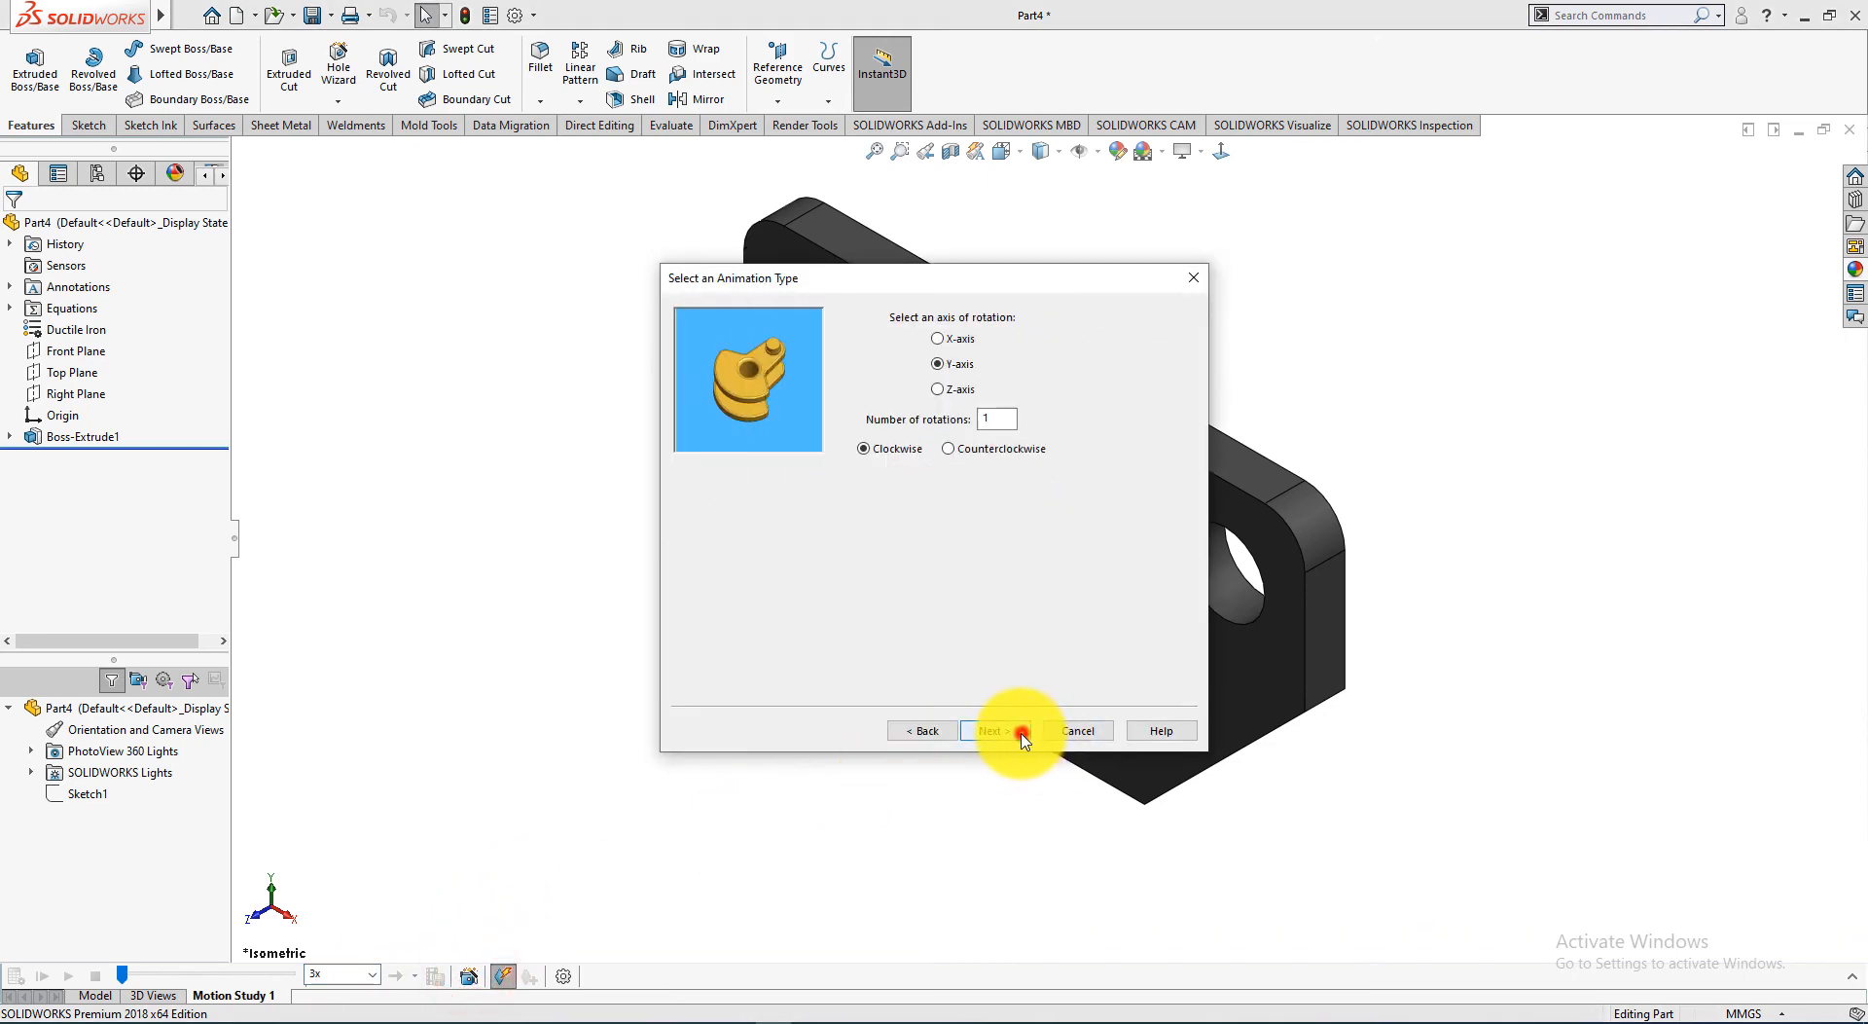
left_click(1020, 732)
type("30")
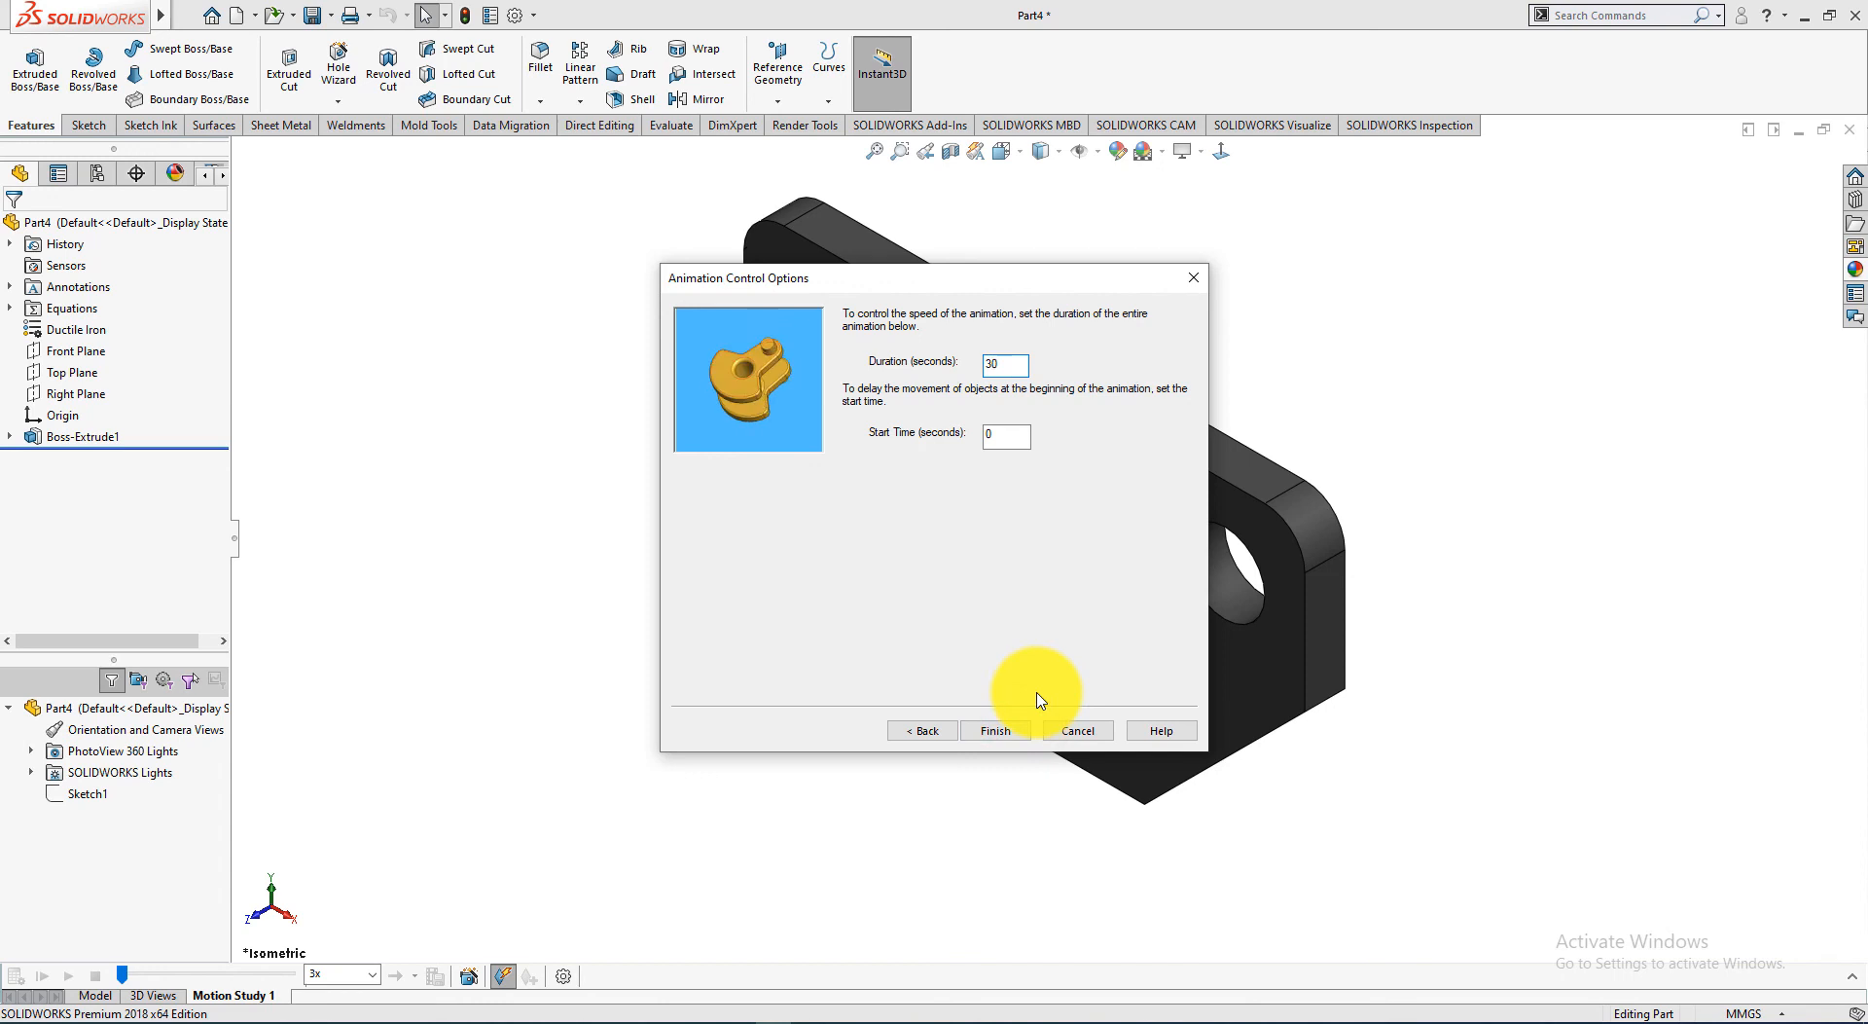
left_click(1002, 730)
left_click(42, 974)
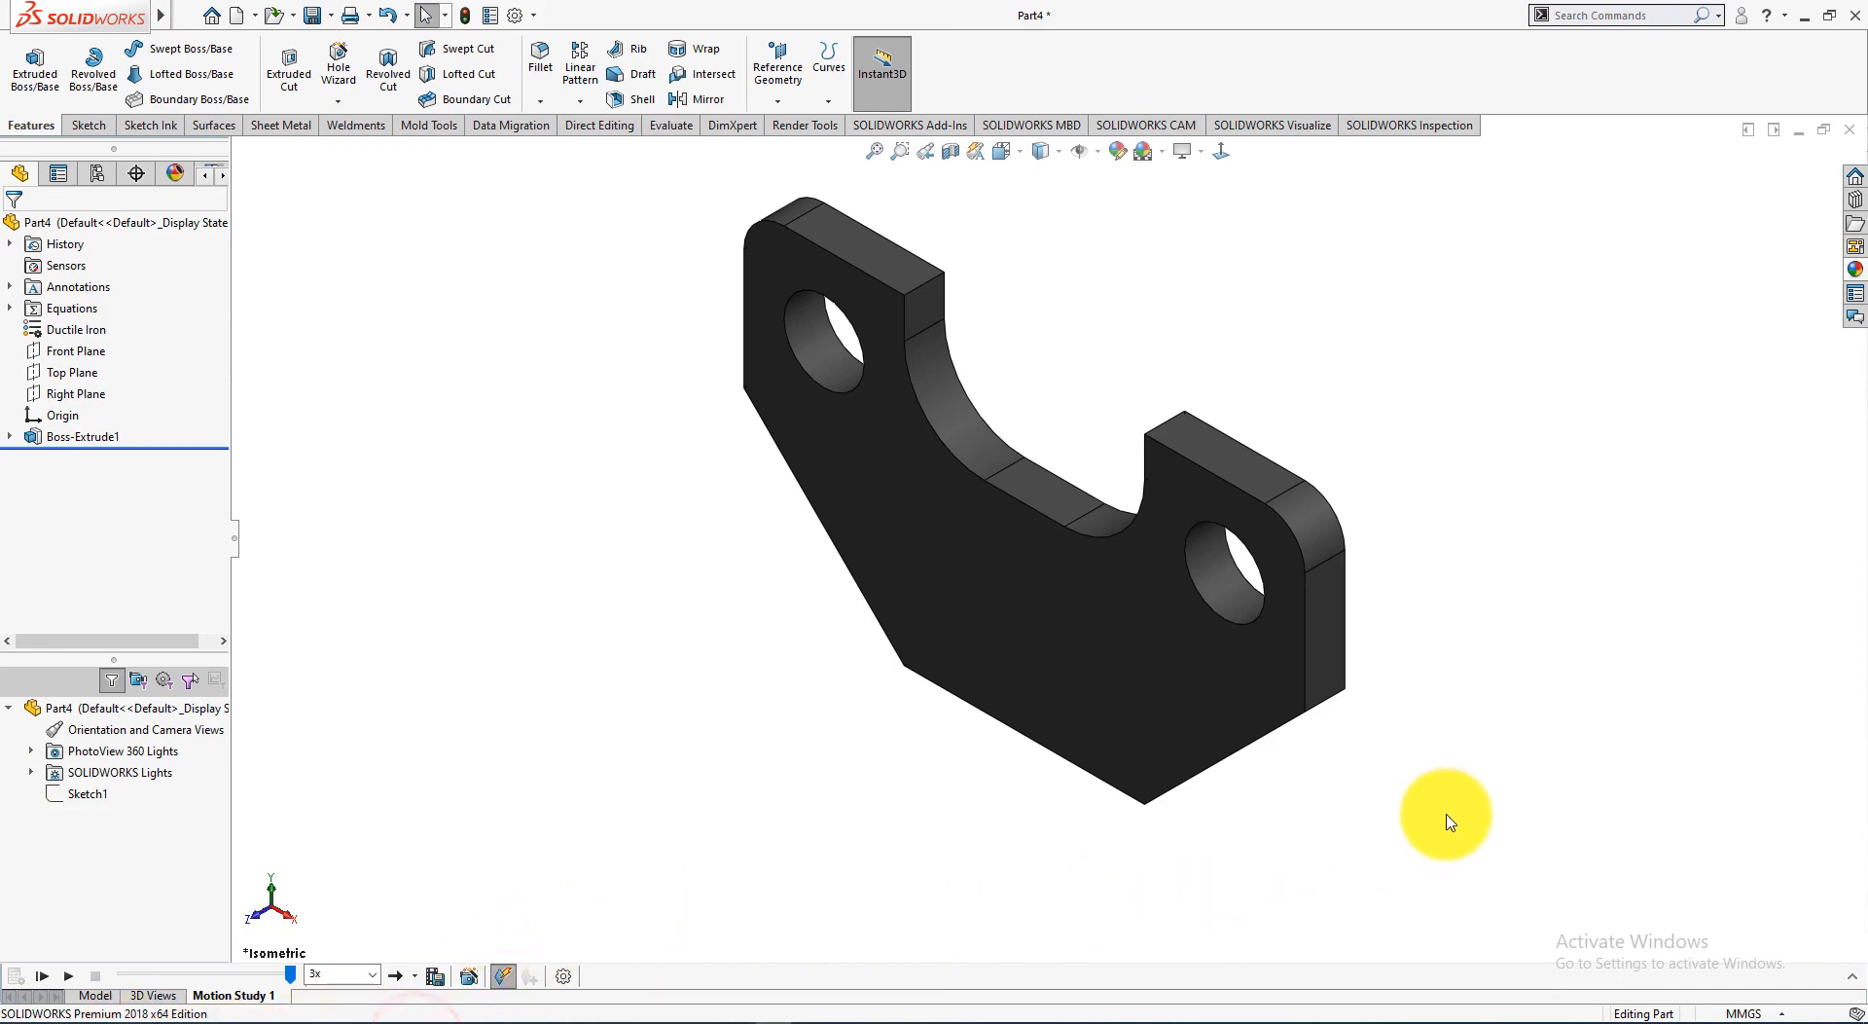
Step: Apply the cream high gloss plastic appearance to the plate's whole body
scroll(1447, 808, "up", 1)
key("space")
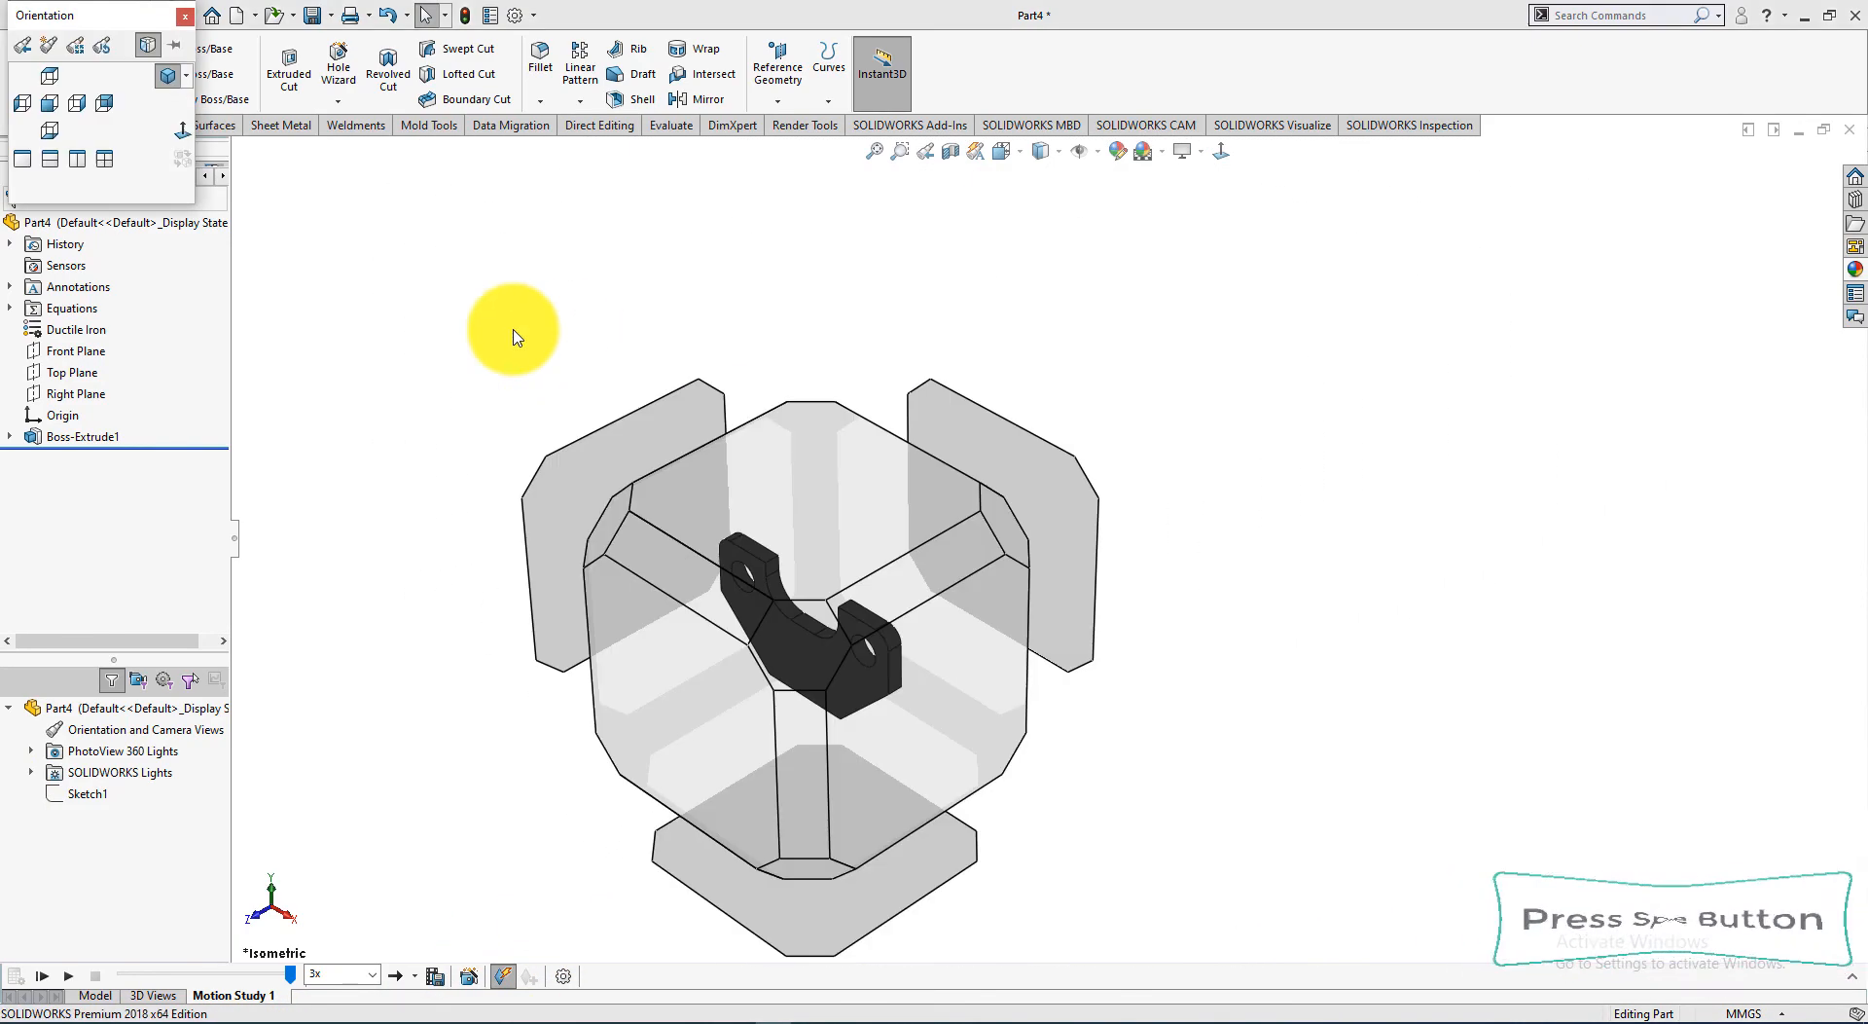
left_click(164, 76)
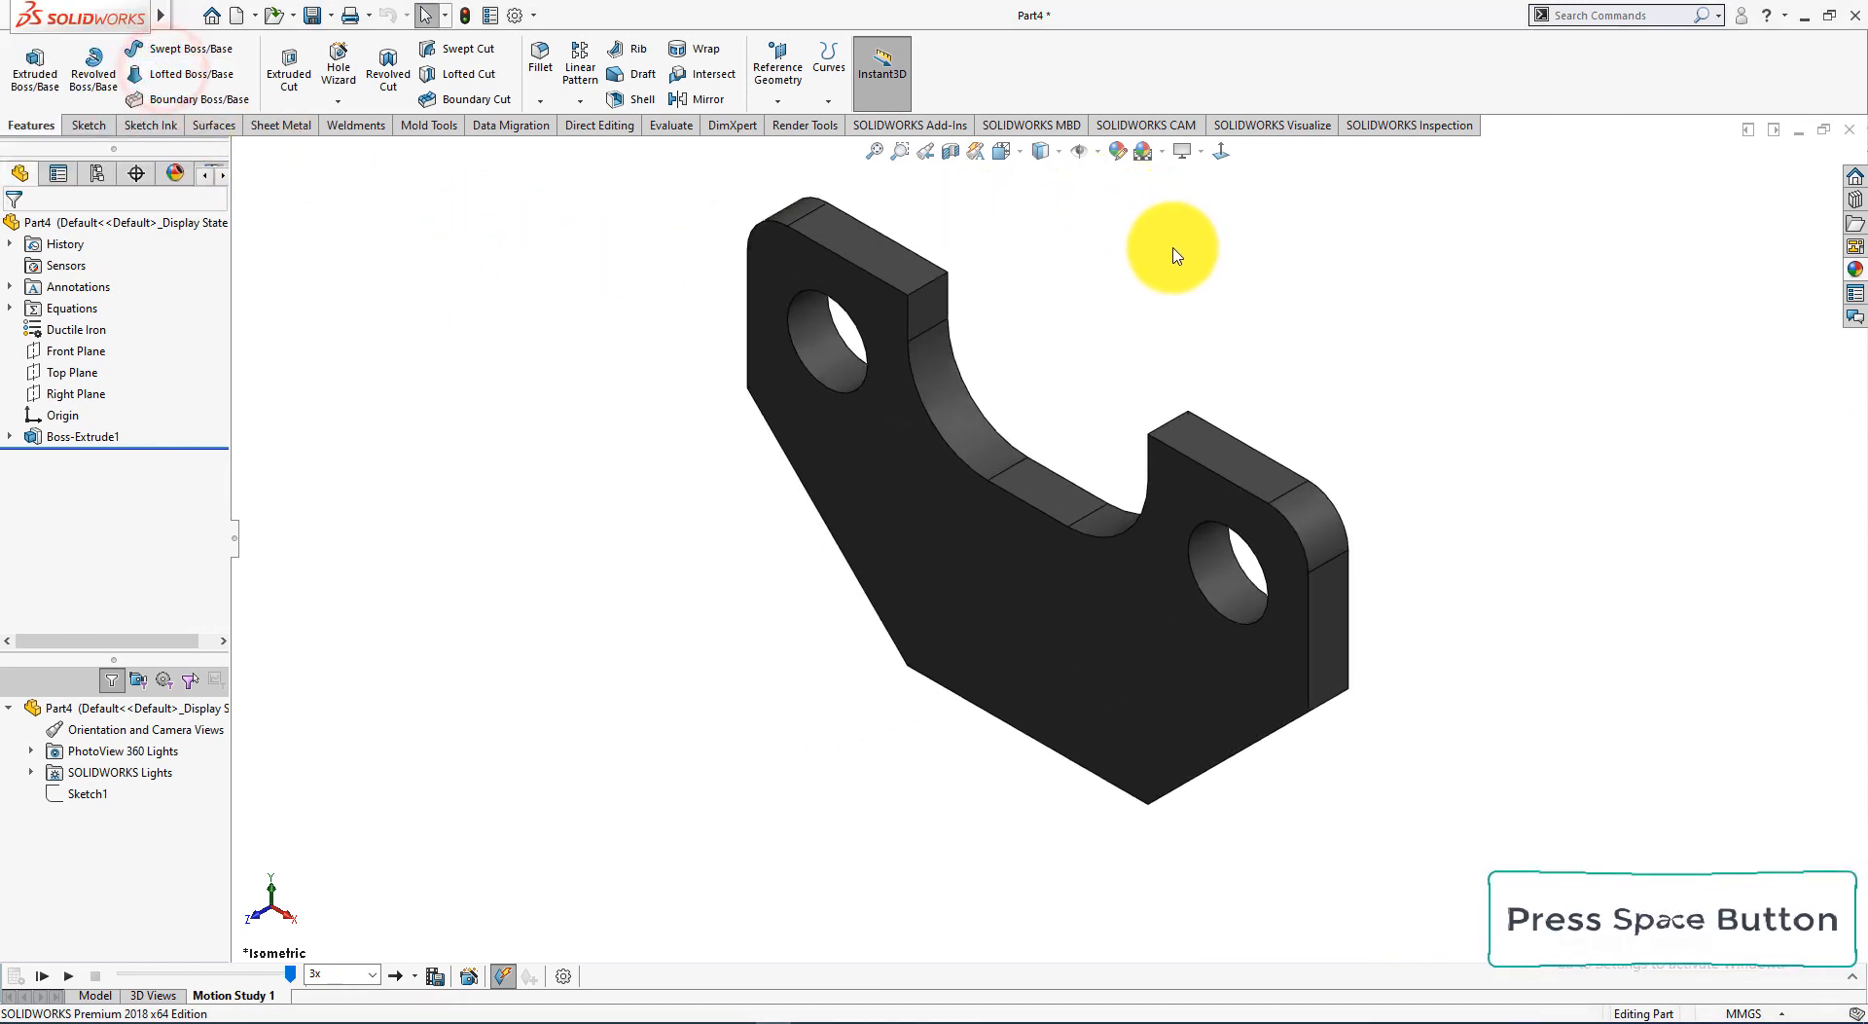
scroll(1183, 247, "down", 1)
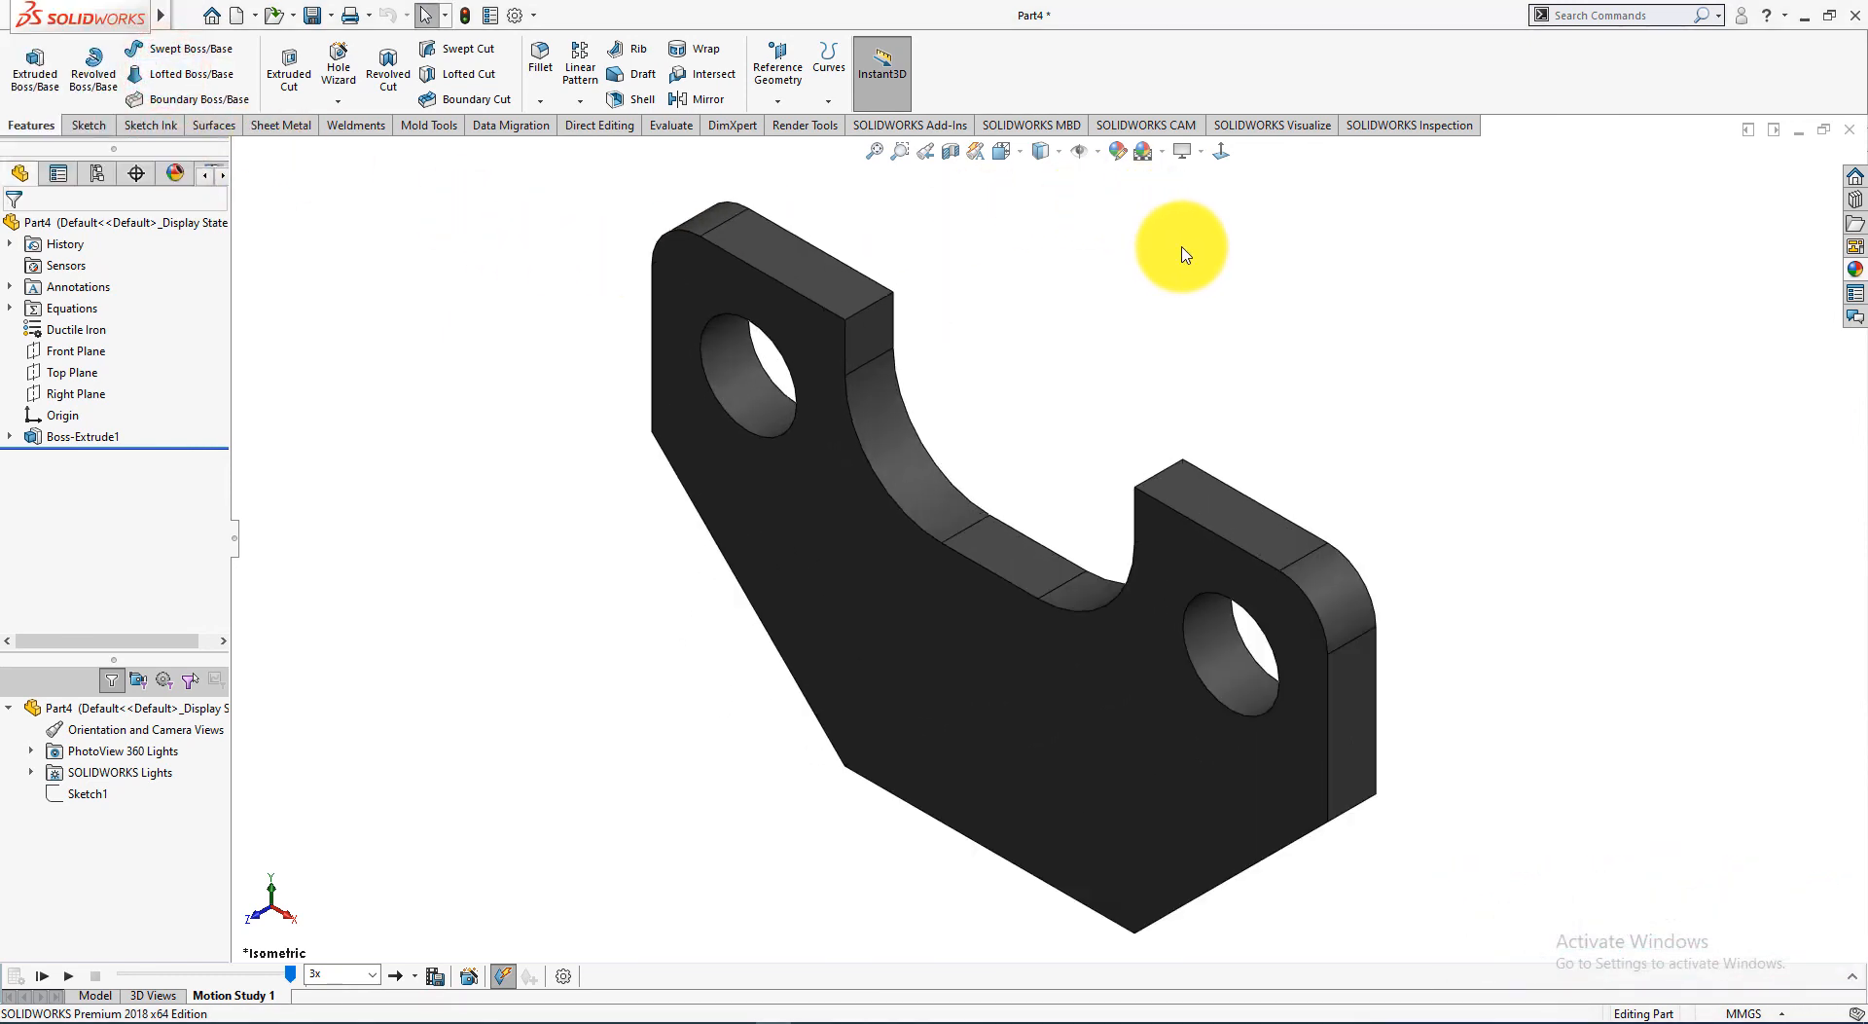
scroll(1184, 249, "up", 1)
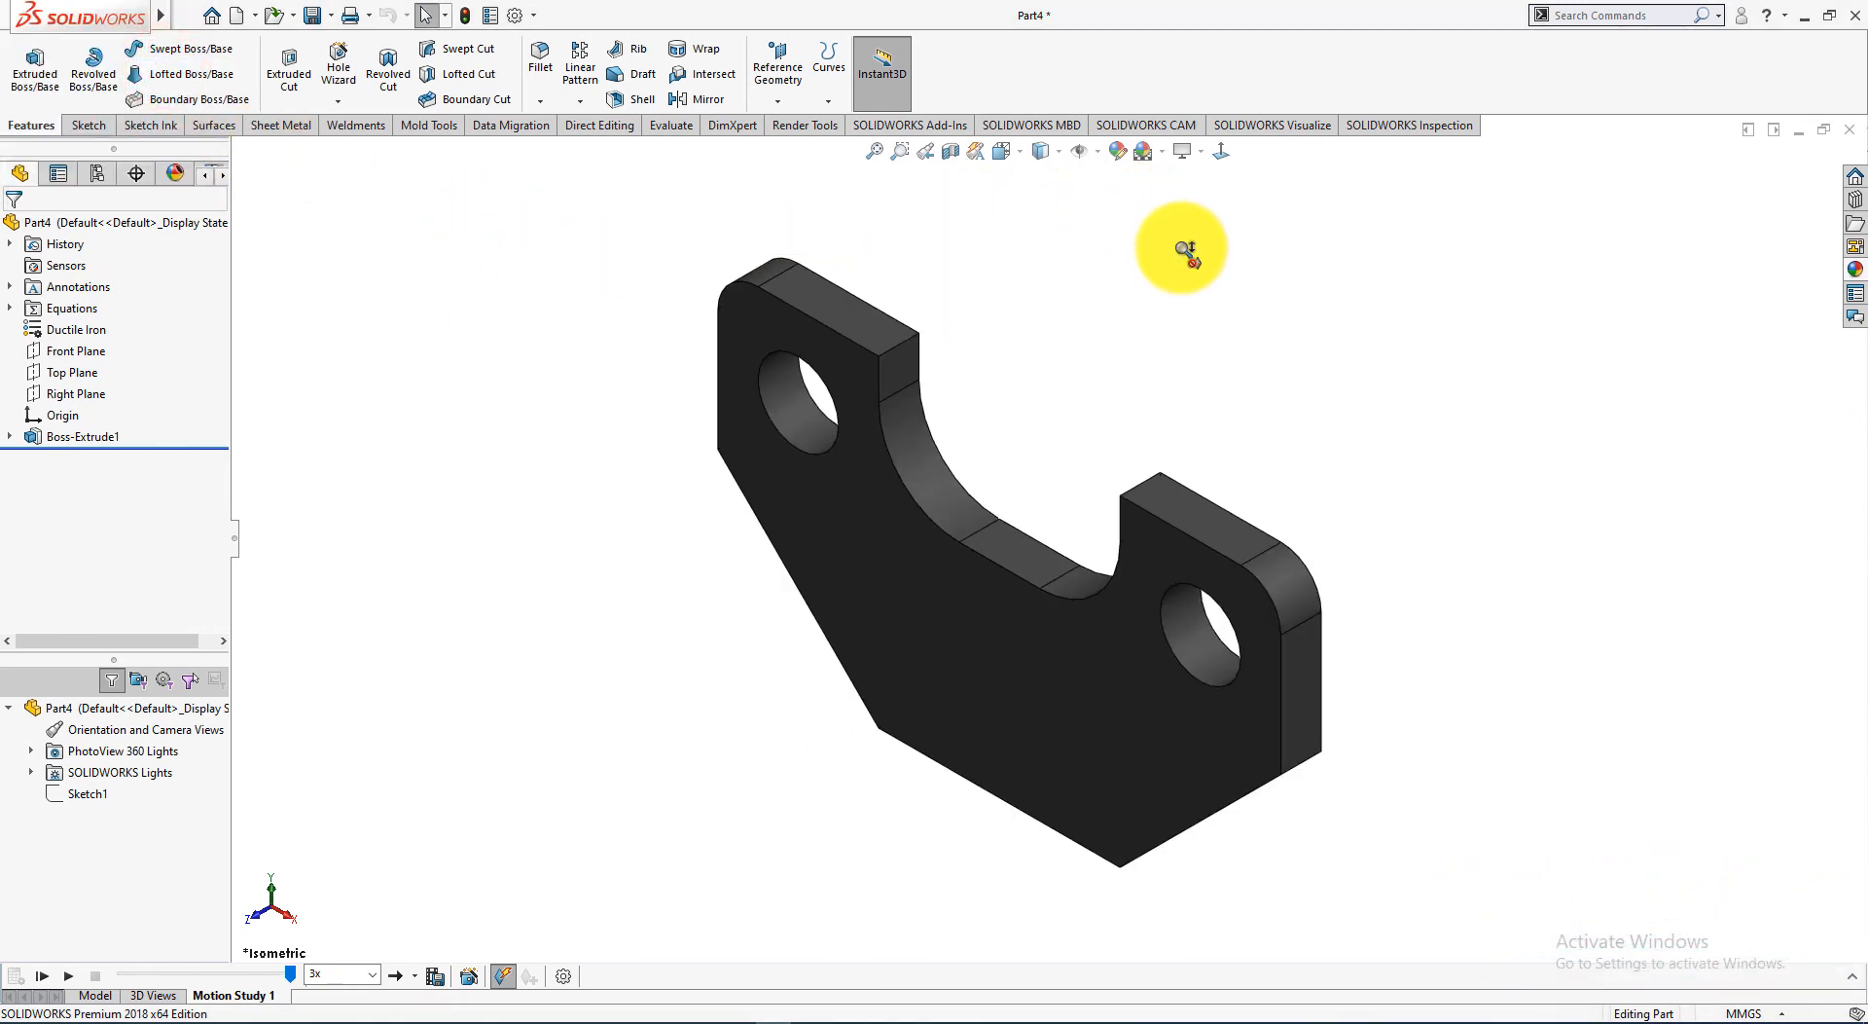
left_click(1855, 269)
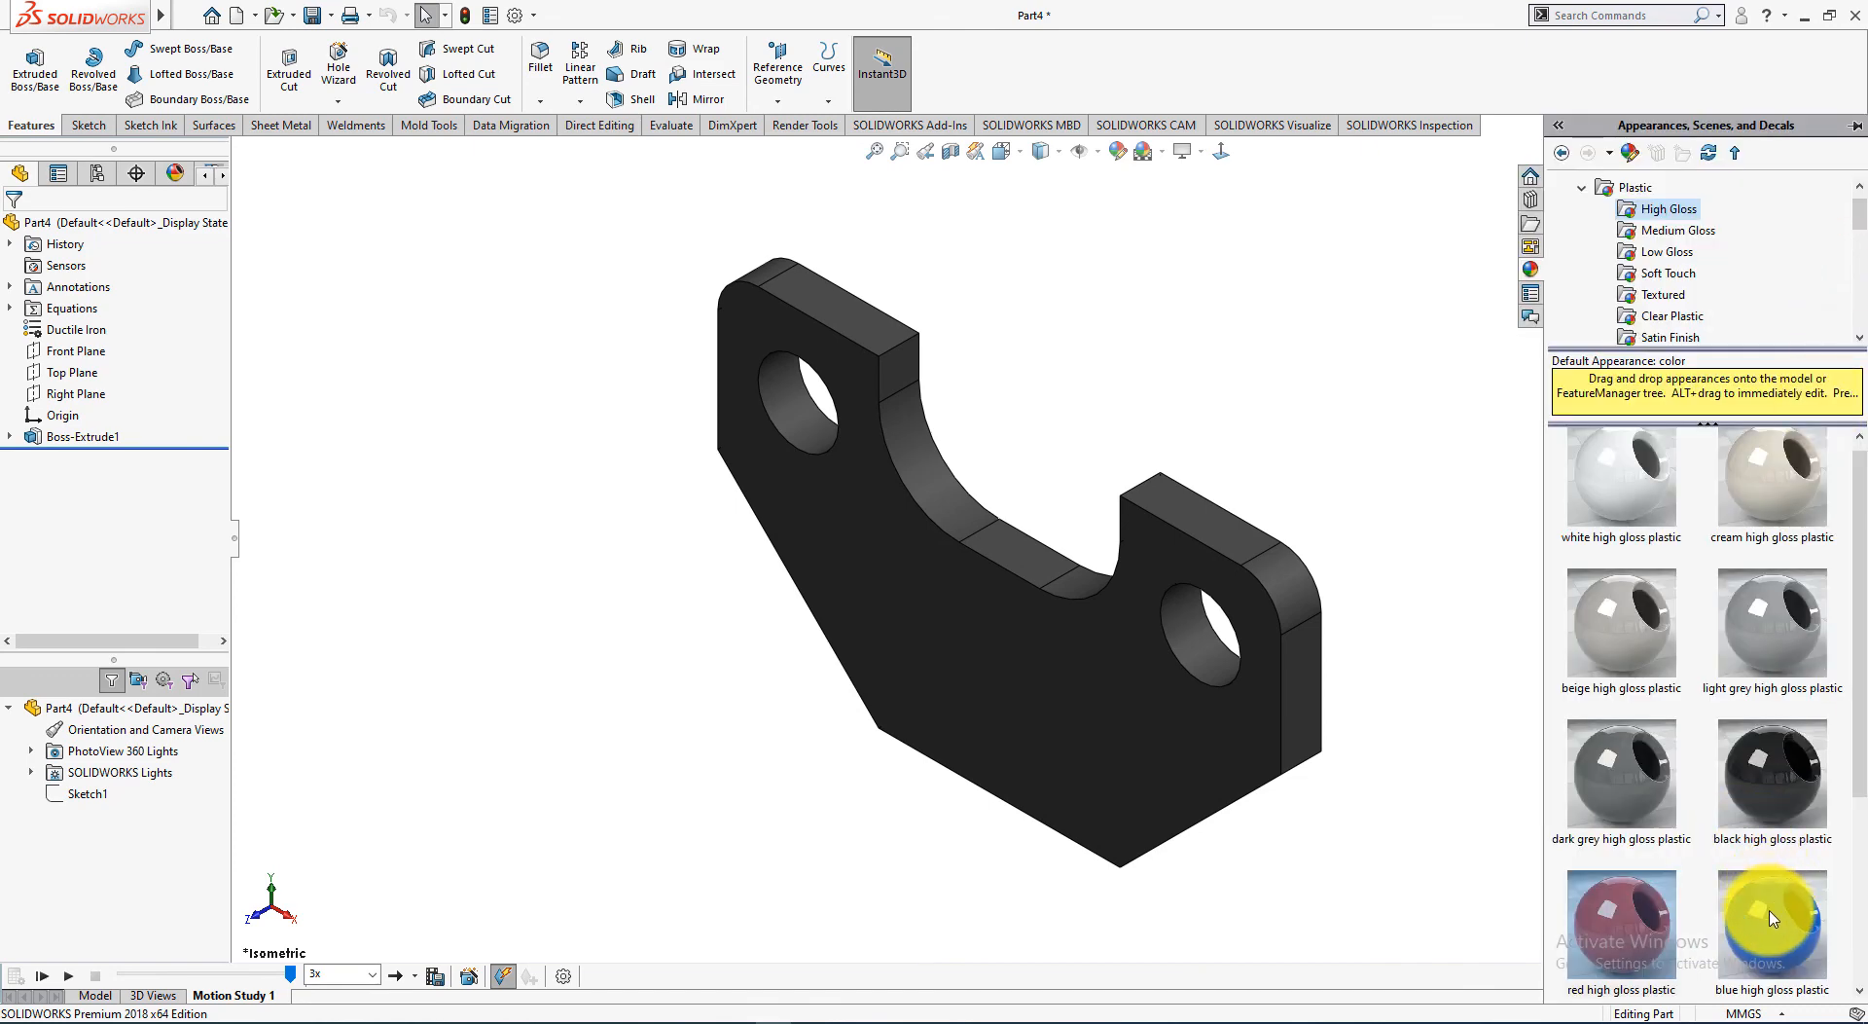
left_click_drag(1776, 502, 1095, 642)
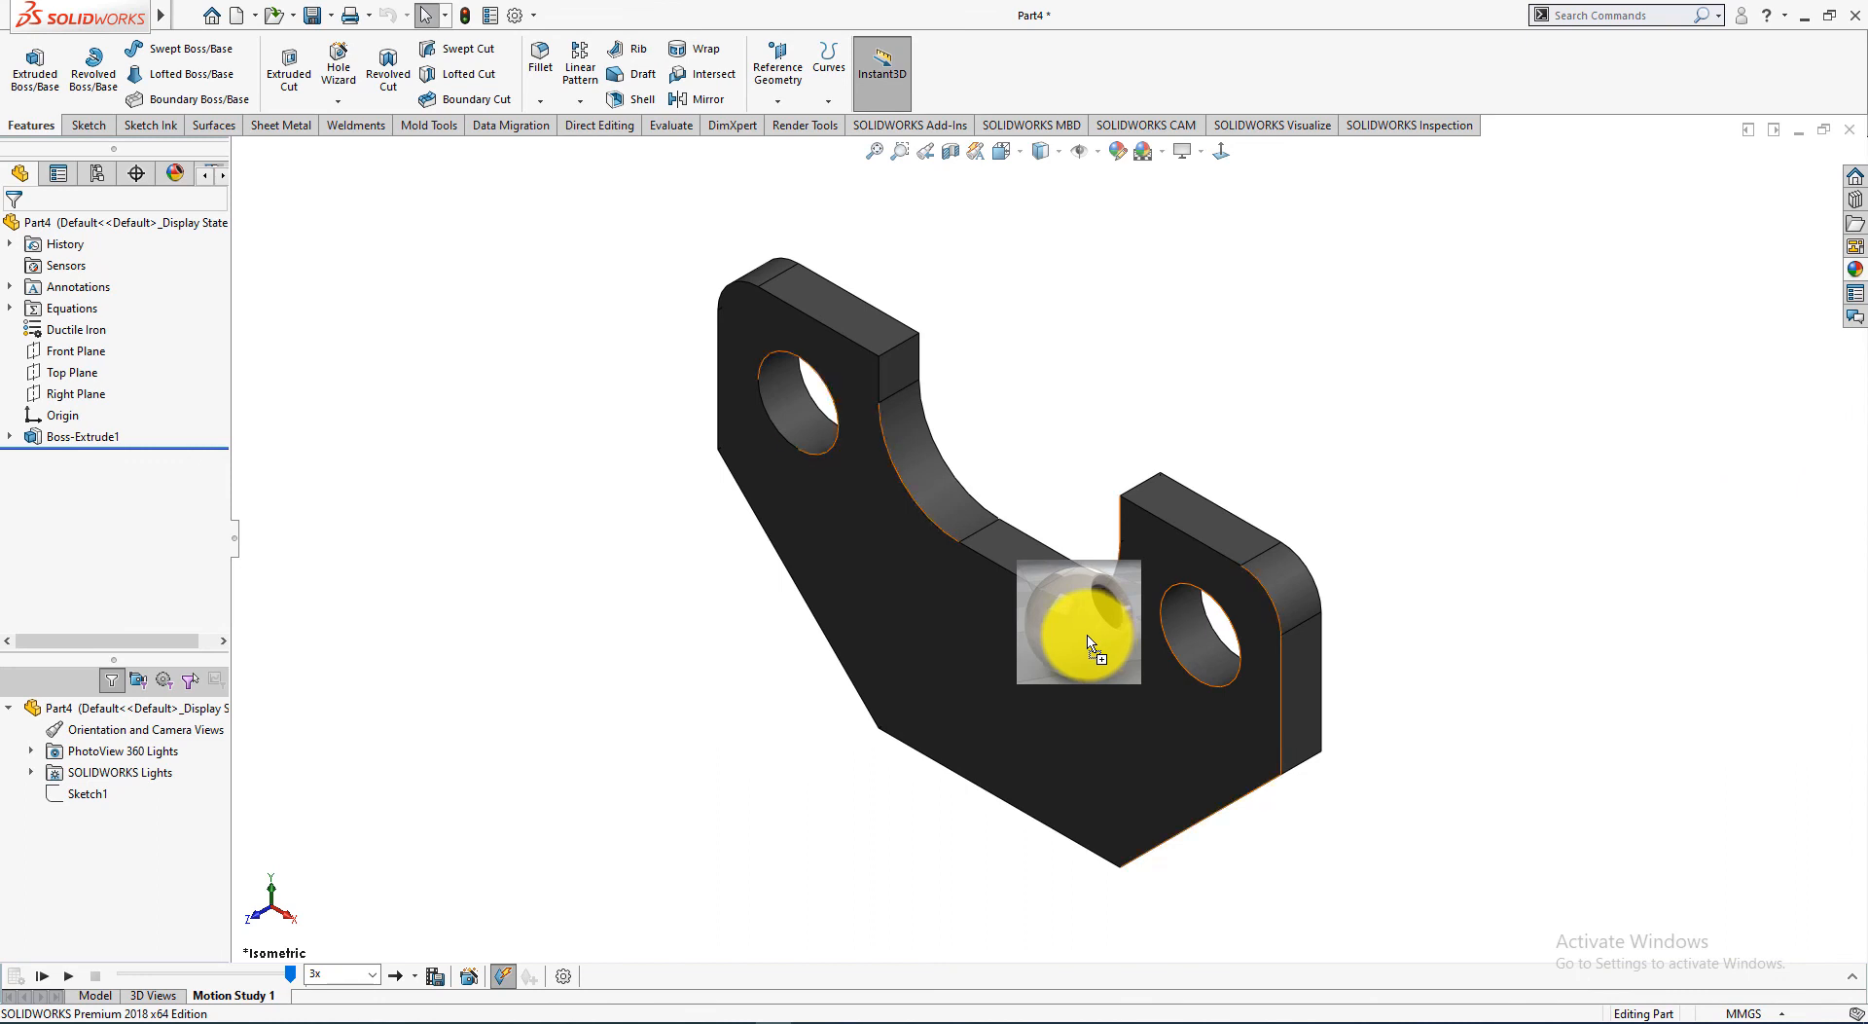
left_click_drag(1089, 639, 1089, 638)
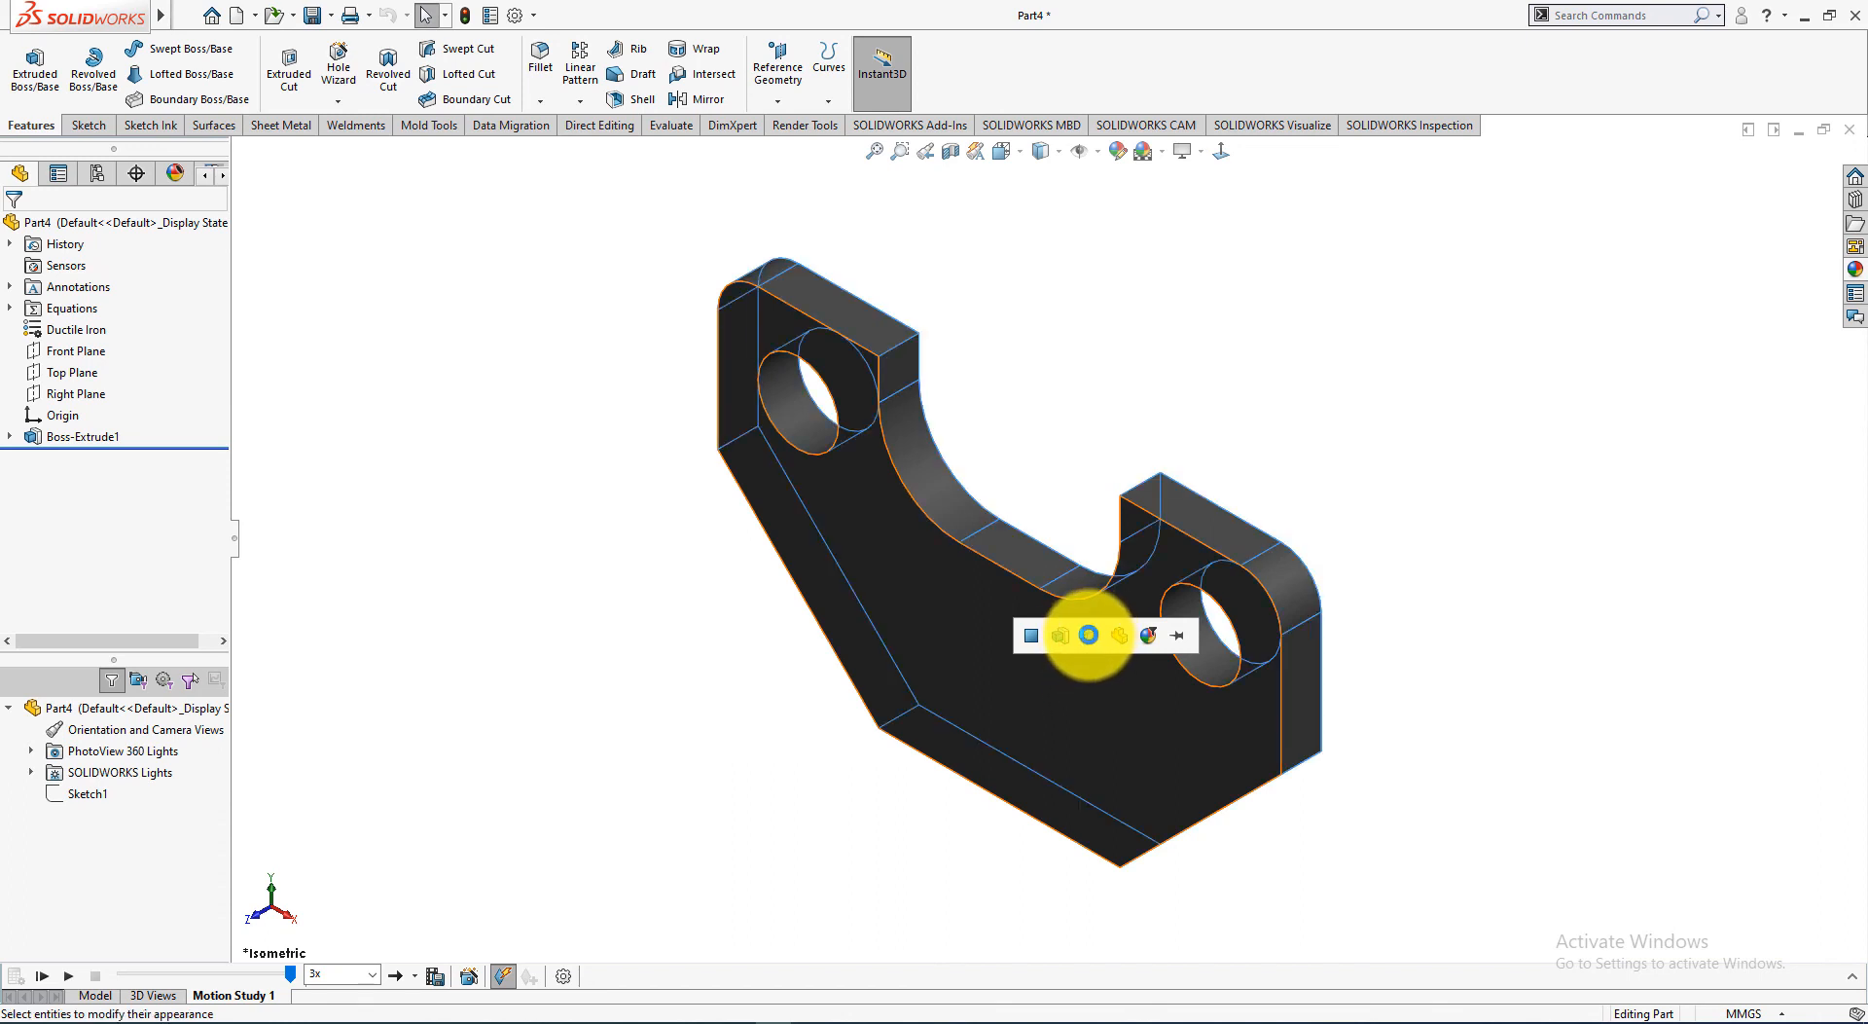
left_click(1089, 634)
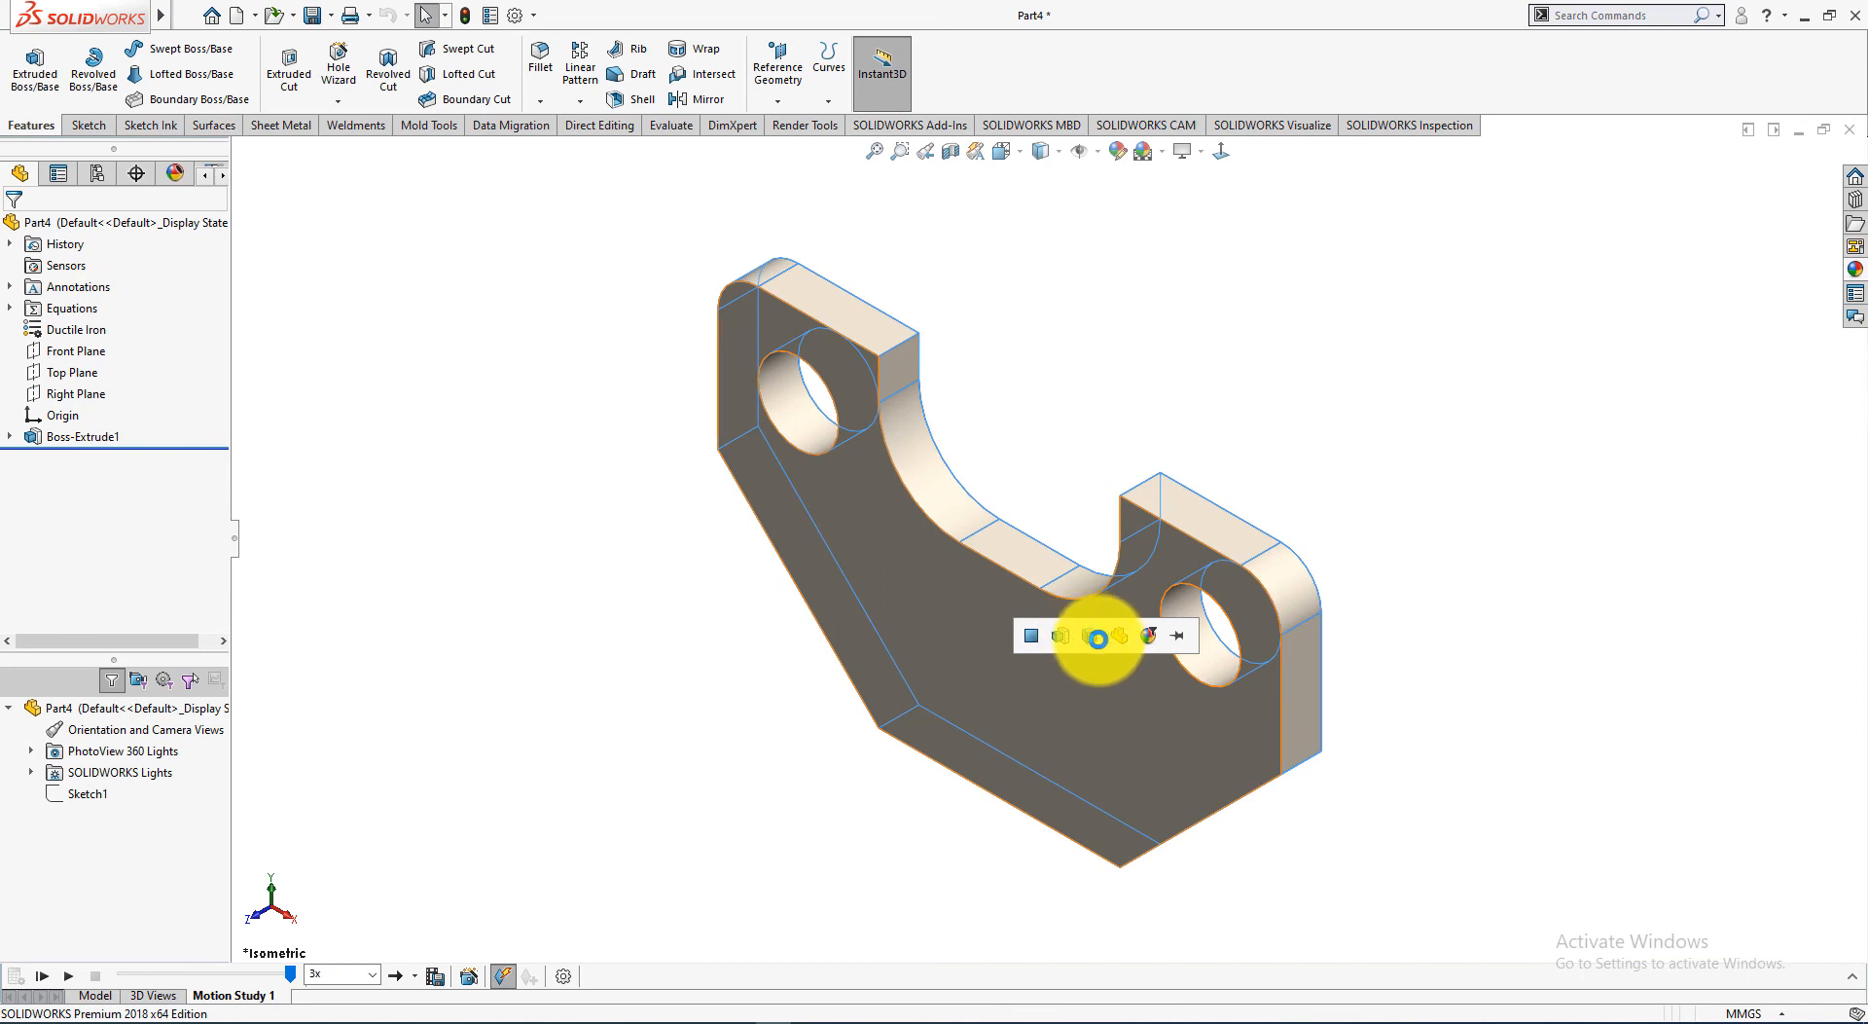
left_click(1096, 636)
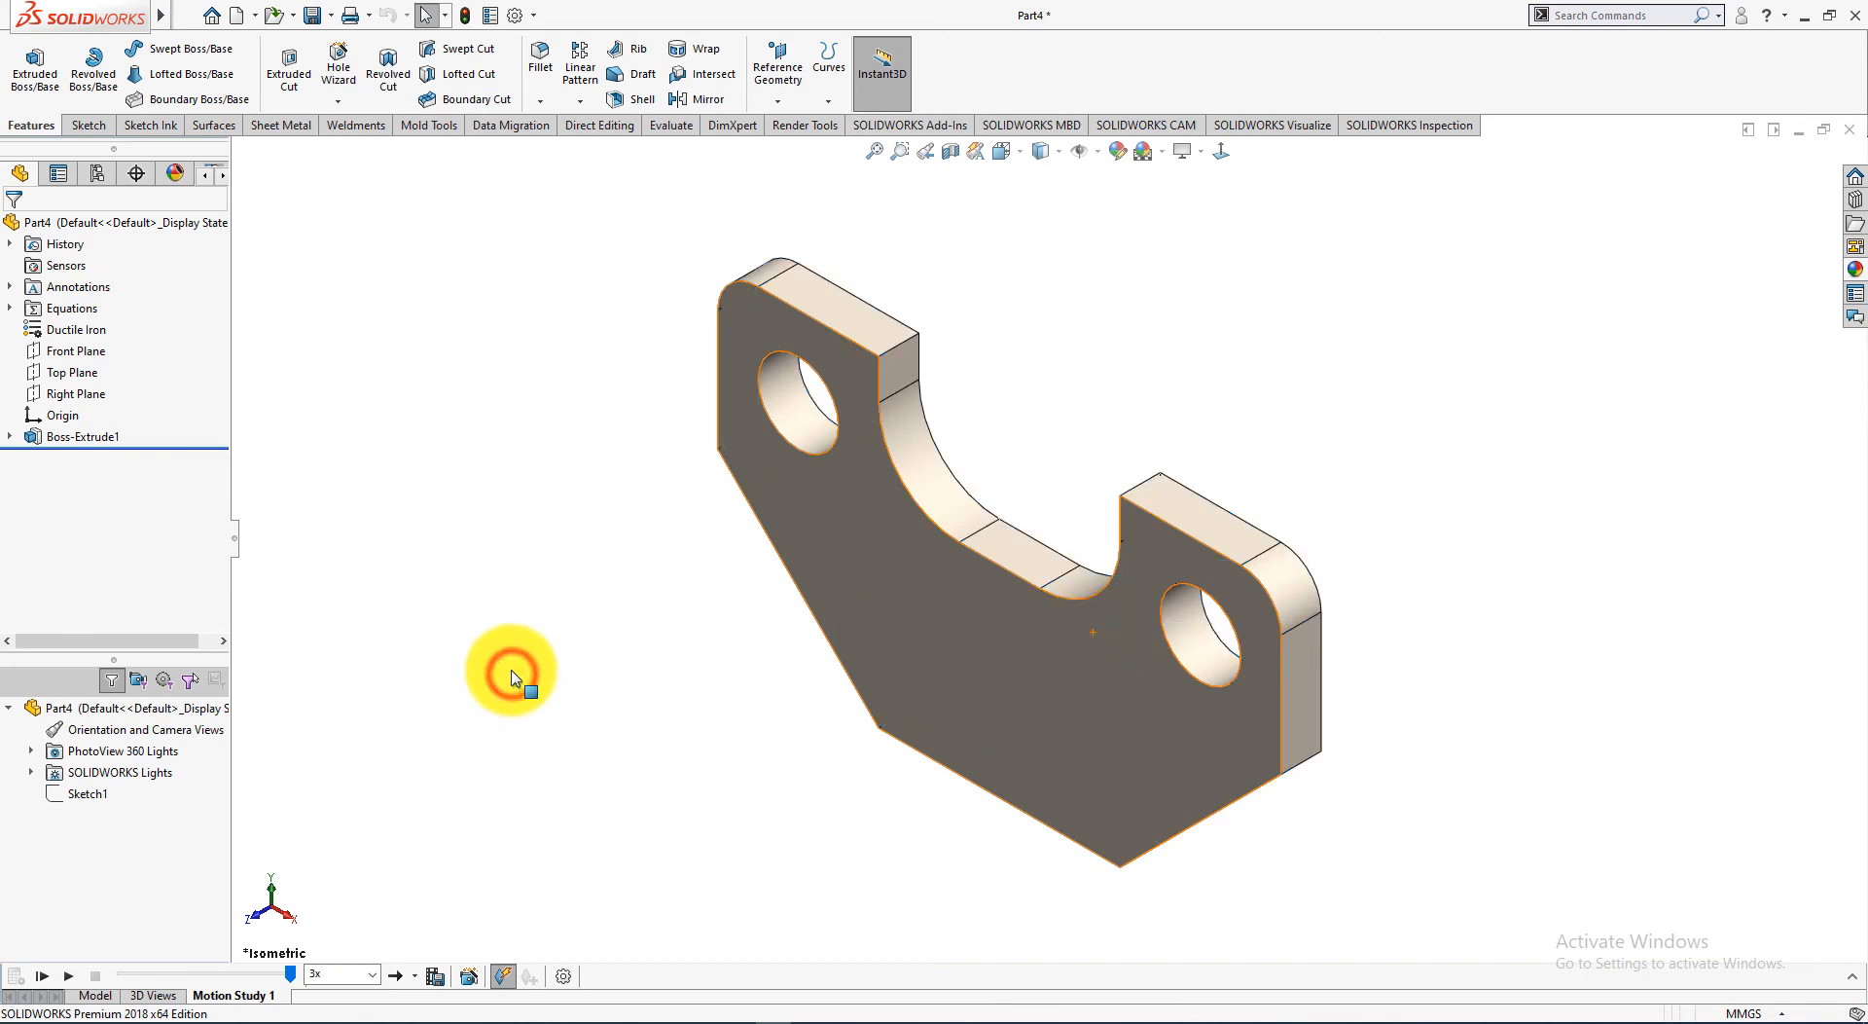
left_click(443, 743)
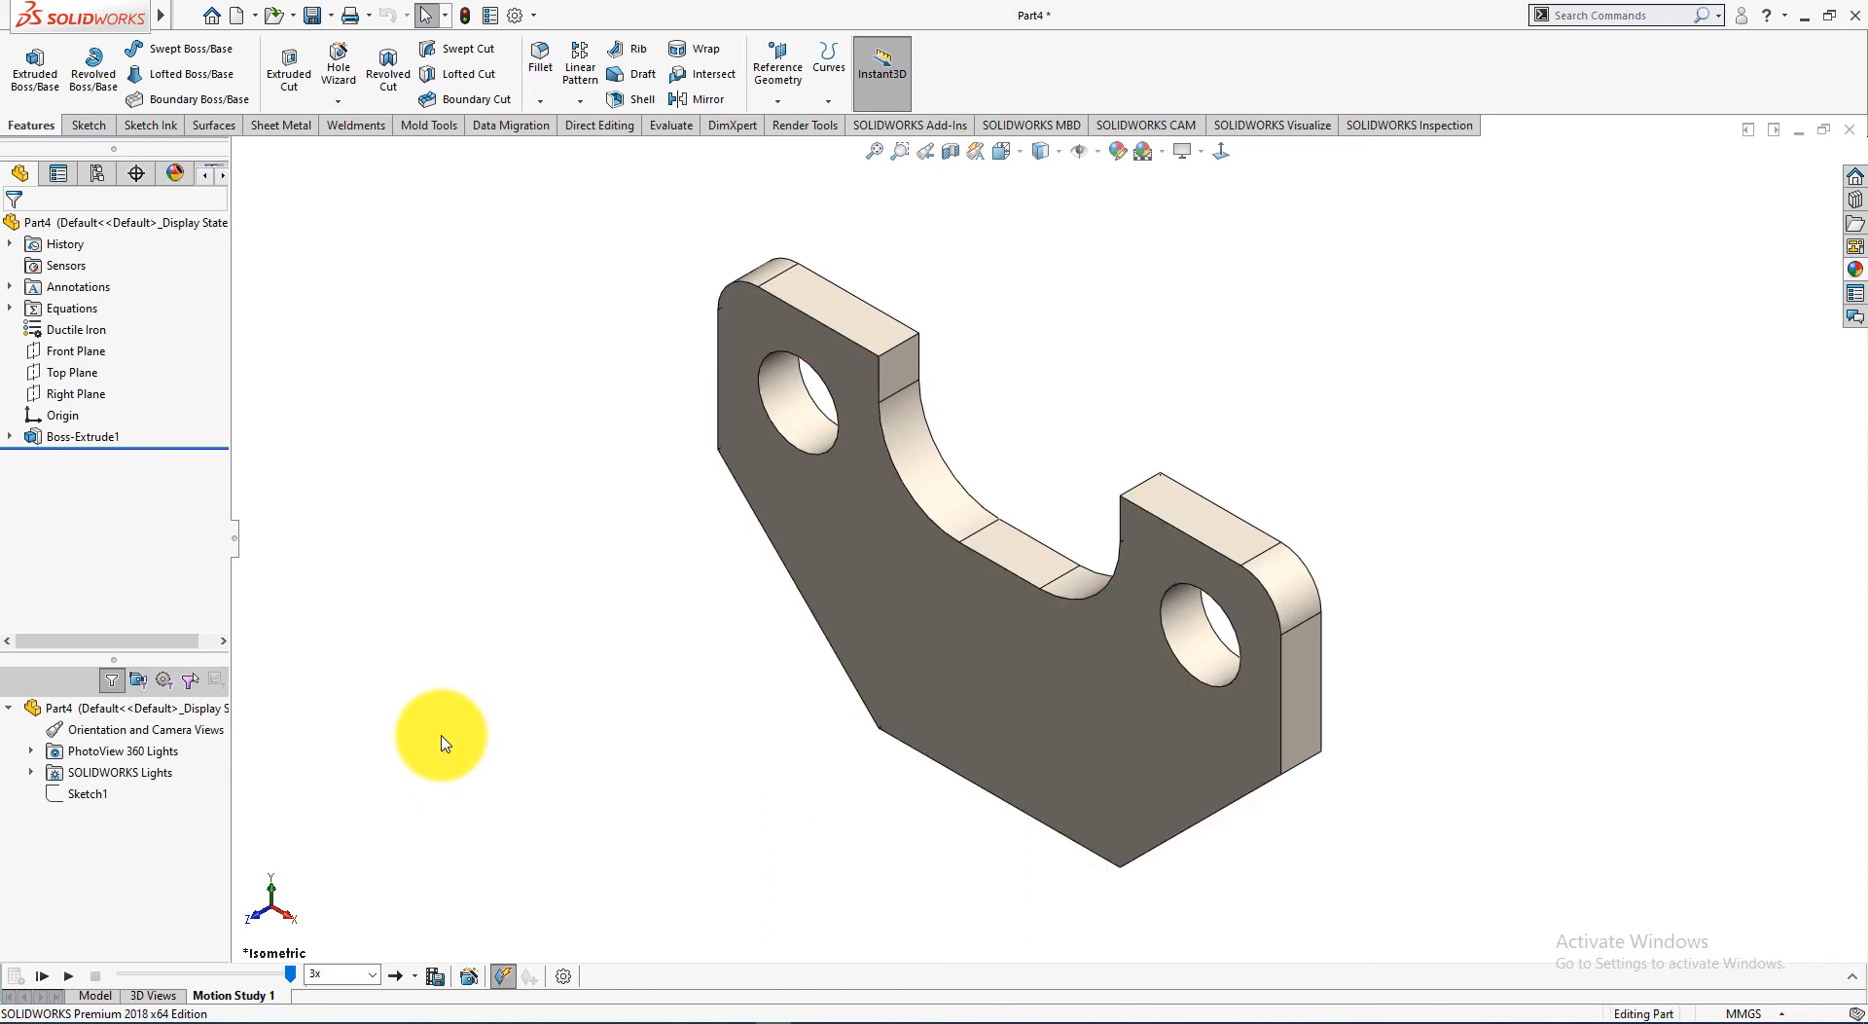
Step: Replay the plate's rotation animation from the start with the new appearance
left_click(42, 976)
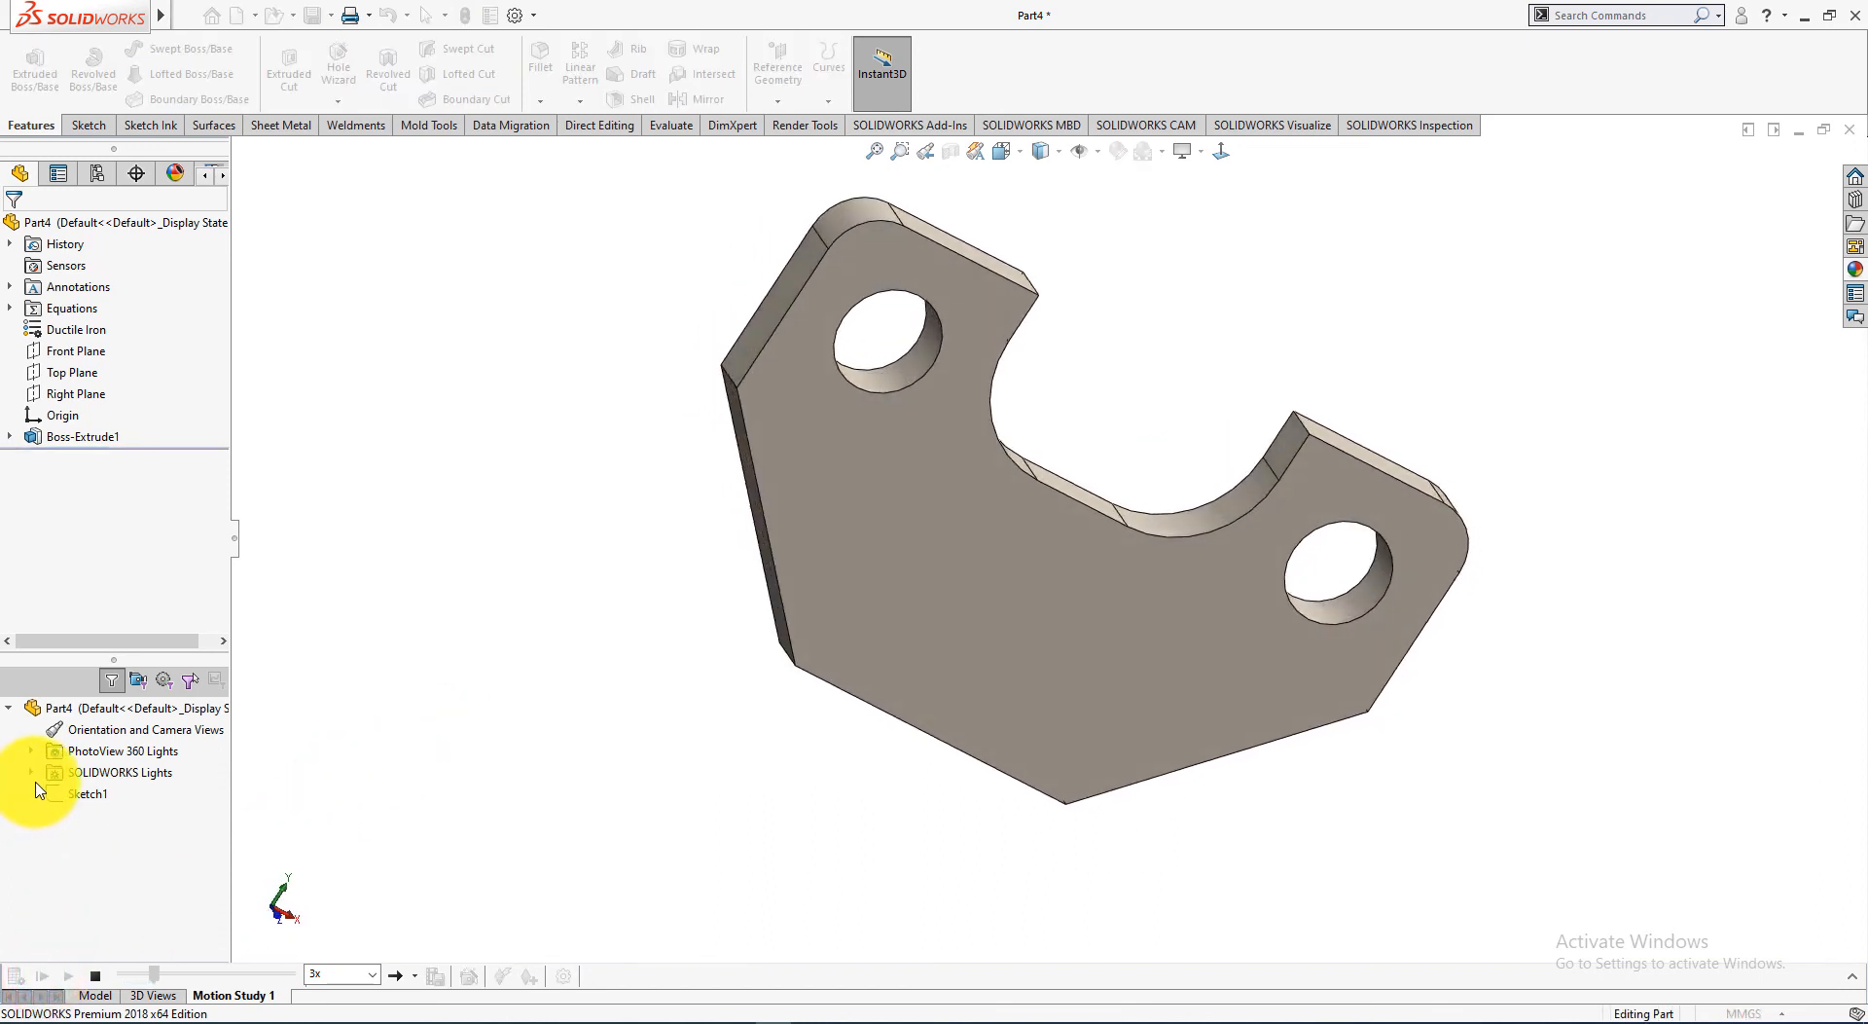